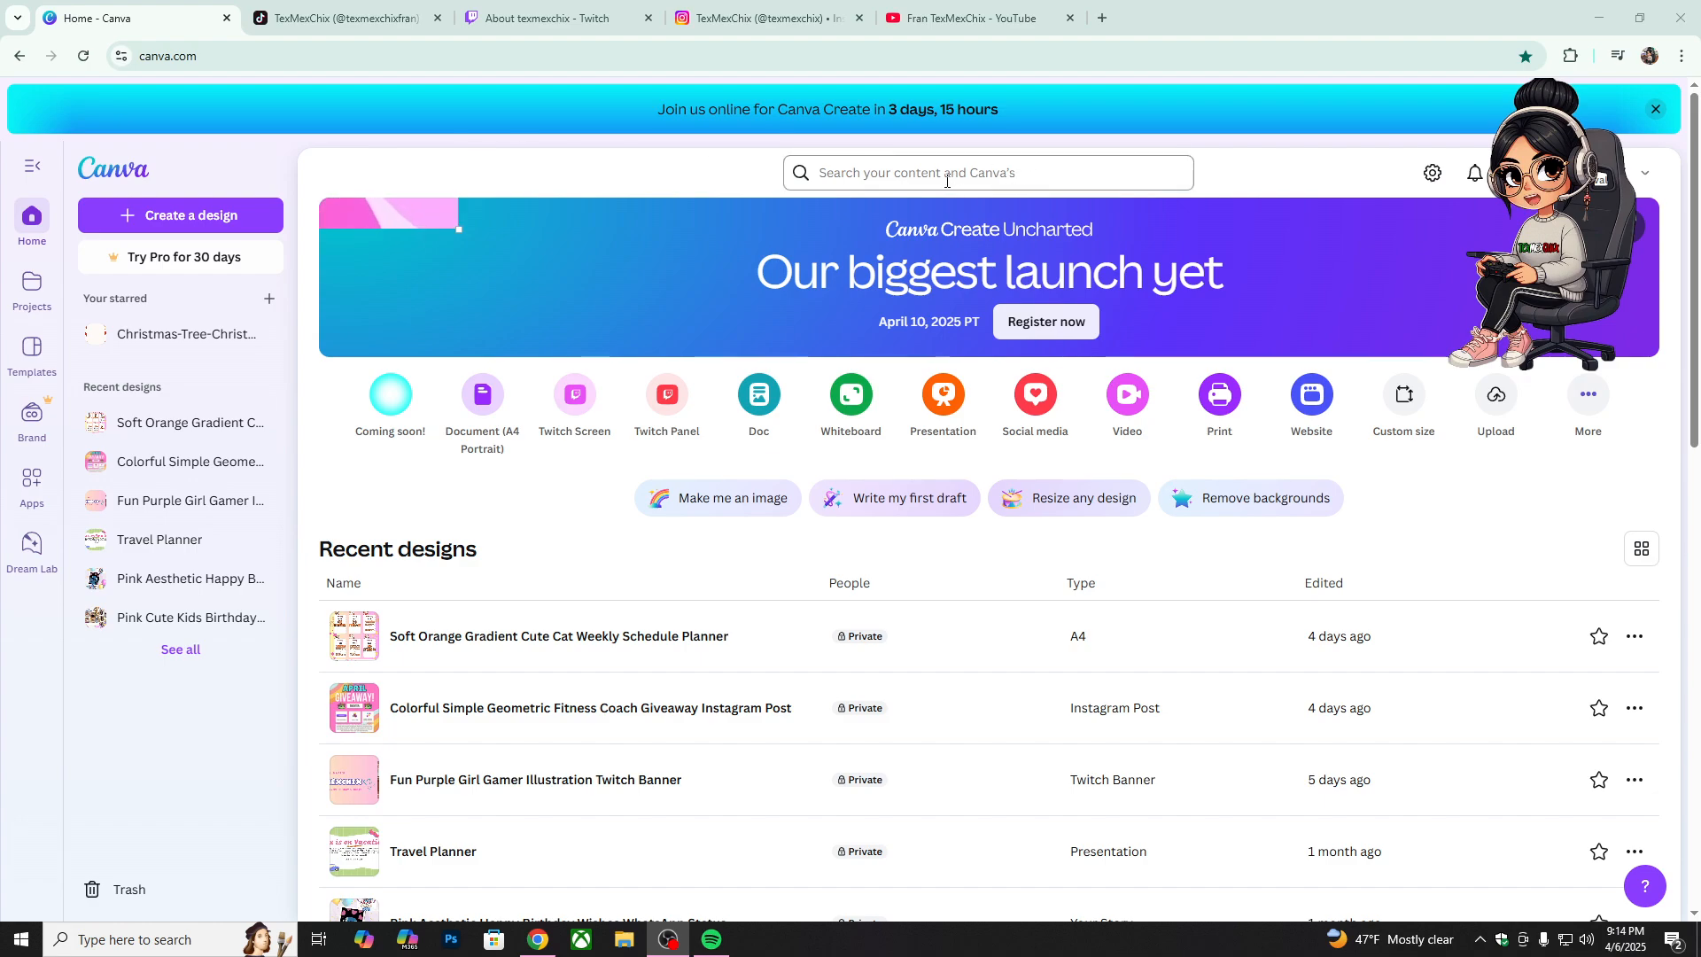
# Step: Search Canva for "stream schedule"
pyautogui.click(935, 172)
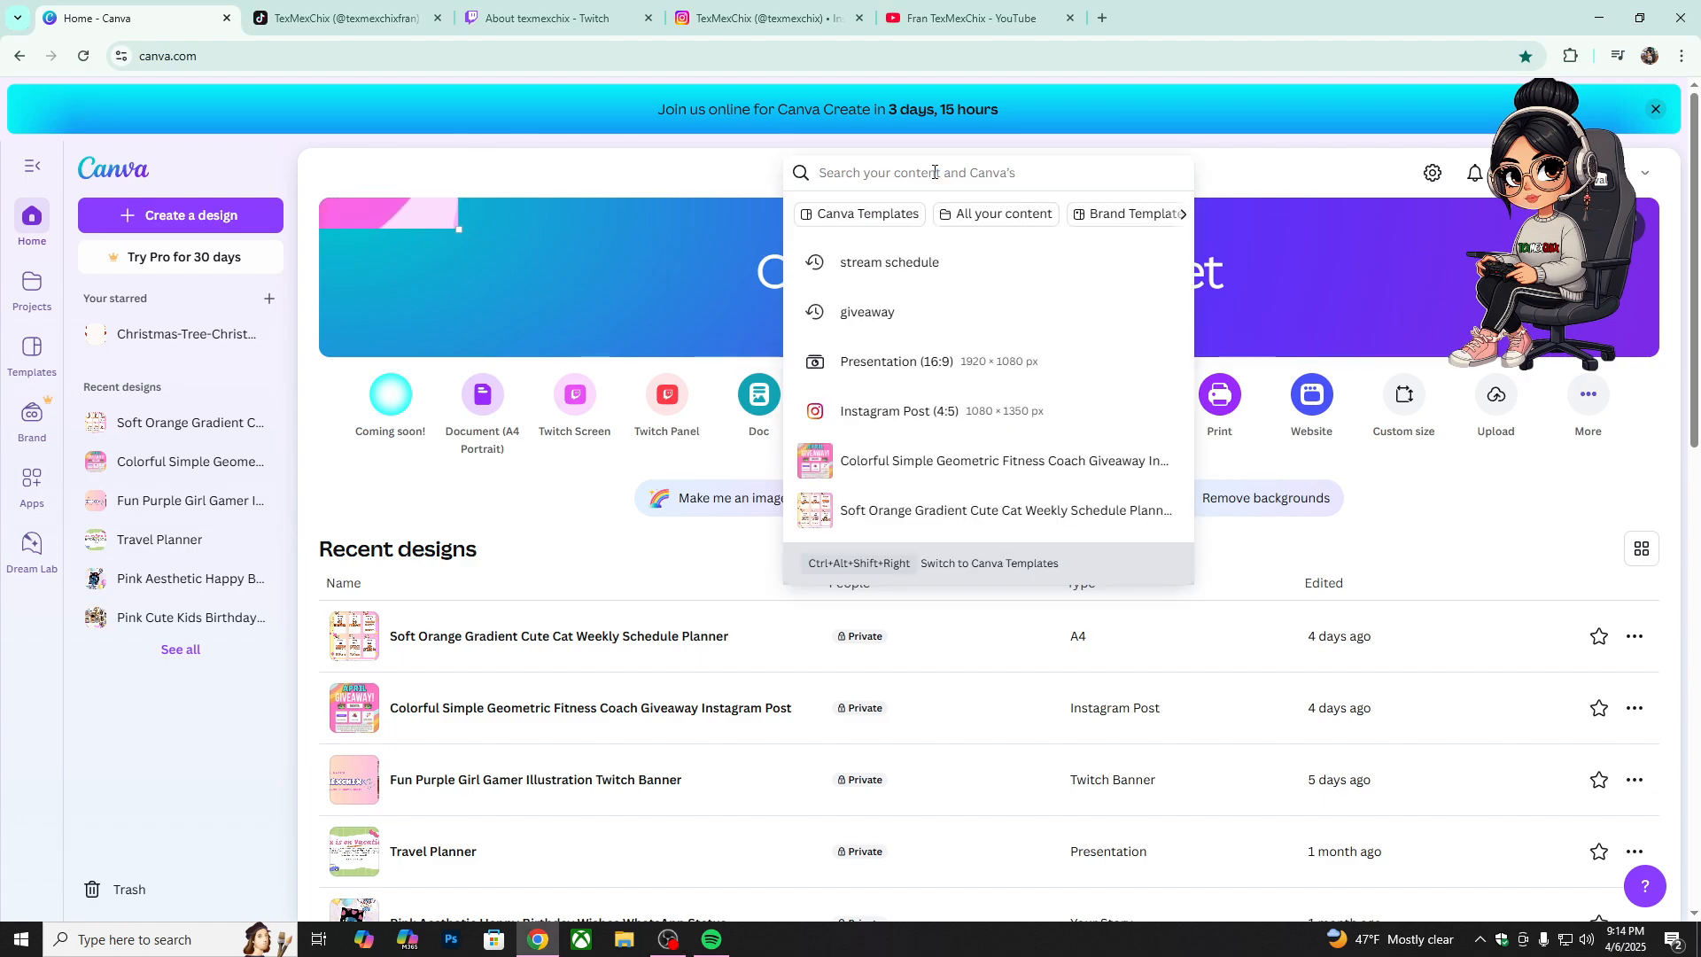
pyautogui.write('strea')
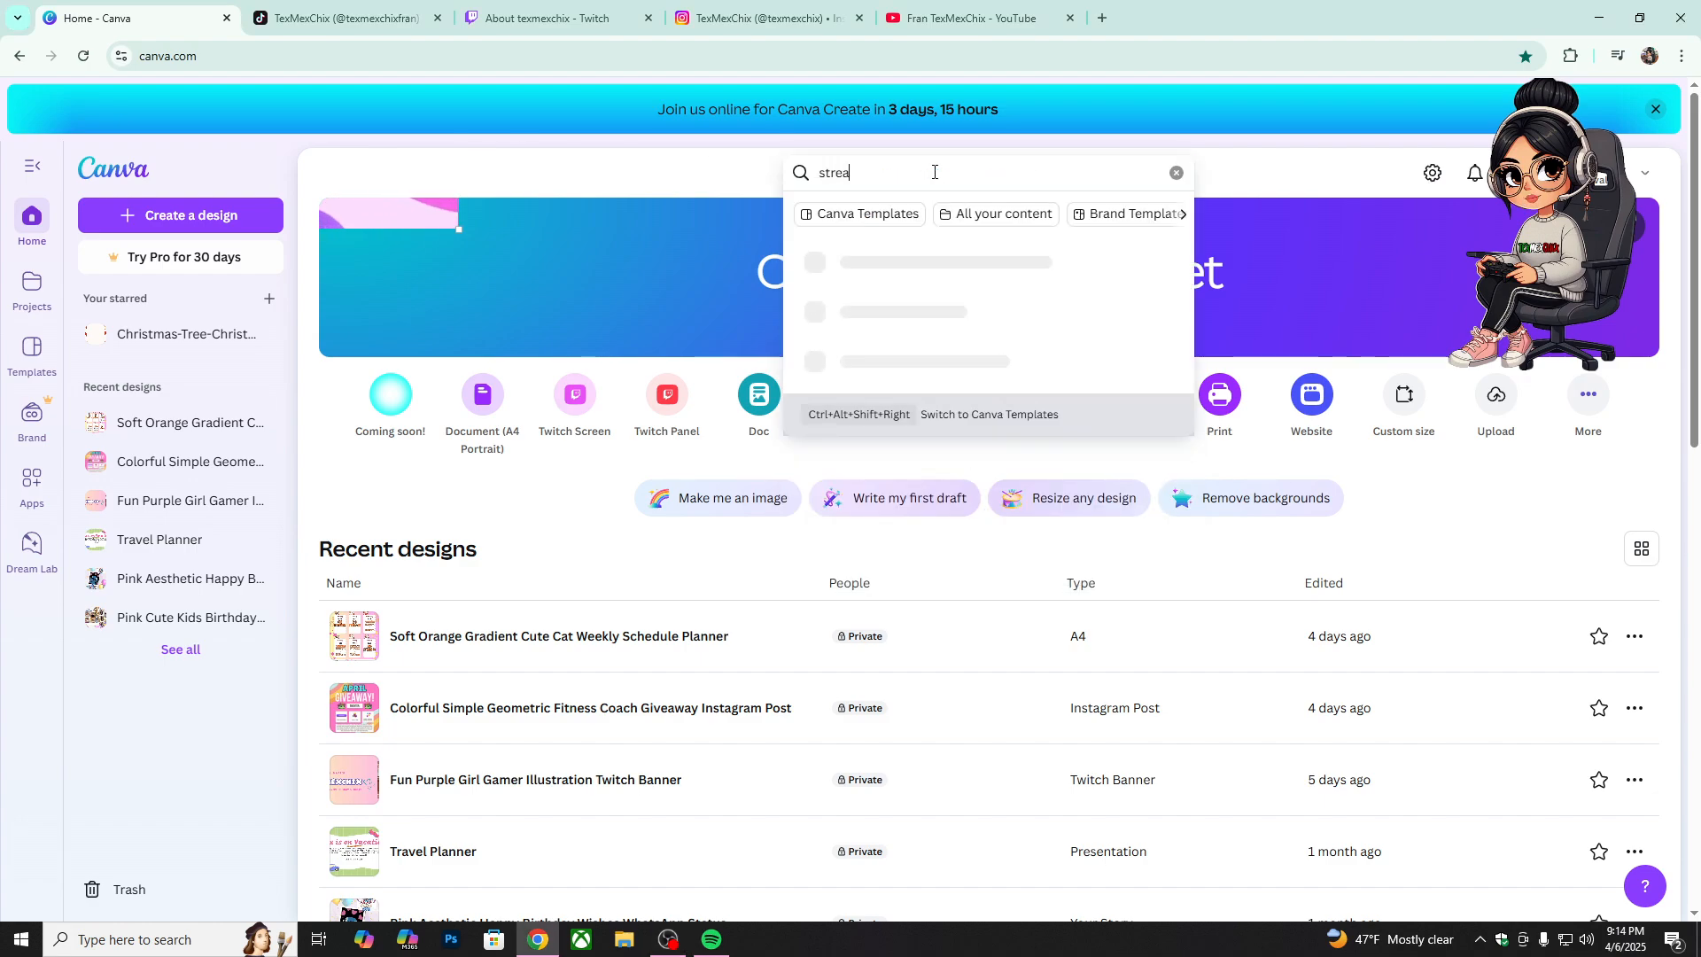
pyautogui.write('m sche')
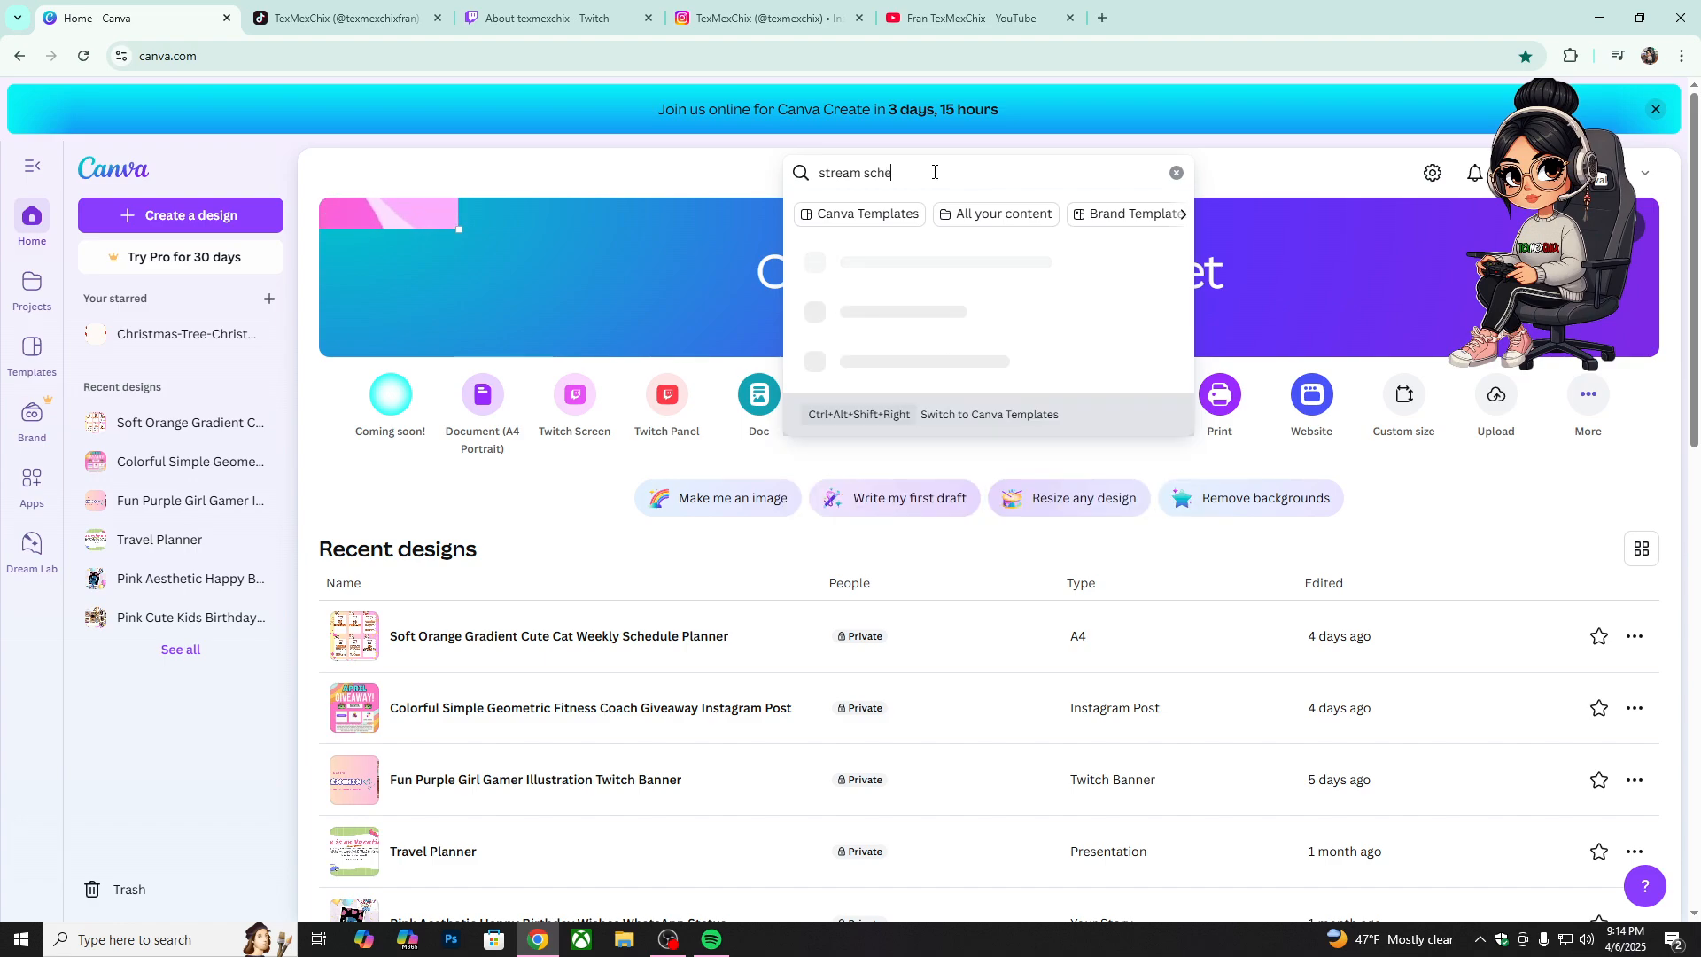
pyautogui.write('dule')
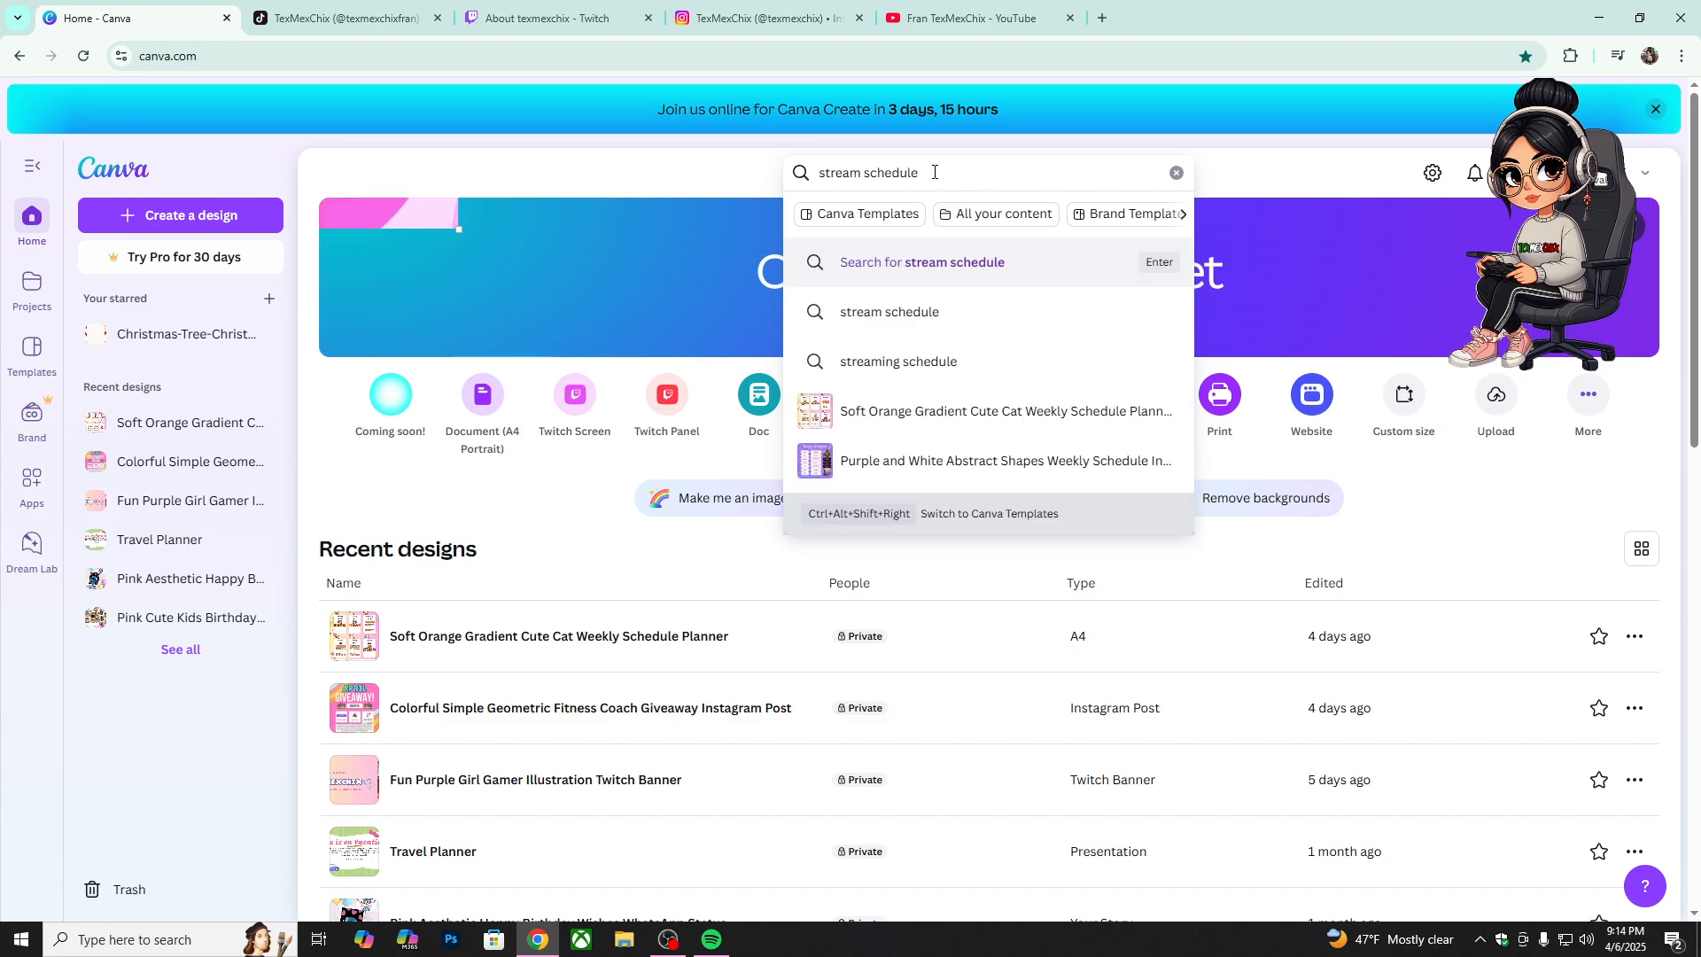
pyautogui.press('Return')
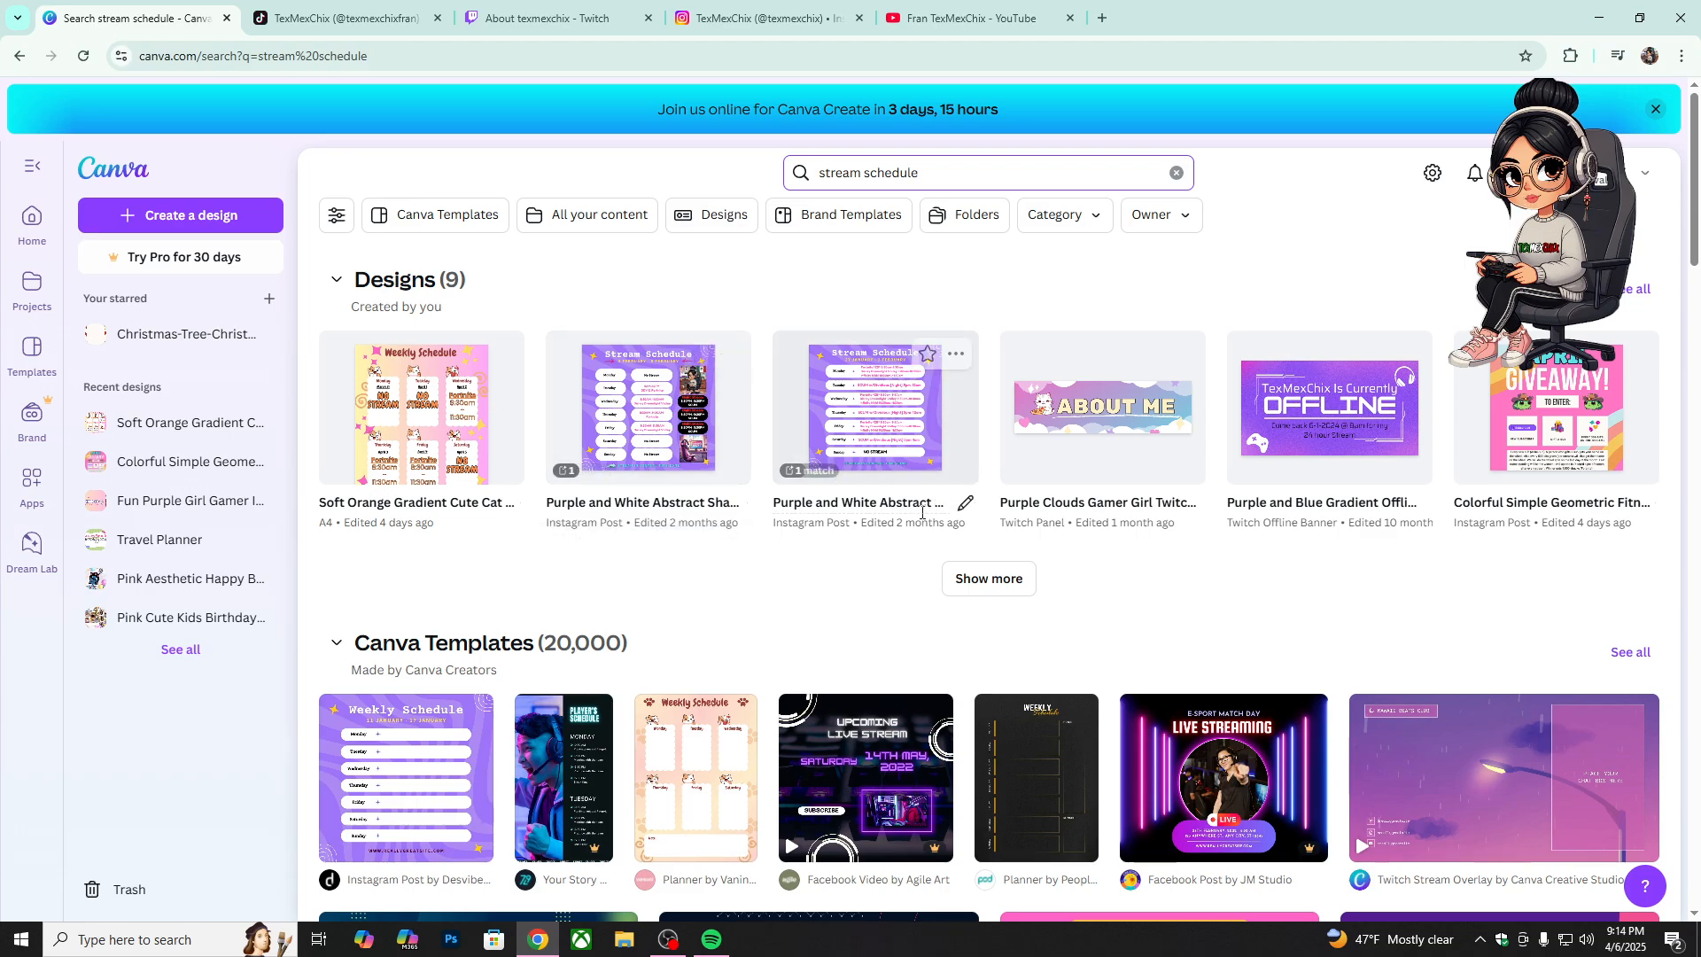
# Step: Browse the Canva template results and open the preview of the Schedule story template with flowers, rainbows and notepad day boxes
pyautogui.scroll(-3, 821, 632)
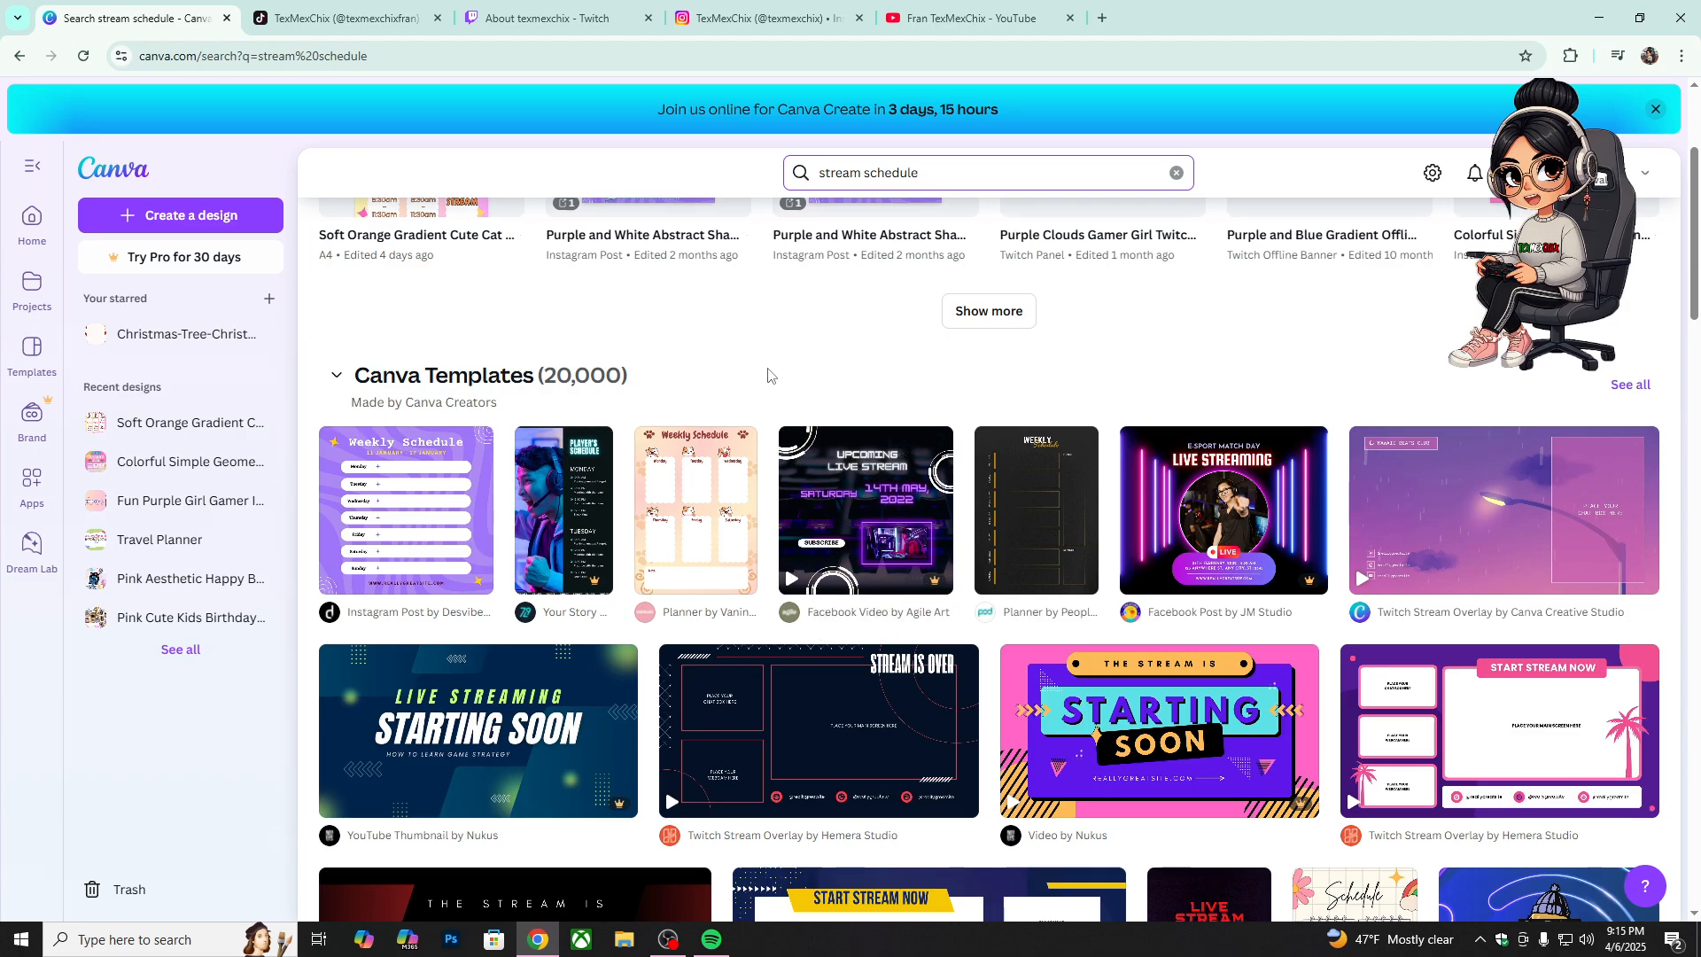
pyautogui.scroll(-1, 771, 374)
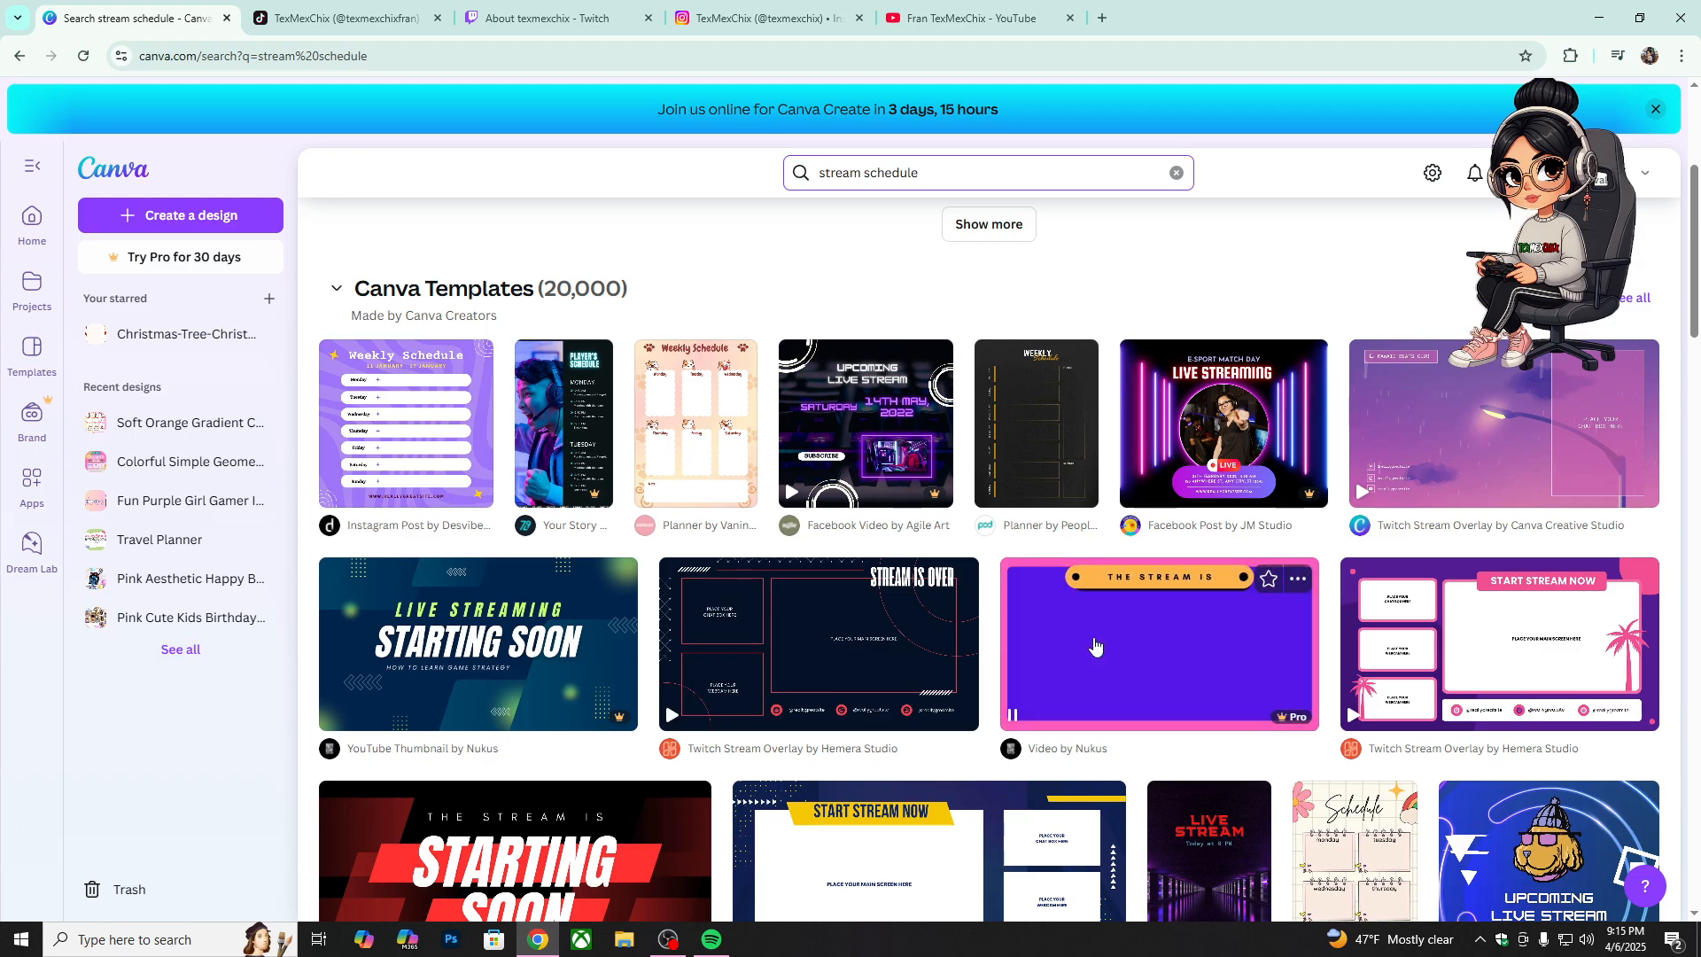
pyautogui.scroll(-2, 970, 683)
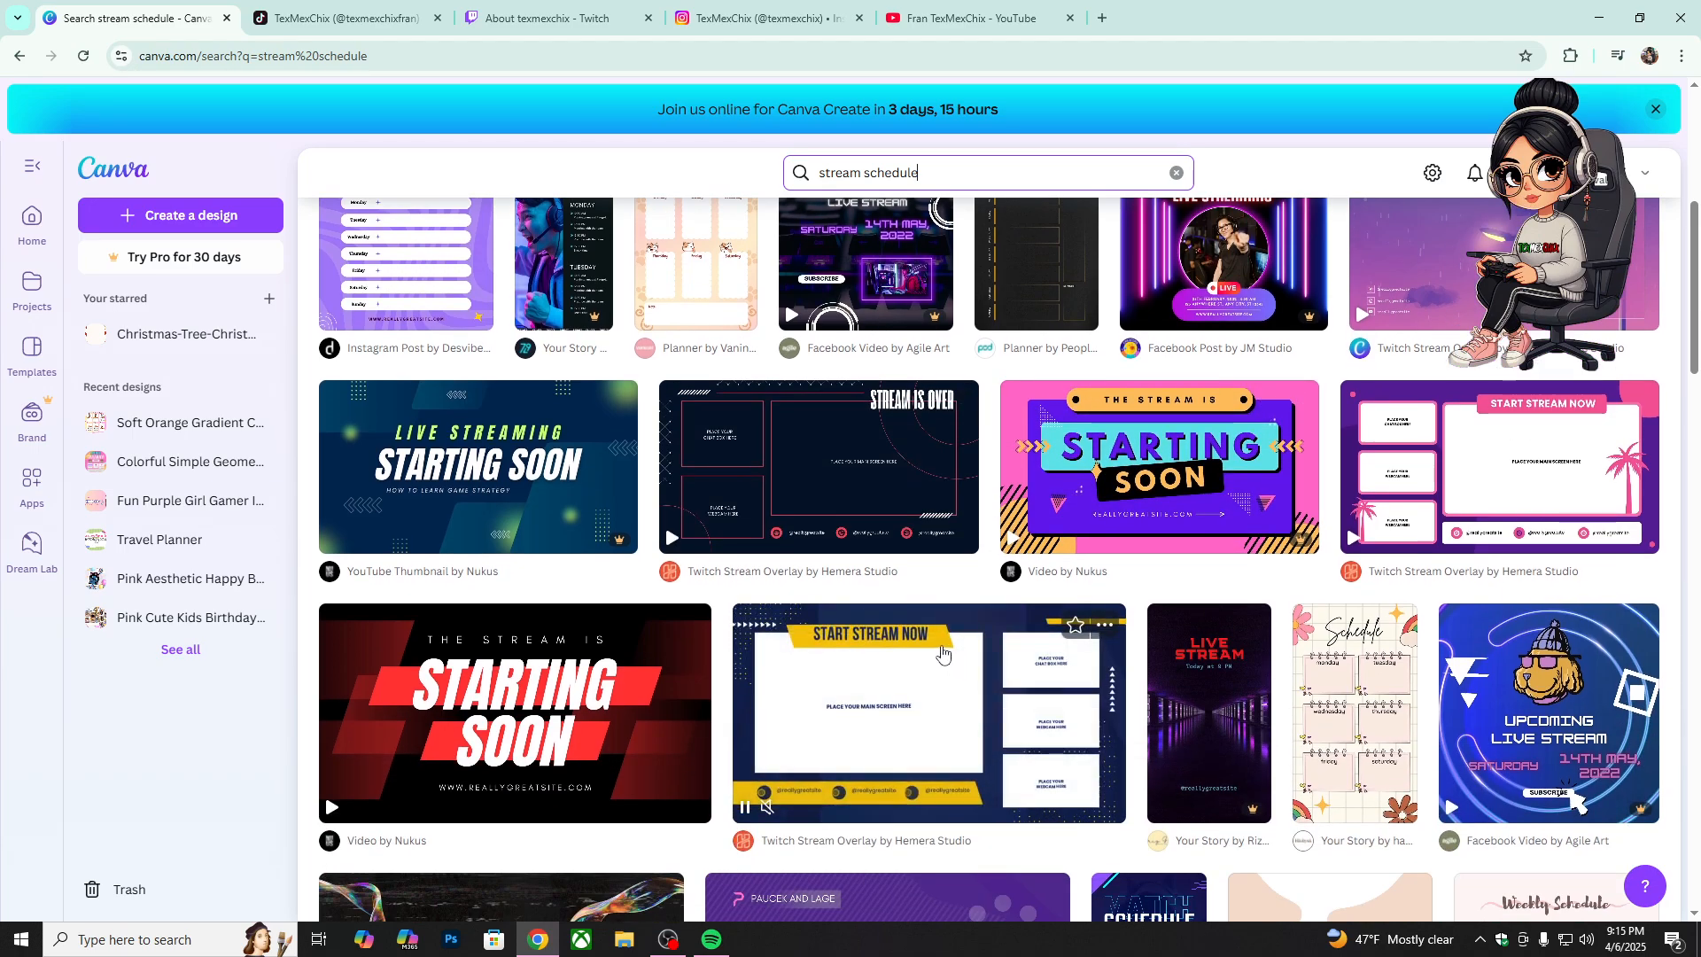
pyautogui.scroll(1, 709, 373)
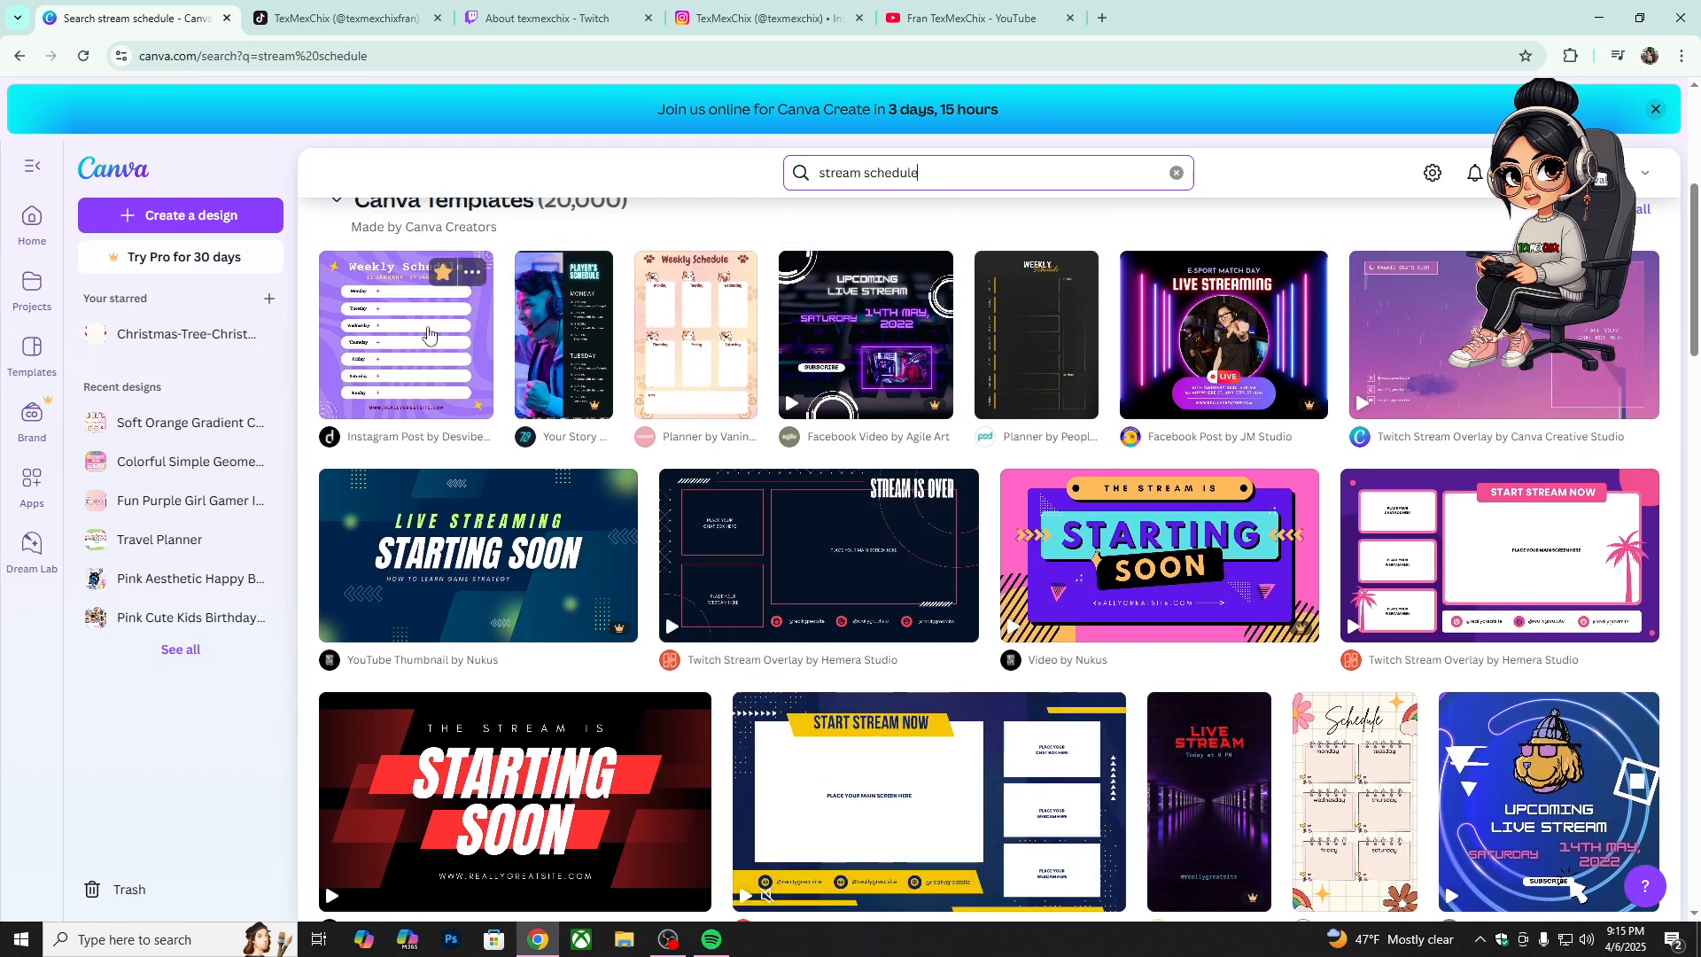
pyautogui.scroll(-3, 937, 505)
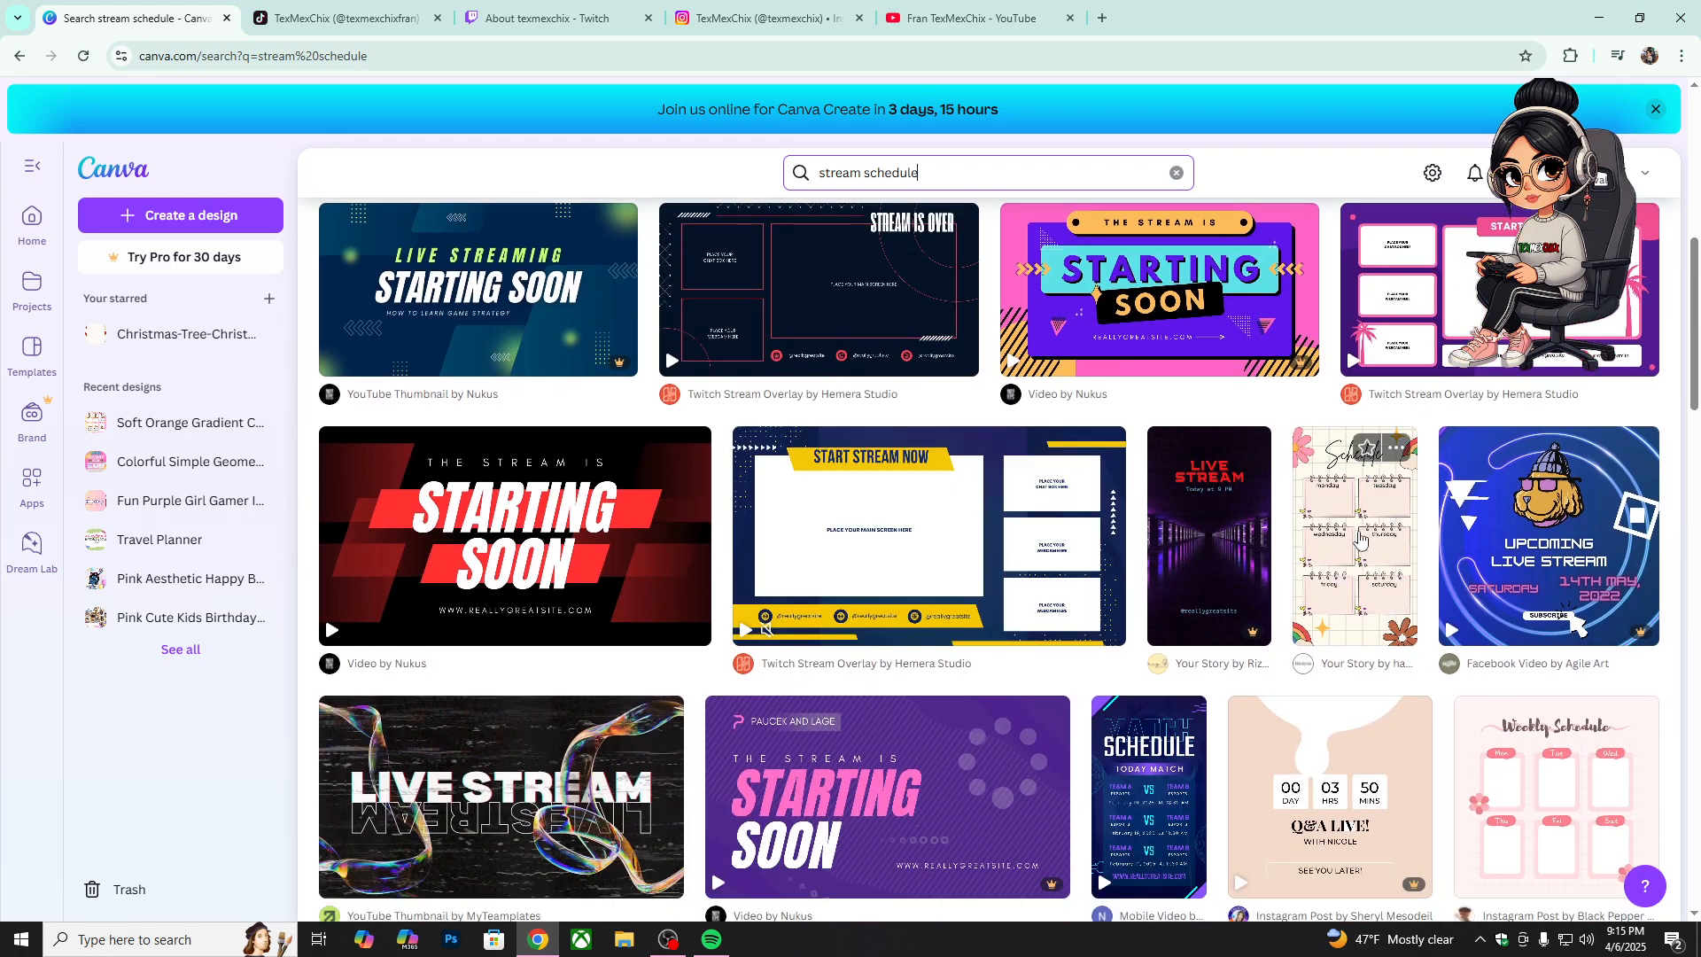
pyautogui.click(1361, 530)
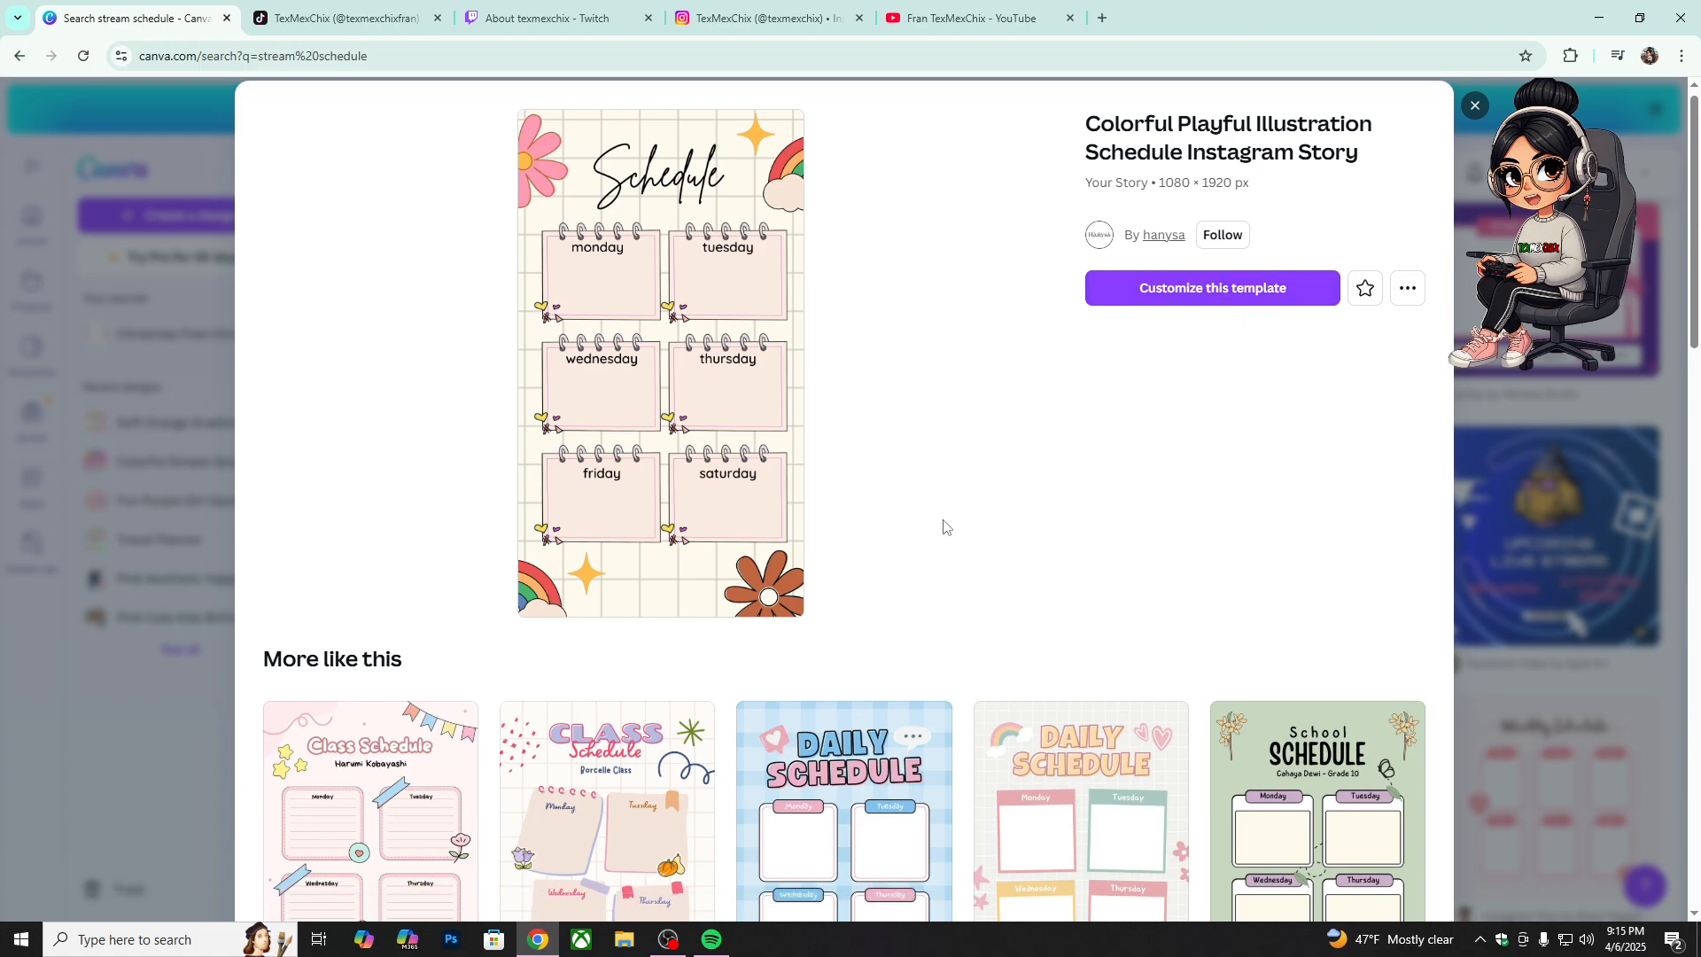
# Step: Look through the similar templates, then open the previewed Colorful Playful Illustration Schedule Instagram Story for customizing
pyautogui.scroll(-3, 945, 528)
pyautogui.scroll(-2, 1115, 768)
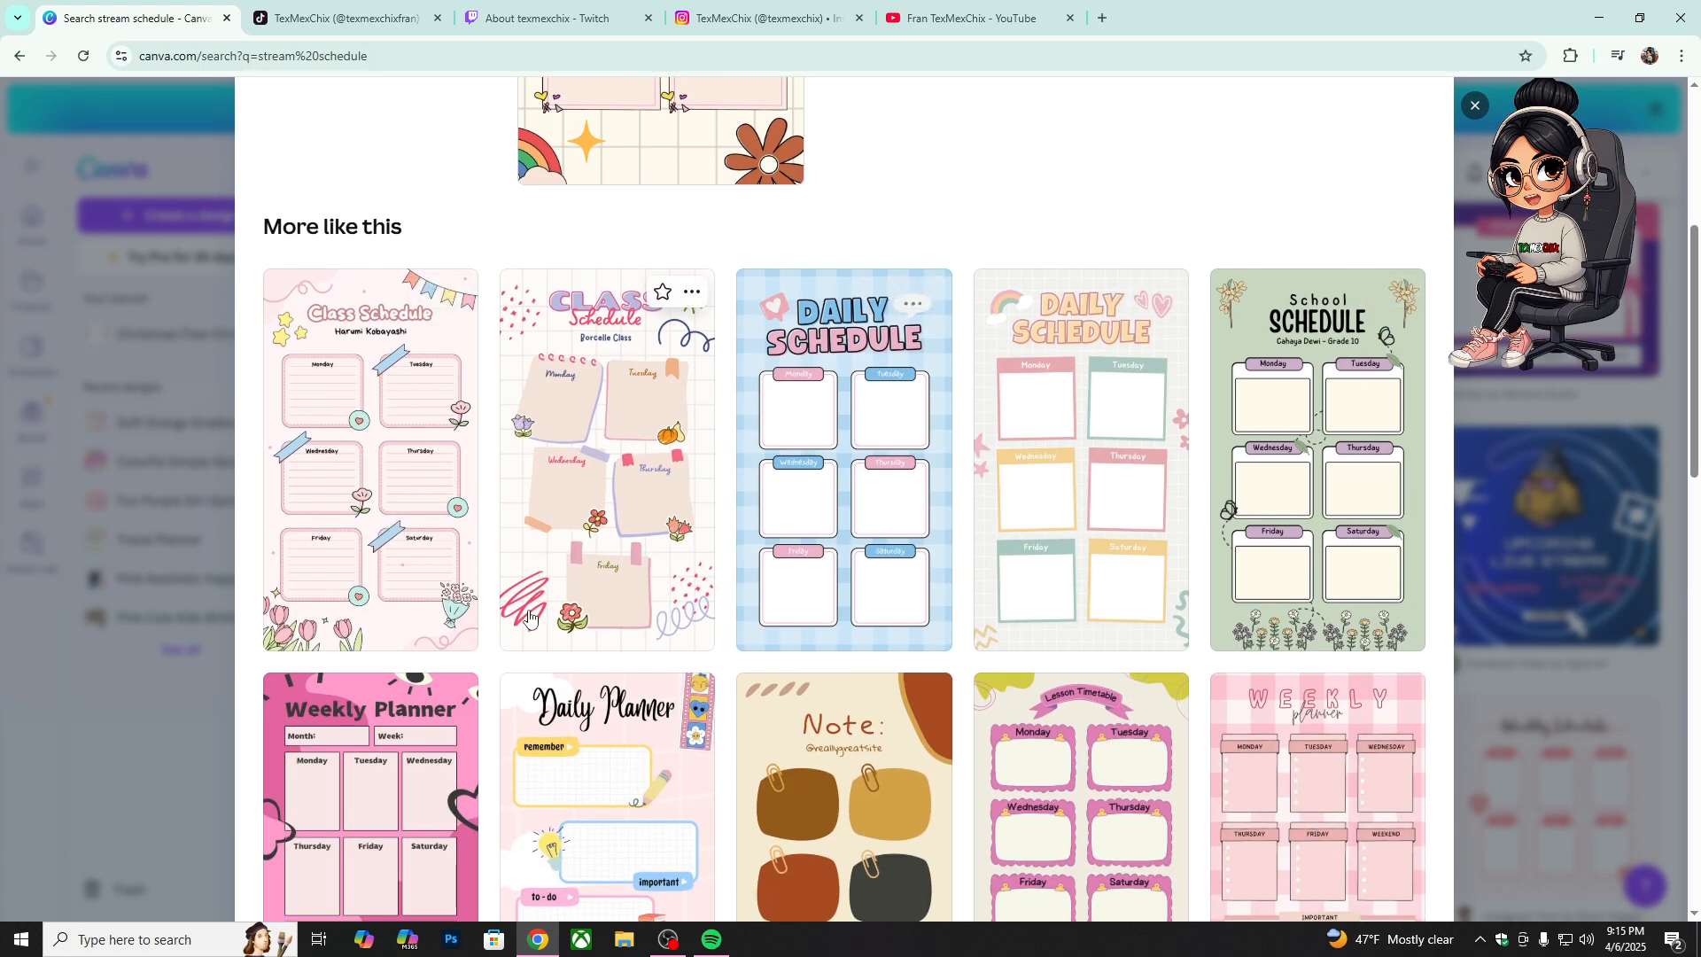
pyautogui.scroll(-3, 1163, 670)
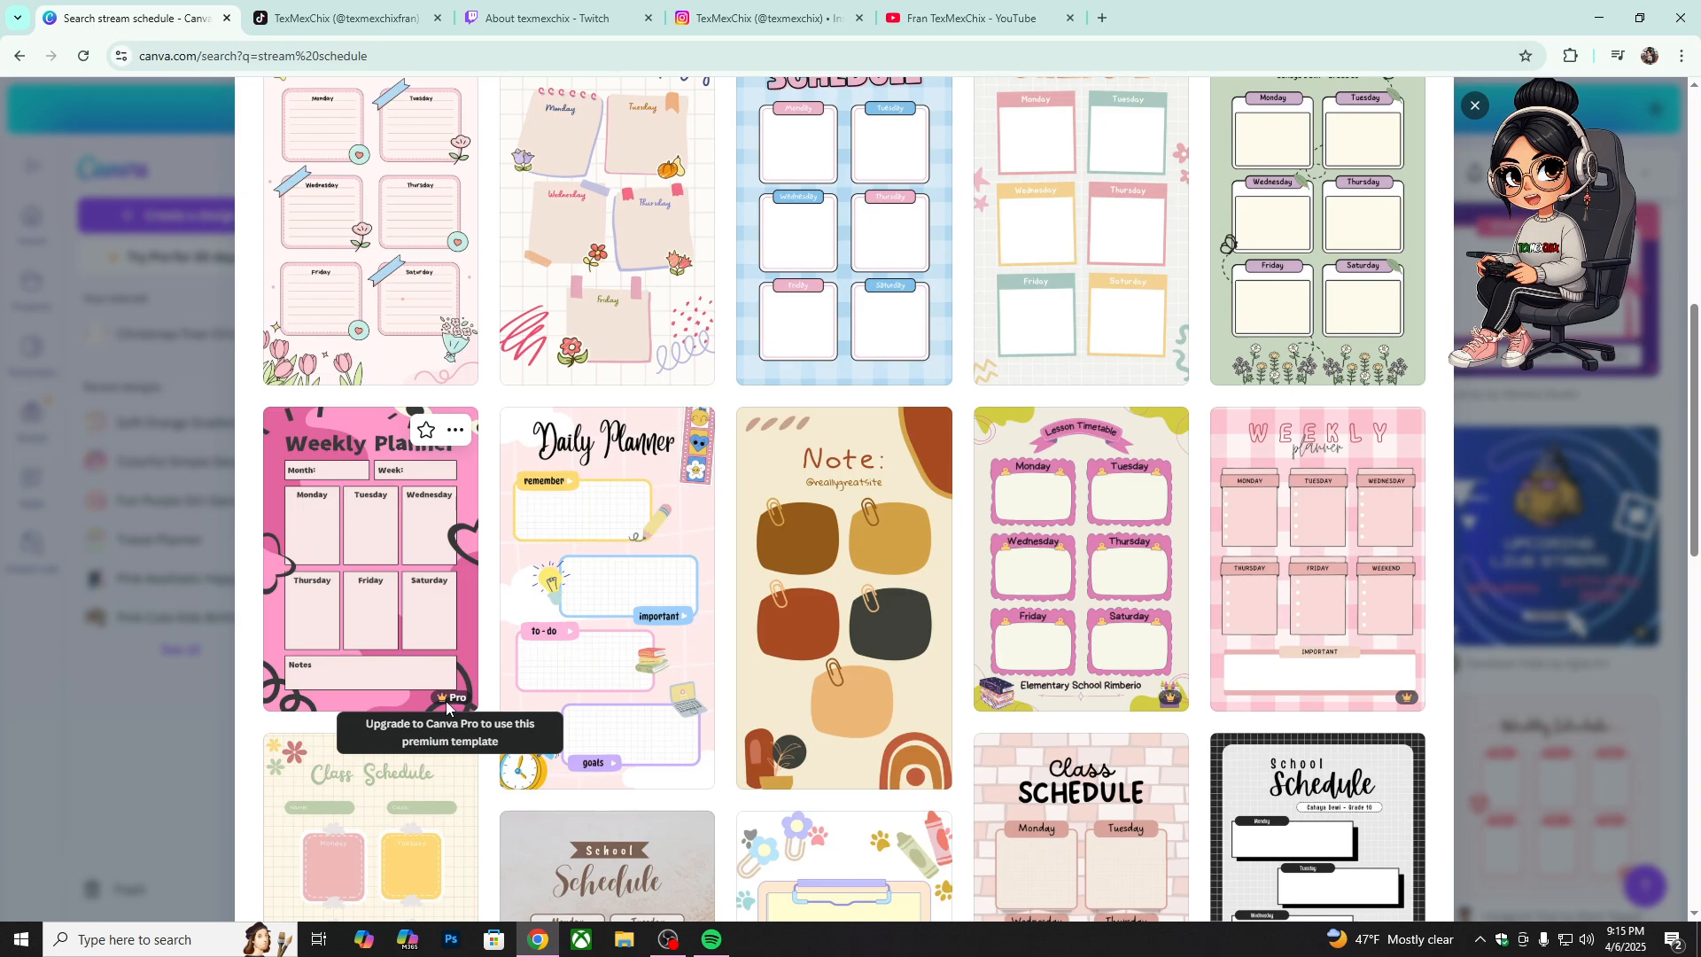
pyautogui.scroll(8, 1017, 653)
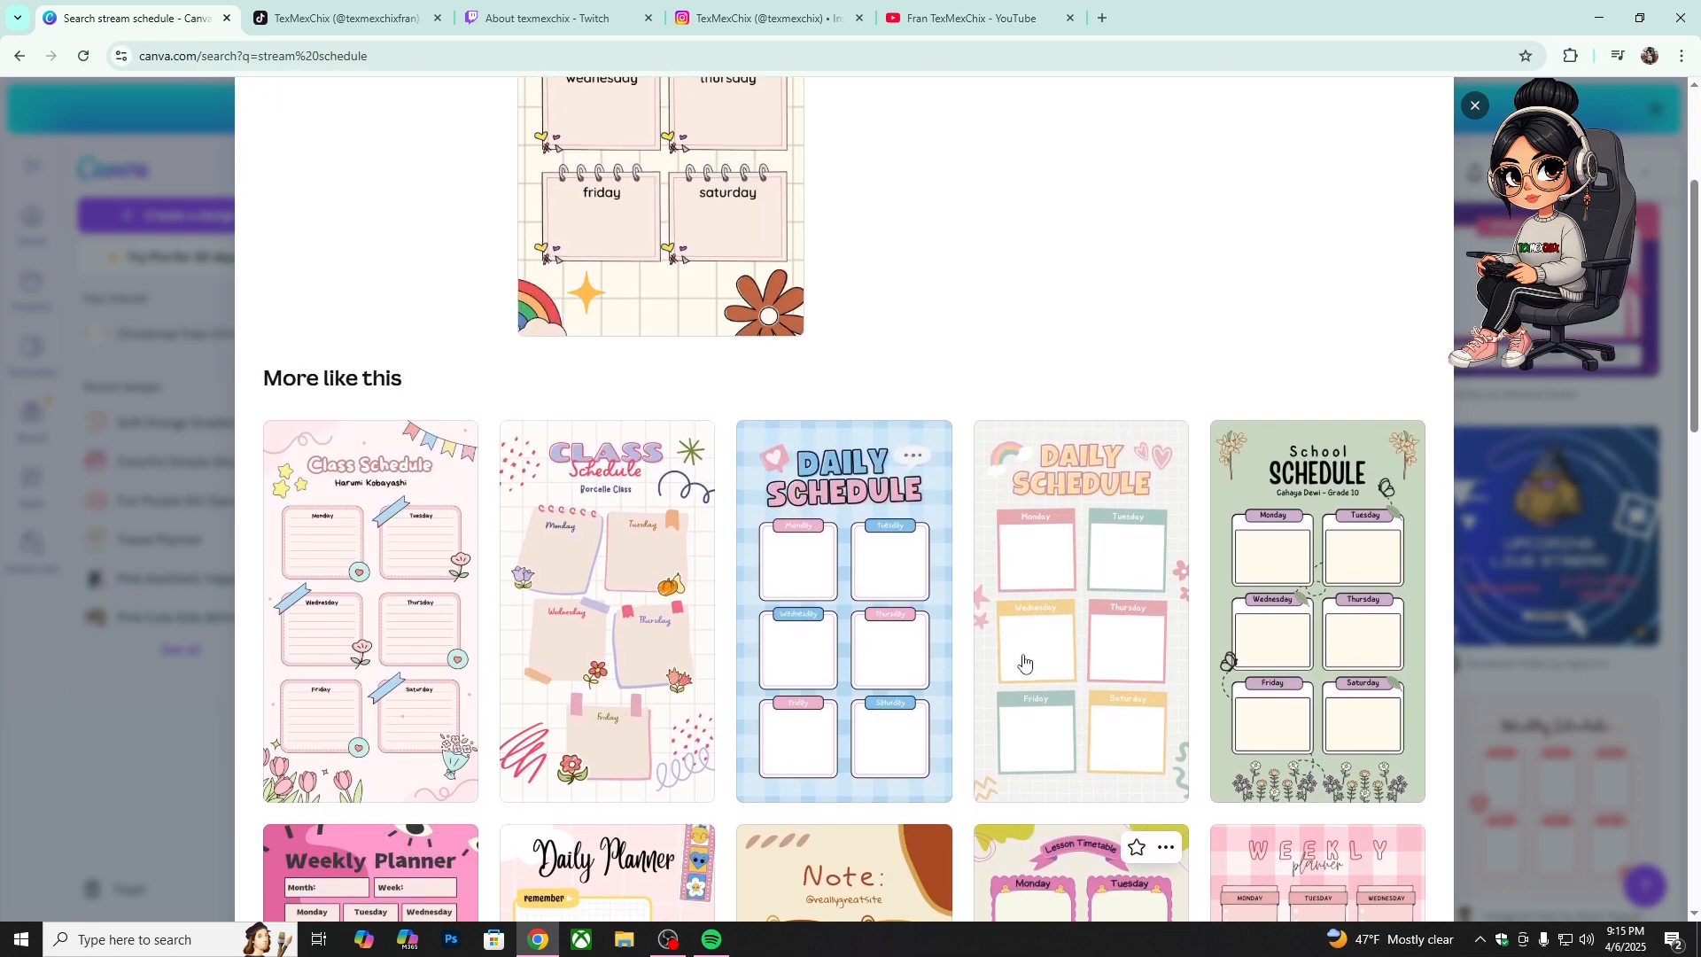
pyautogui.click(1212, 299)
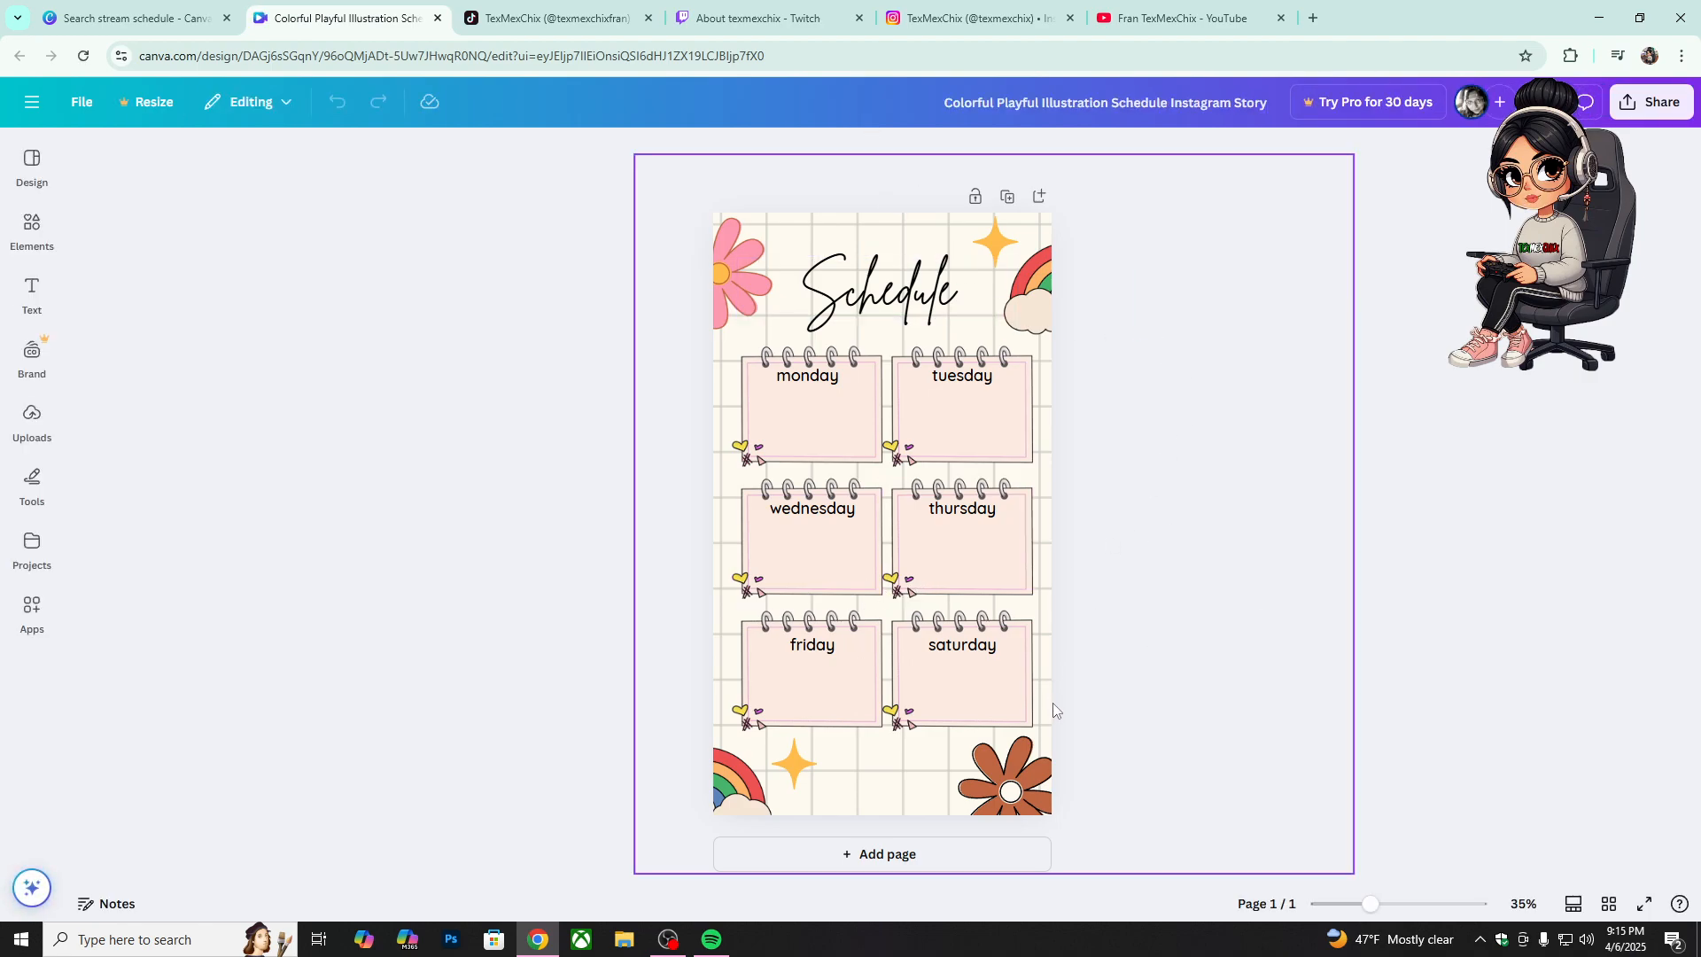
pyautogui.click(882, 232)
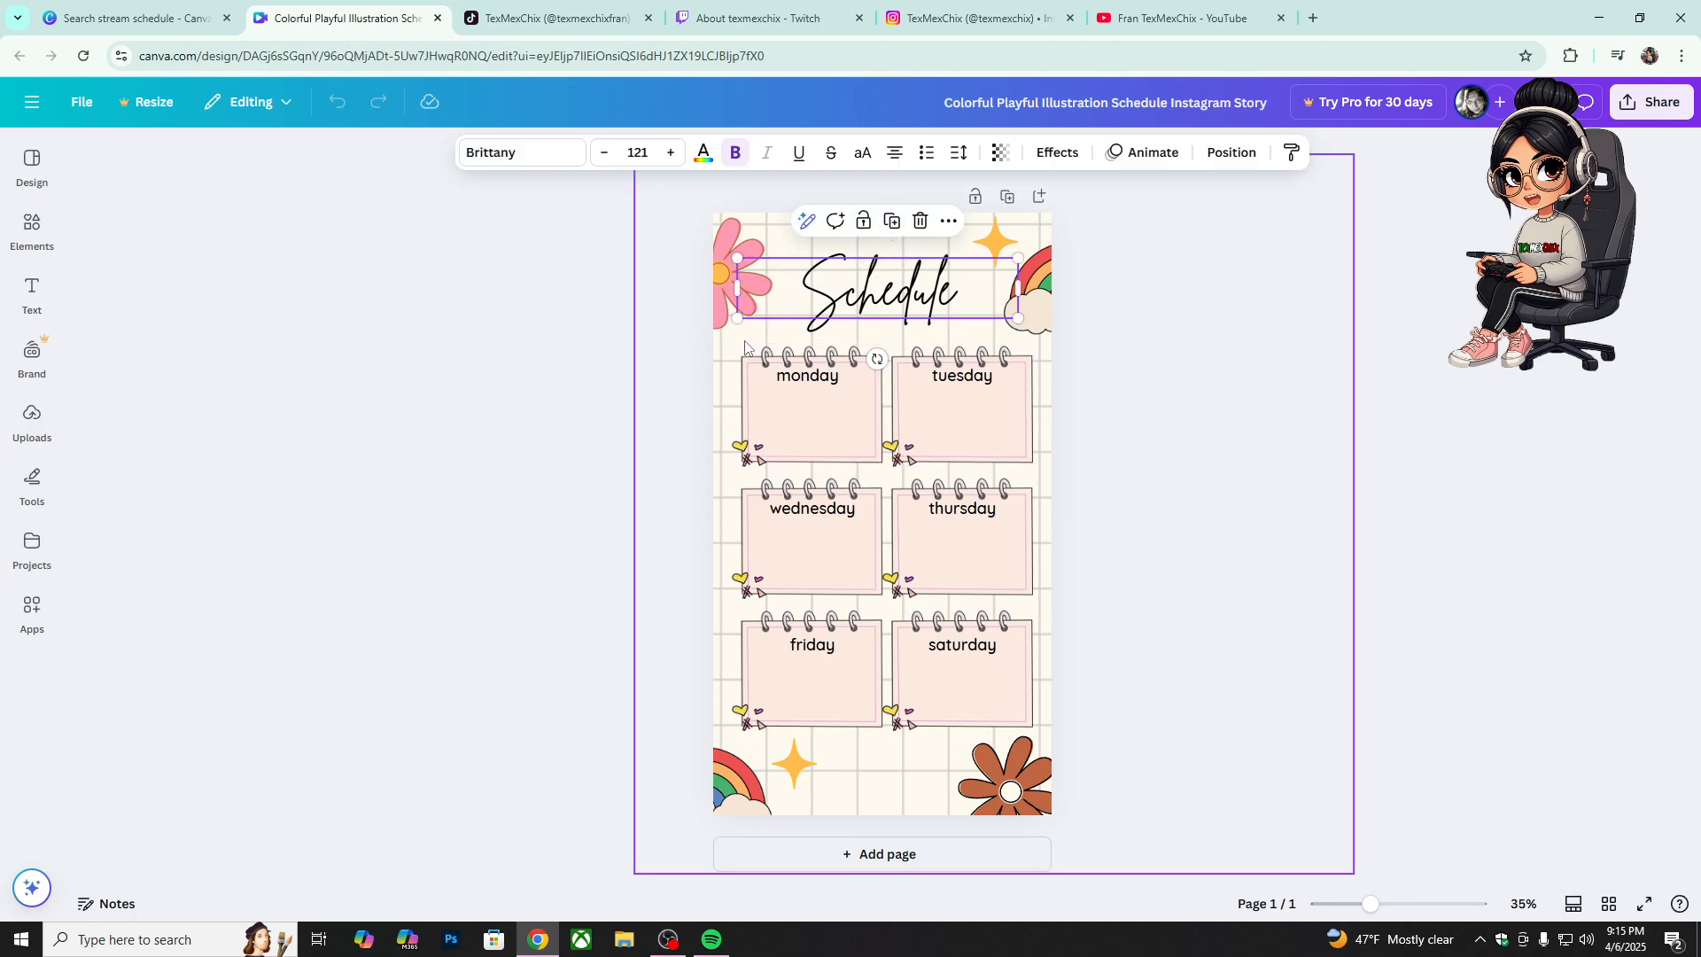
pyautogui.click(1152, 448)
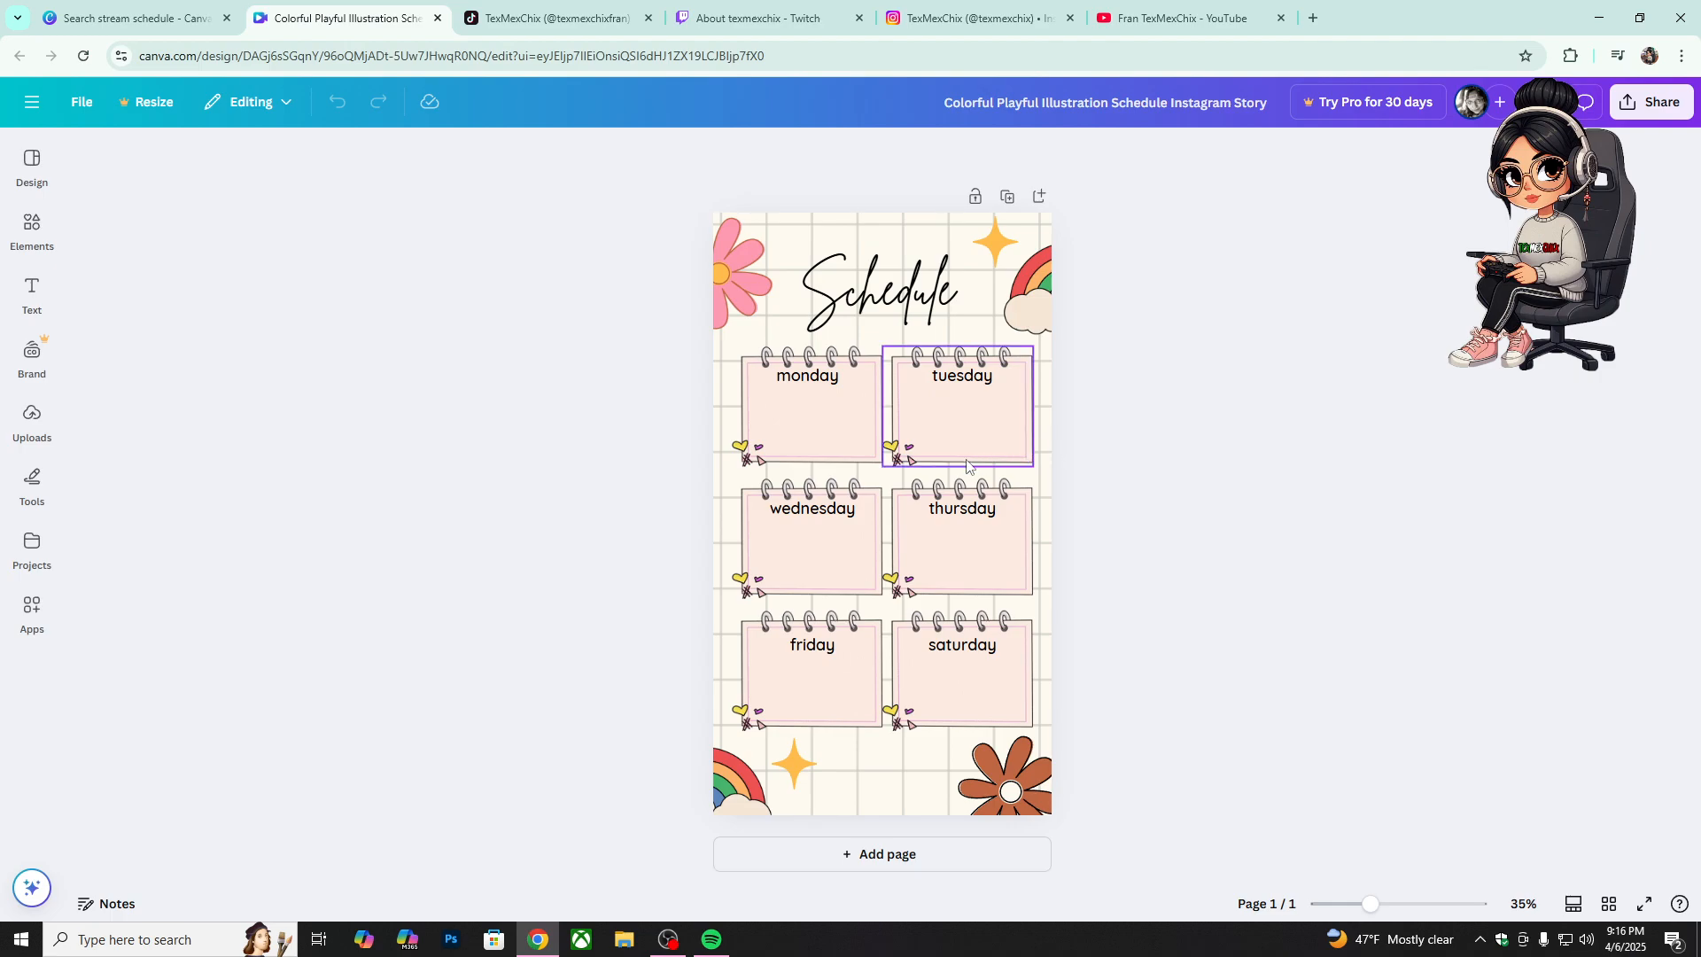
# Step: Recolor the brown flower in the page's lower corner with the document's pink for the petals and yellow-orange for the centre
pyautogui.click(1020, 775)
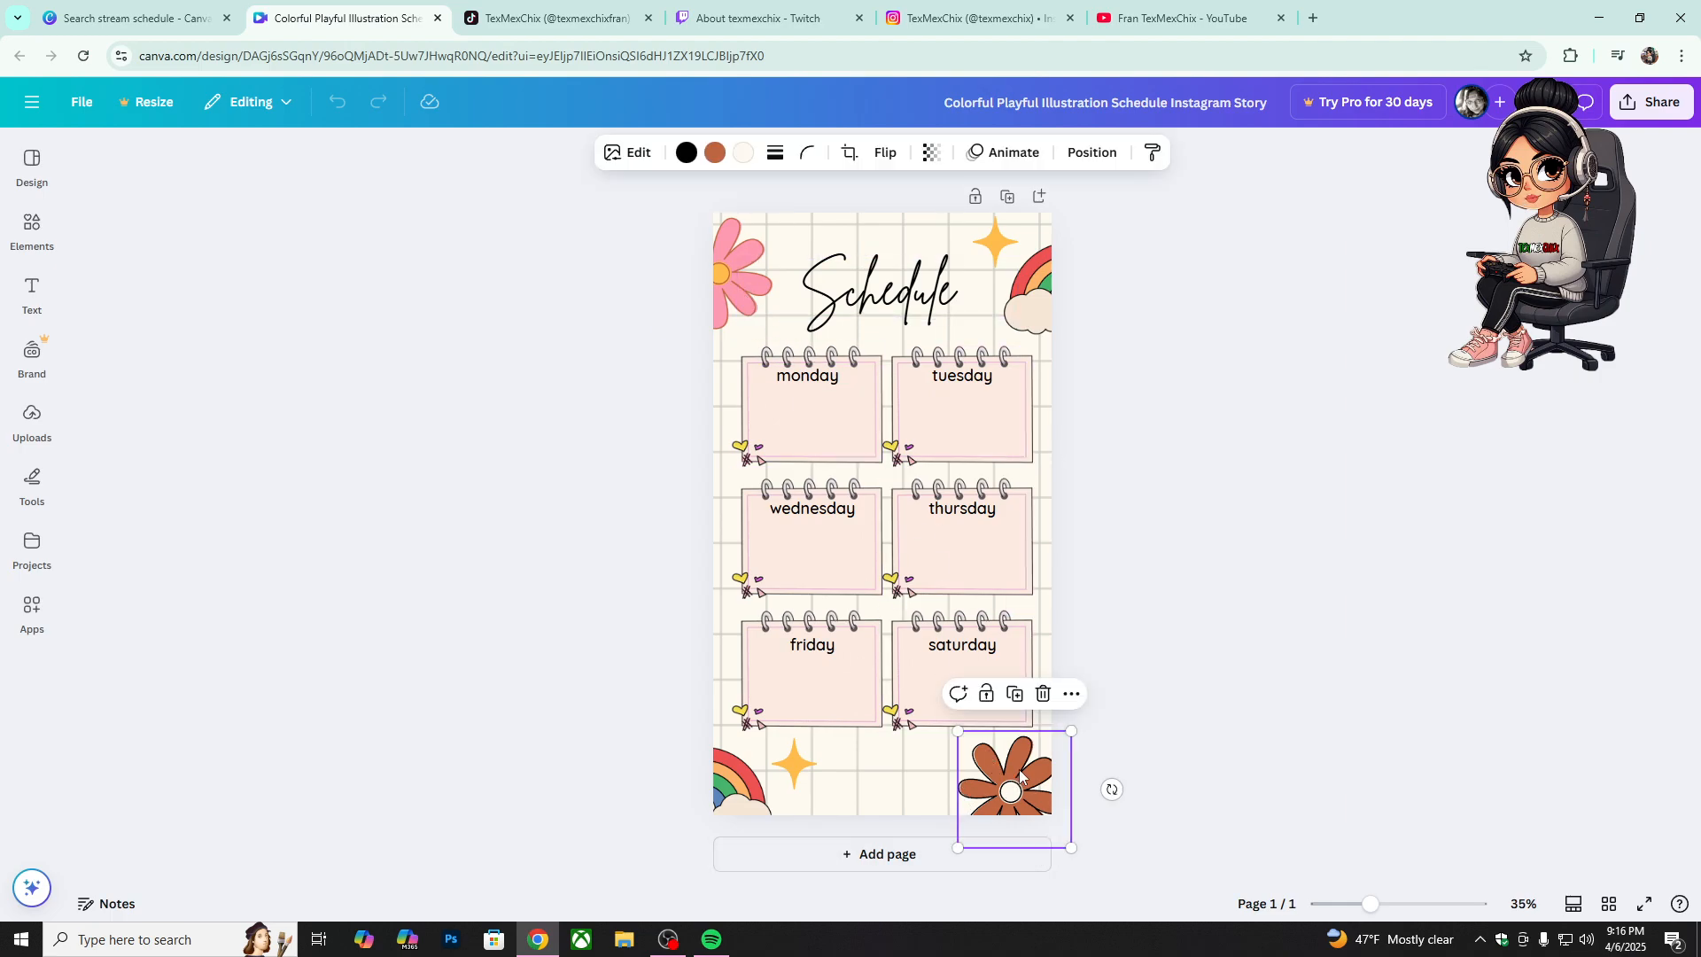
pyautogui.click(713, 154)
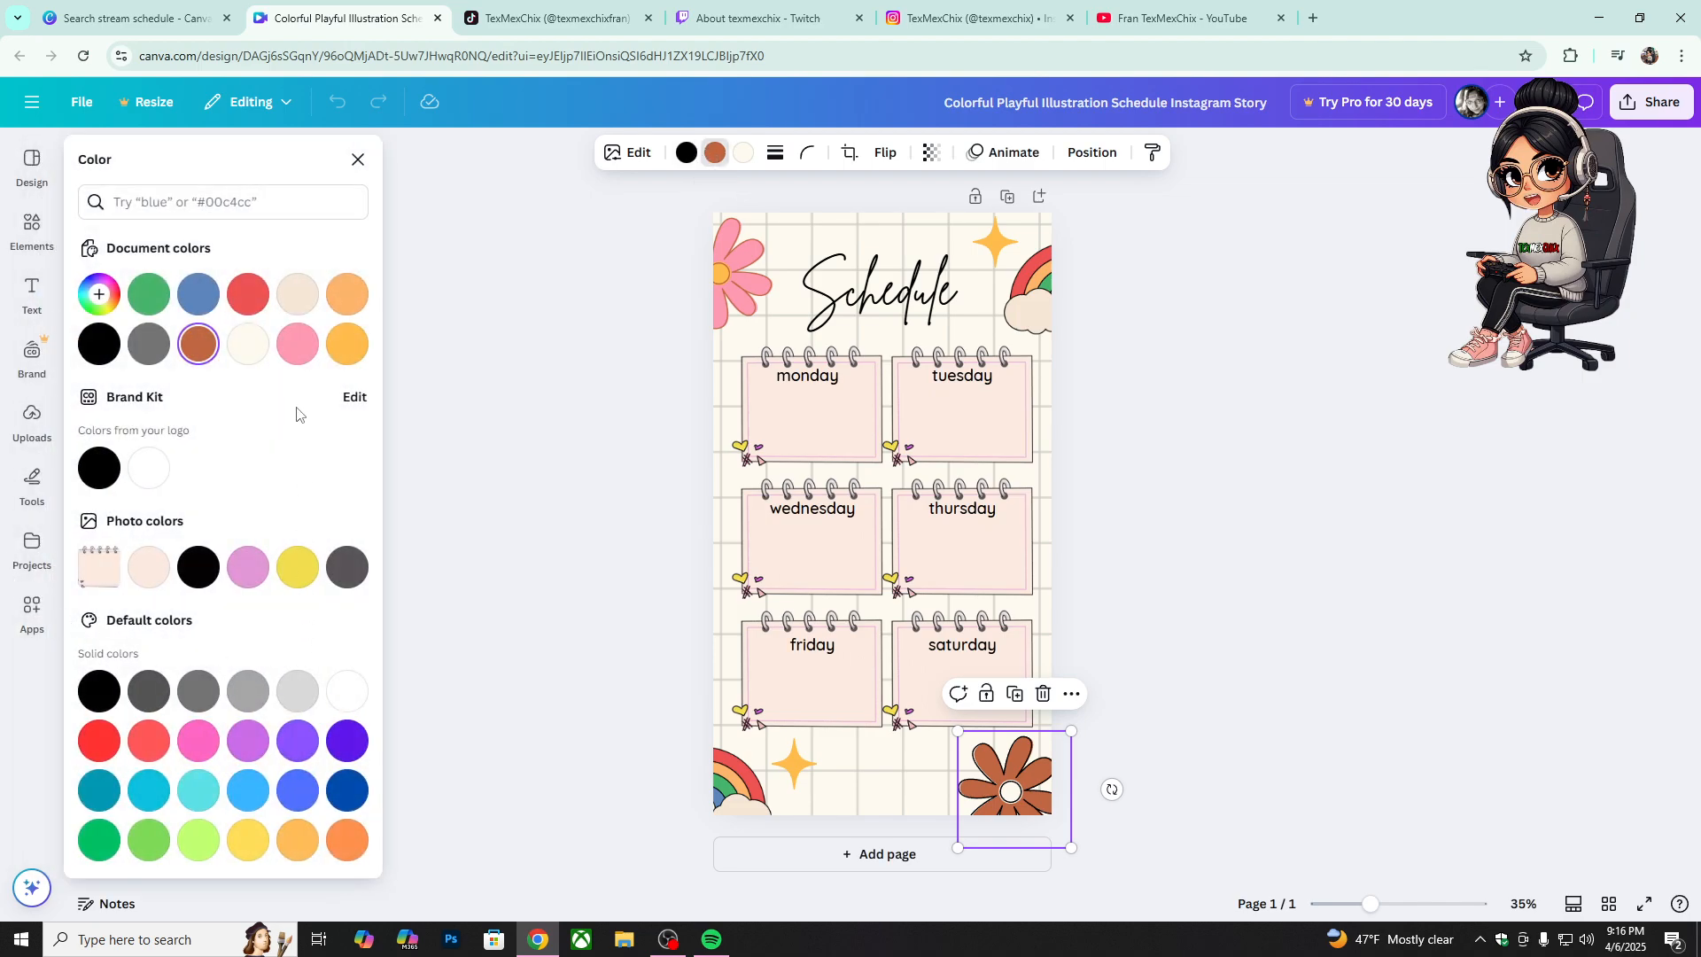
pyautogui.click(289, 359)
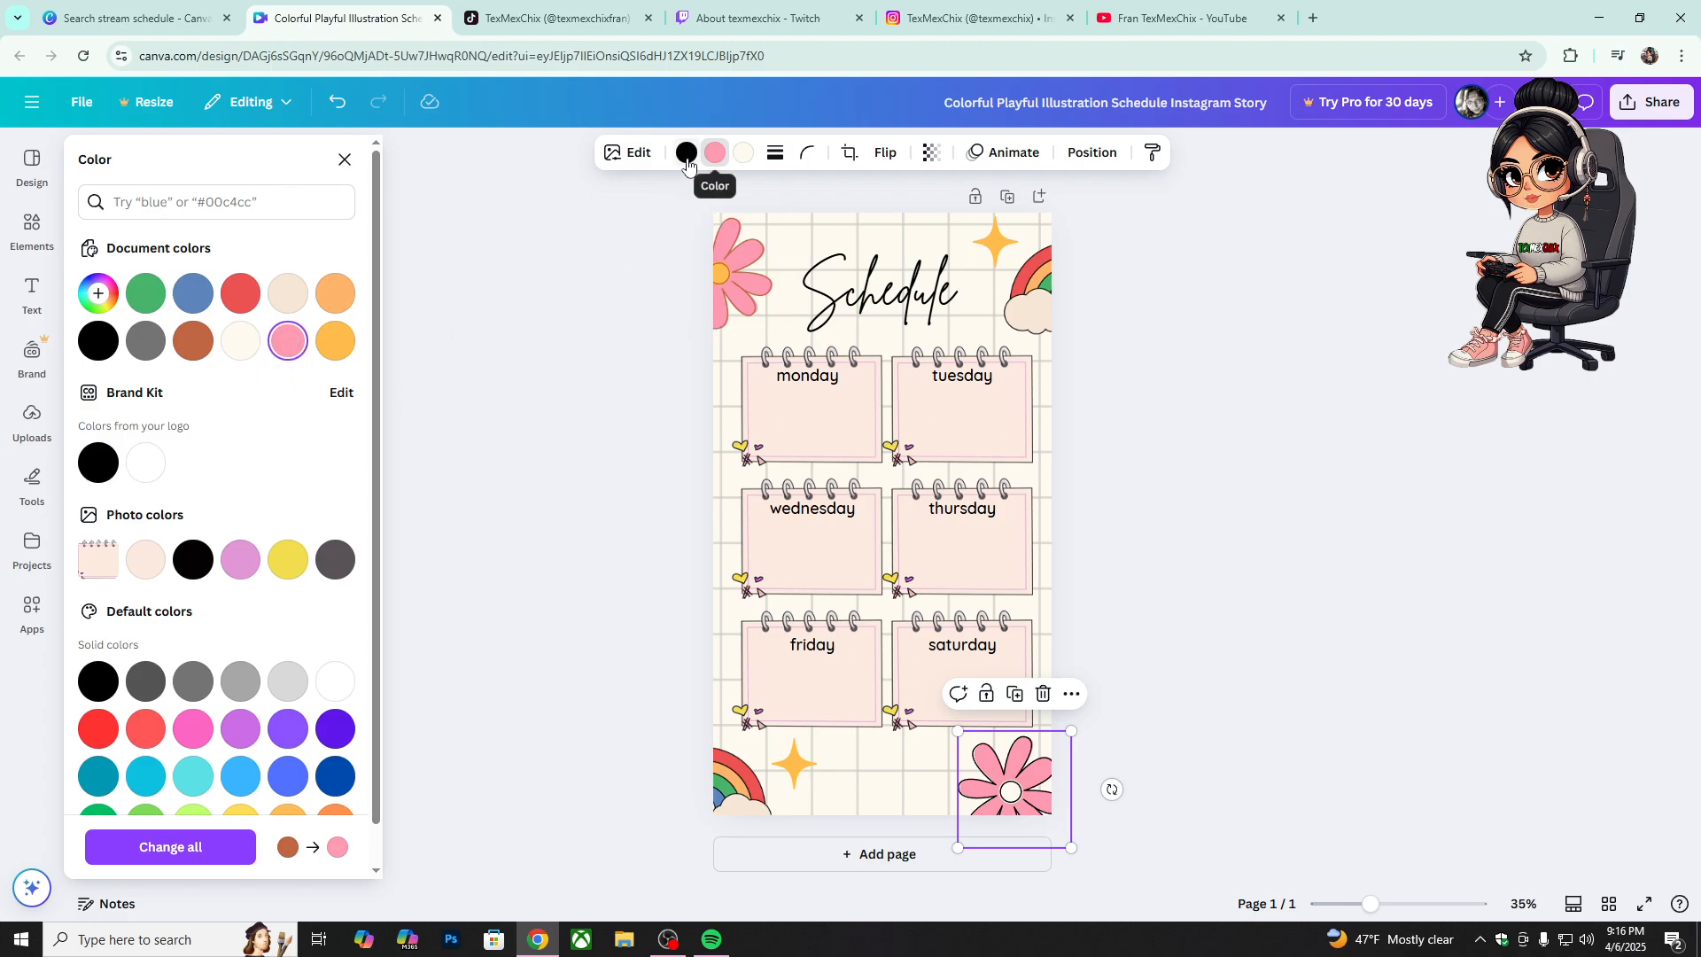
pyautogui.click(742, 155)
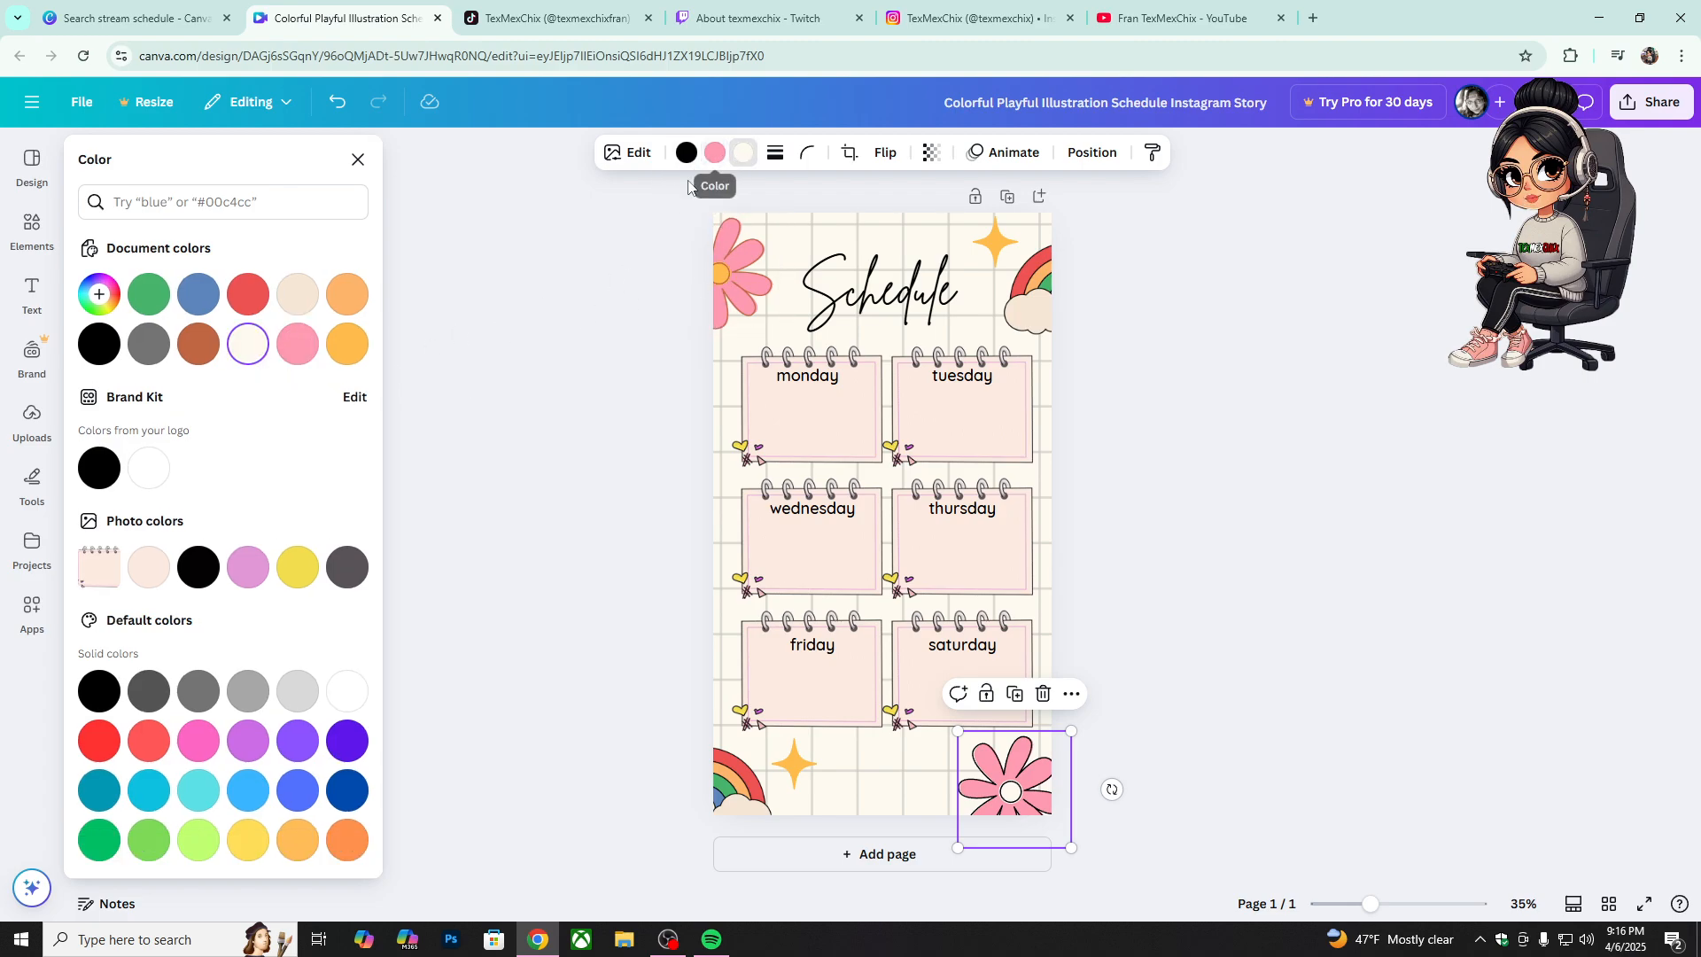
pyautogui.click(341, 345)
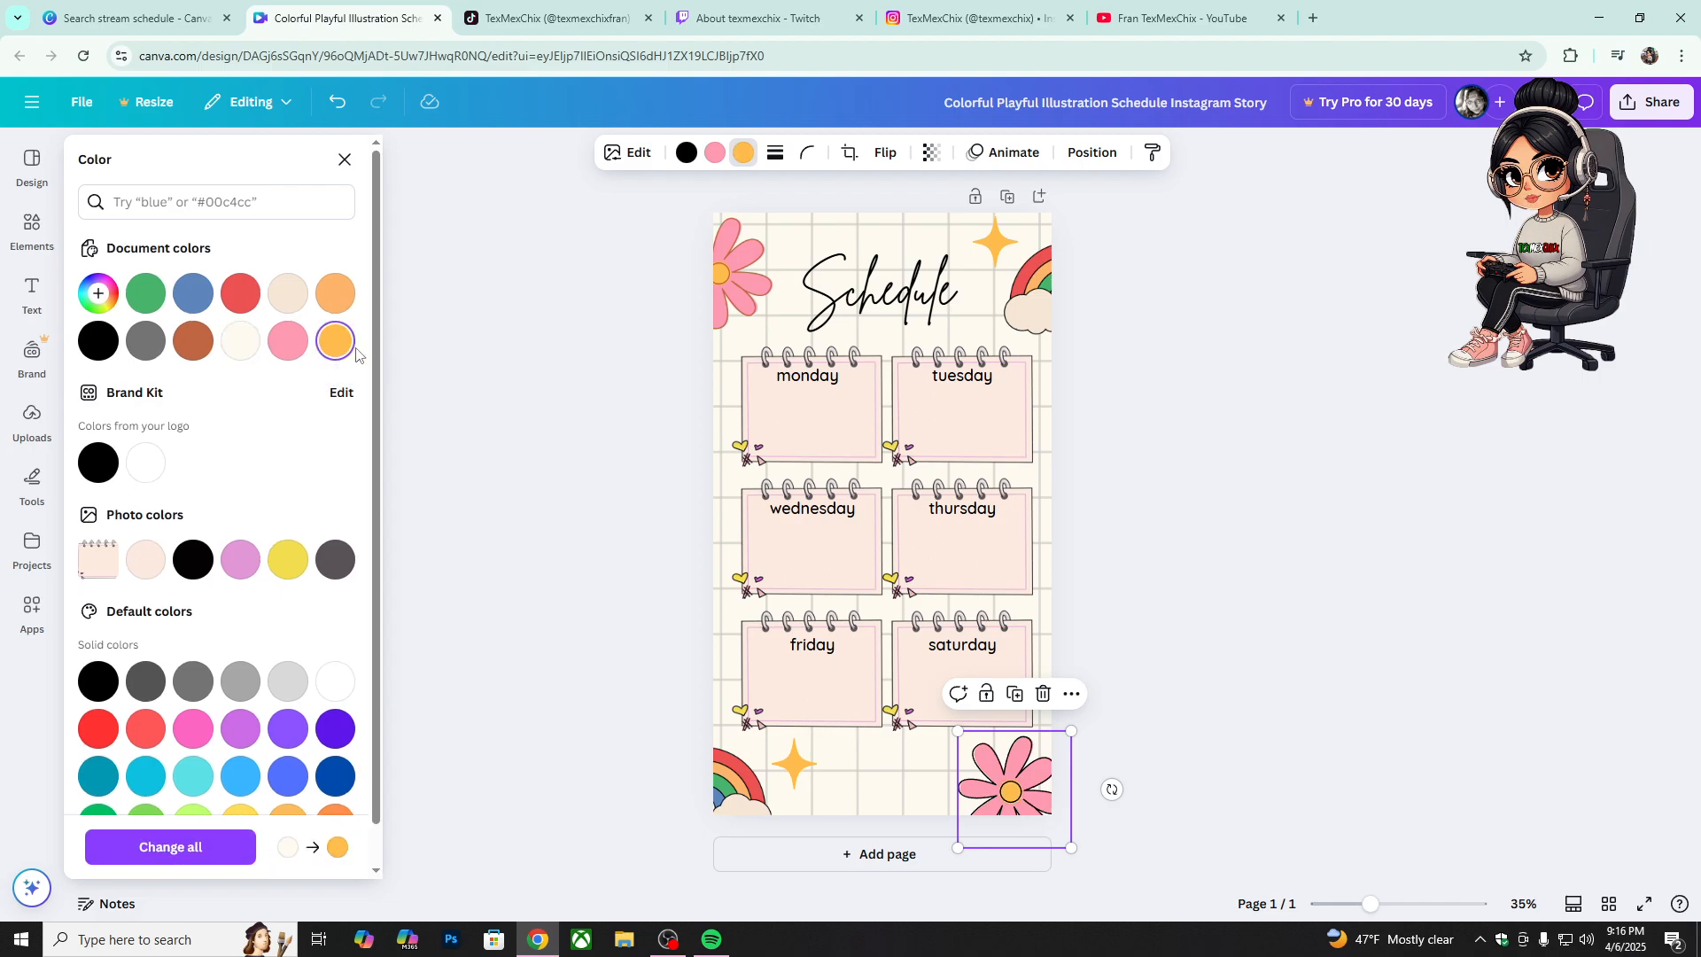
# Step: Try light orange #feb46b for the recolored flower's outline and settle on the document's brown #c06641
pyautogui.click(686, 158)
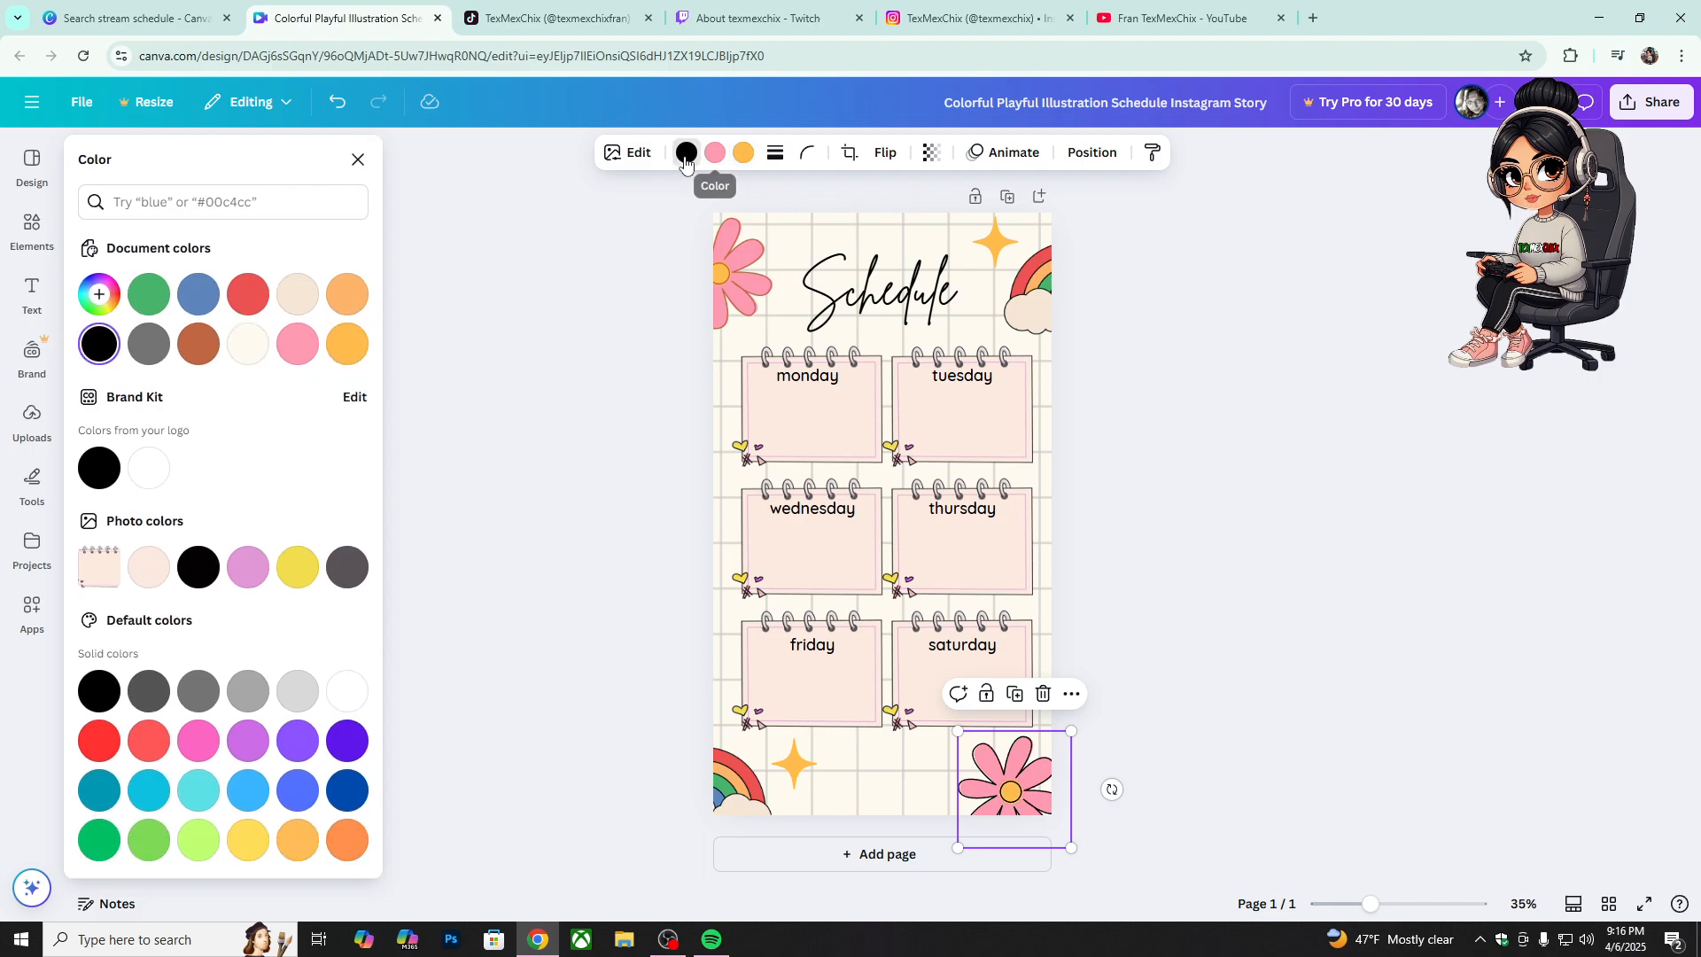
pyautogui.click(203, 348)
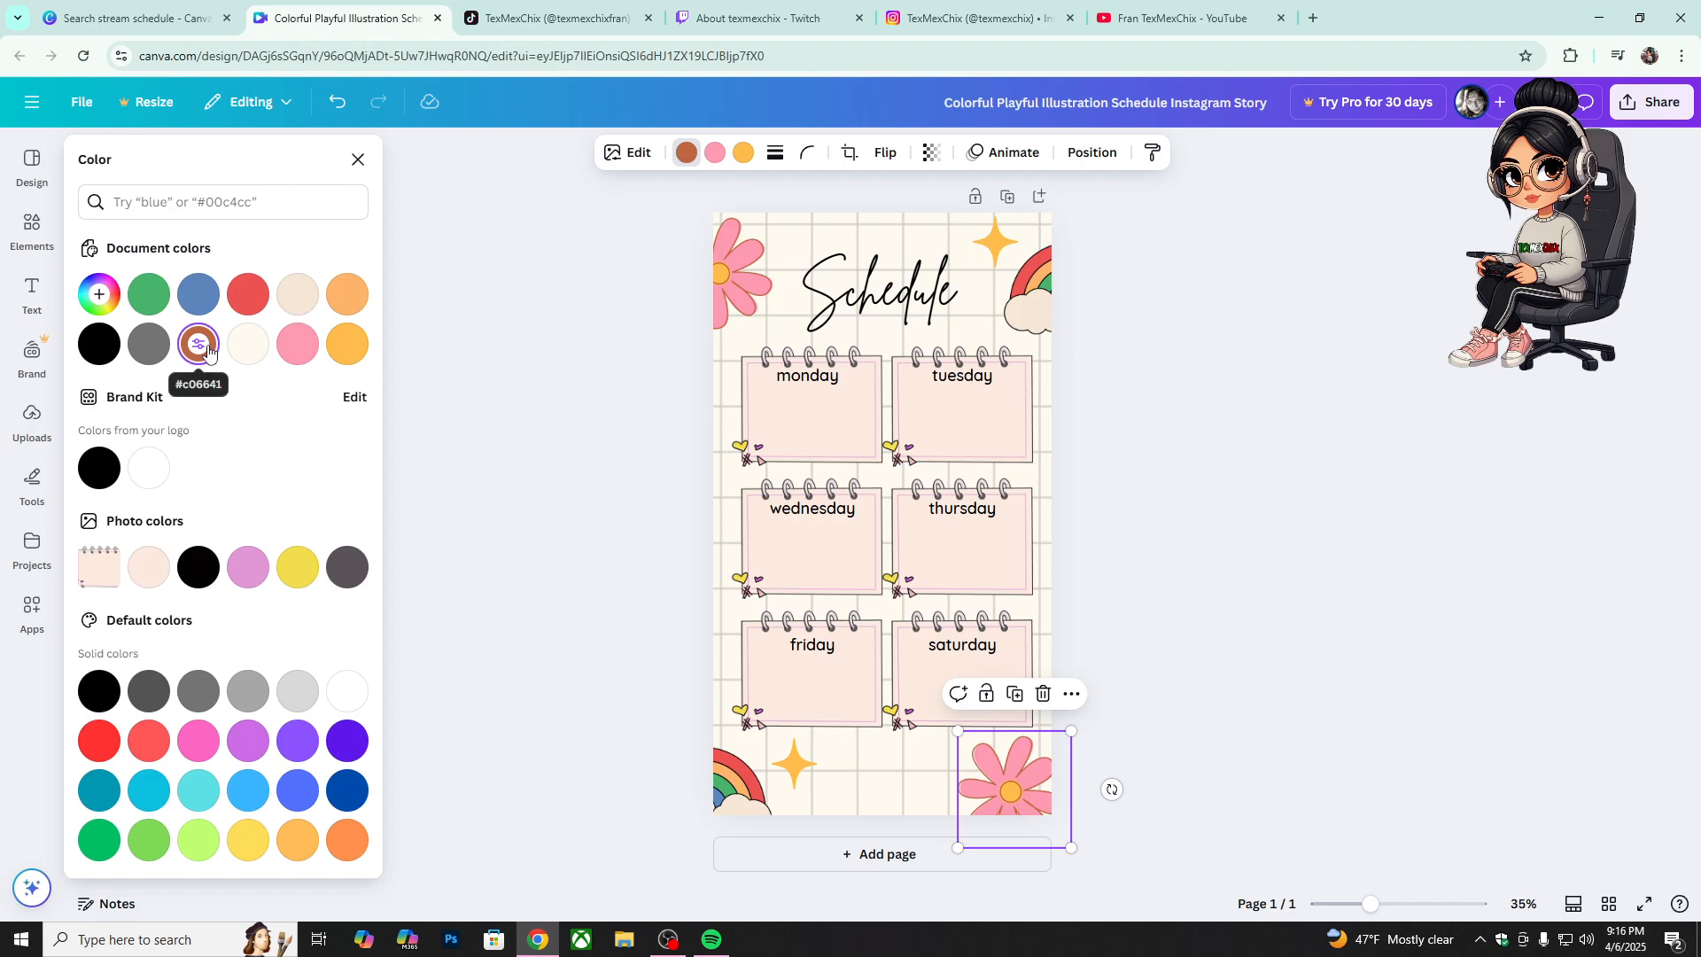
pyautogui.click(347, 295)
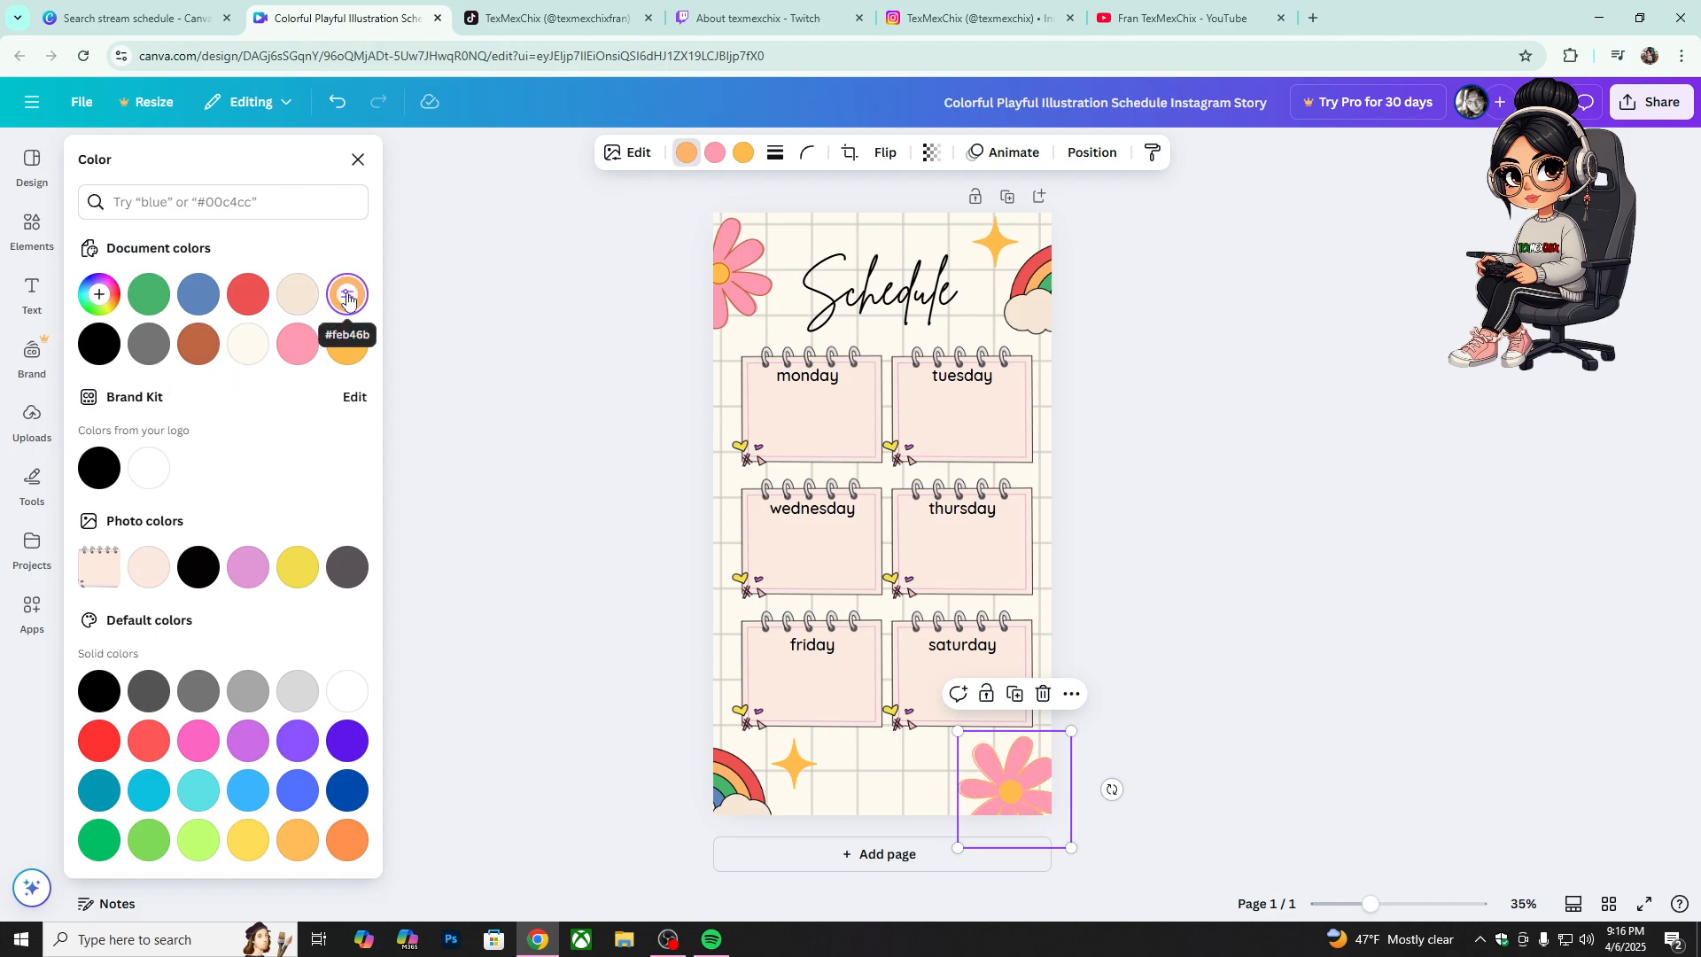
pyautogui.click(204, 345)
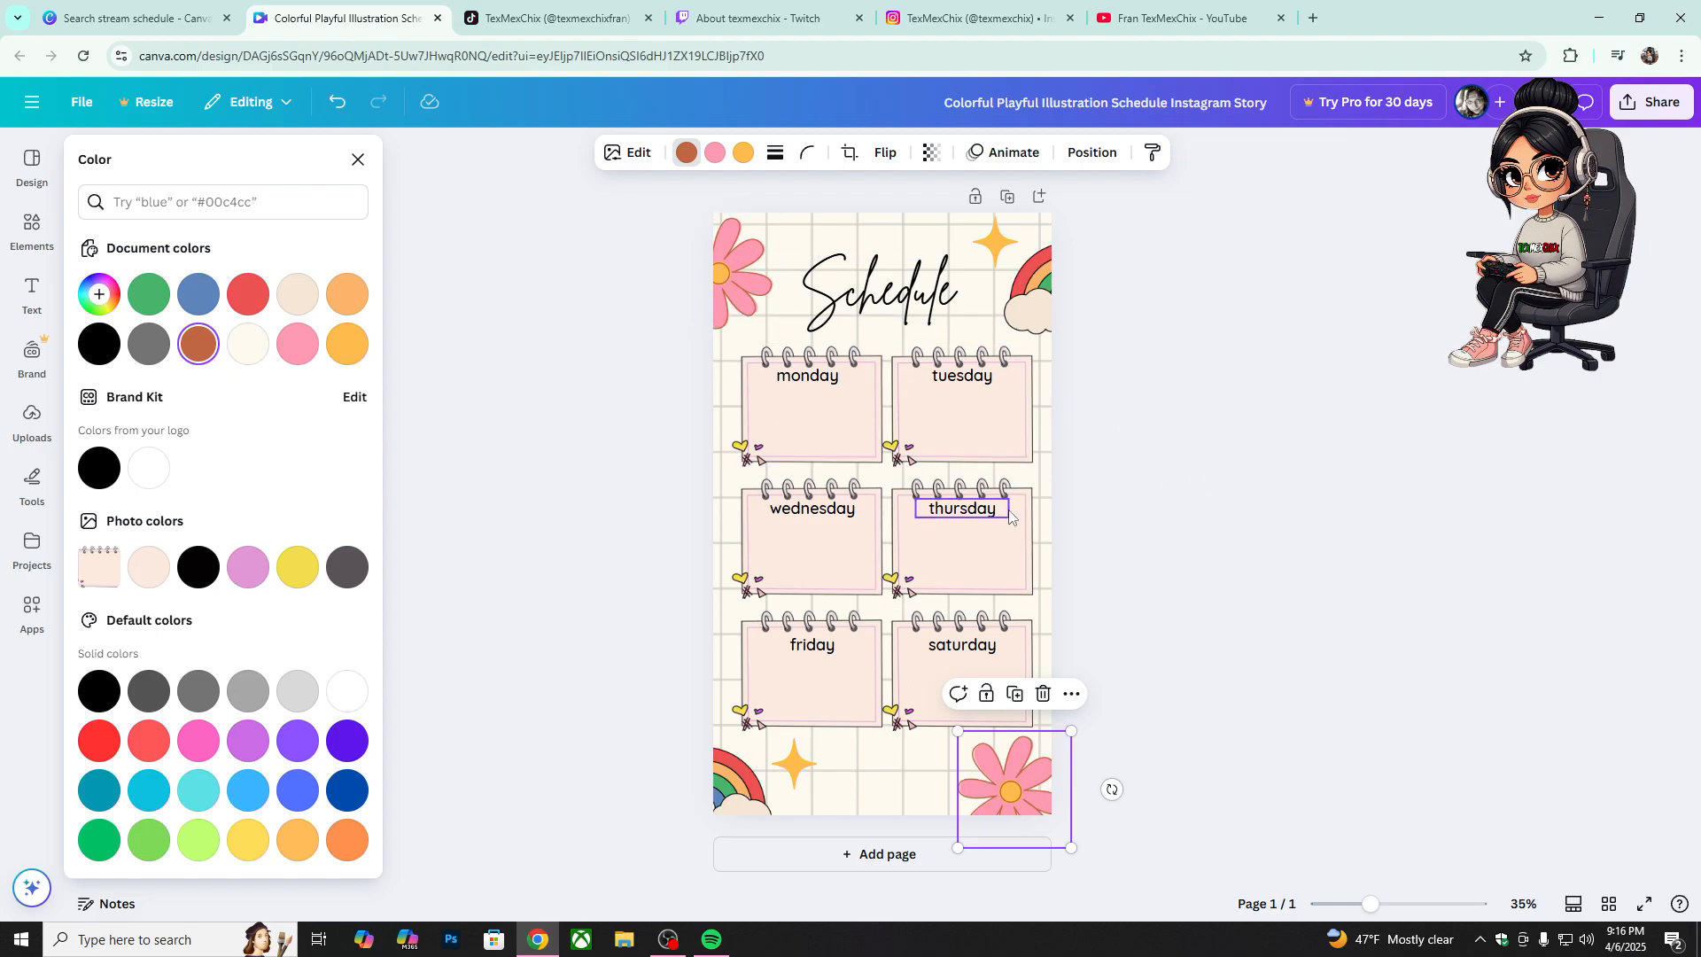
# Step: Change the "Schedule" title's font to Chewy and set its size to 123
pyautogui.click(915, 302)
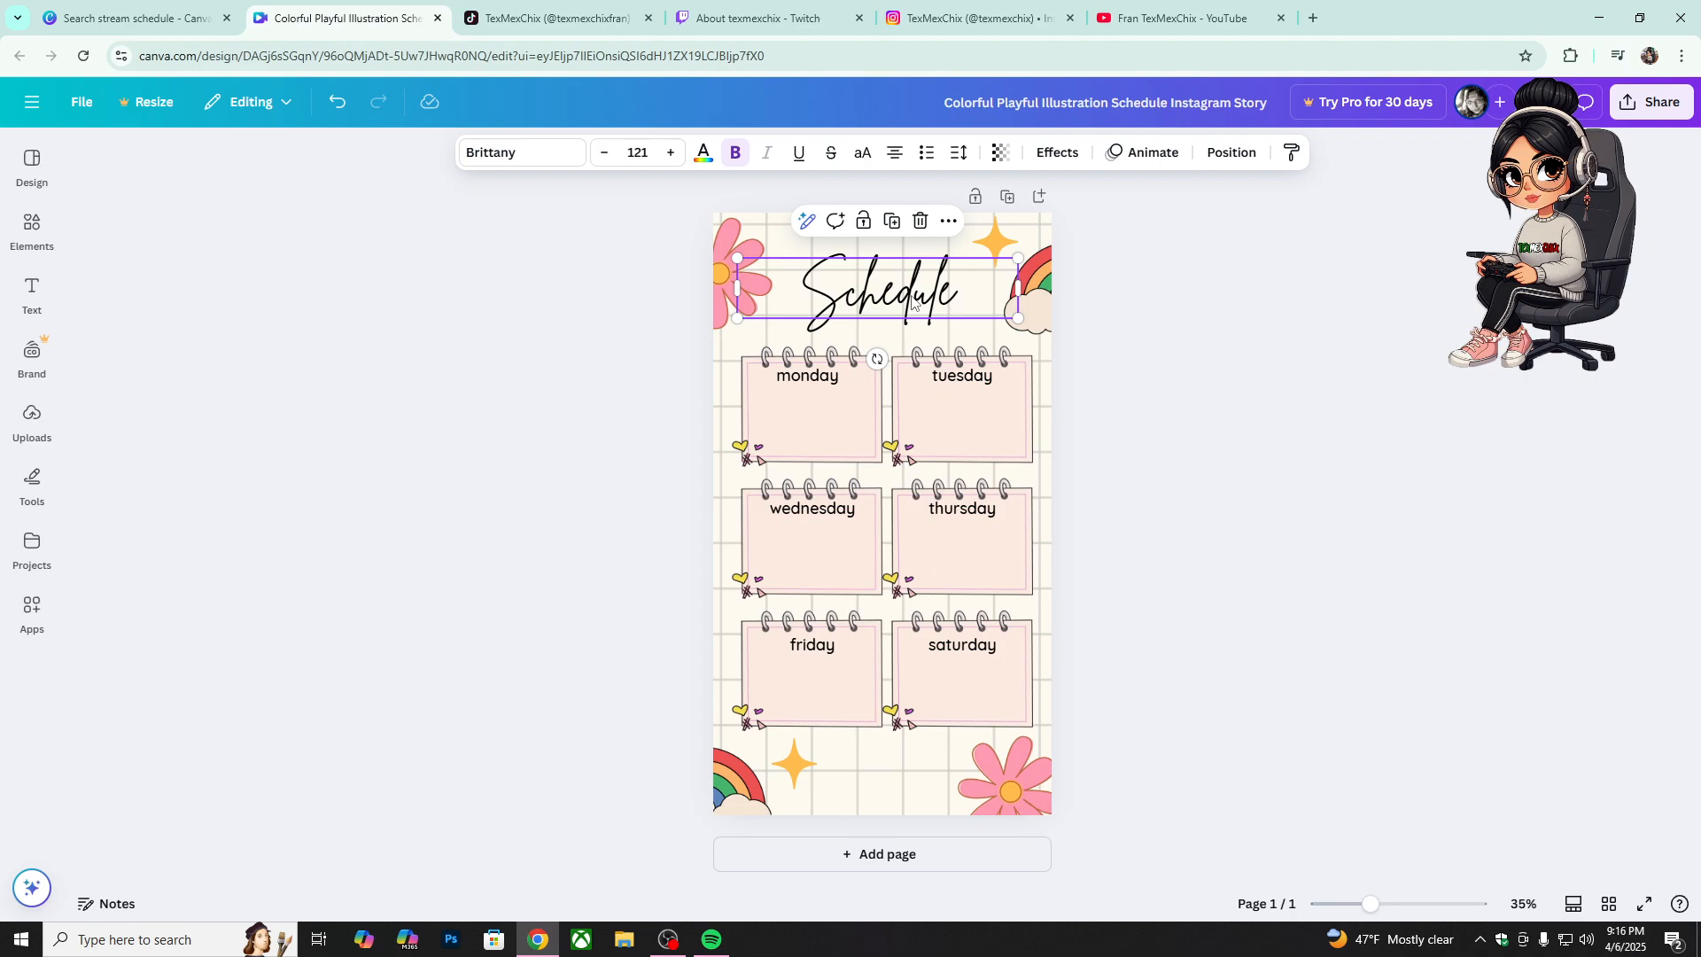
pyautogui.doubleClick(870, 303)
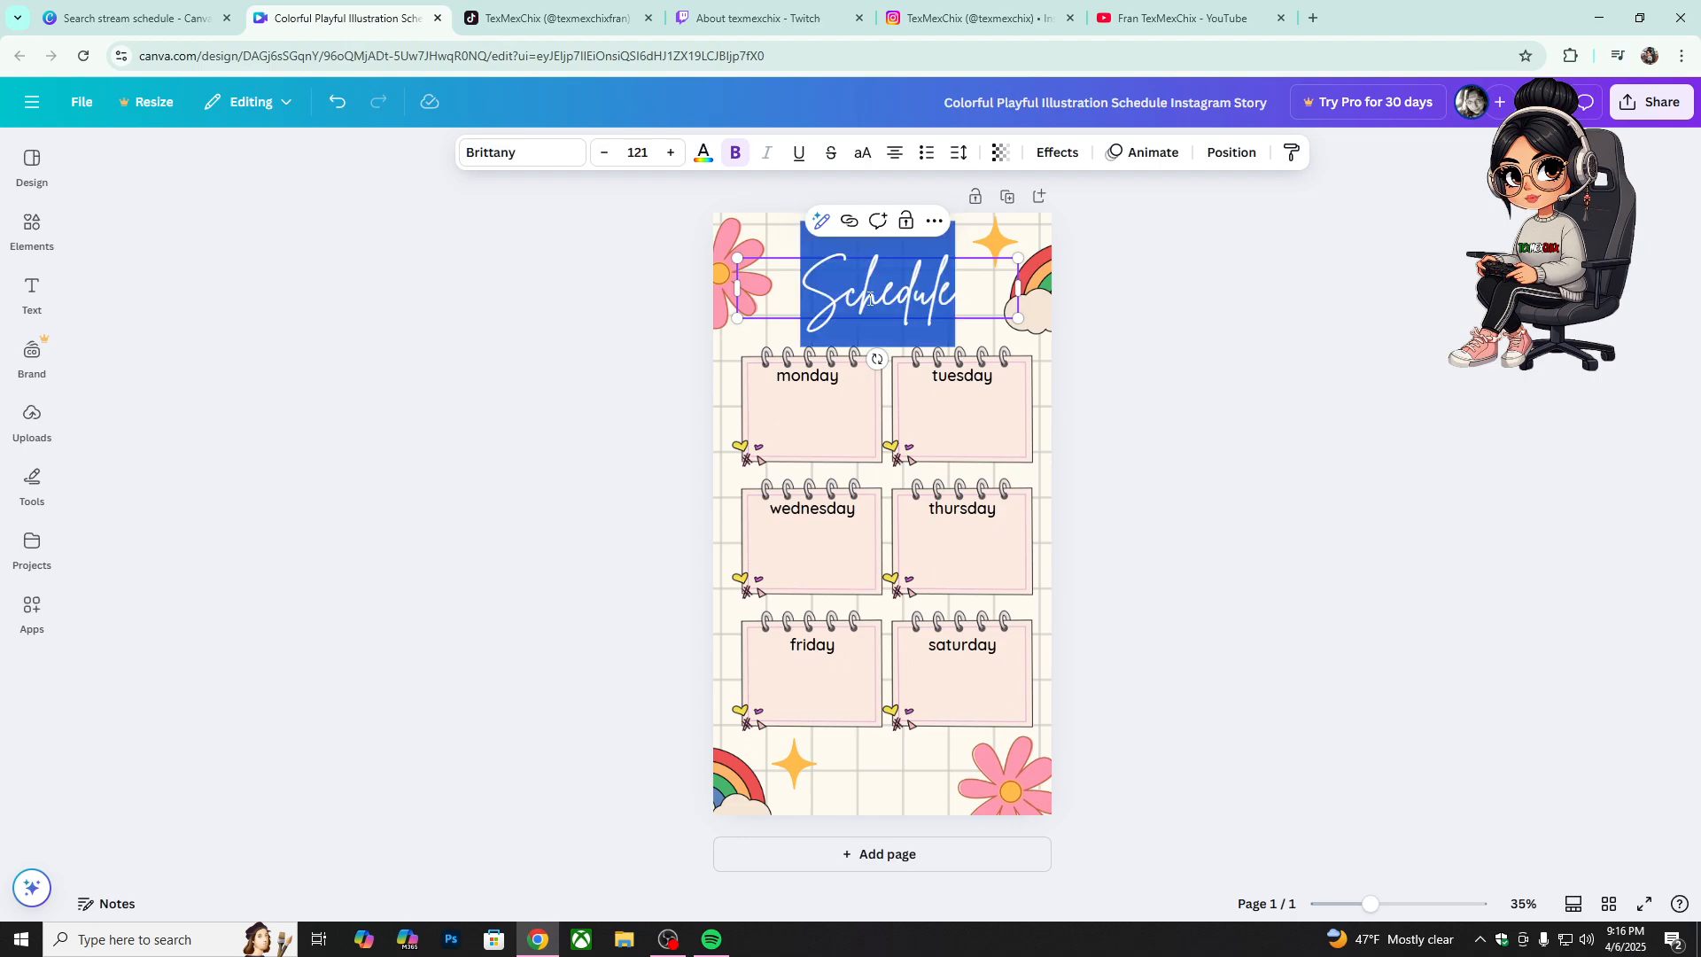
pyautogui.click(925, 301)
pyautogui.doubleClick(924, 301)
pyautogui.click(536, 160)
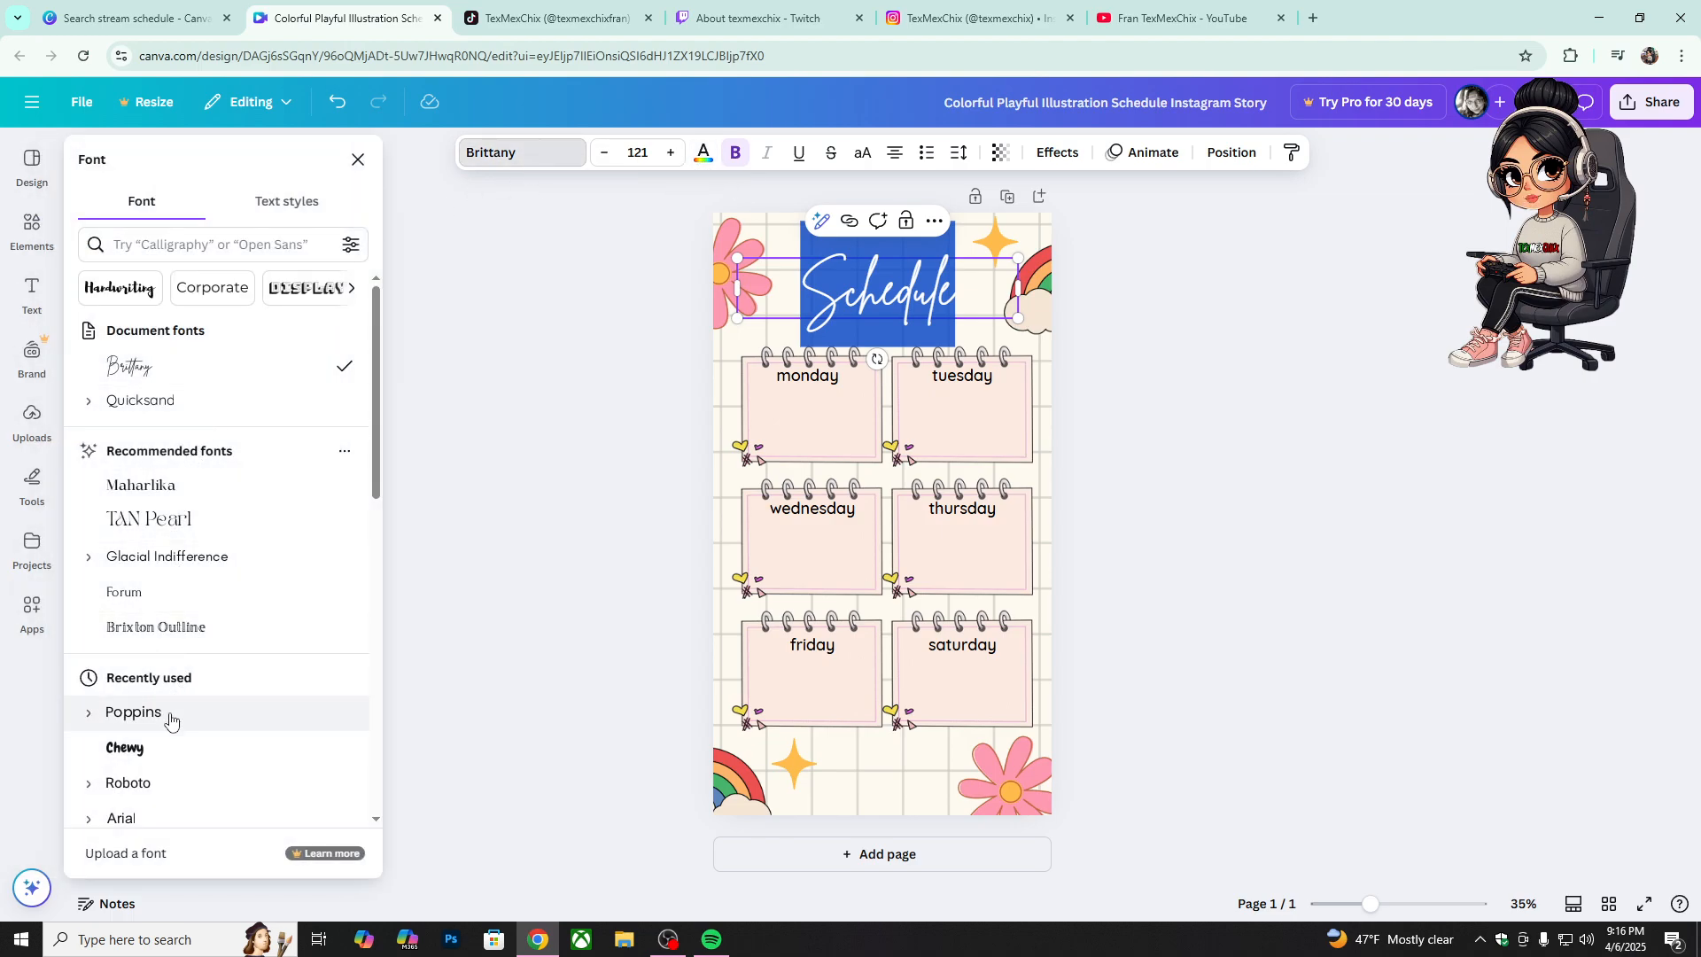
pyautogui.click(166, 753)
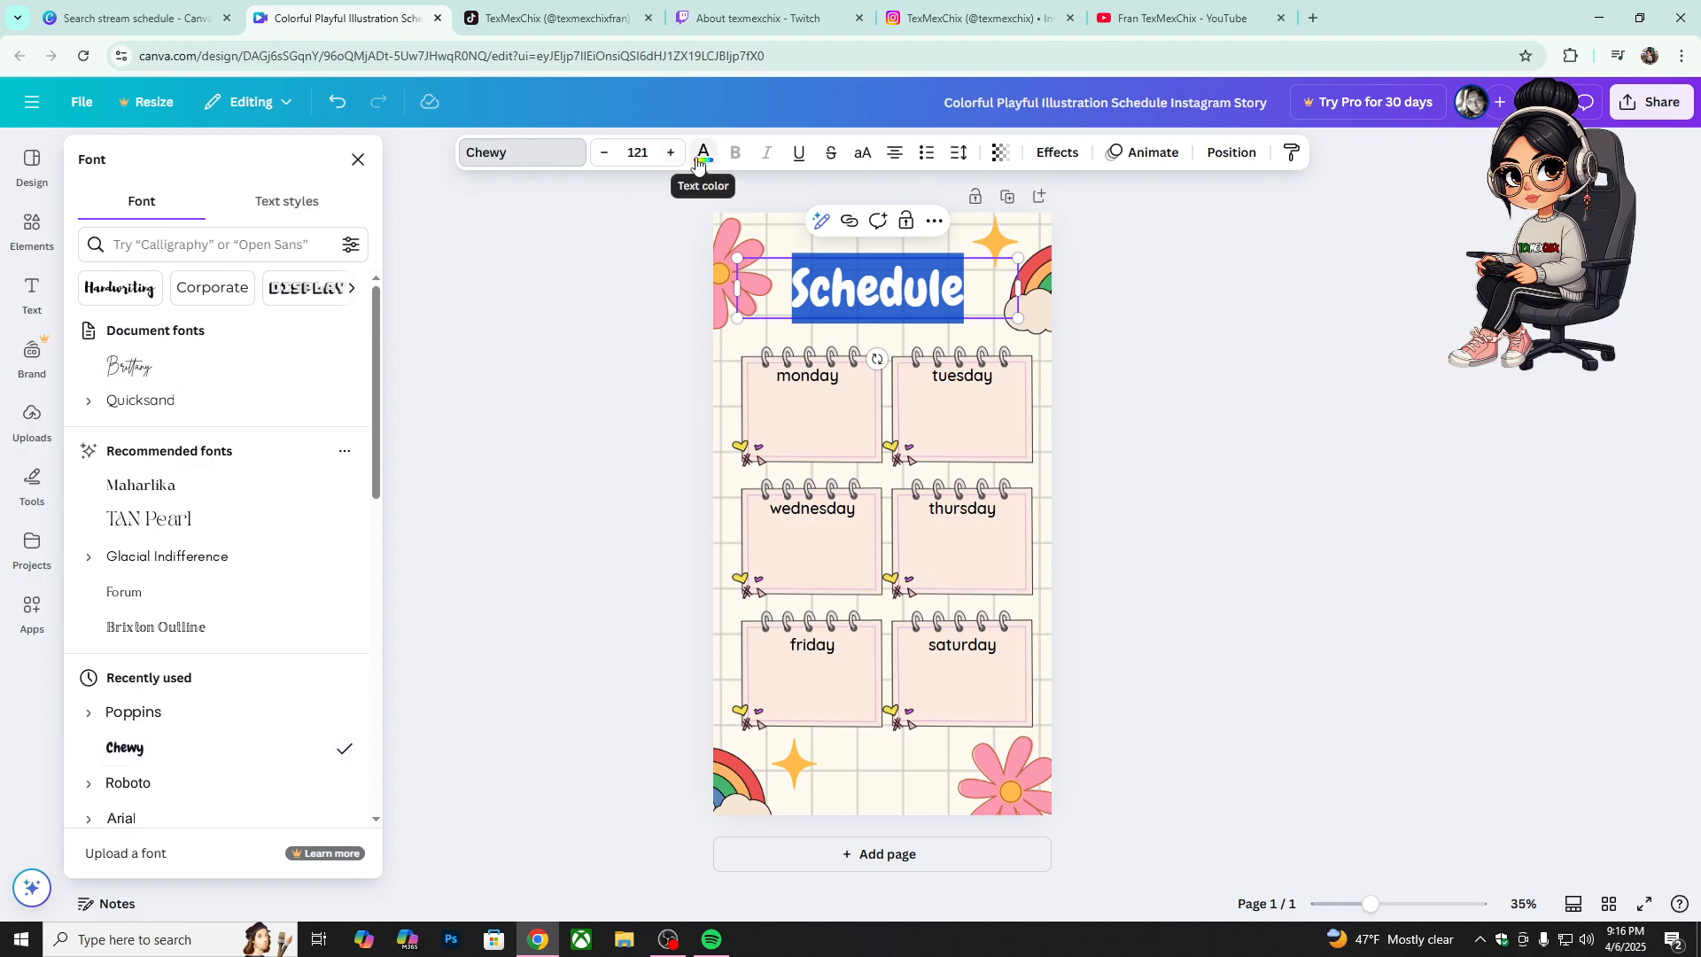
pyautogui.click(672, 158)
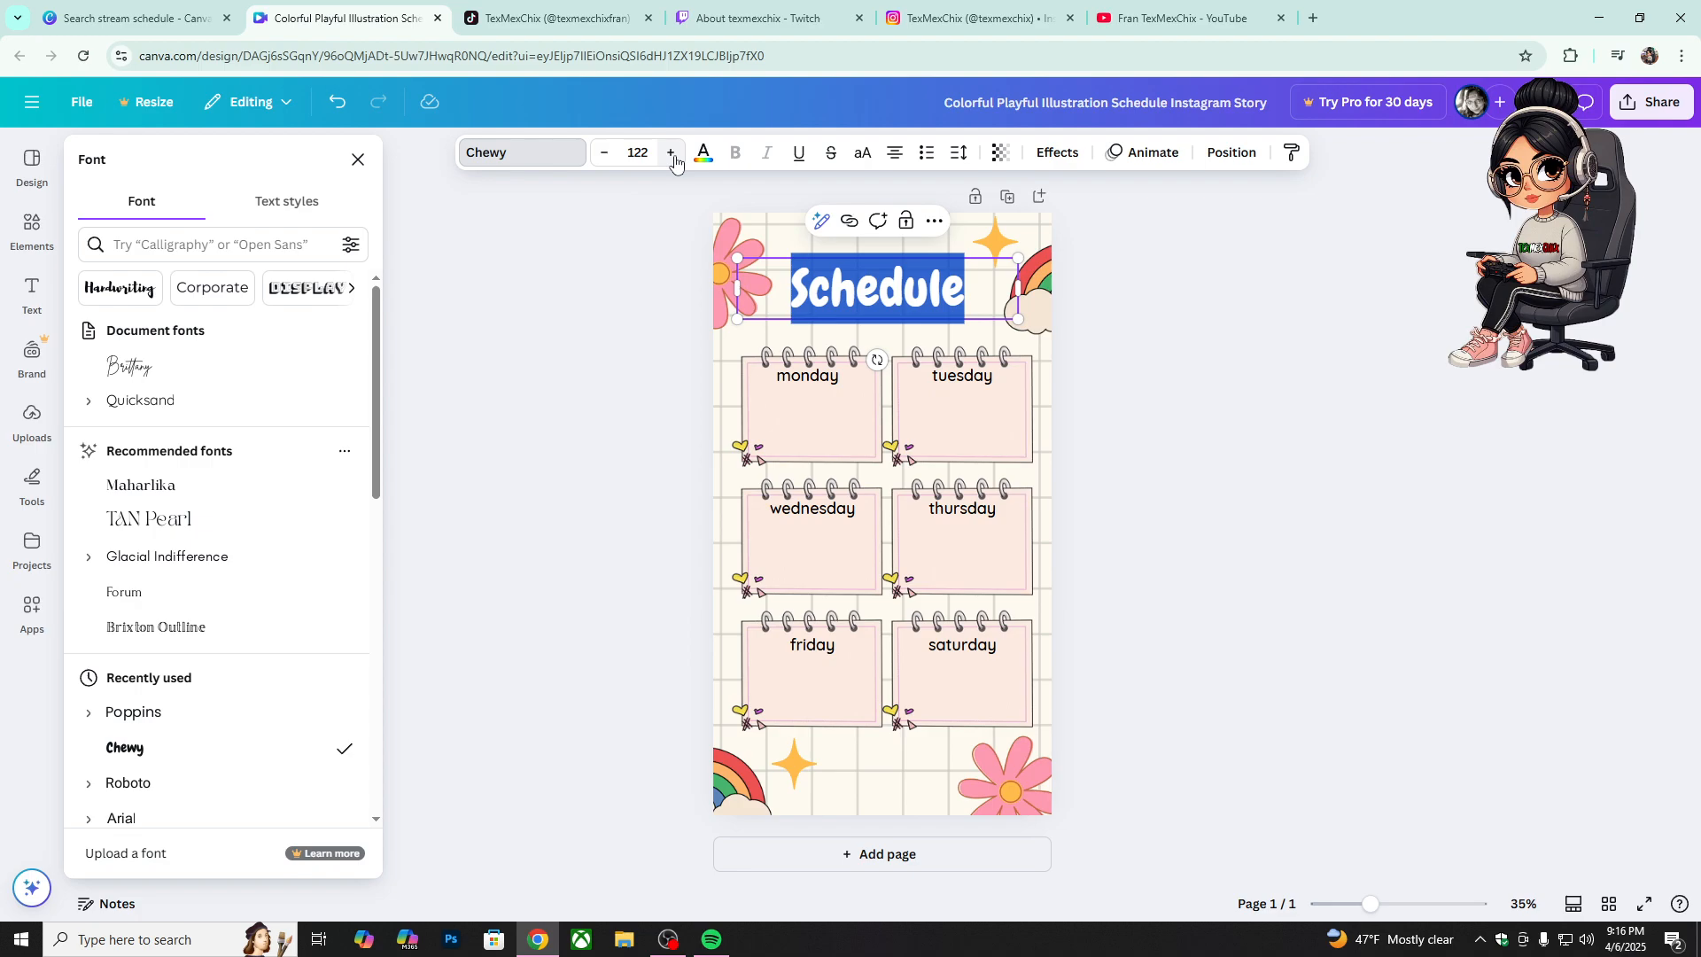
pyautogui.click(672, 155)
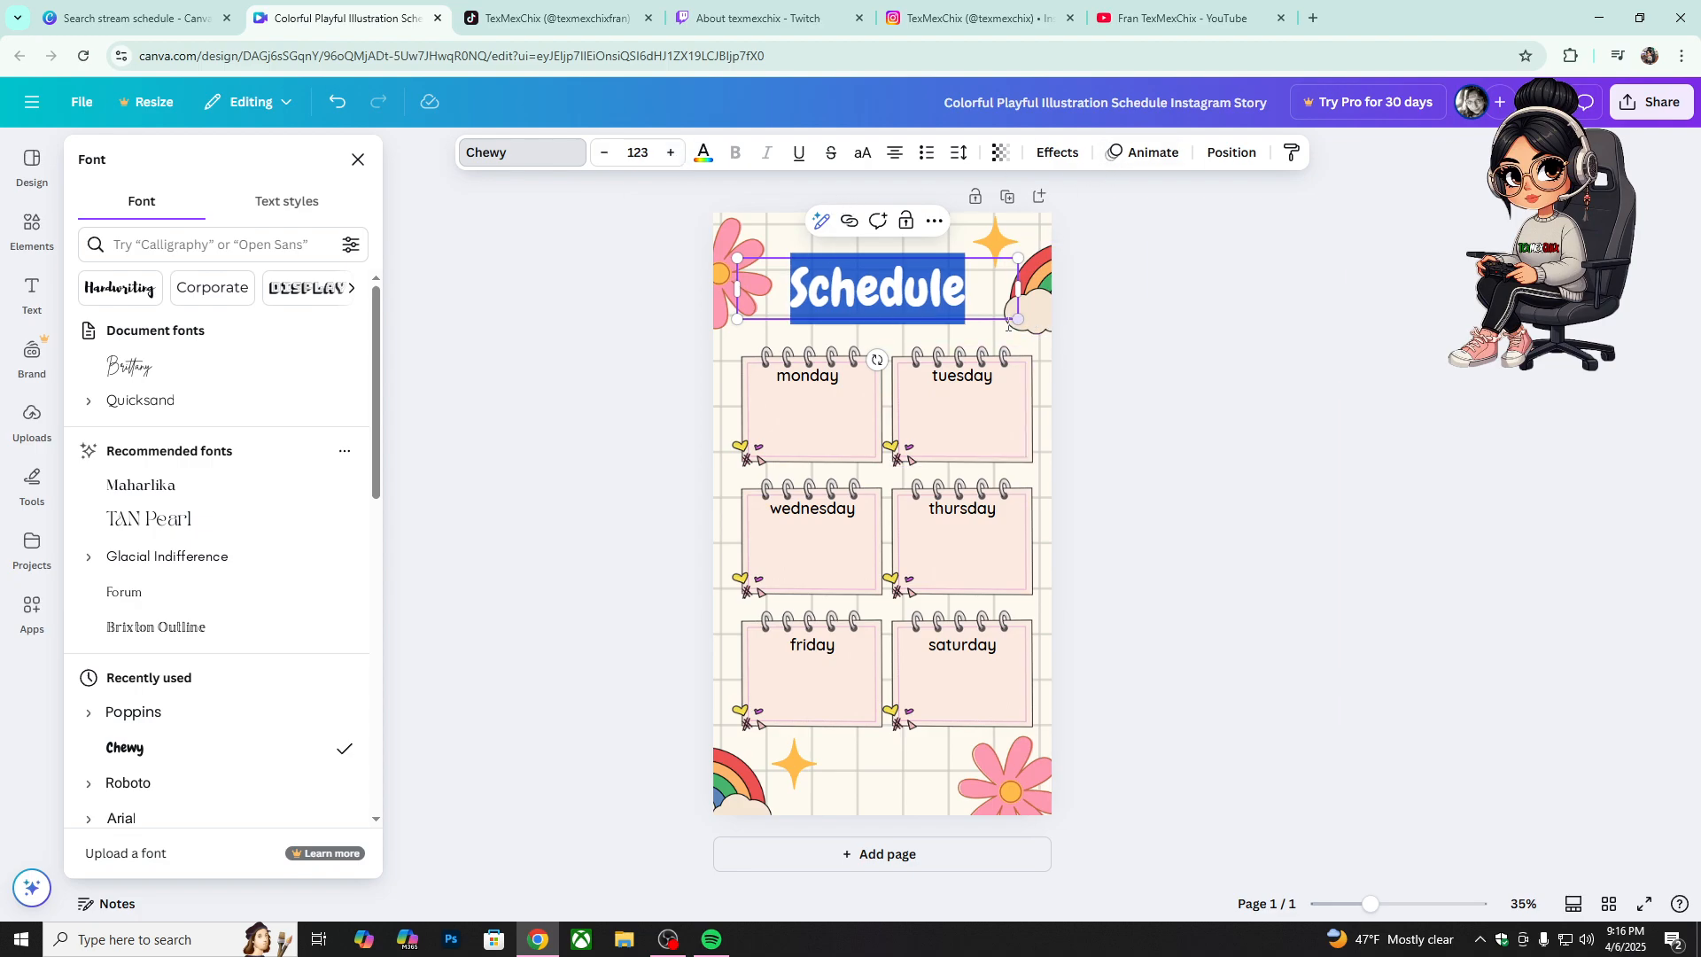
# Step: Color the "Schedule" title text with the light purple from the default solid colors
pyautogui.click(708, 163)
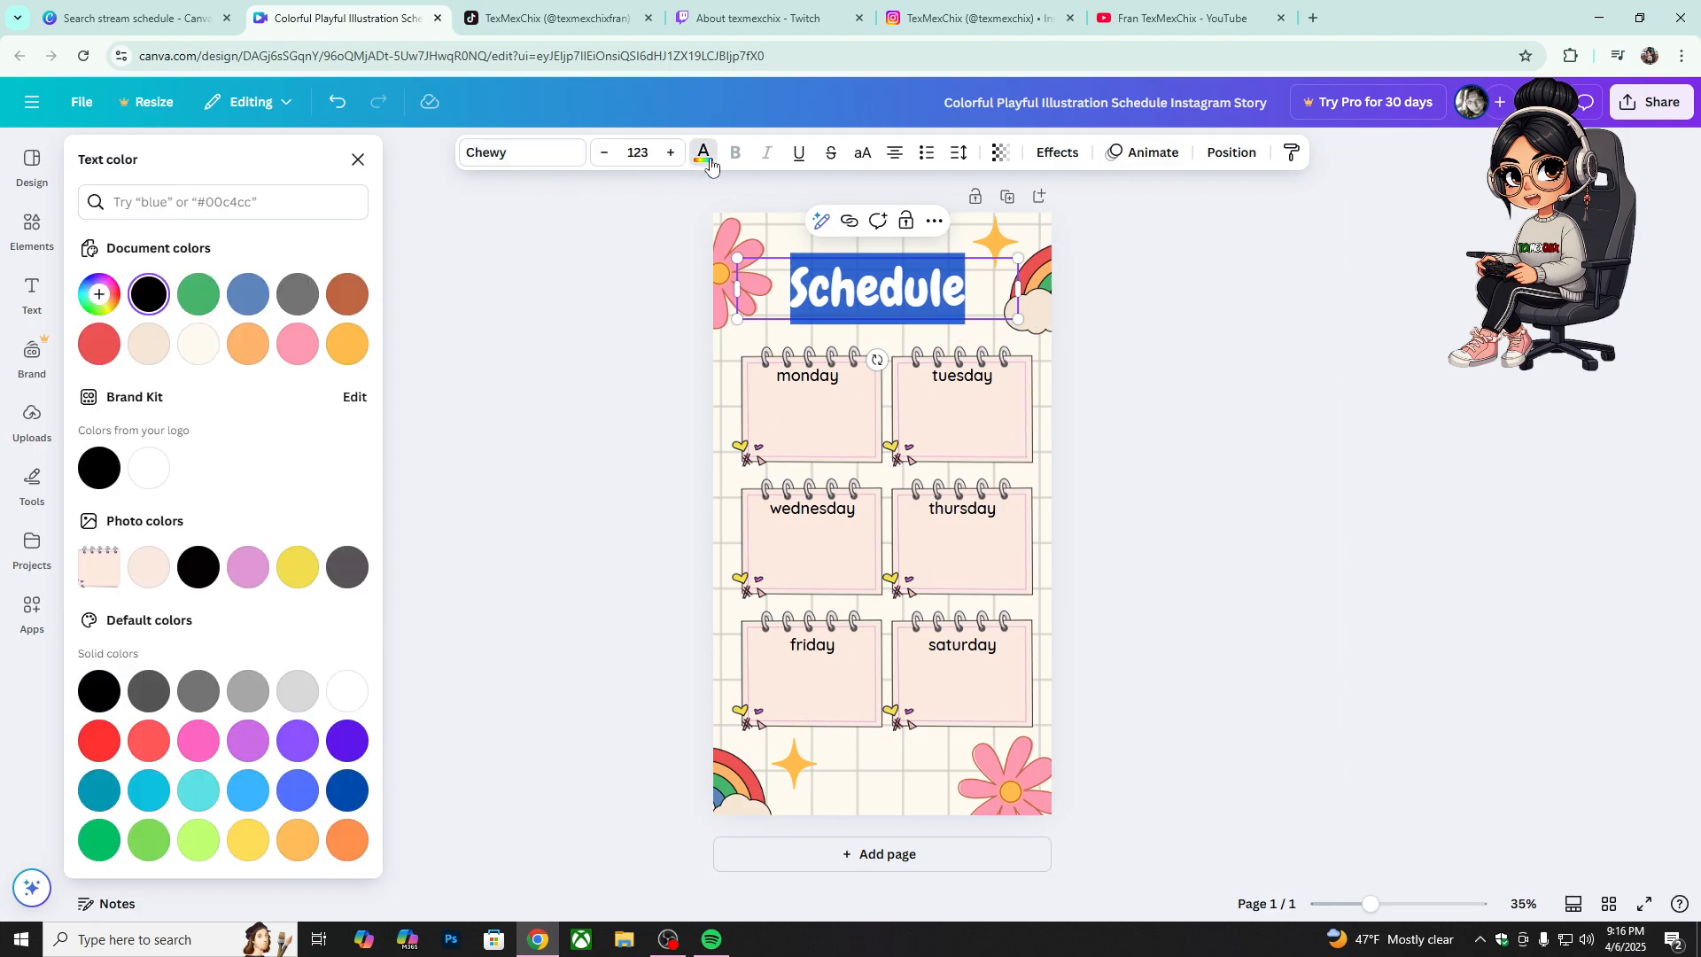
pyautogui.click(295, 353)
pyautogui.click(239, 728)
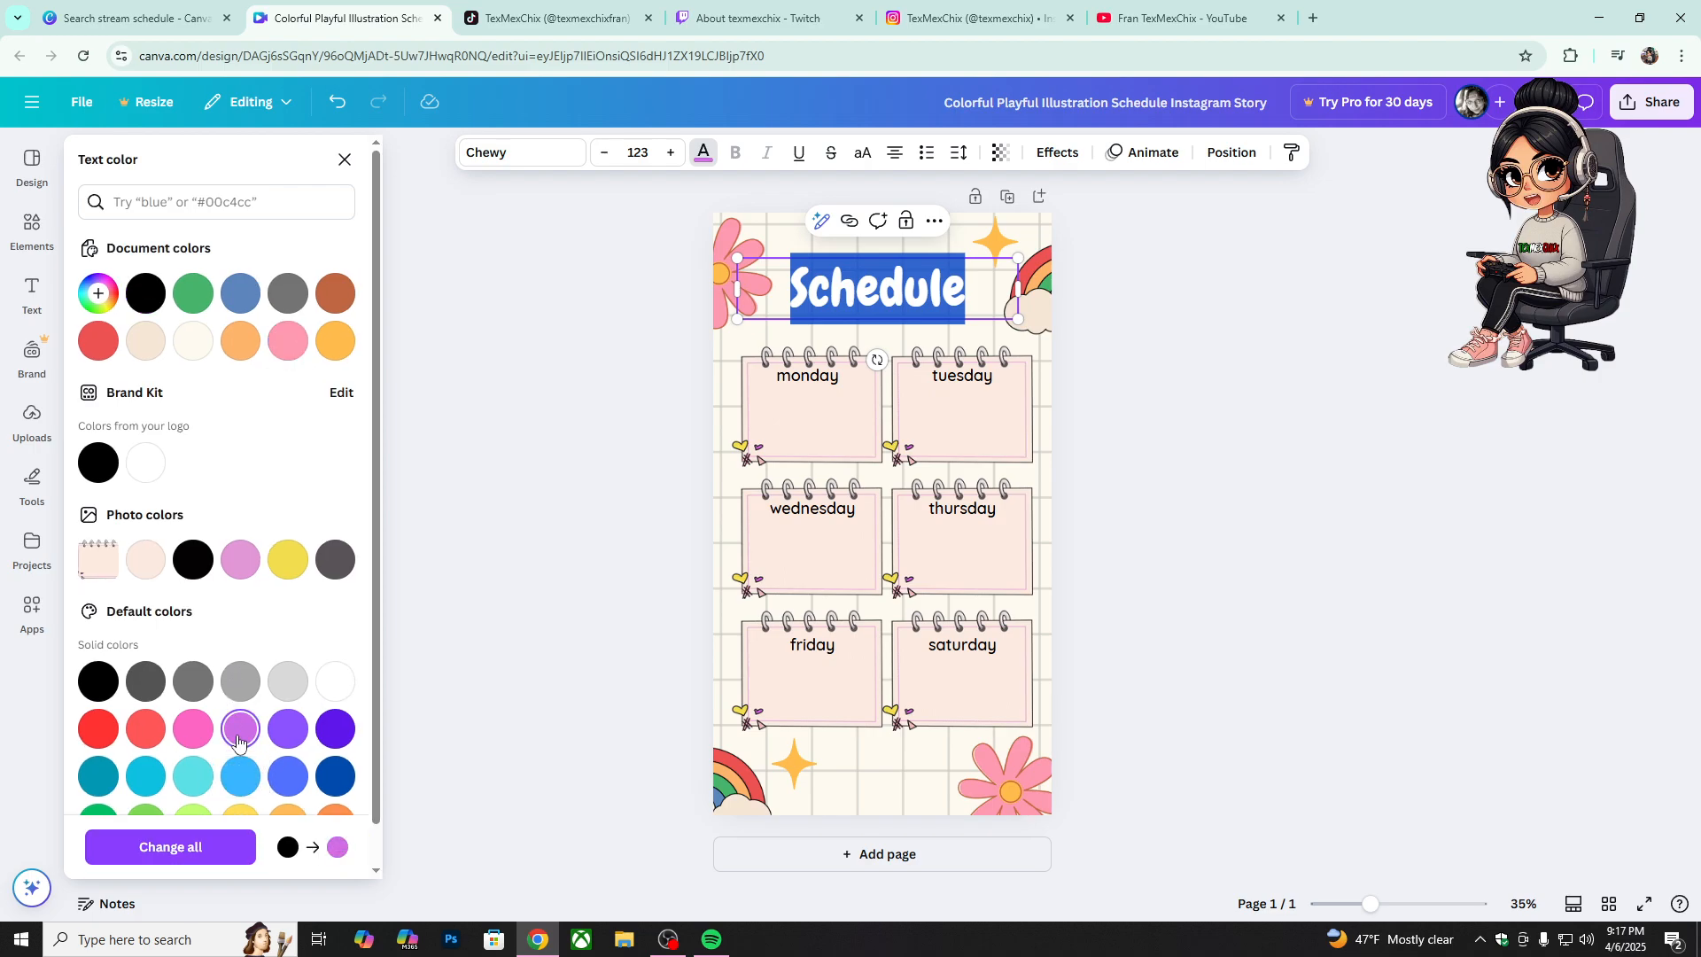
pyautogui.click(1038, 610)
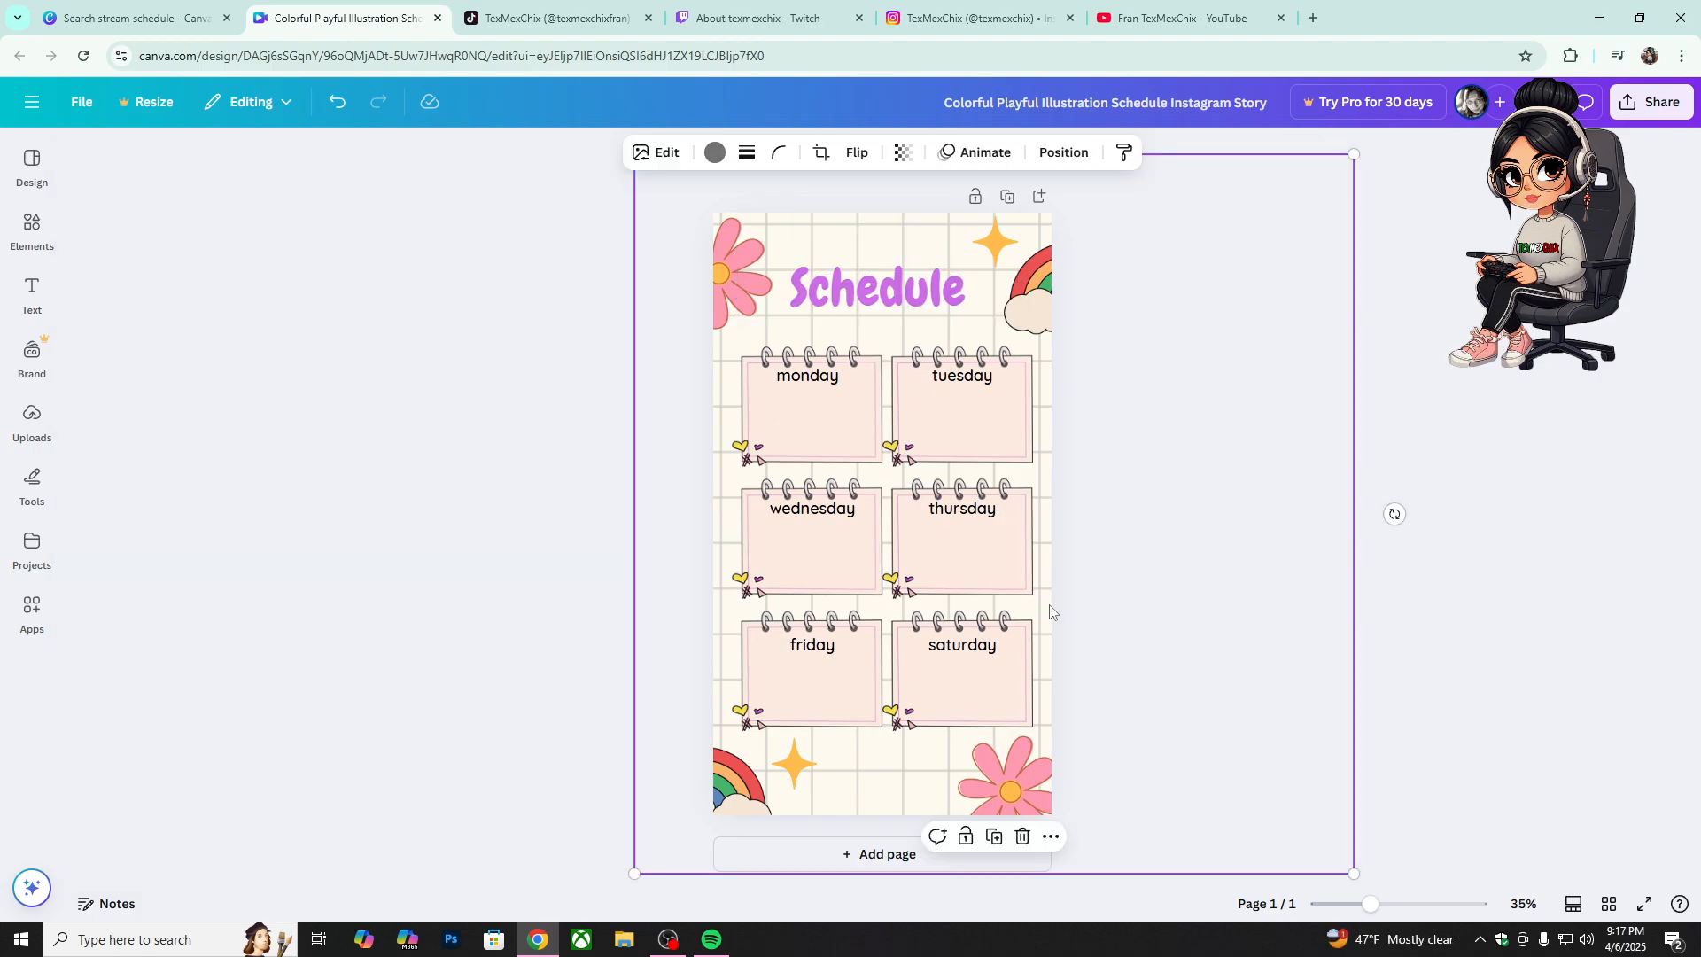
pyautogui.click(930, 296)
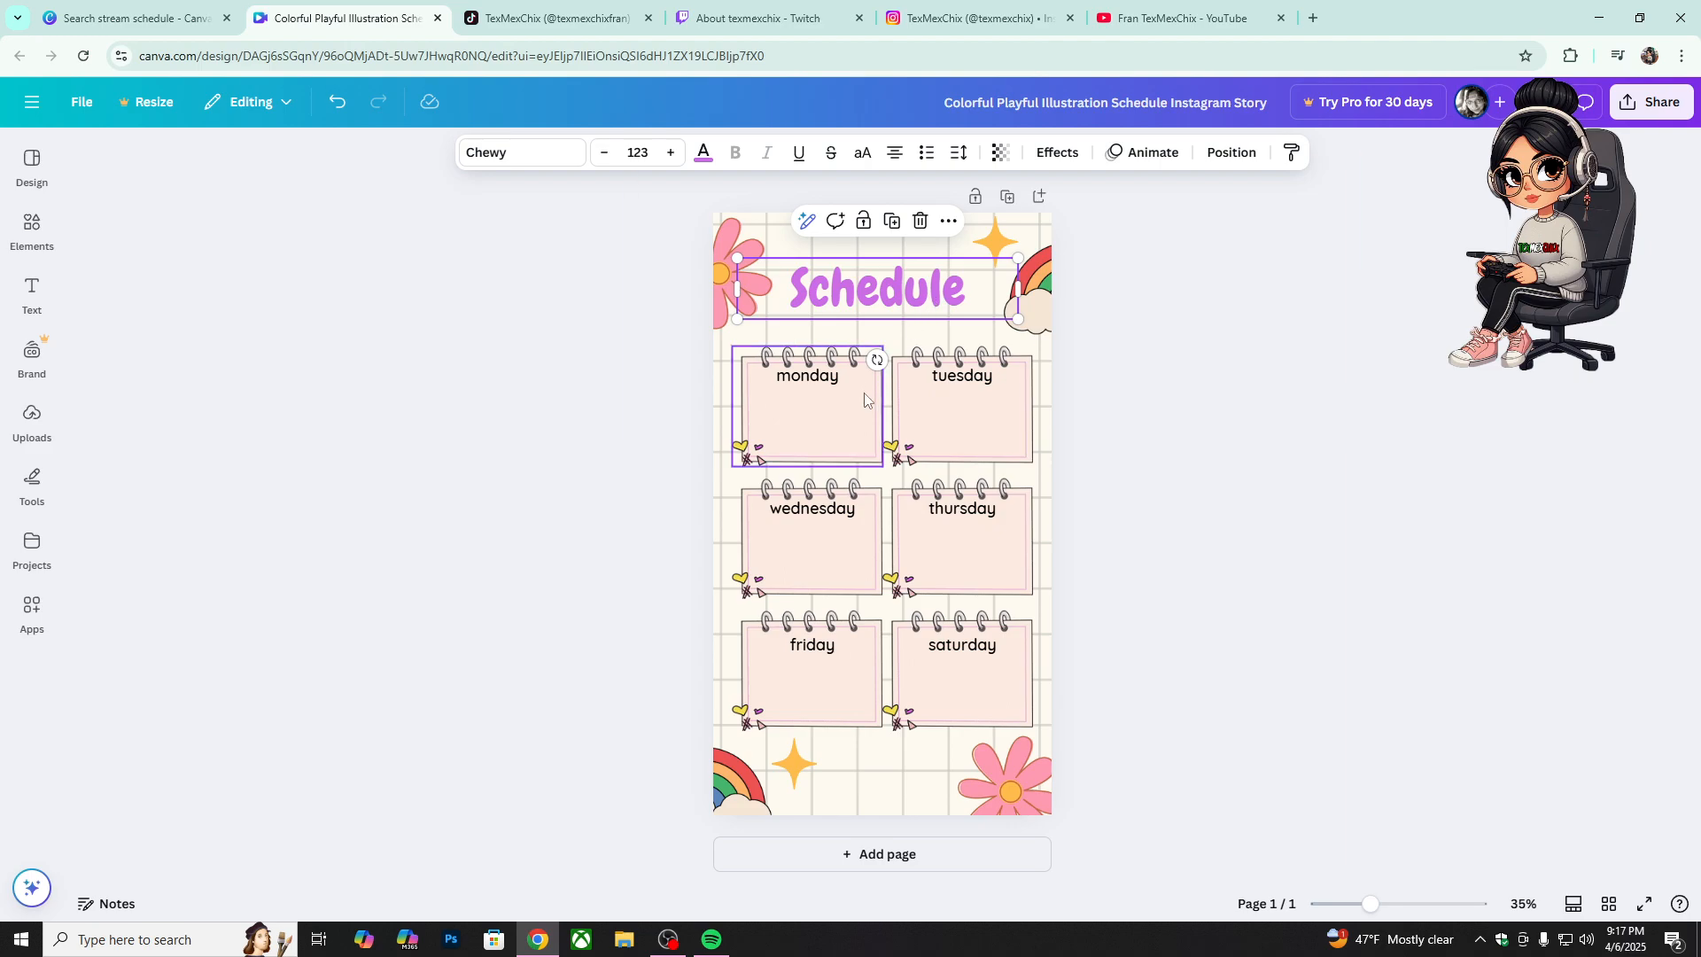
pyautogui.click(835, 412)
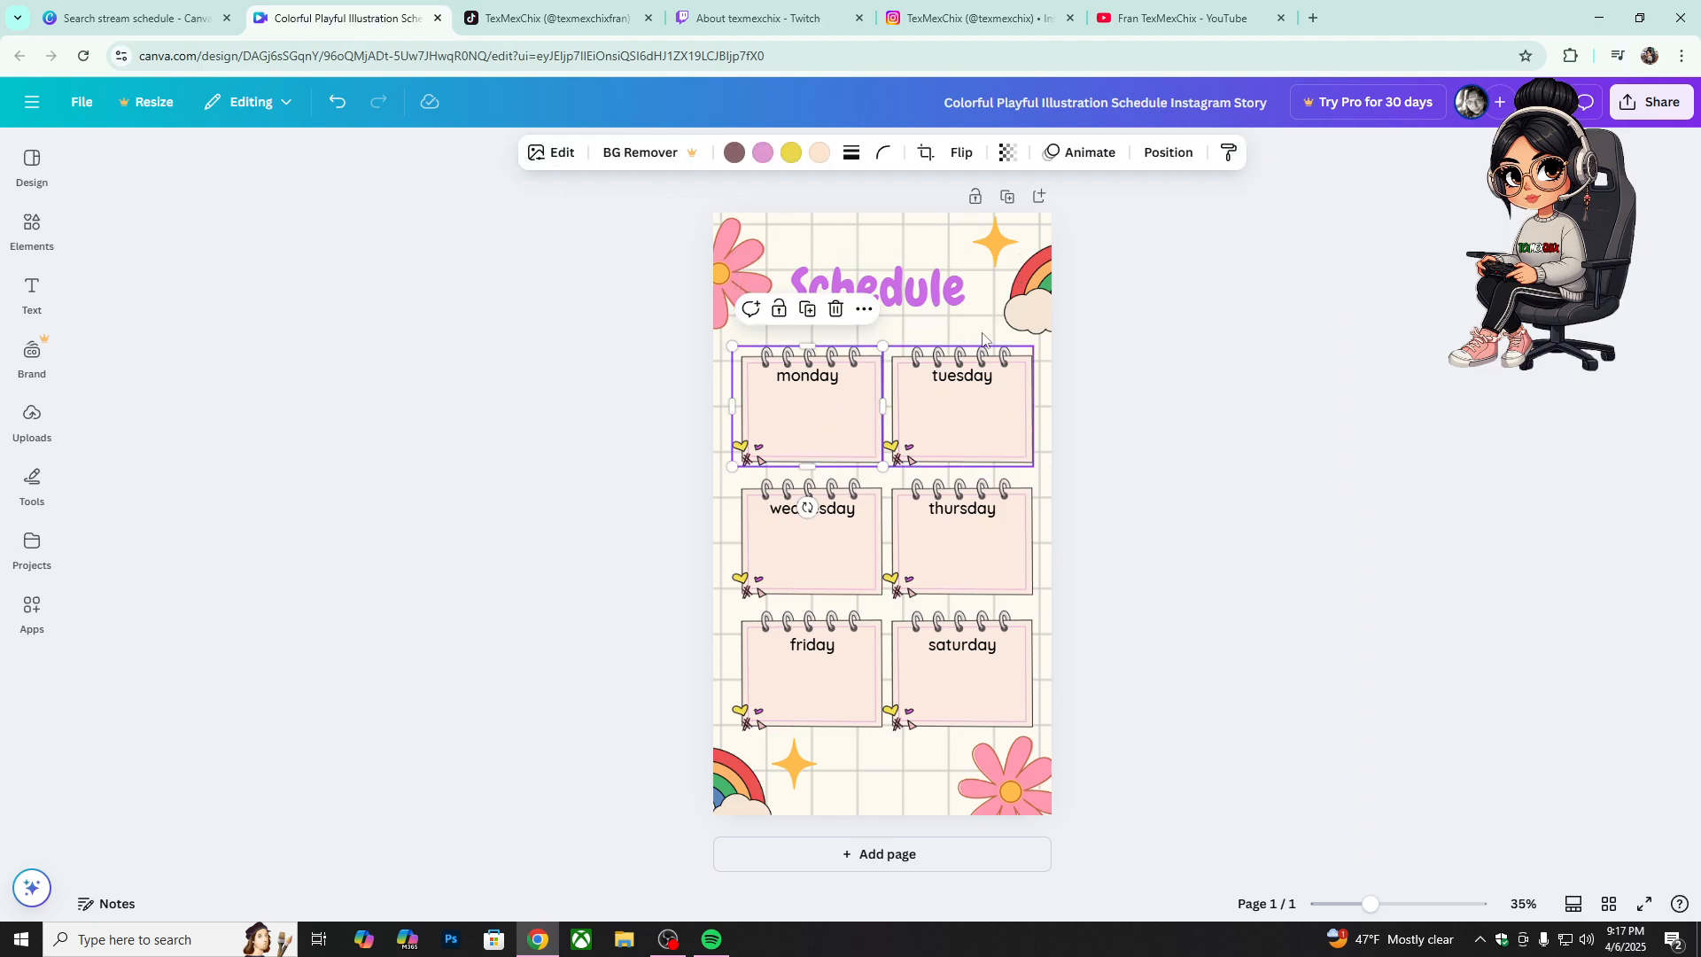
pyautogui.click(928, 232)
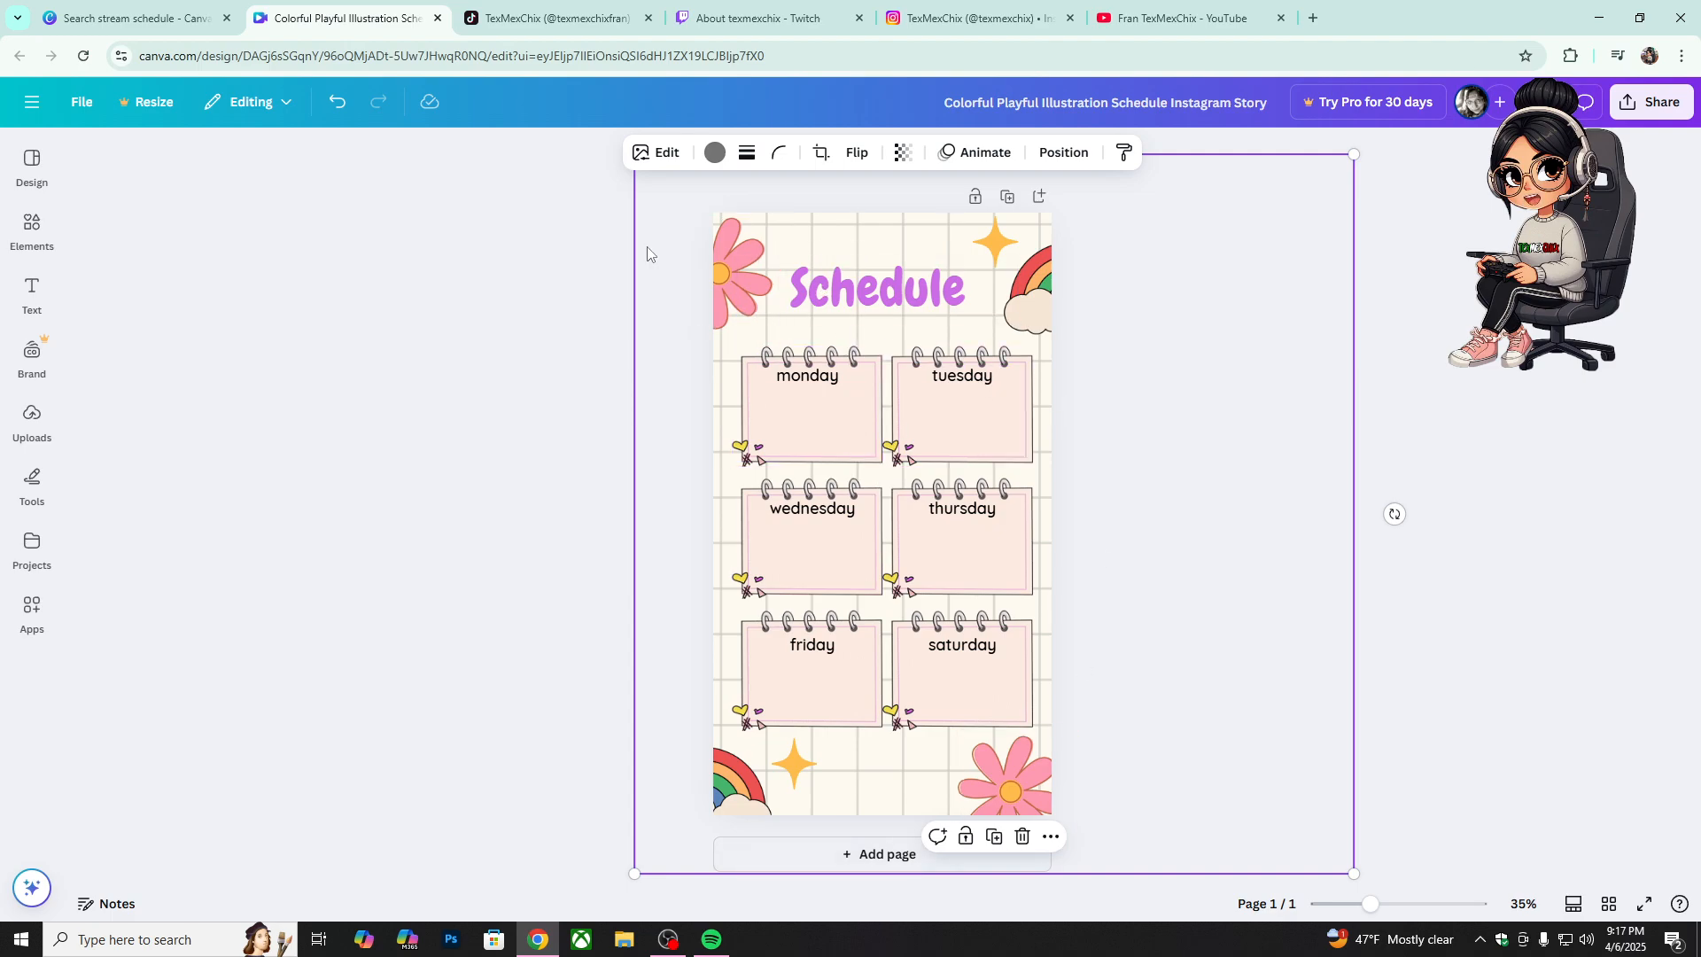
# Step: Search the elements for "hearts" and add the hand-drawn graphic of three black heart outlines to the page
pyautogui.click(31, 228)
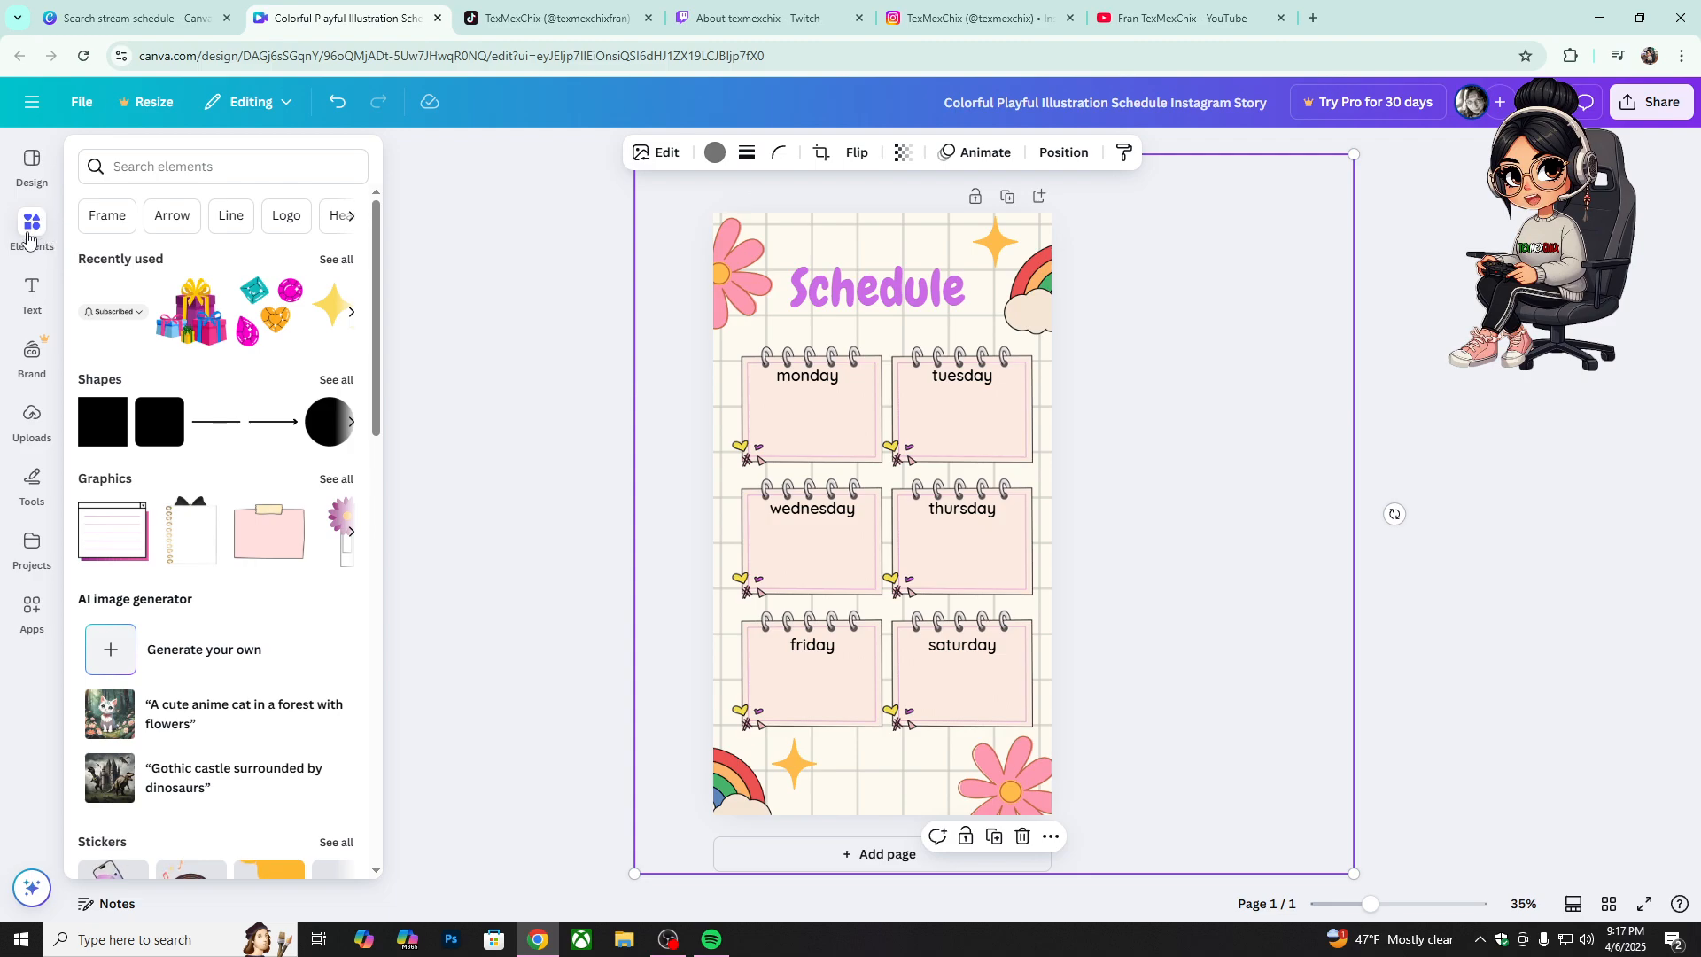
pyautogui.click(210, 167)
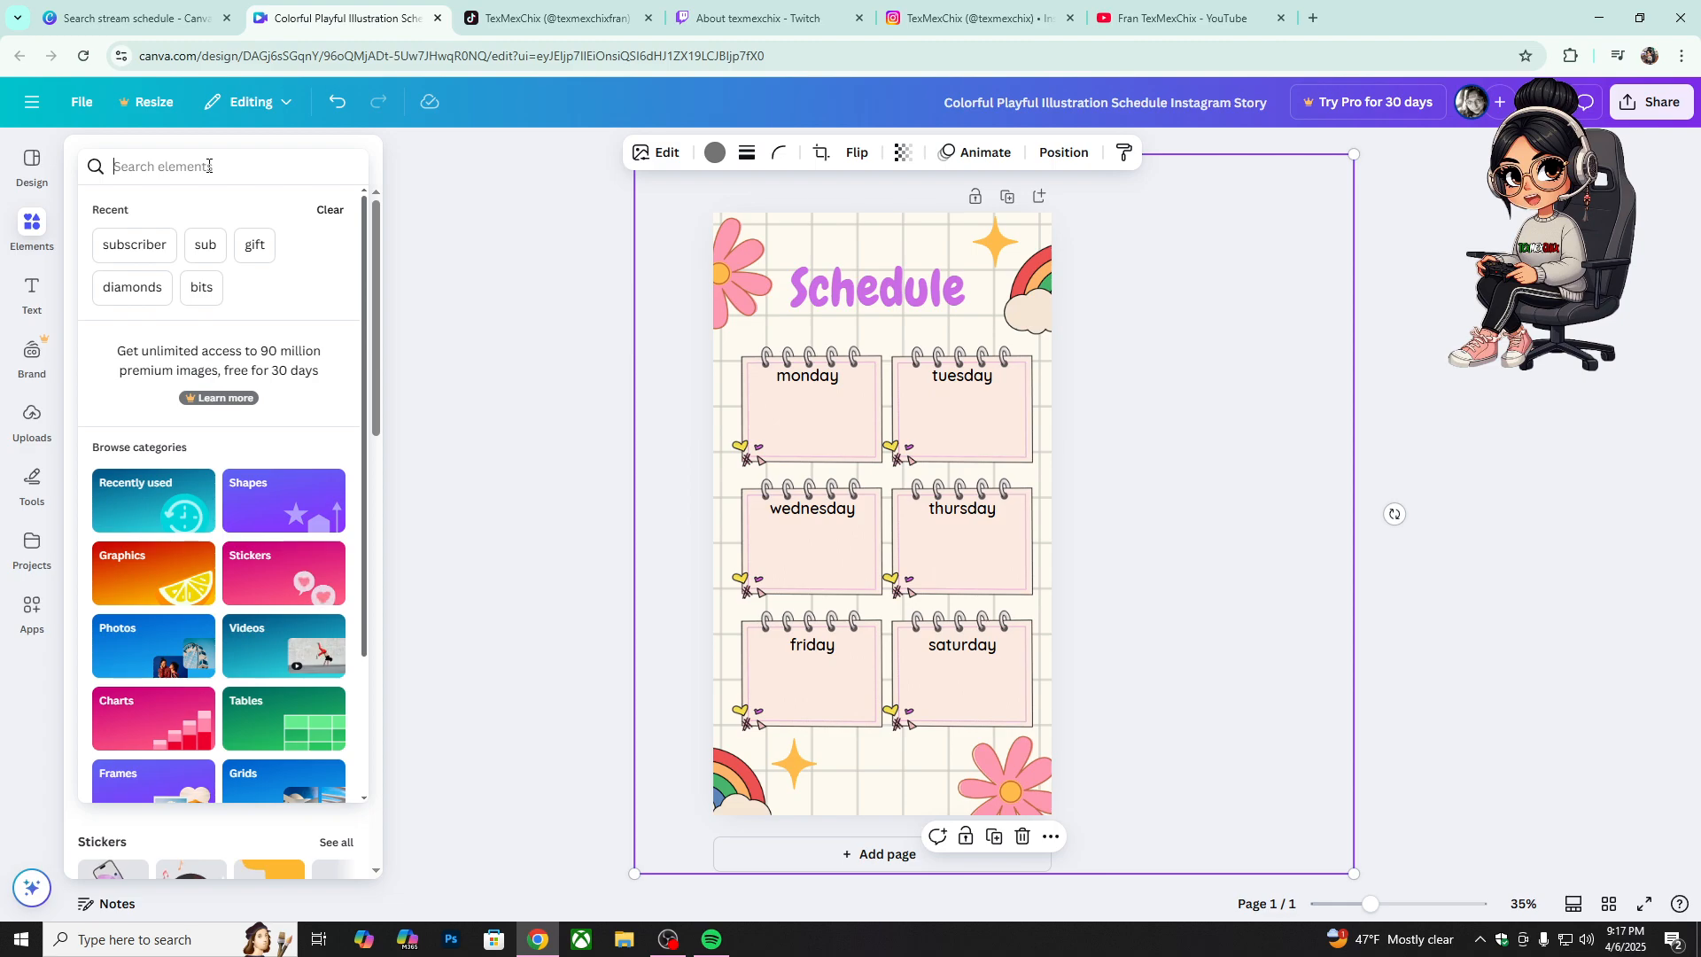
pyautogui.write('hearts')
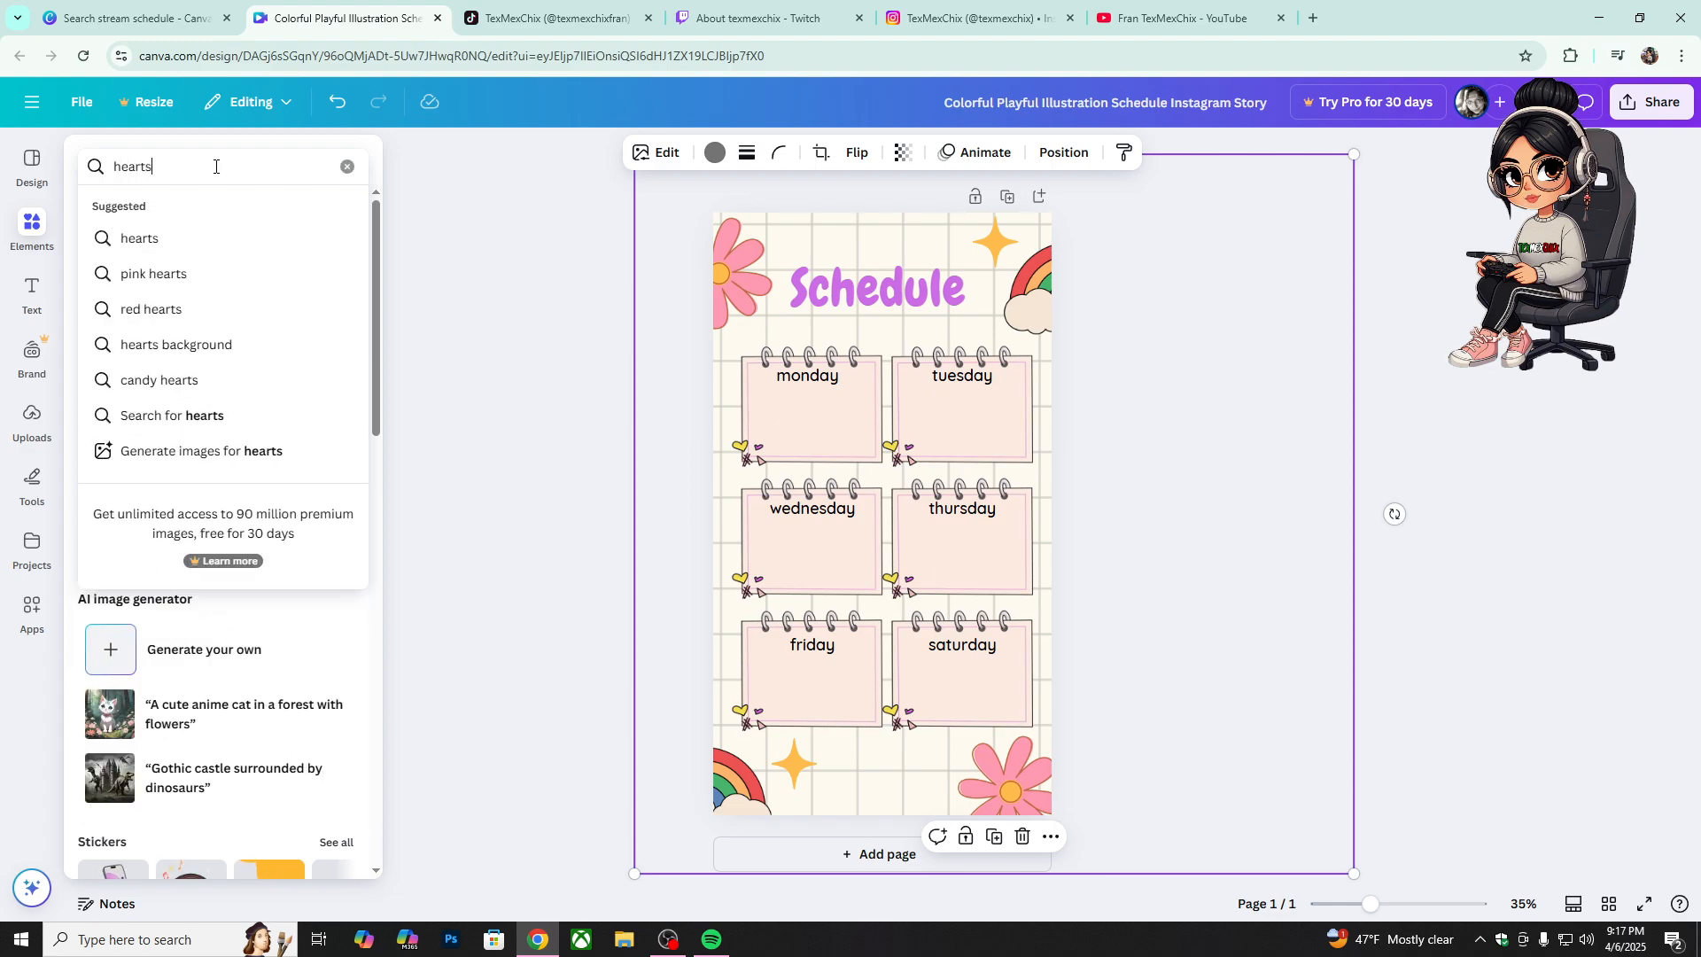
pyautogui.click(212, 239)
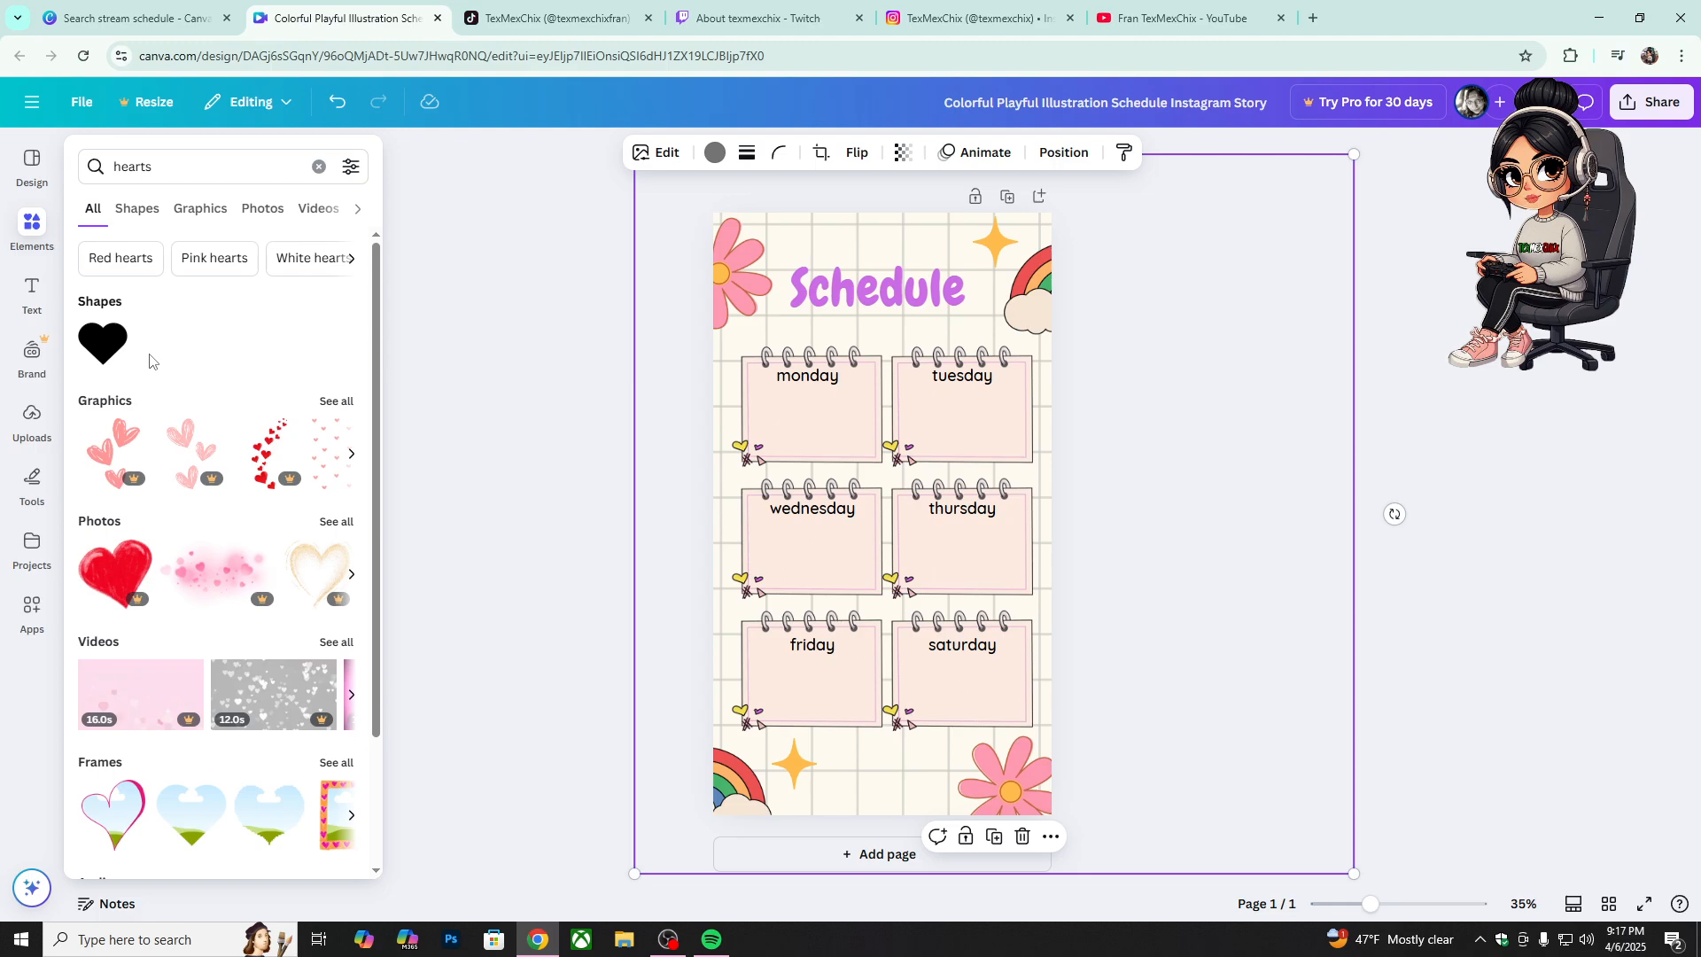
pyautogui.click(134, 213)
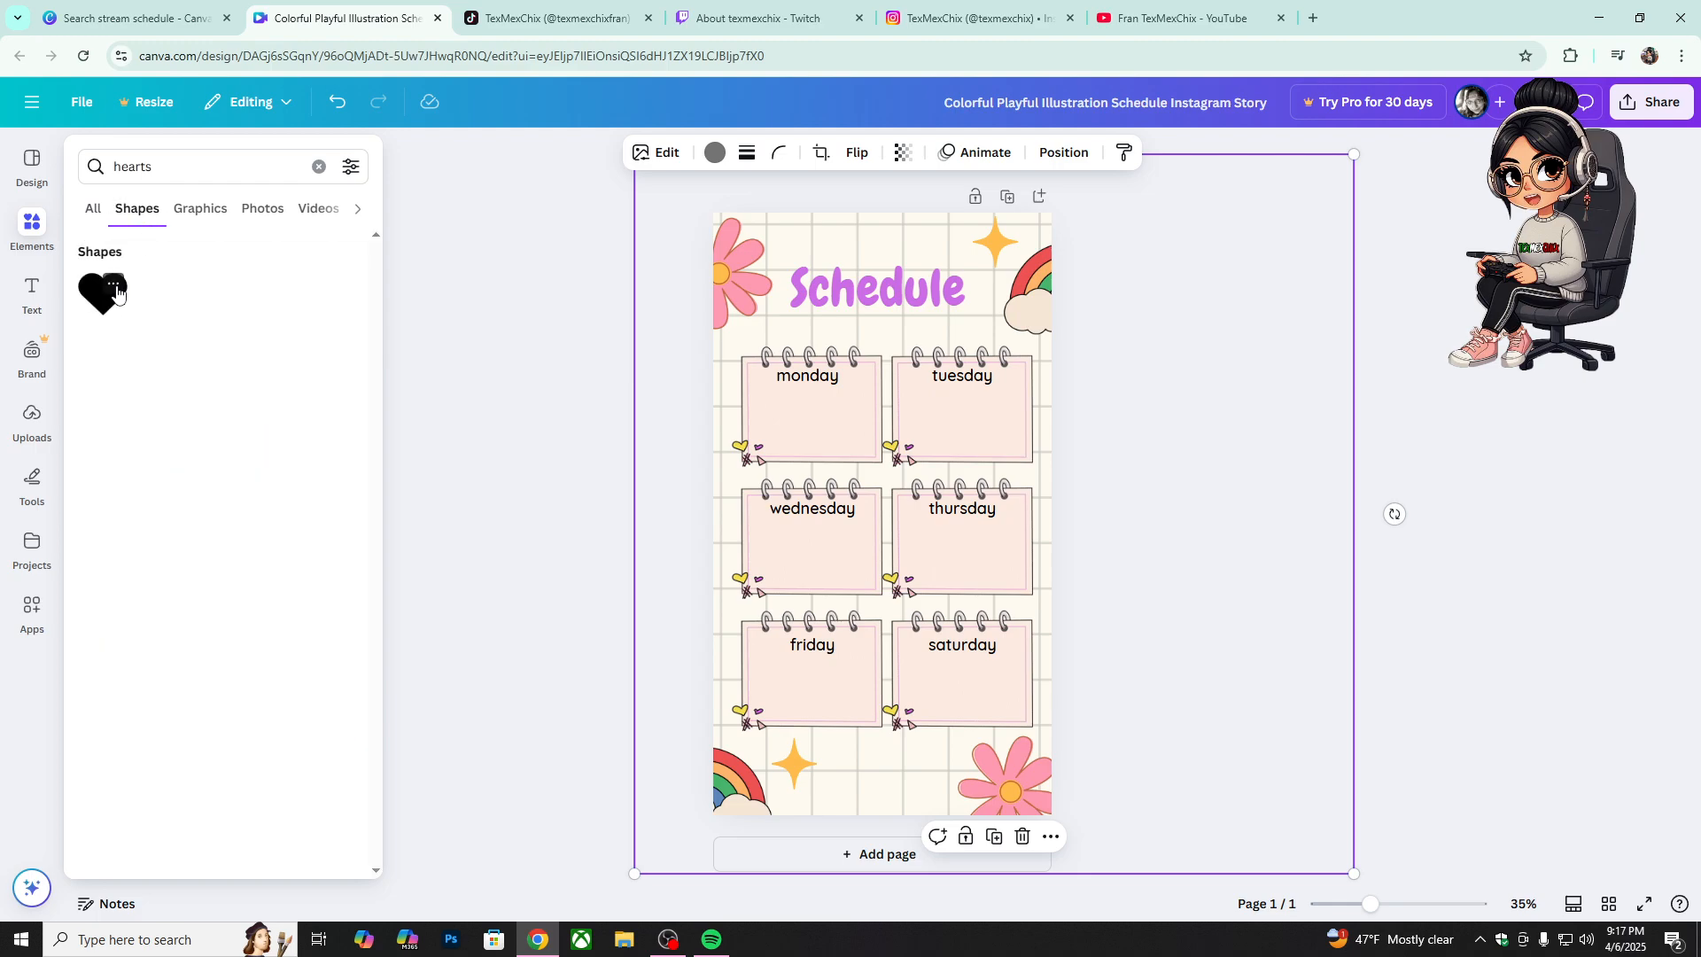
pyautogui.click(197, 208)
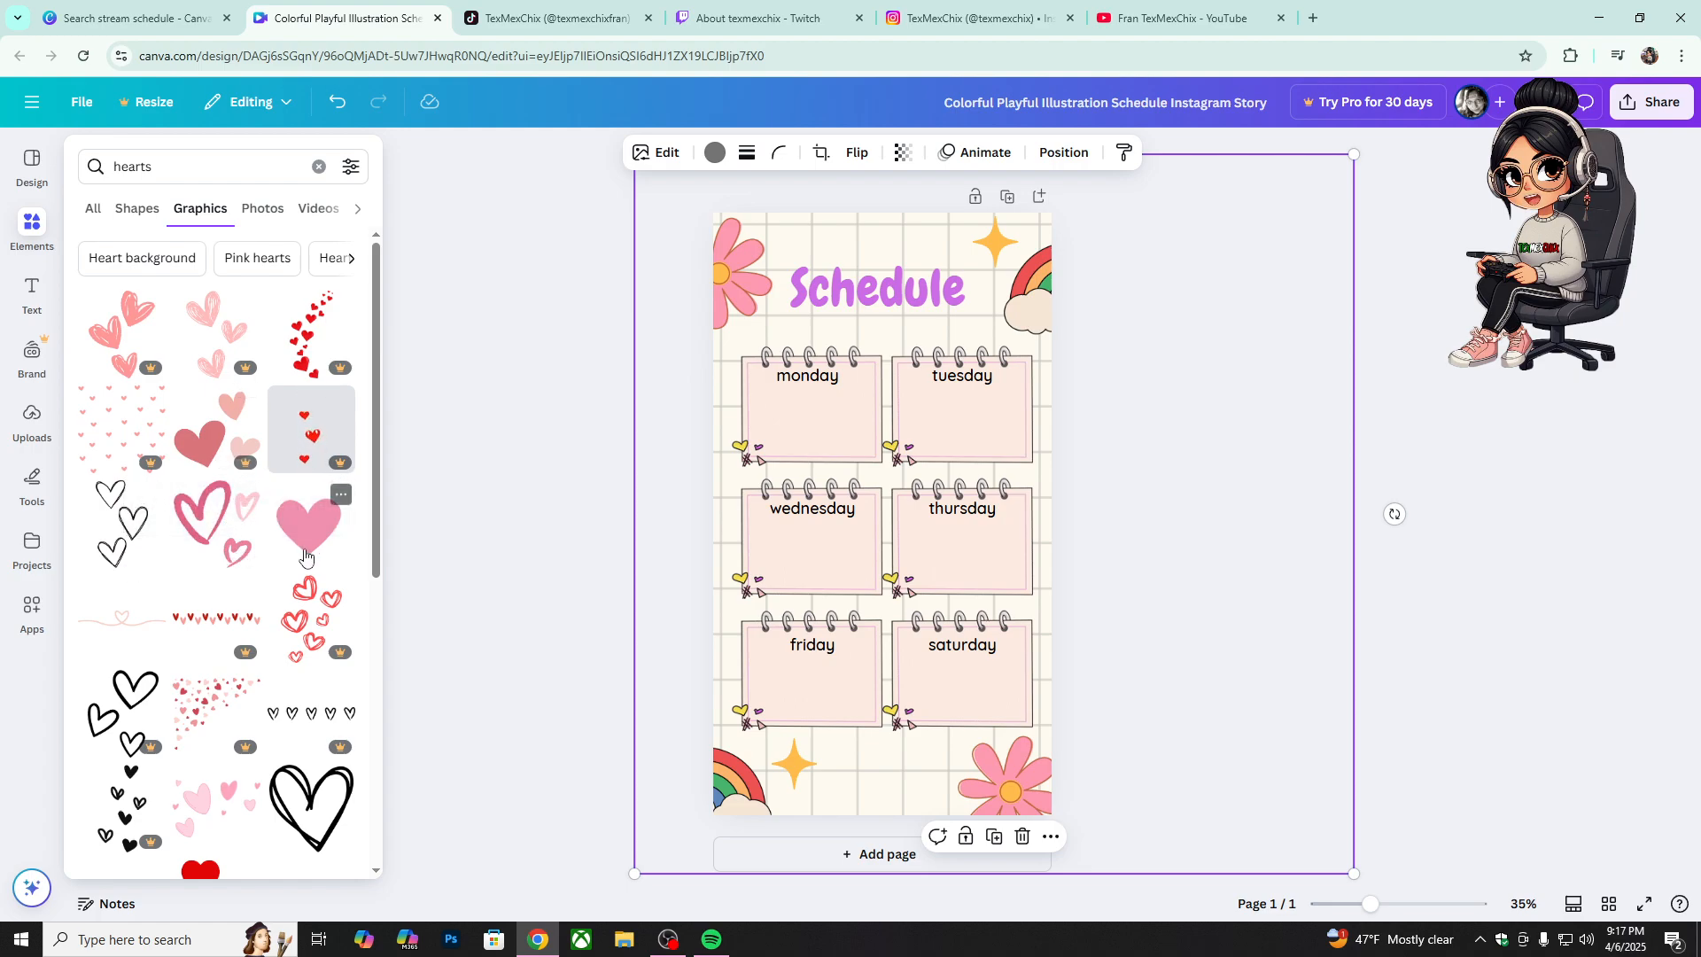
pyautogui.click(113, 540)
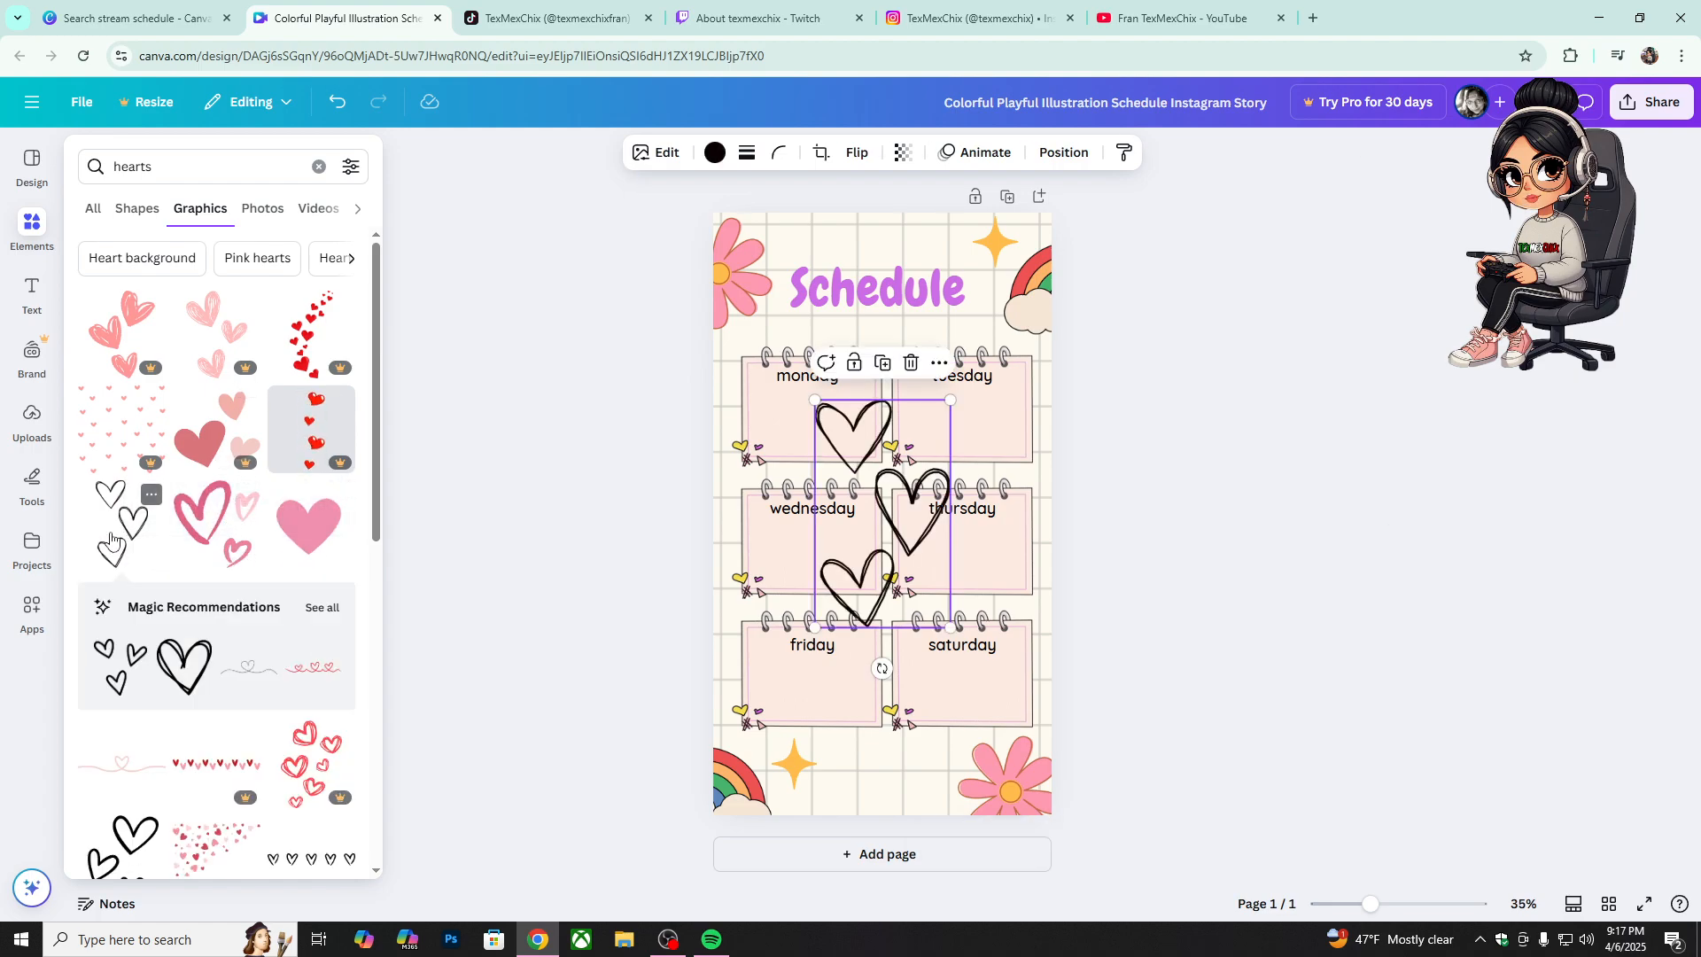
# Step: Shrink the three-heart graphic and place it between the "Schedule" title and the rainbow
pyautogui.moveTo(918, 560); pyautogui.dragTo(830, 476)
pyautogui.moveTo(870, 538); pyautogui.dragTo(992, 301)
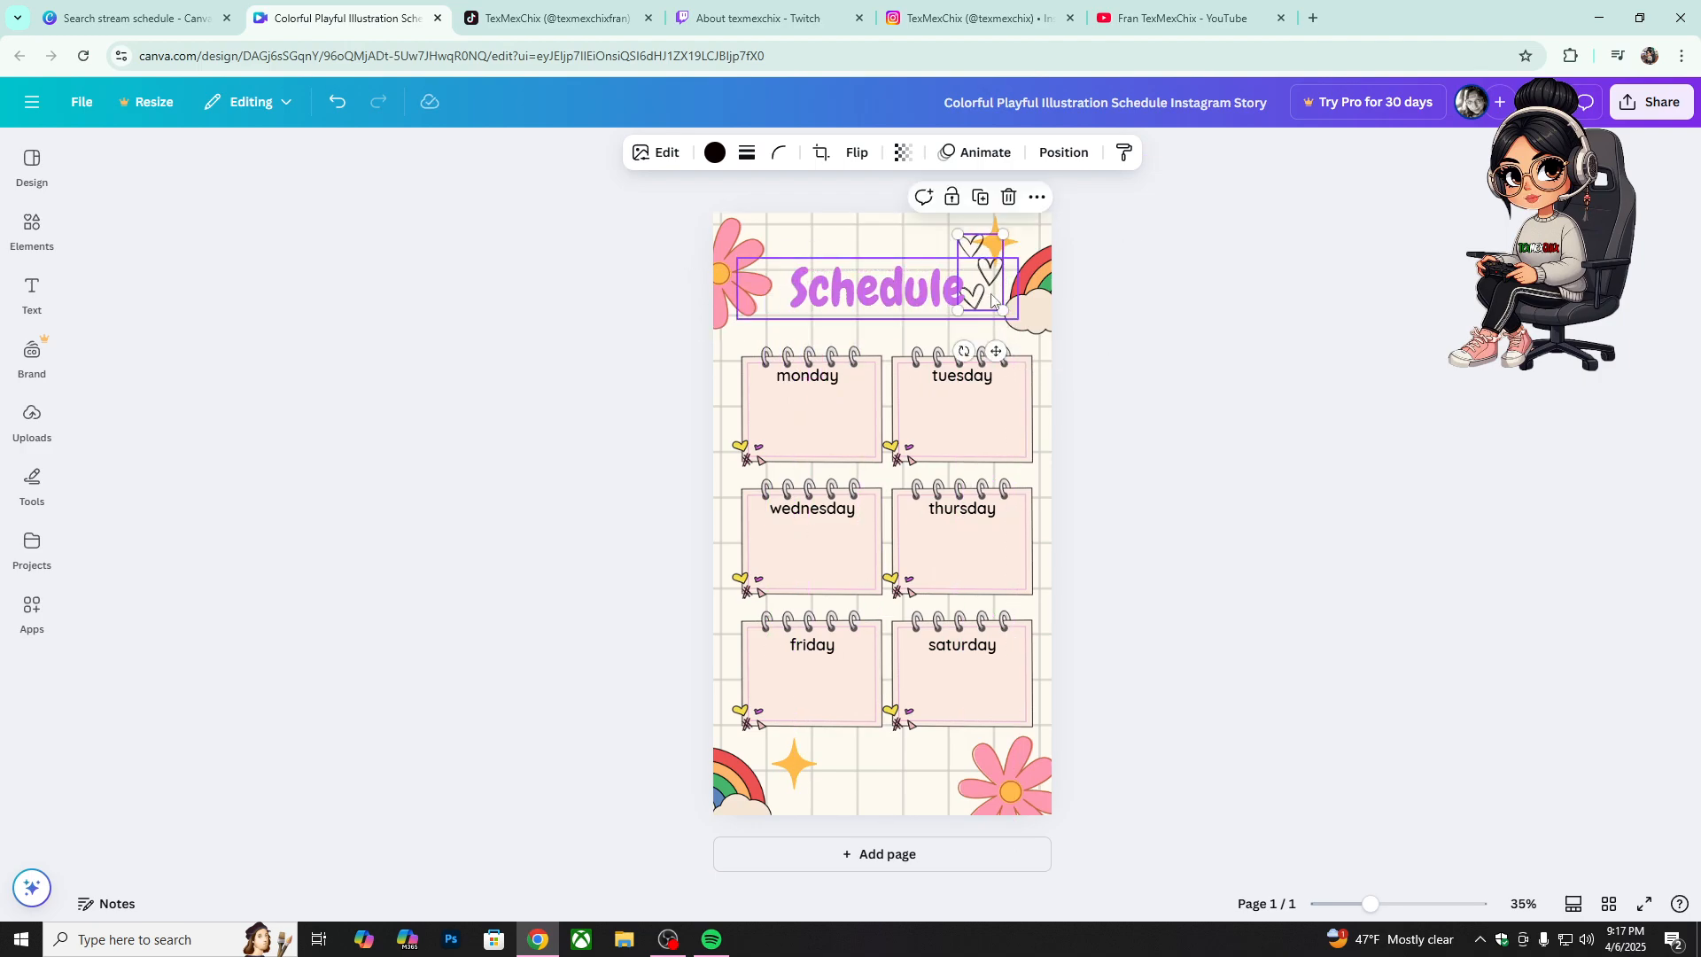
pyautogui.moveTo(963, 245); pyautogui.dragTo(972, 270)
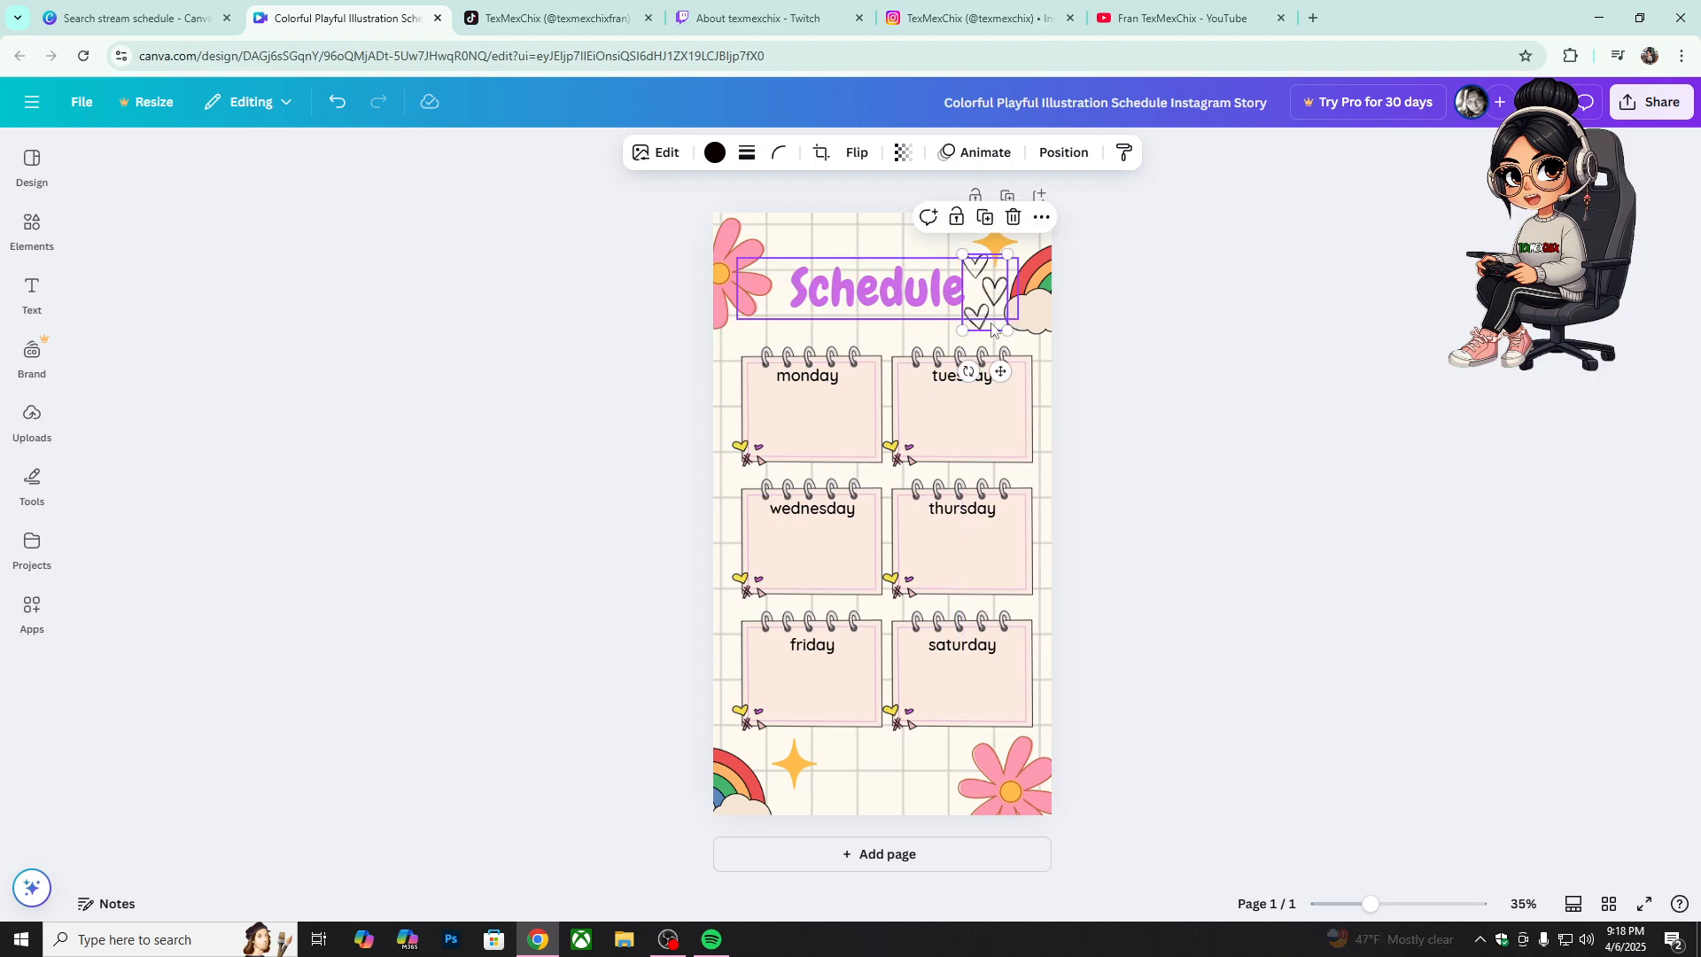
# Step: Try the document's yellow-orange, purple, green #47b46b and blue #5c85bc on the hearts beside the title
pyautogui.click(993, 285)
pyautogui.click(994, 285)
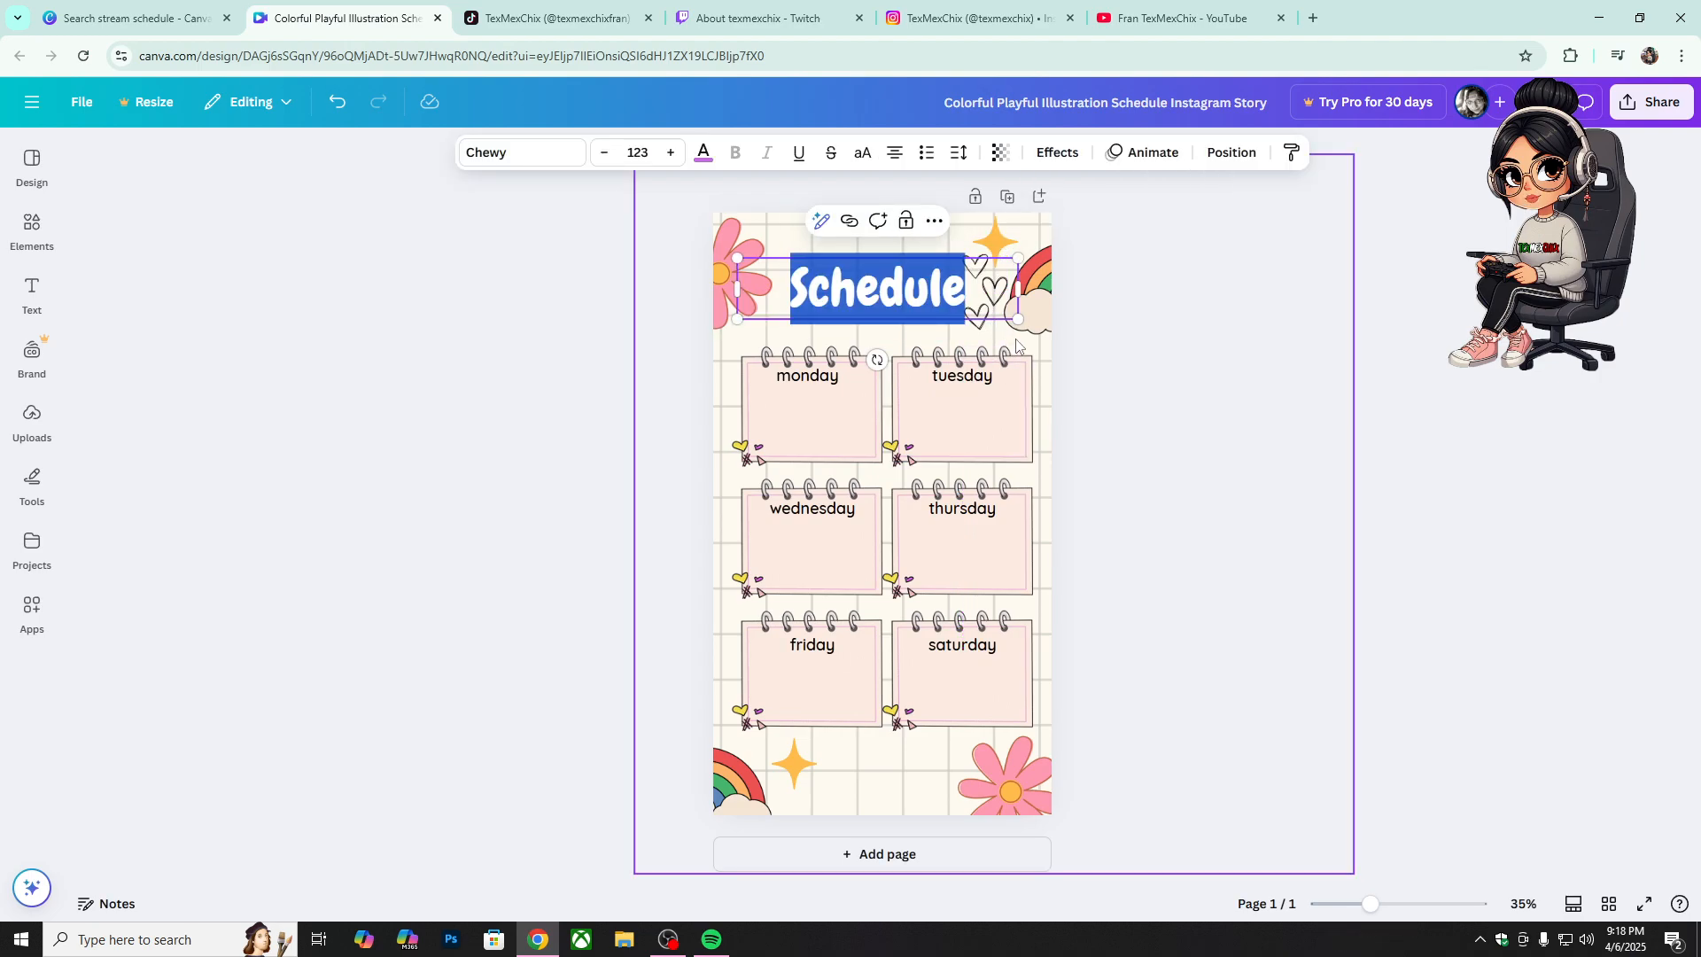
pyautogui.click(1003, 329)
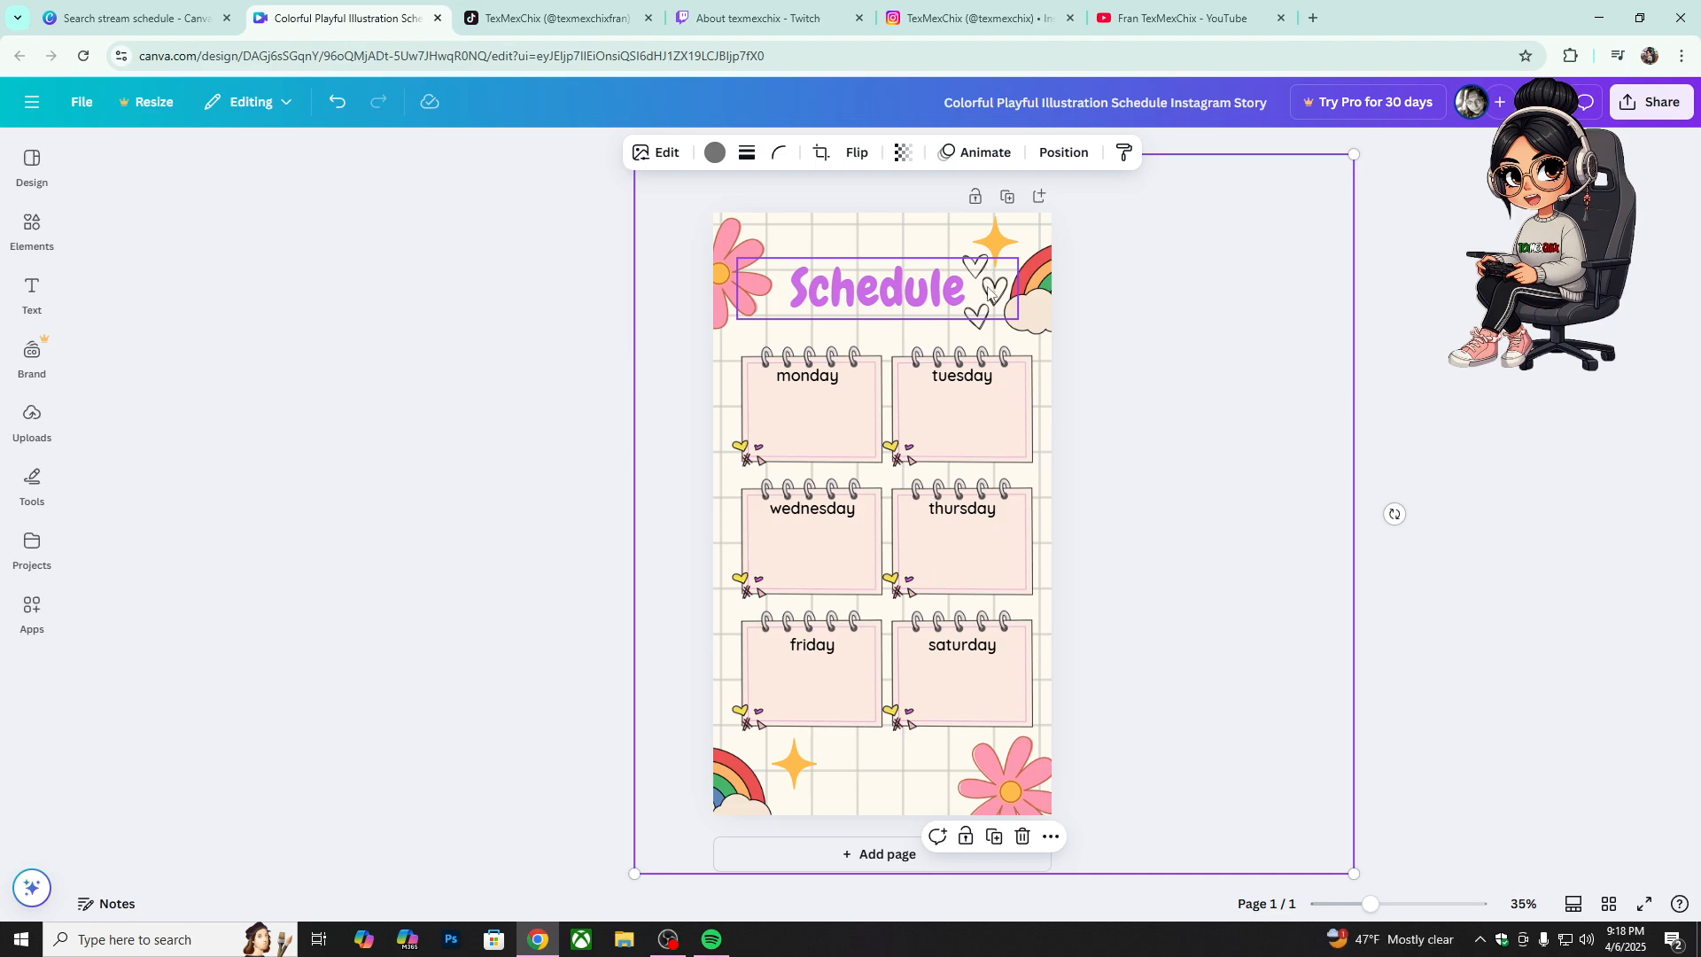
pyautogui.click(991, 295)
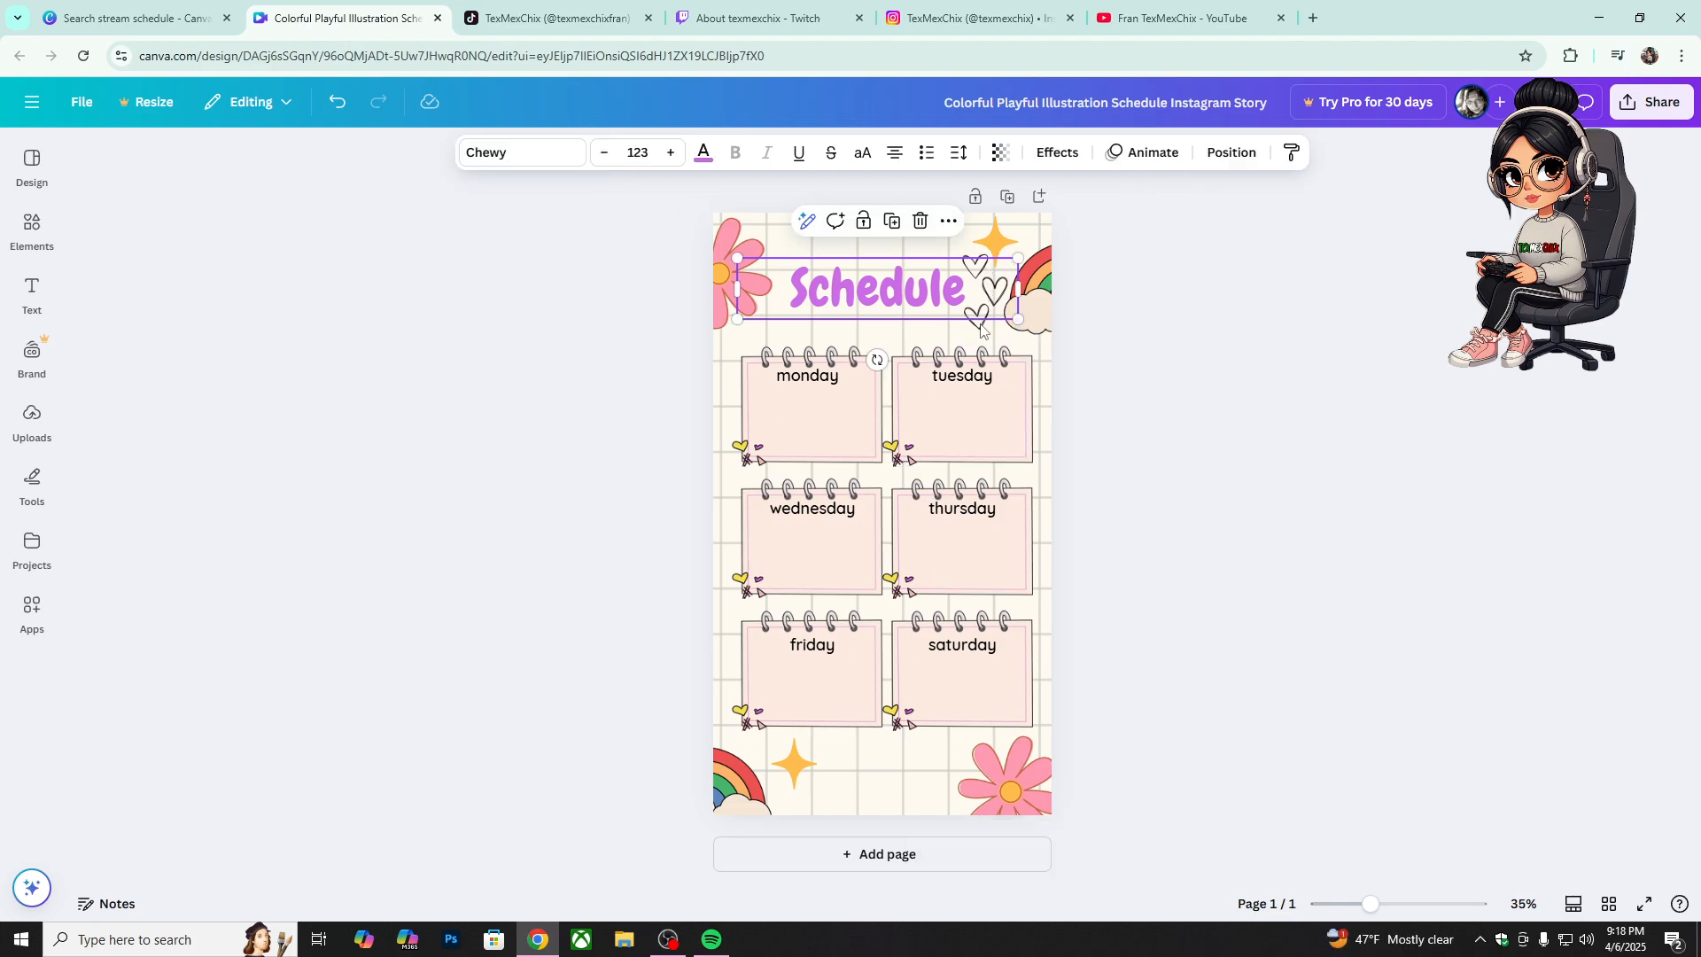
pyautogui.click(982, 328)
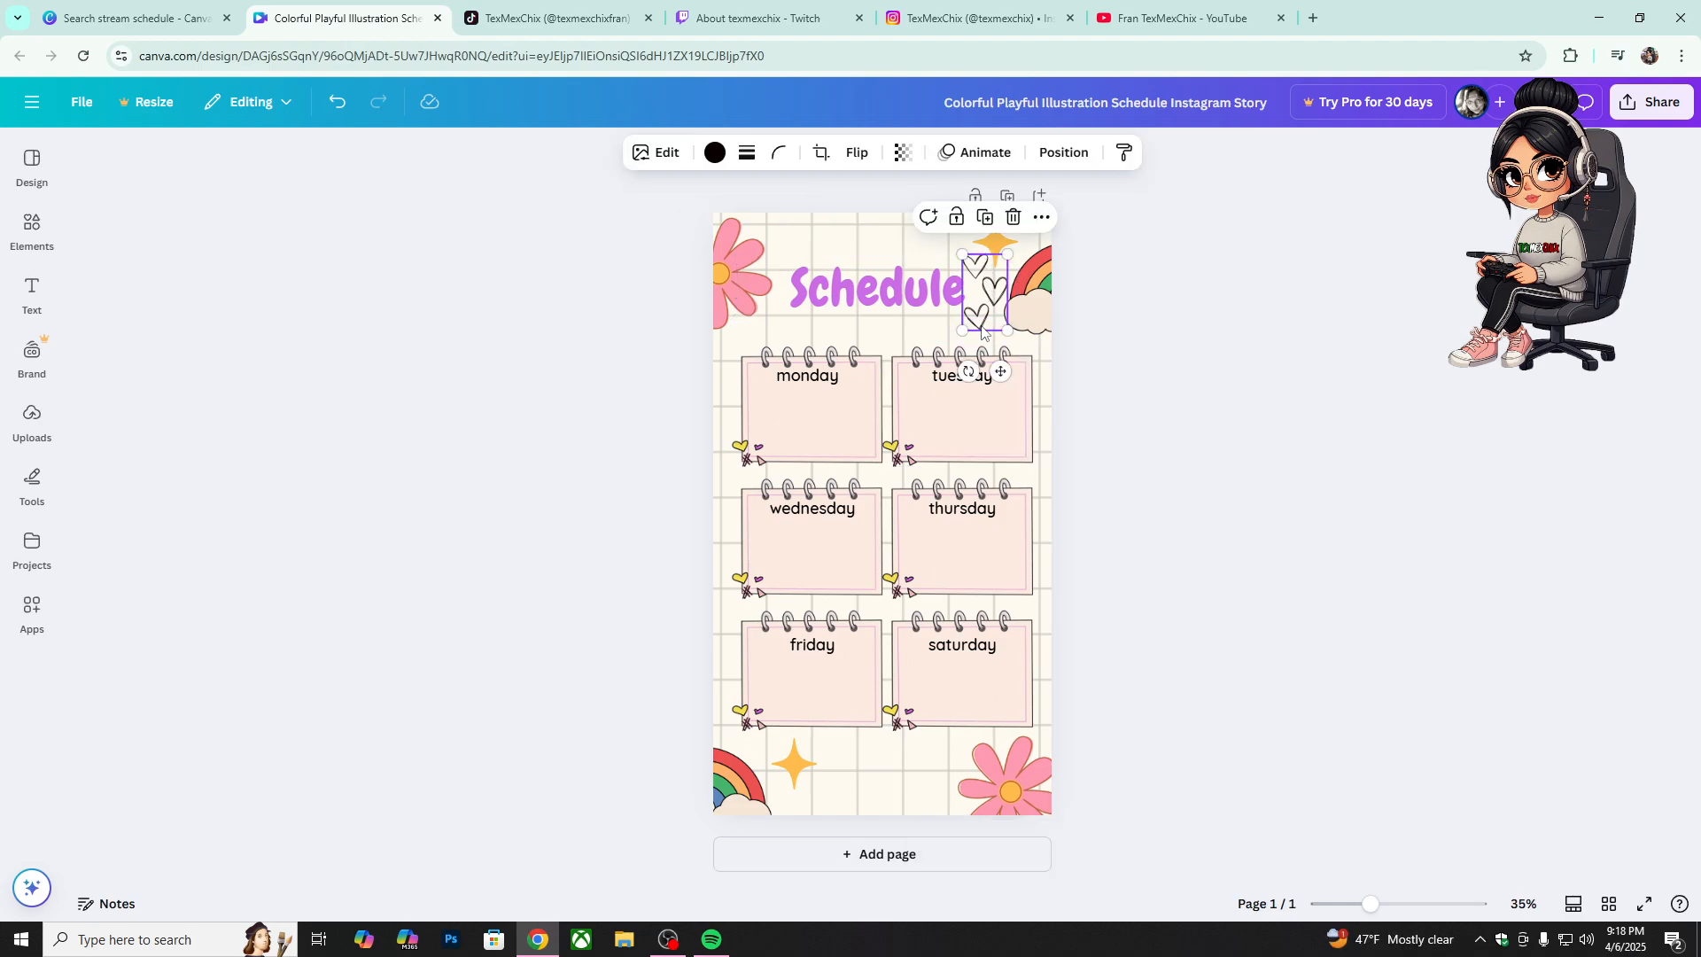
pyautogui.click(715, 153)
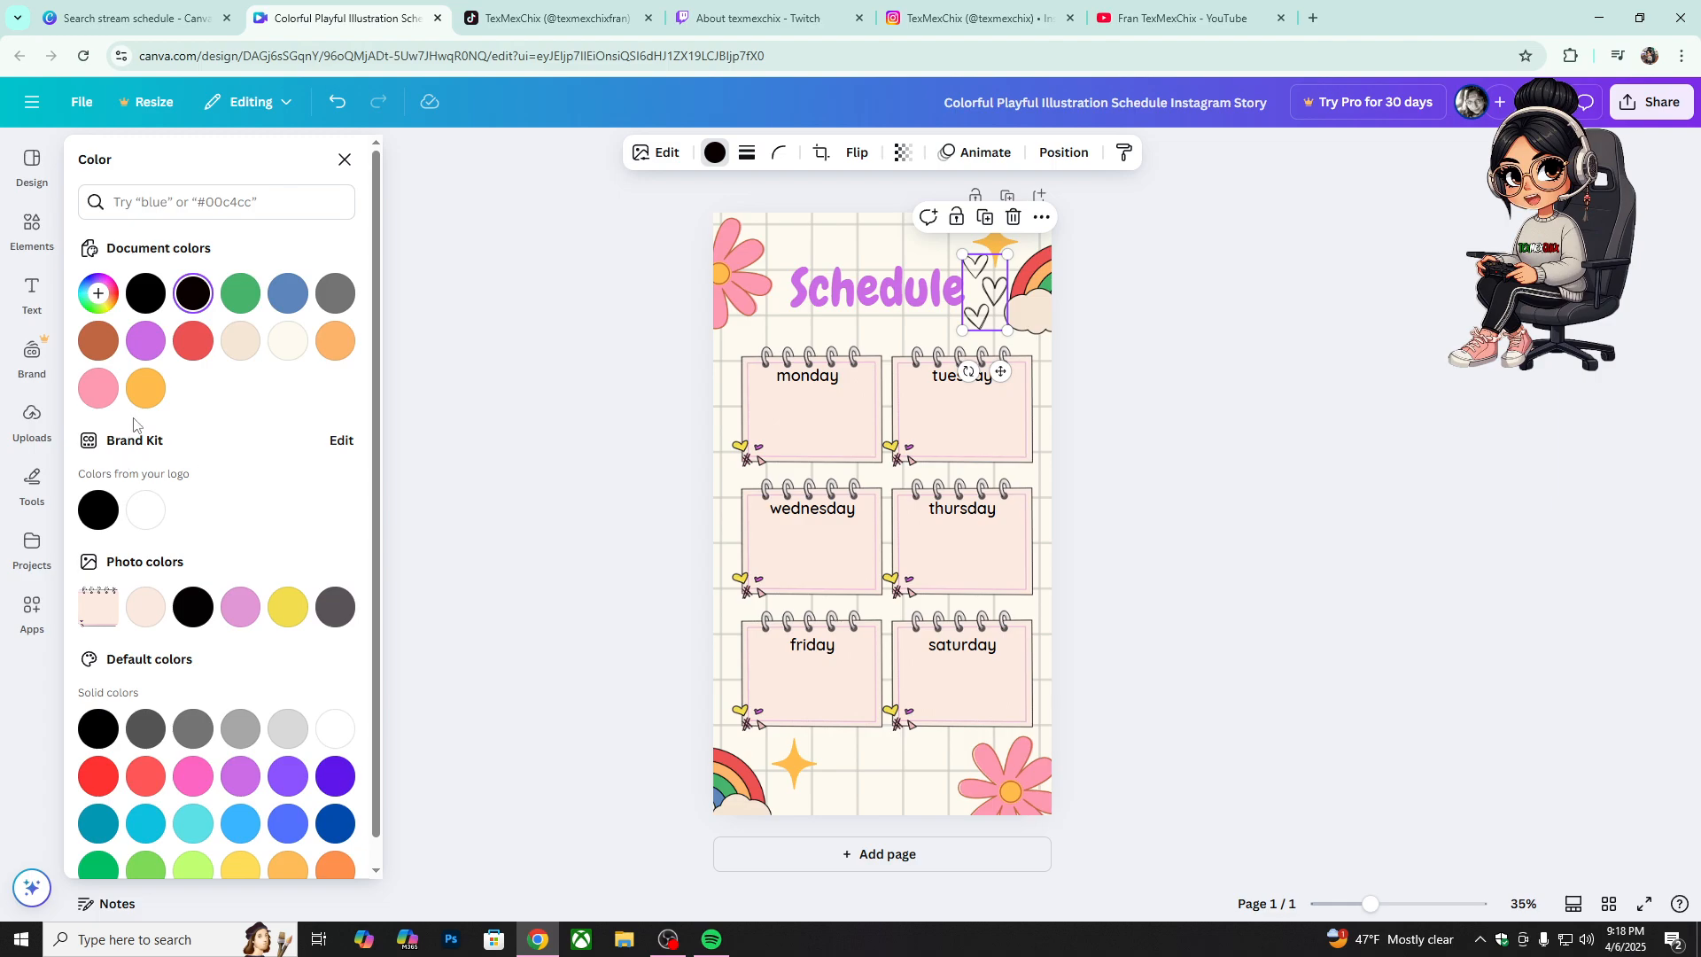
pyautogui.click(147, 387)
pyautogui.click(145, 342)
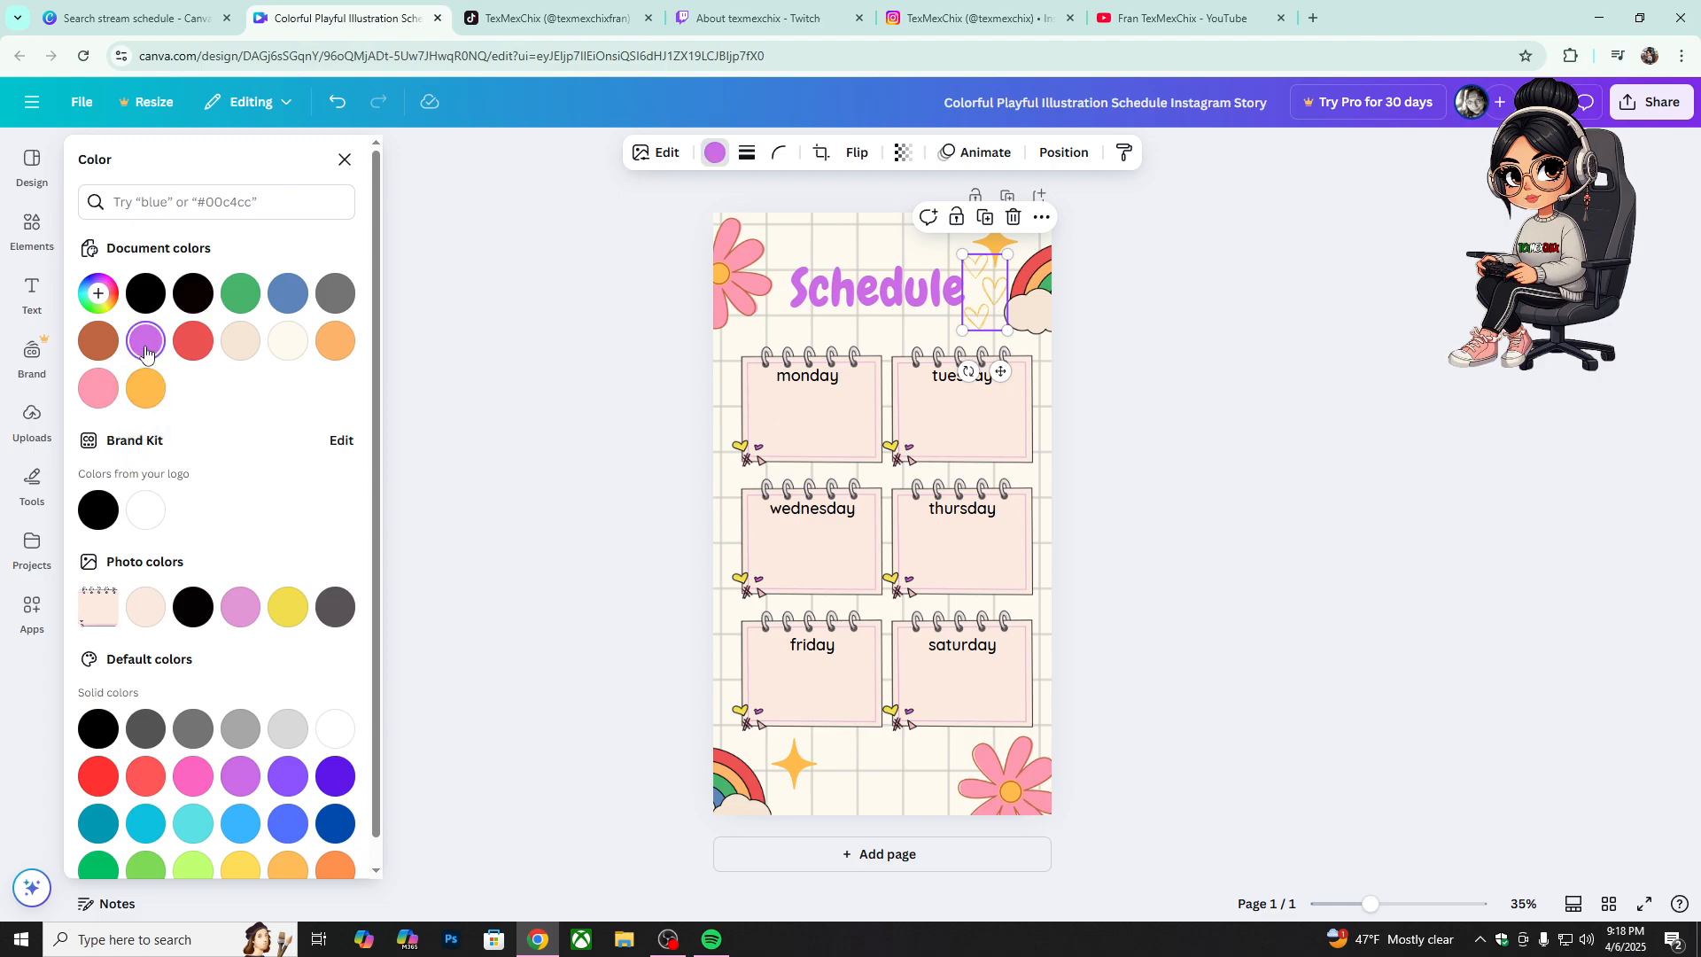
pyautogui.click(232, 300)
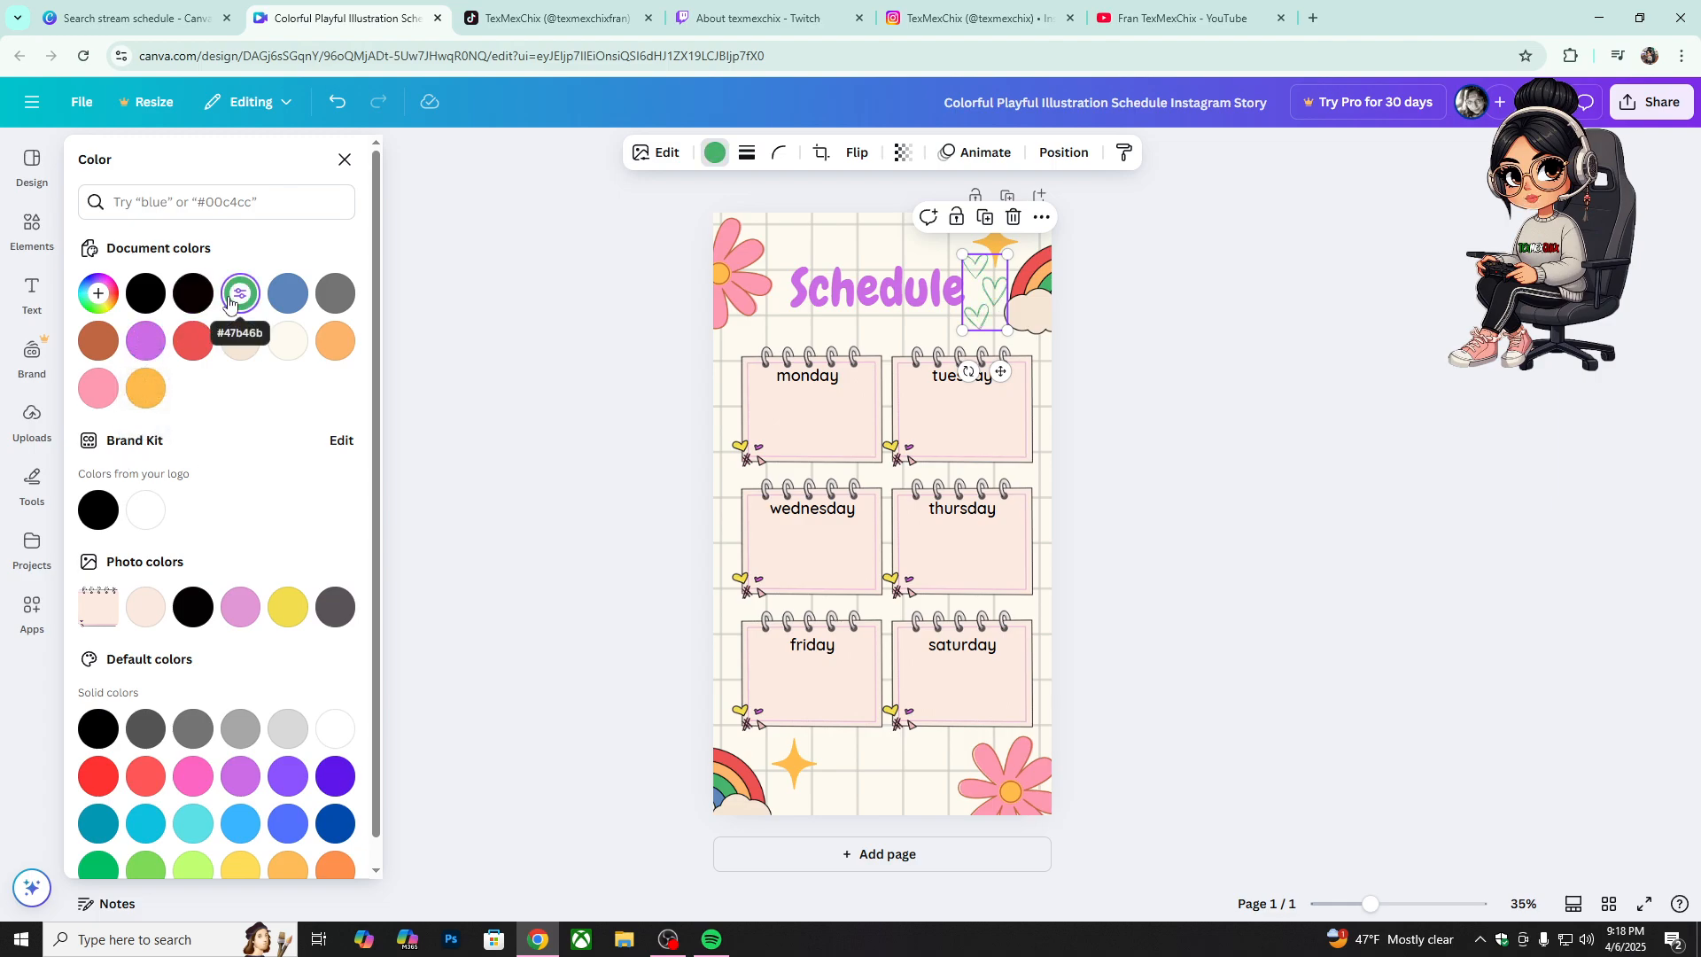
pyautogui.click(297, 304)
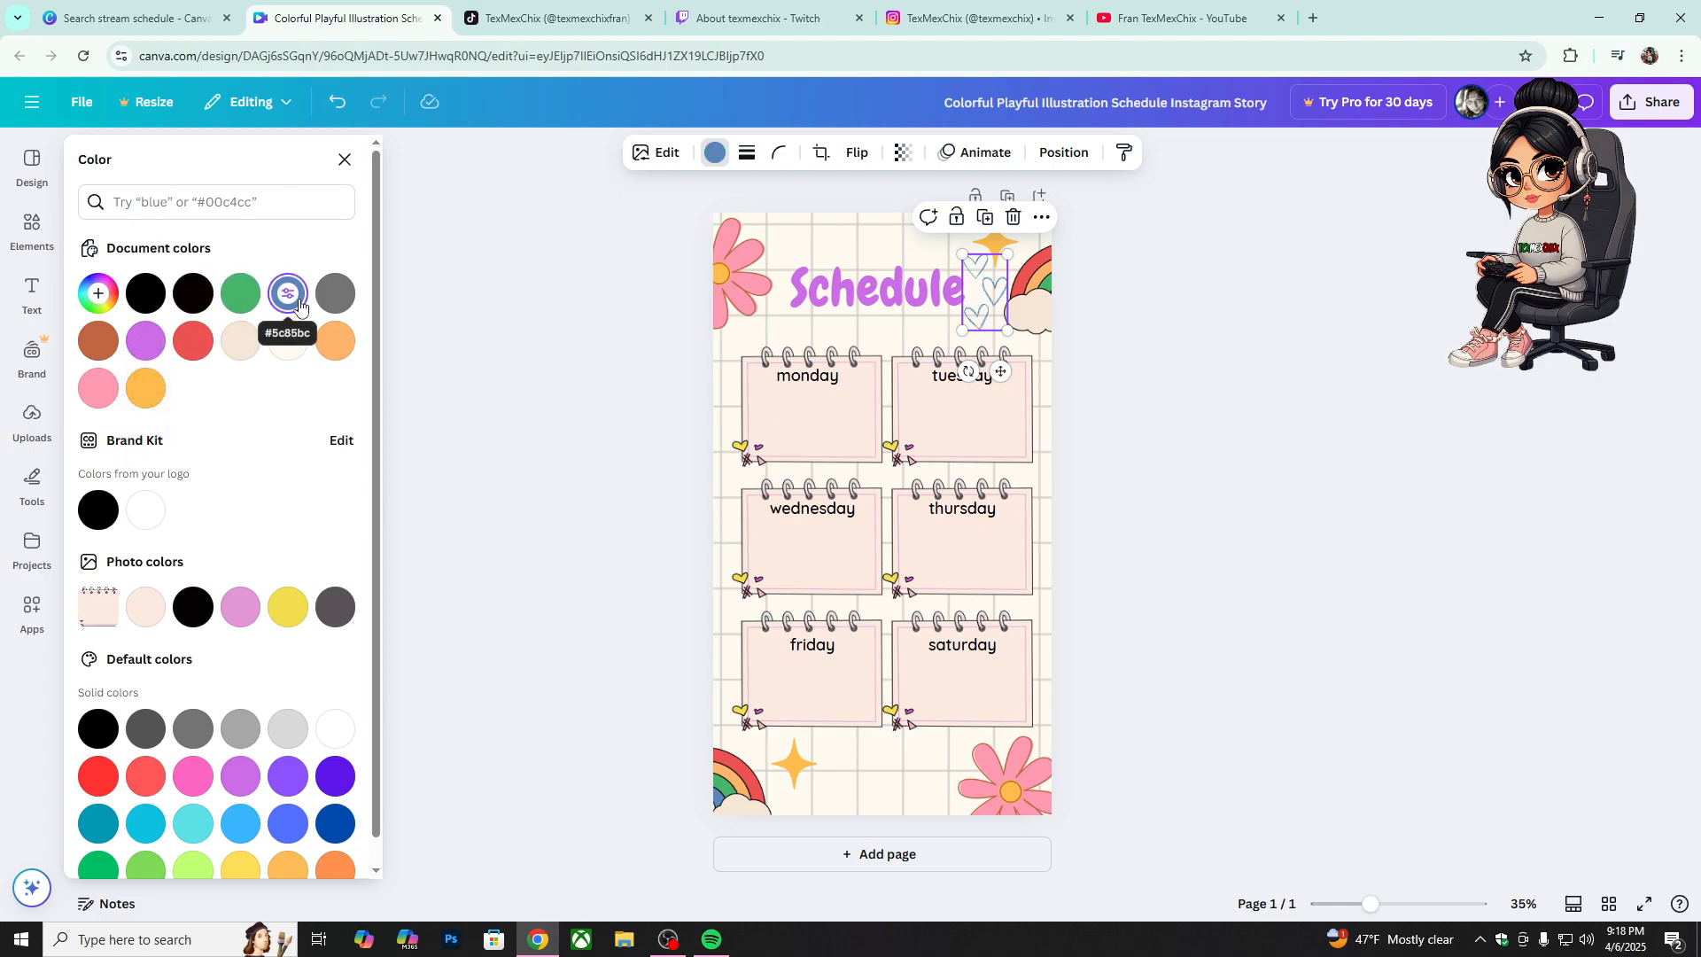
# Step: Try the photo yellow, the default pink and the lighter turquoises on the hearts and settle on the default dark teal
pyautogui.click(289, 613)
pyautogui.click(194, 780)
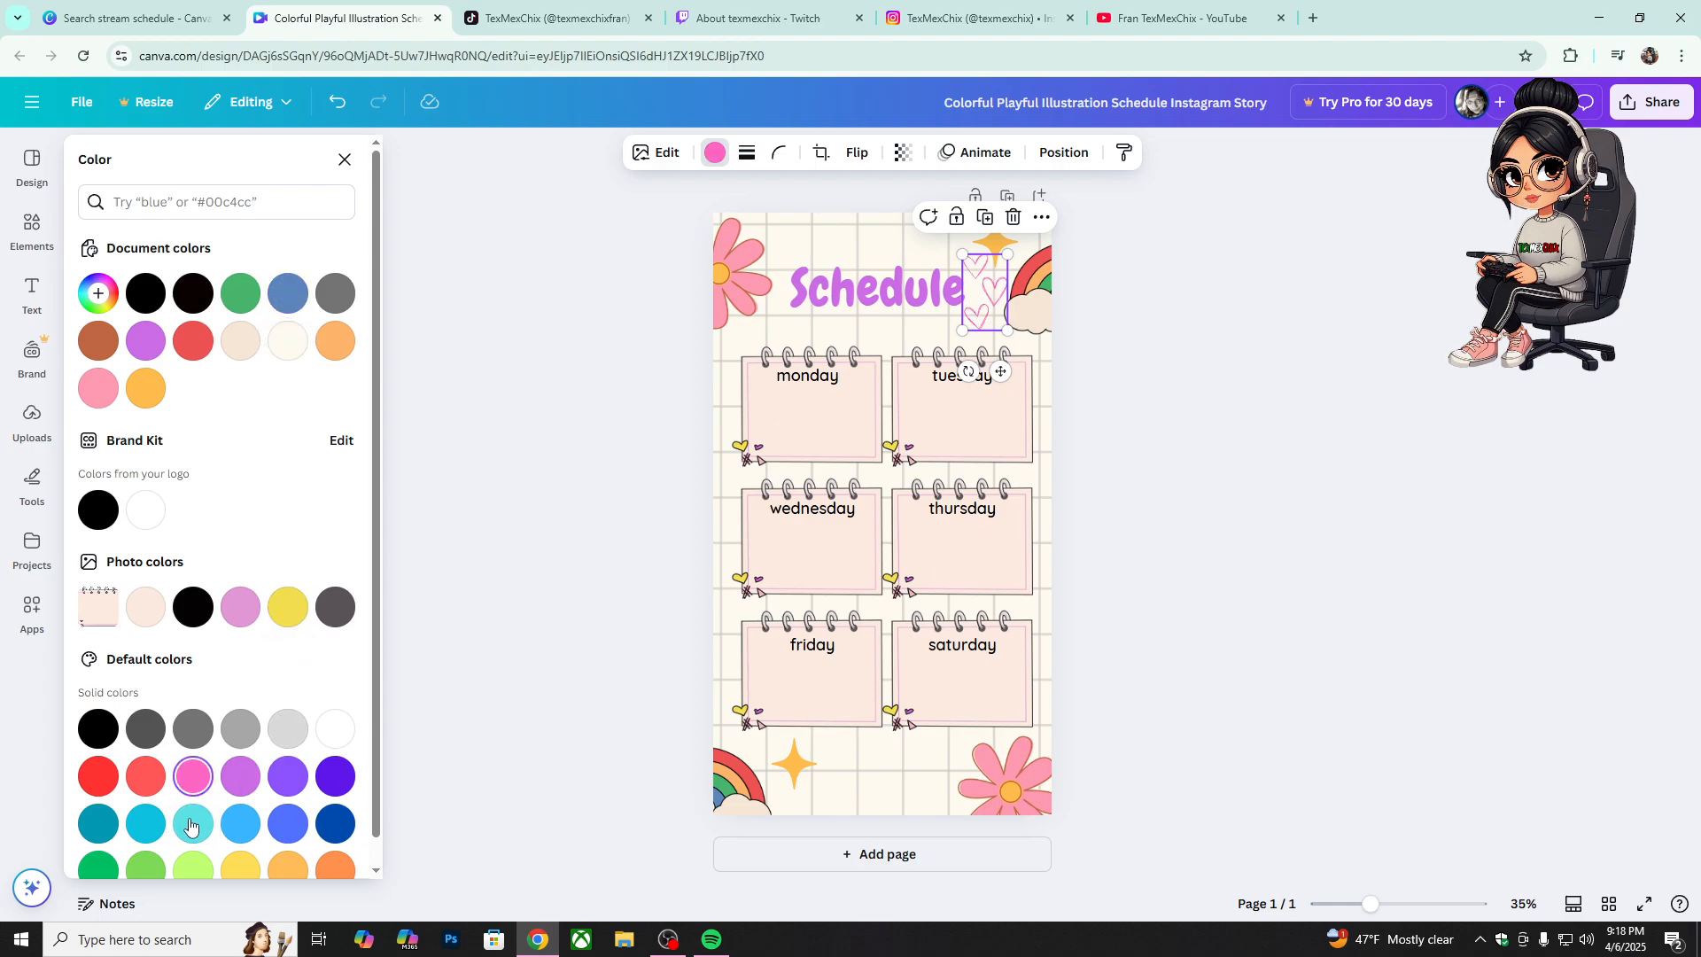
pyautogui.click(192, 826)
pyautogui.click(146, 824)
pyautogui.click(105, 831)
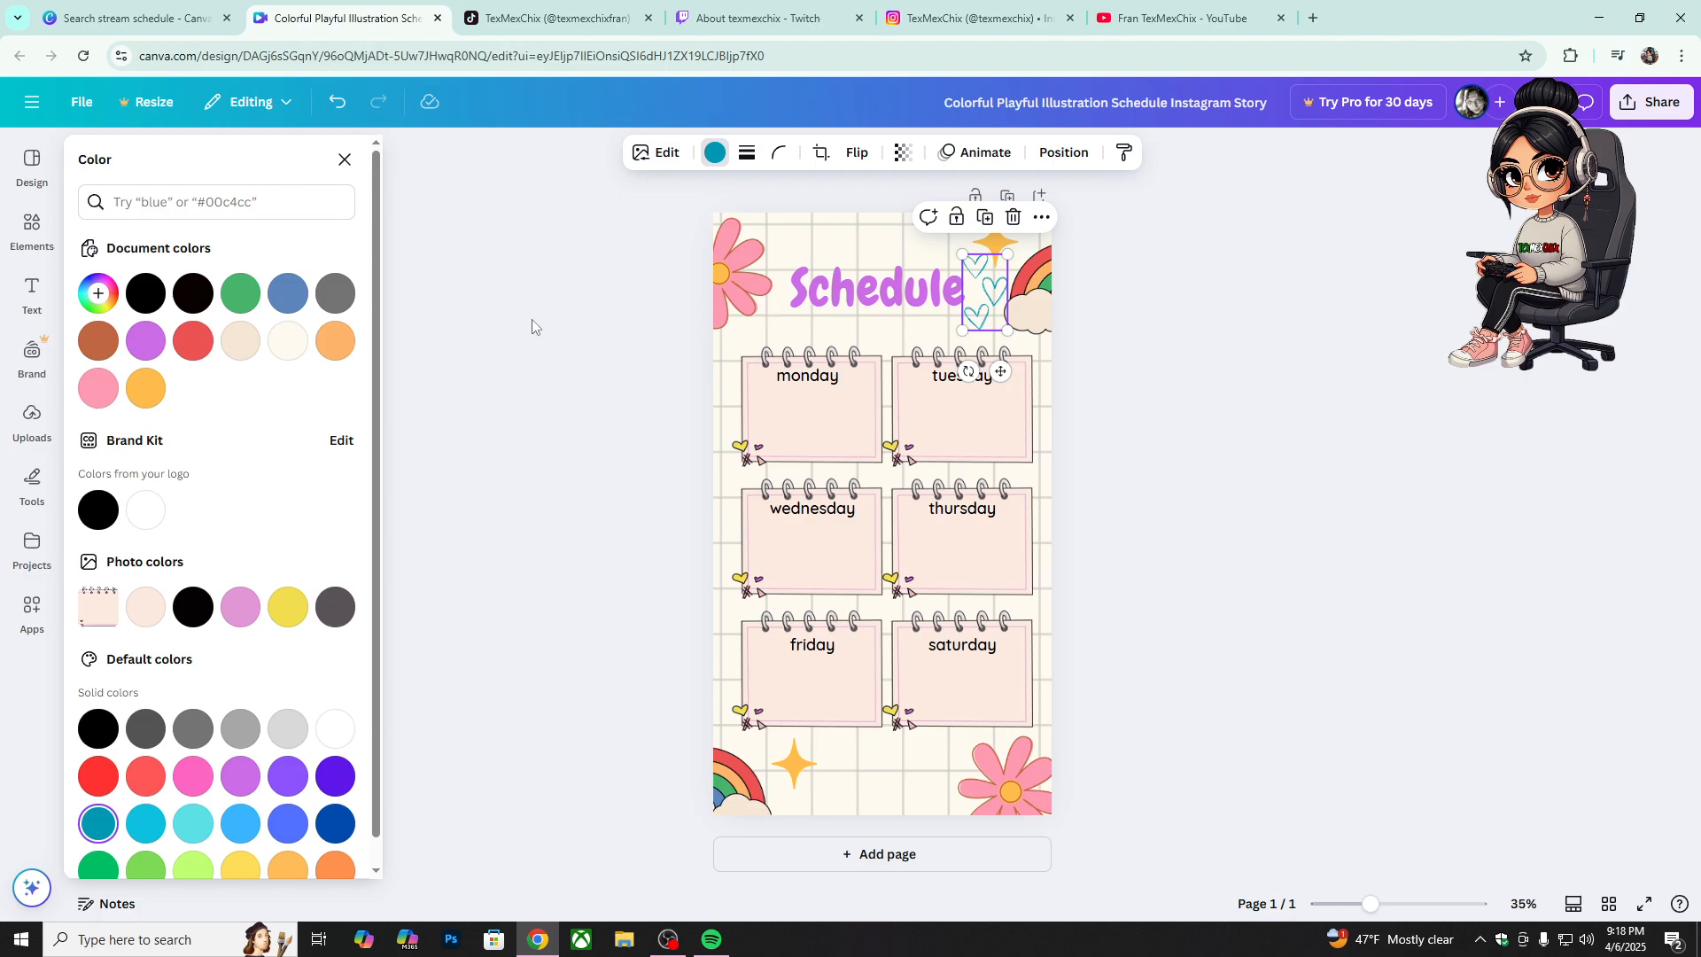
pyautogui.click(539, 234)
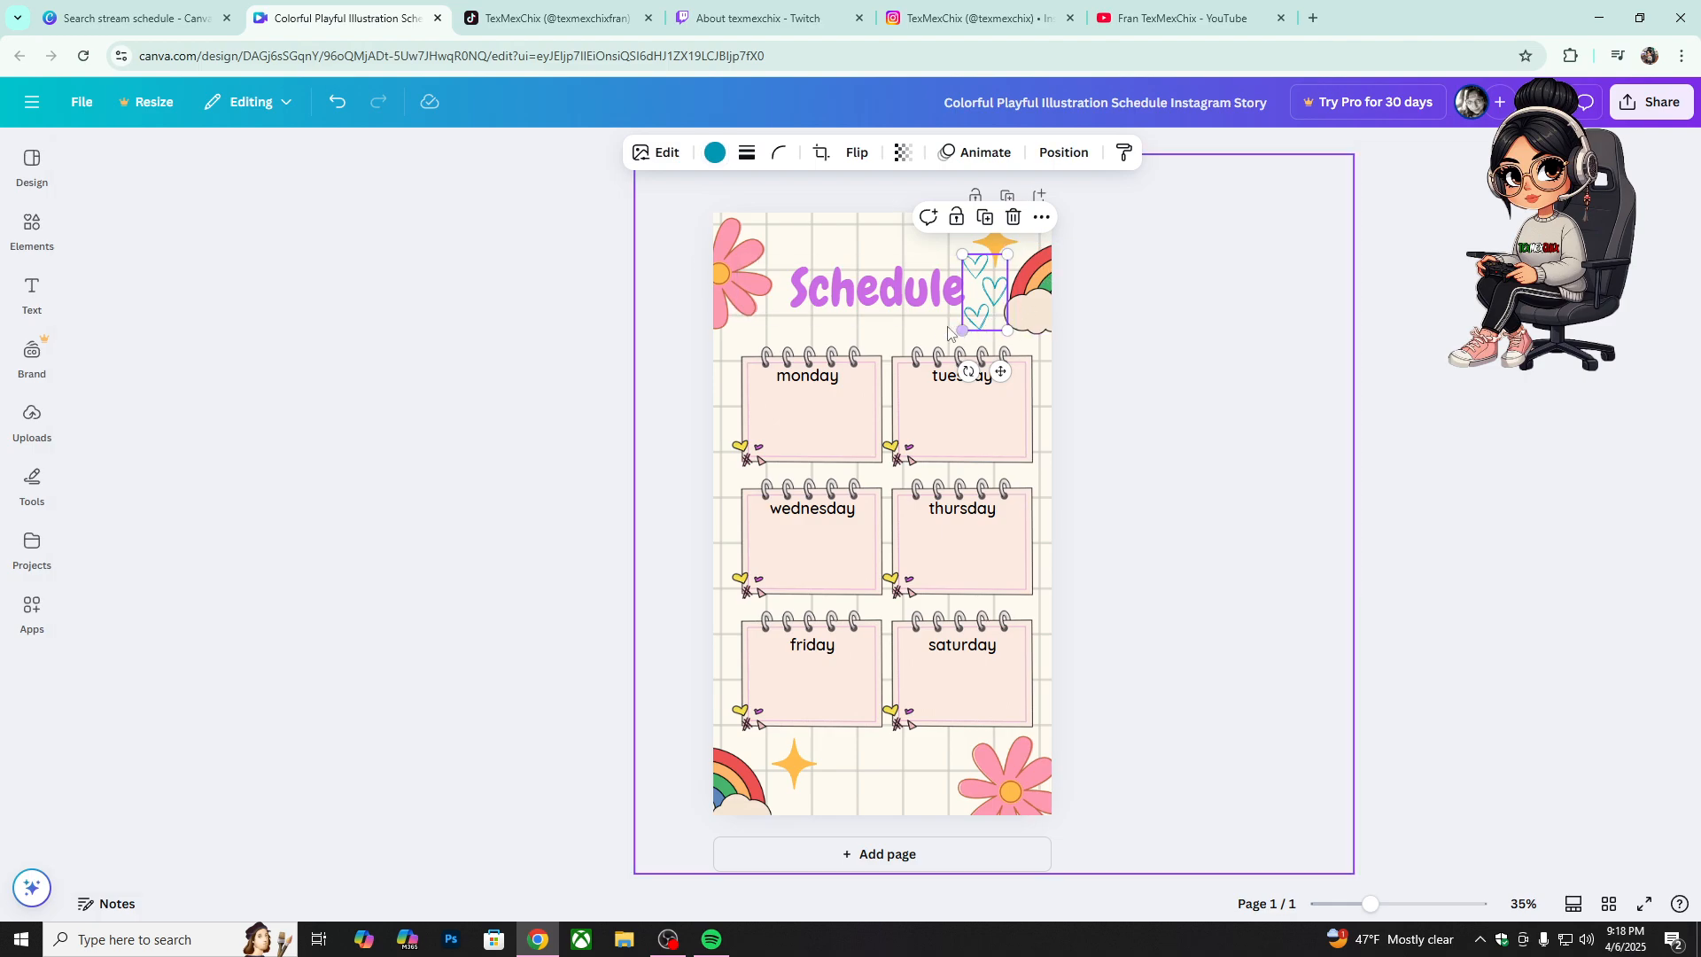
pyautogui.click(894, 335)
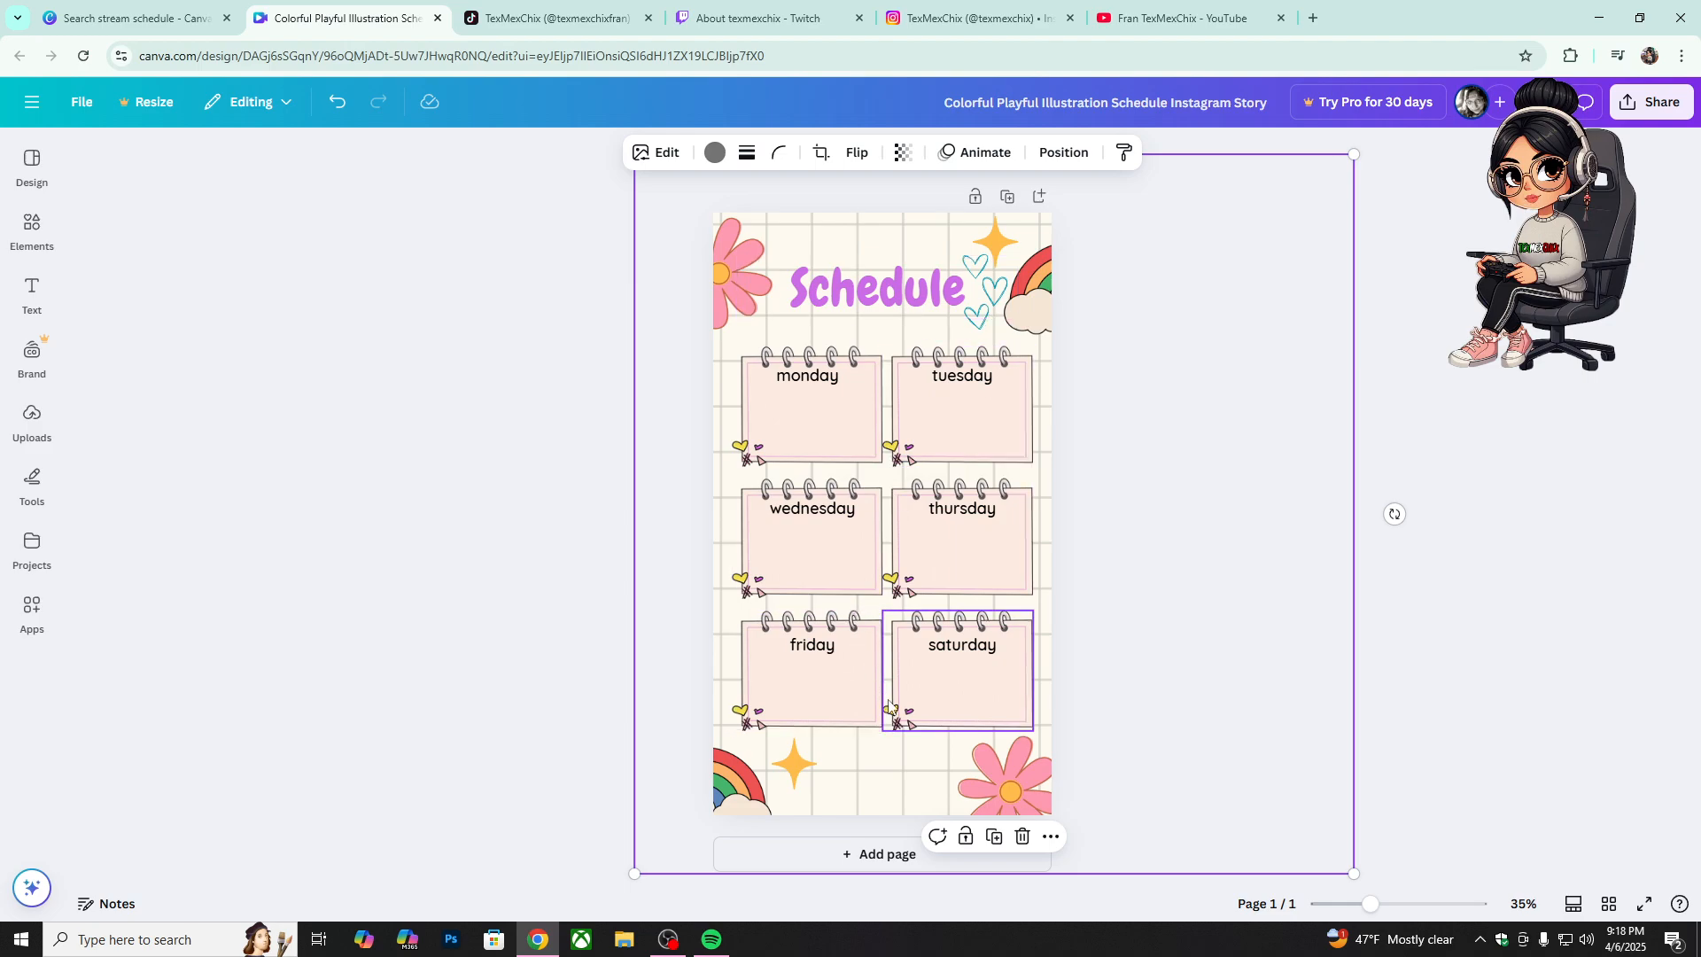
# Step: Duplicate the teal hearts and place the copy at the foot of the page, midway between the star and the flower
pyautogui.click(982, 328)
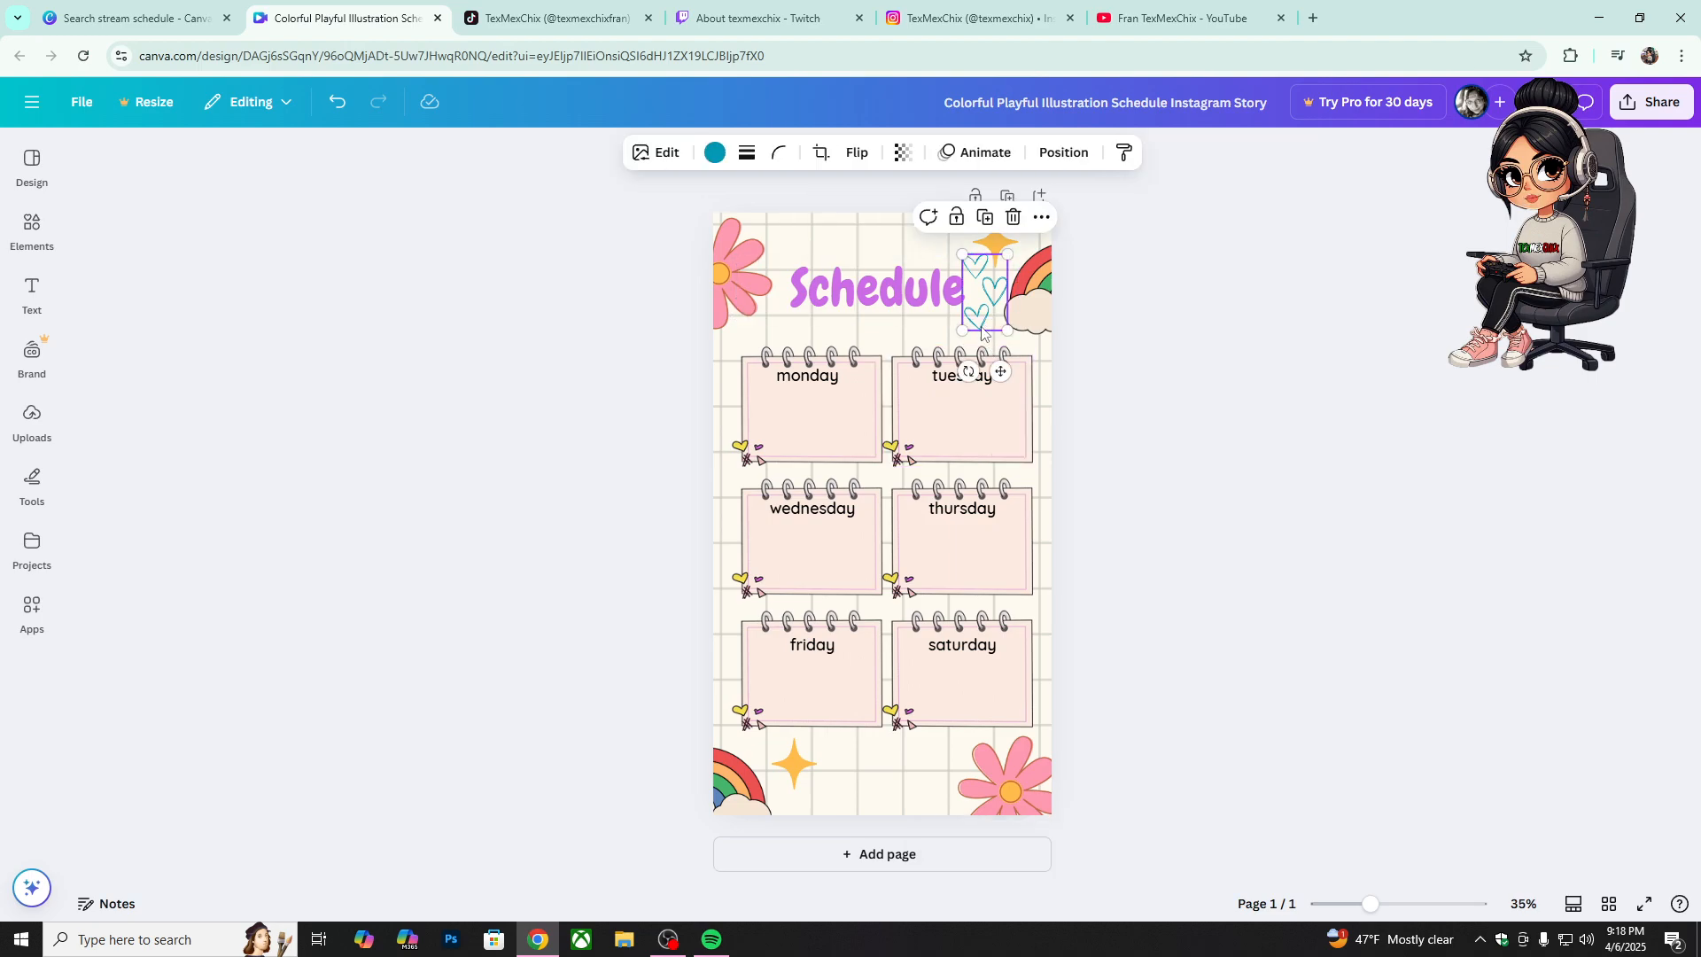
pyautogui.click(986, 219)
pyautogui.moveTo(997, 308); pyautogui.dragTo(895, 785)
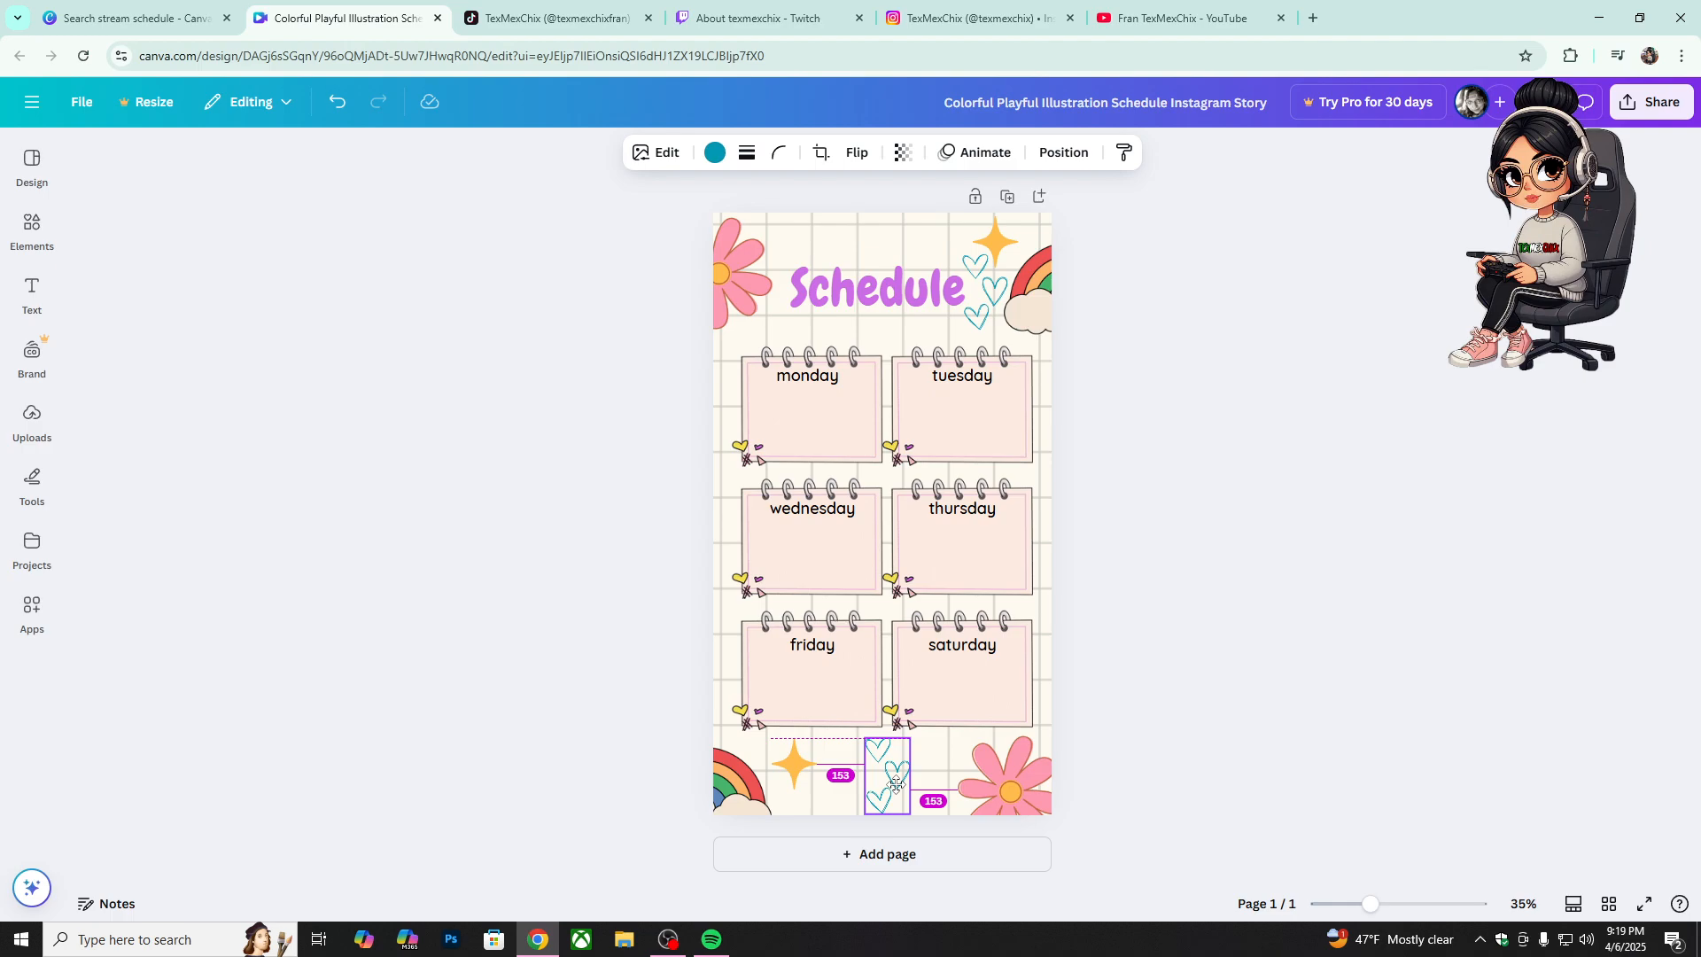
pyautogui.moveTo(895, 784); pyautogui.dragTo(895, 785)
pyautogui.click(1022, 780)
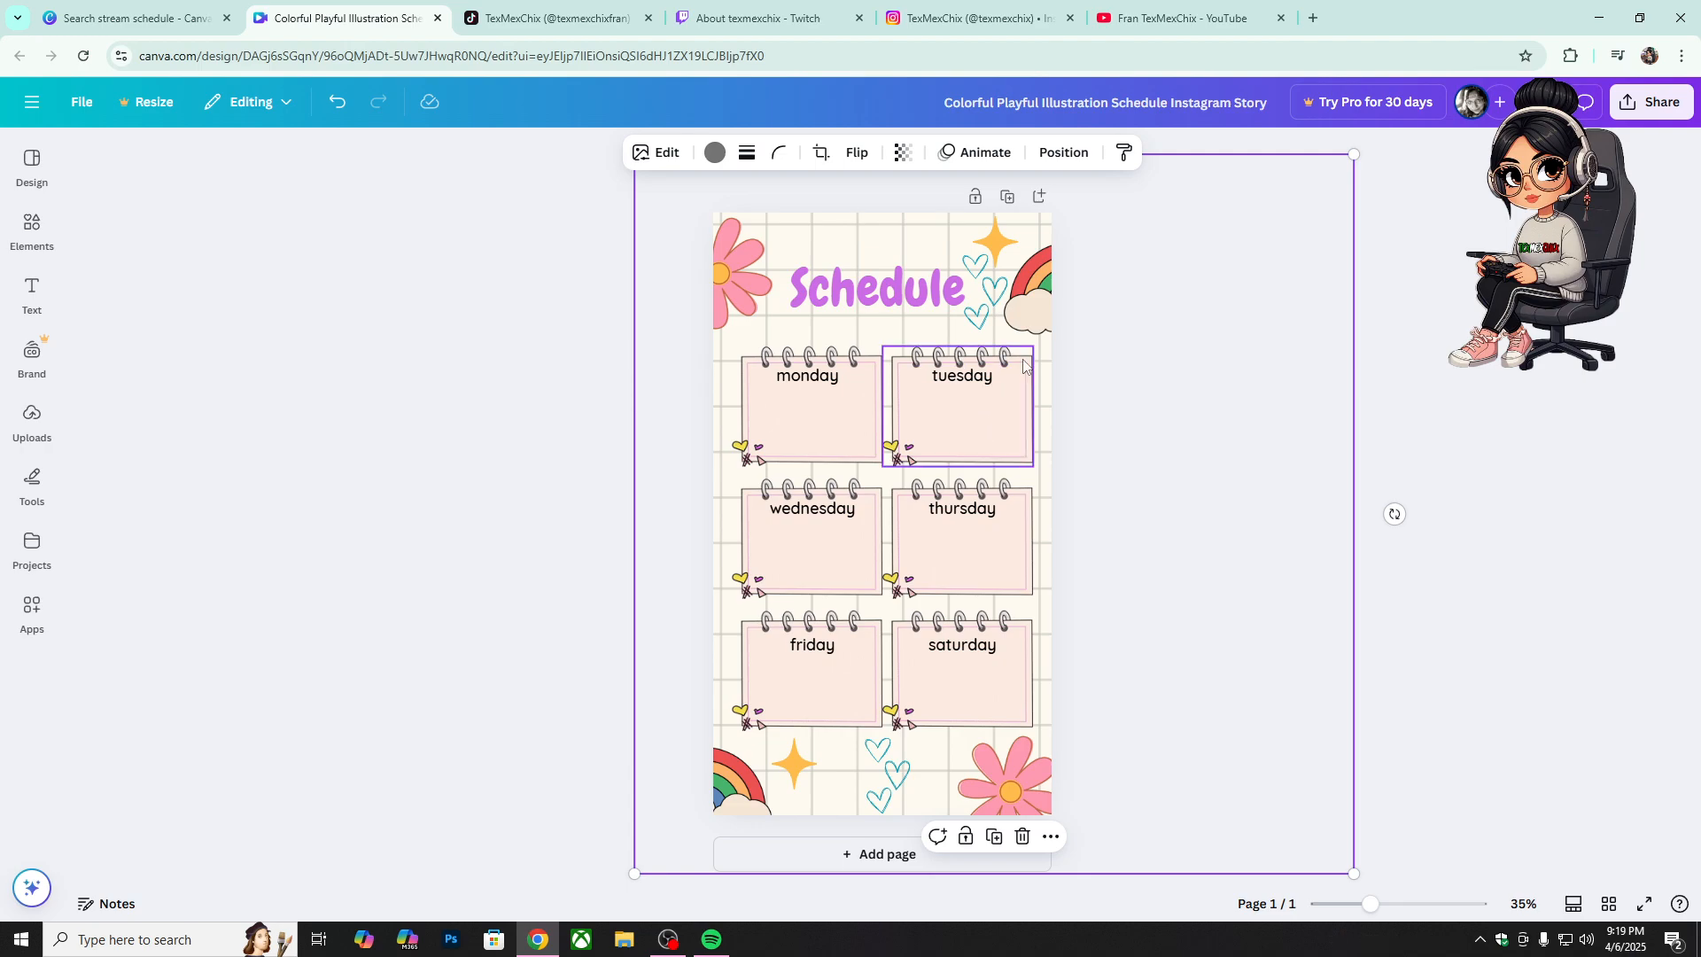
pyautogui.click(1149, 413)
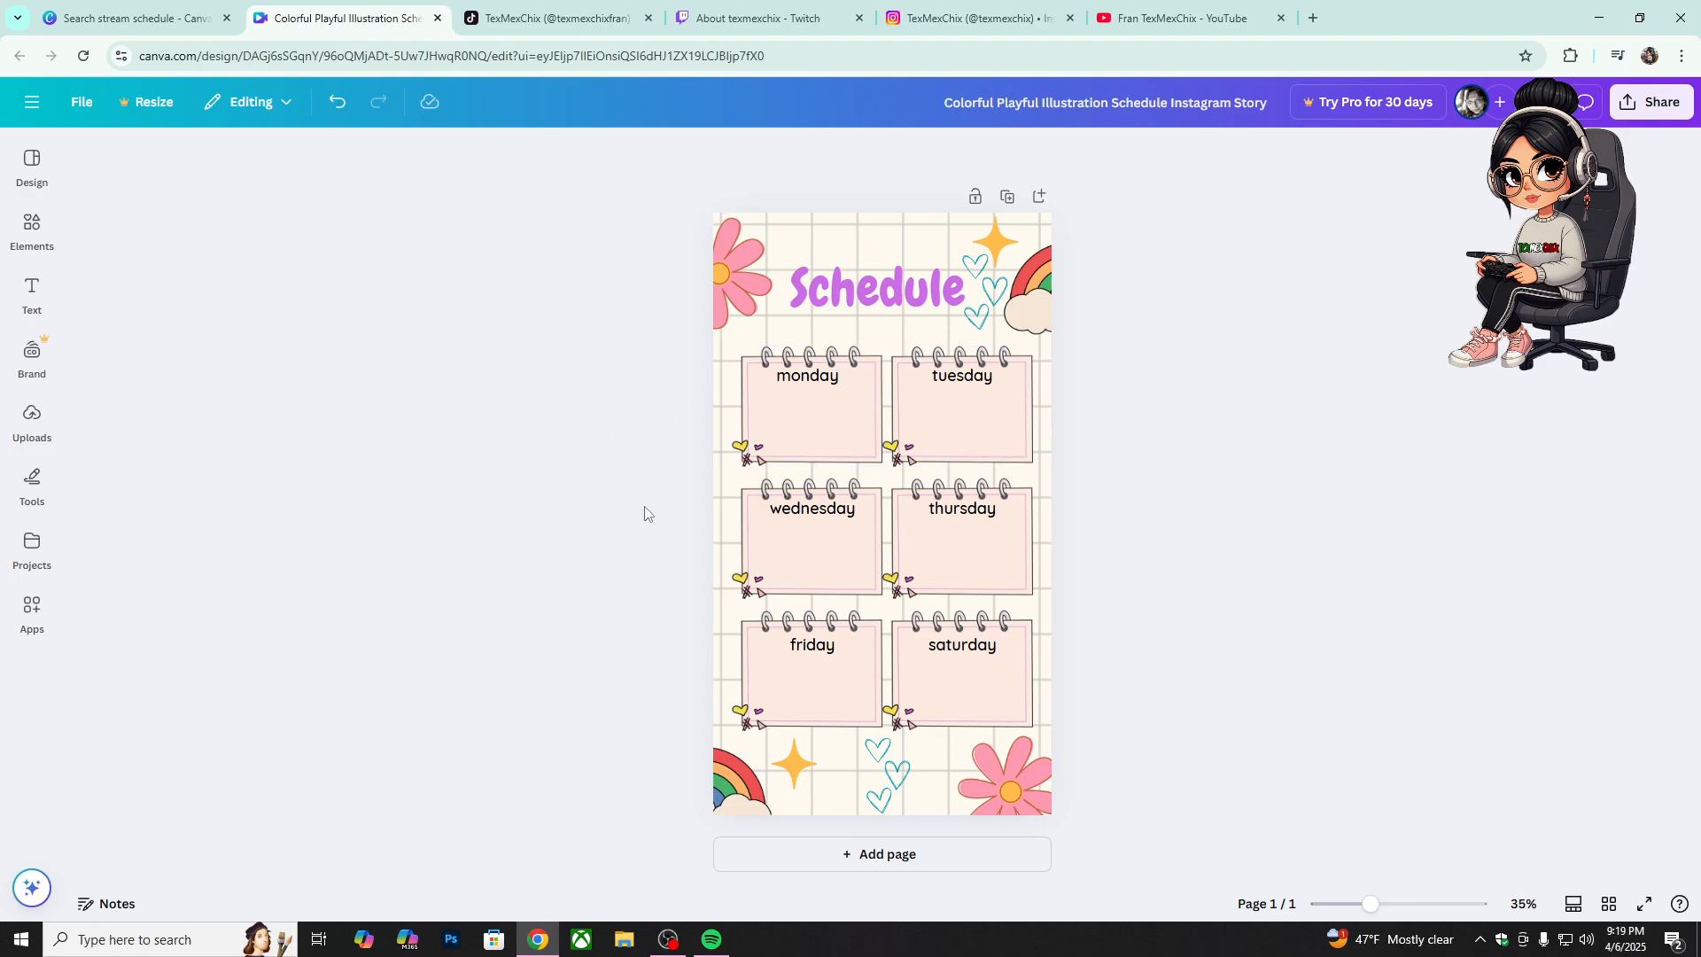
# Step: Add a subheading text box reading "NO STREAM" on two lines
pyautogui.click(31, 291)
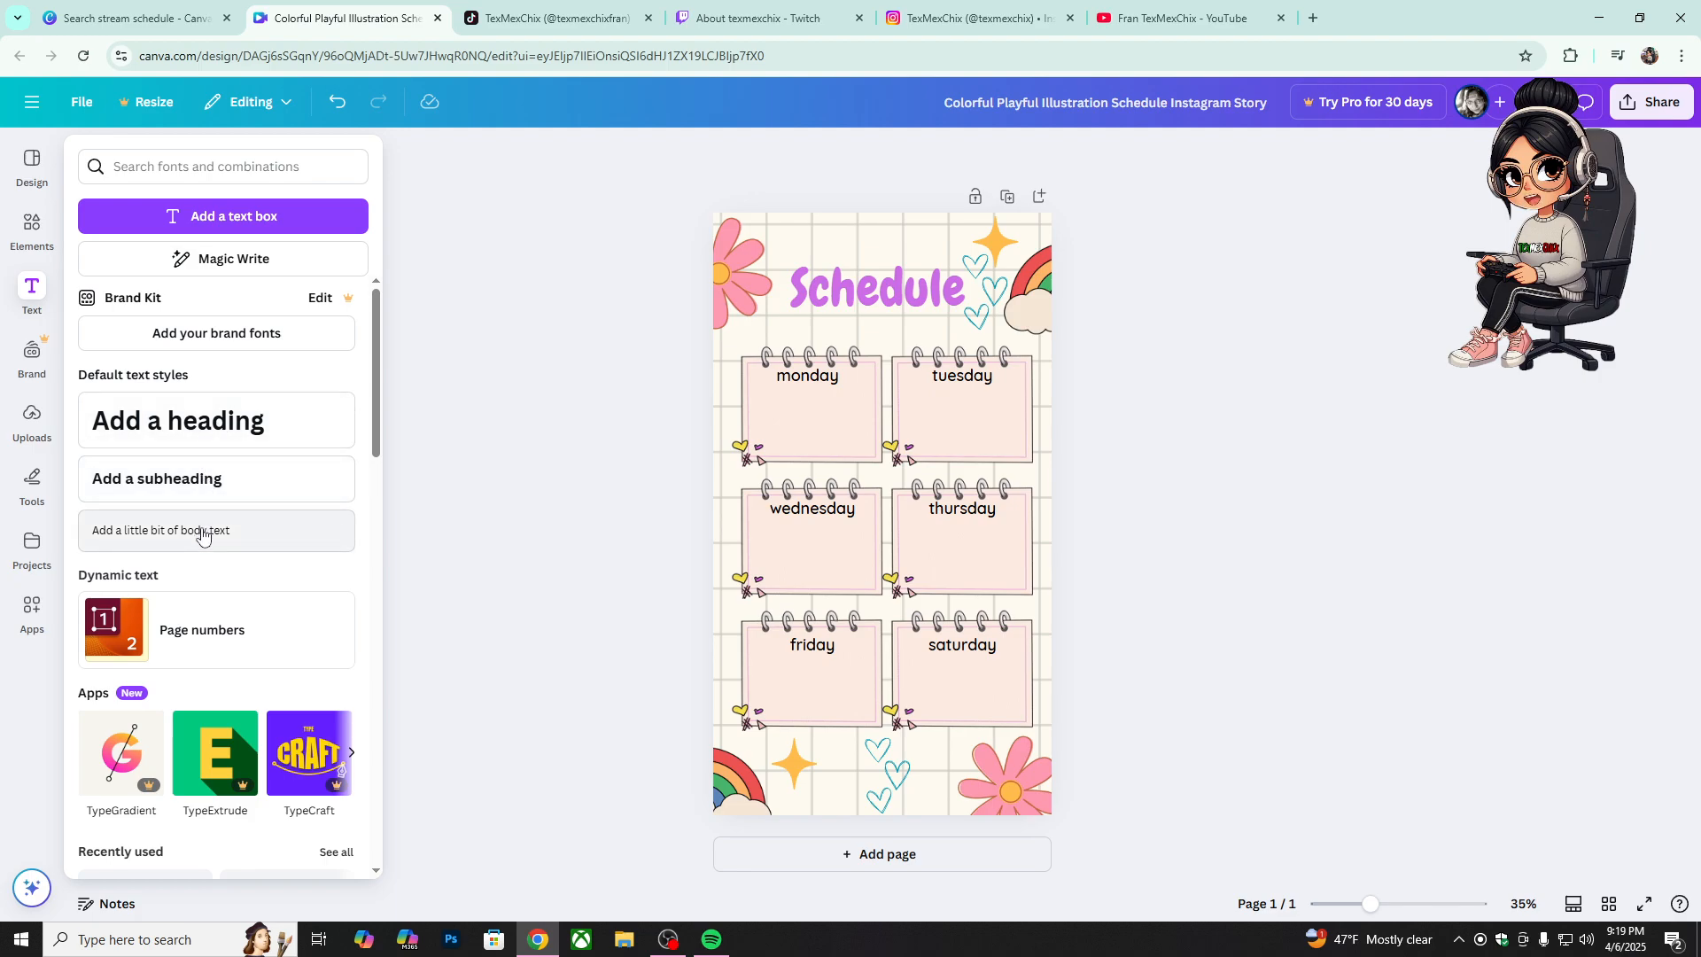
pyautogui.click(511, 470)
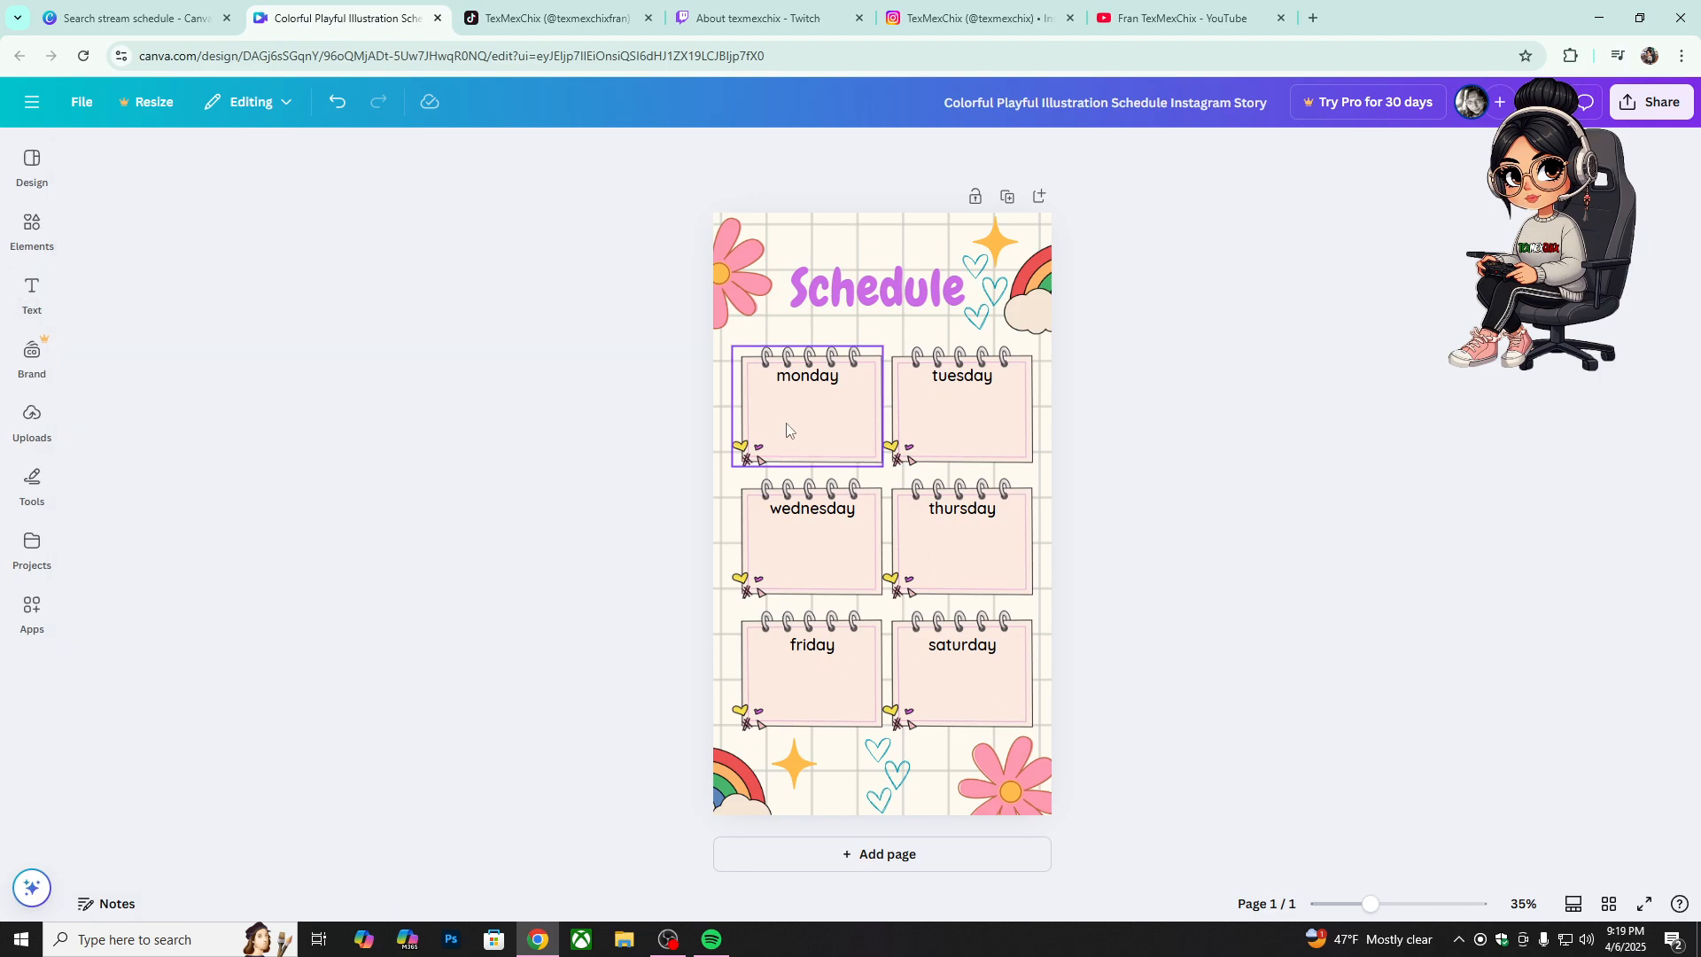
pyautogui.click(33, 297)
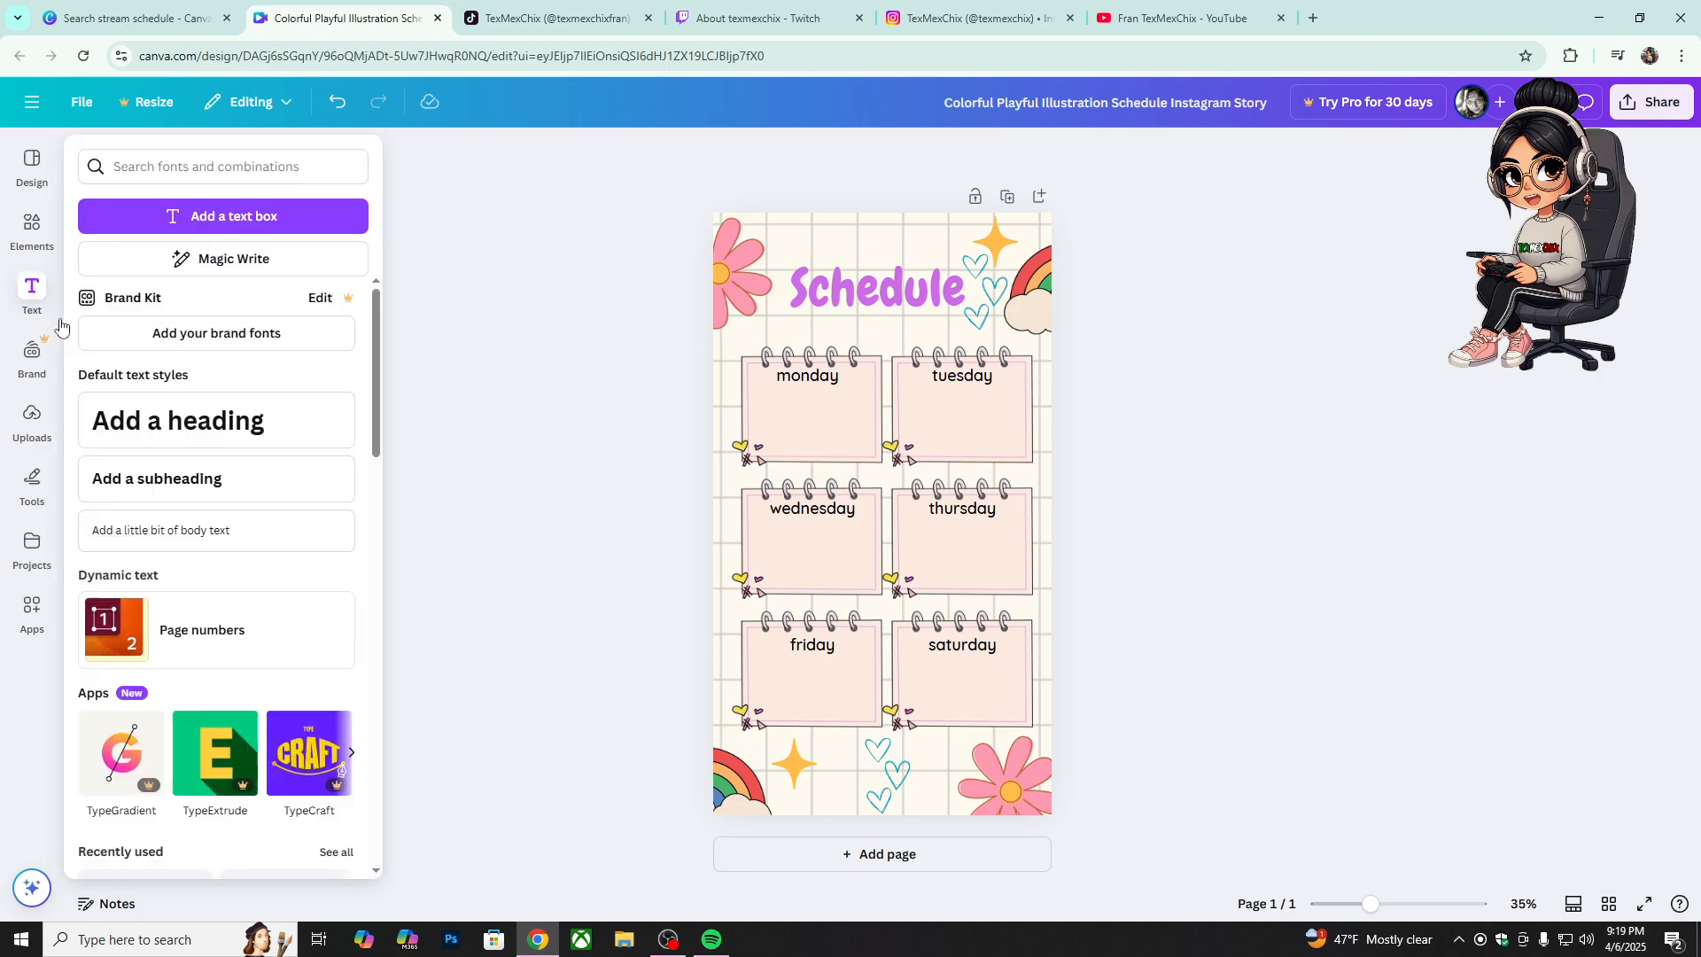
pyautogui.click(171, 481)
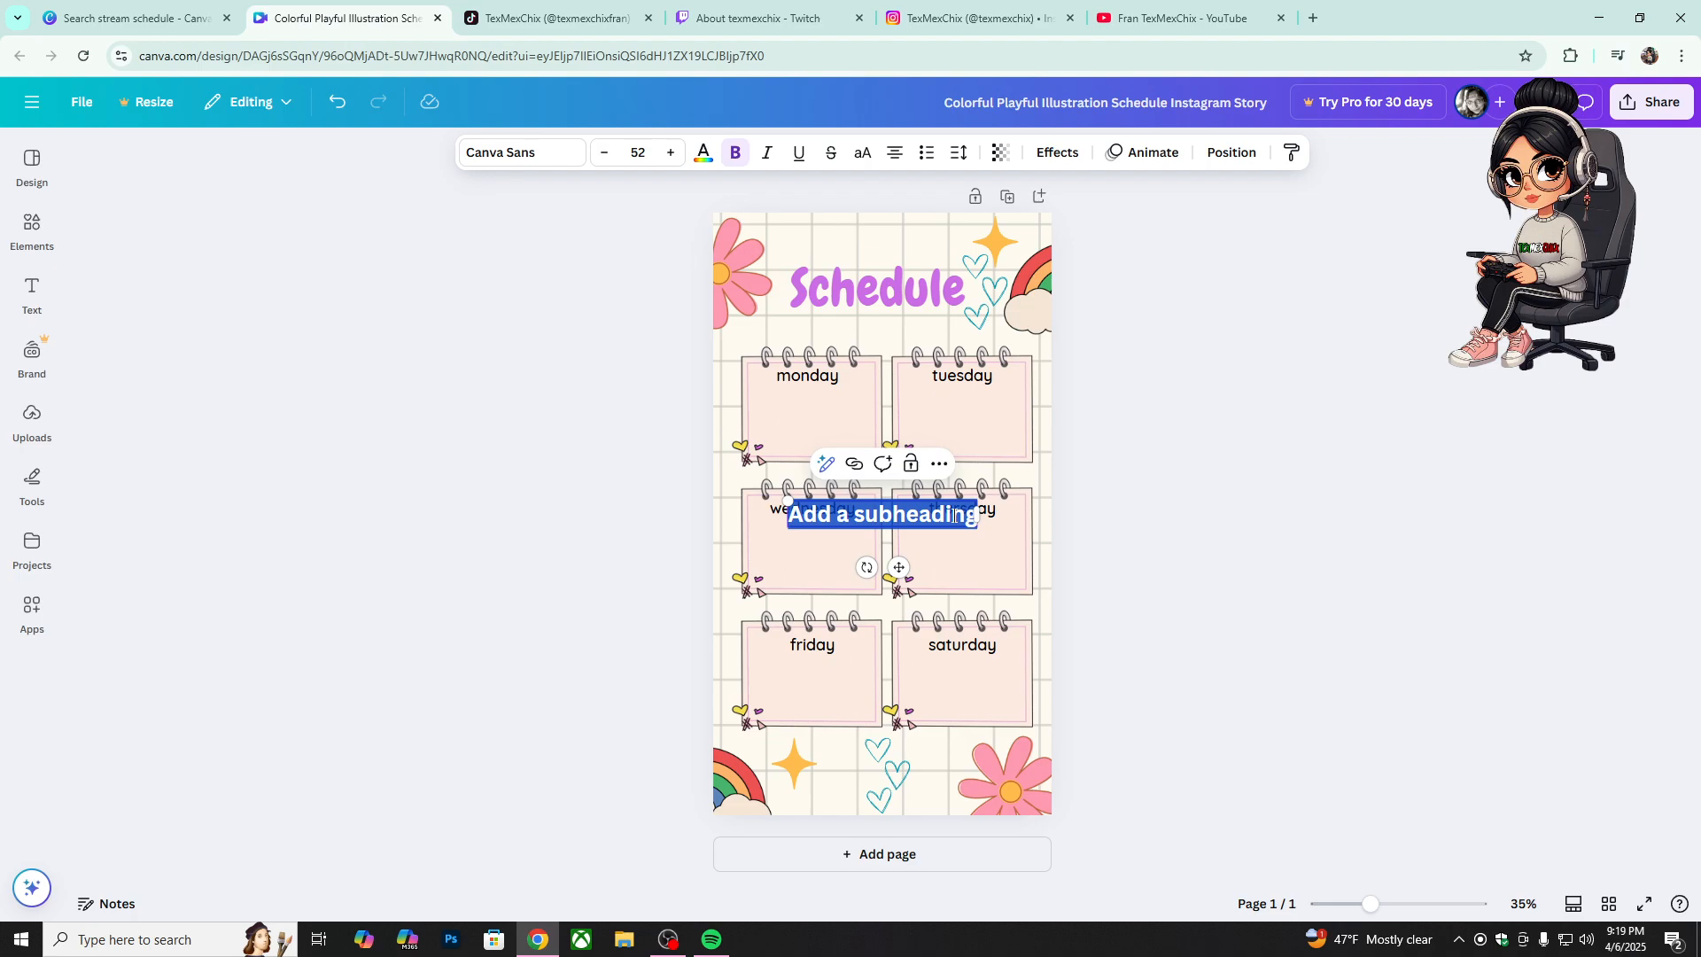
pyautogui.write('No')
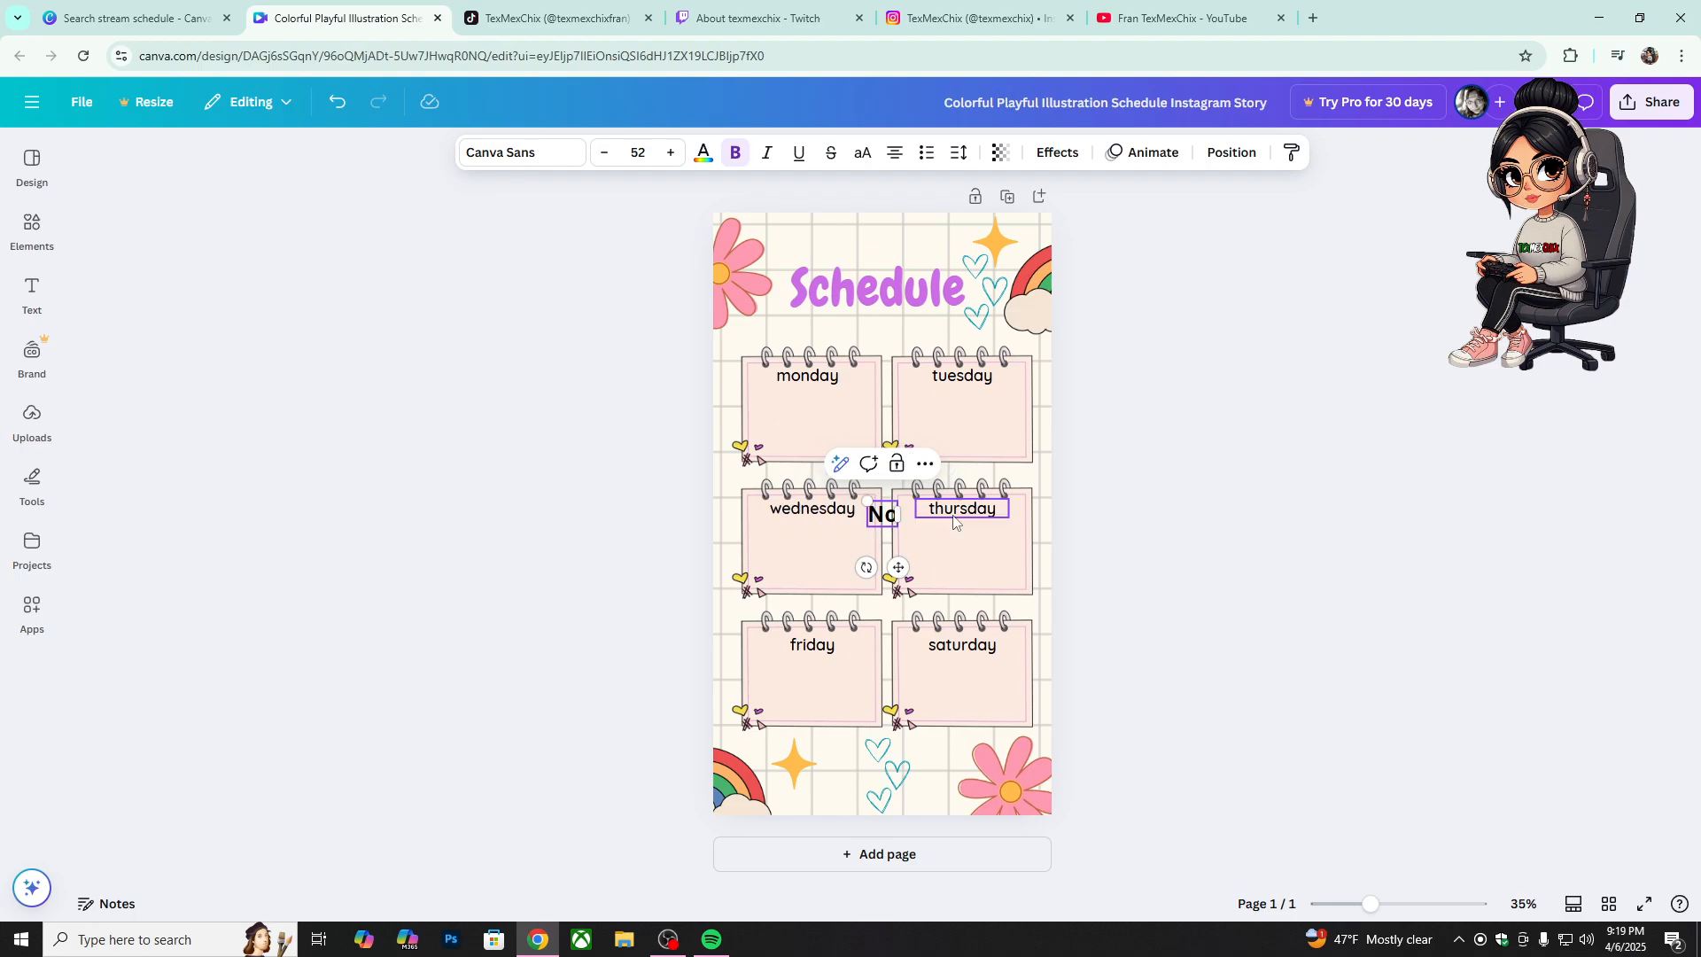
pyautogui.press('BackSpace')
pyautogui.write('O STREAM')
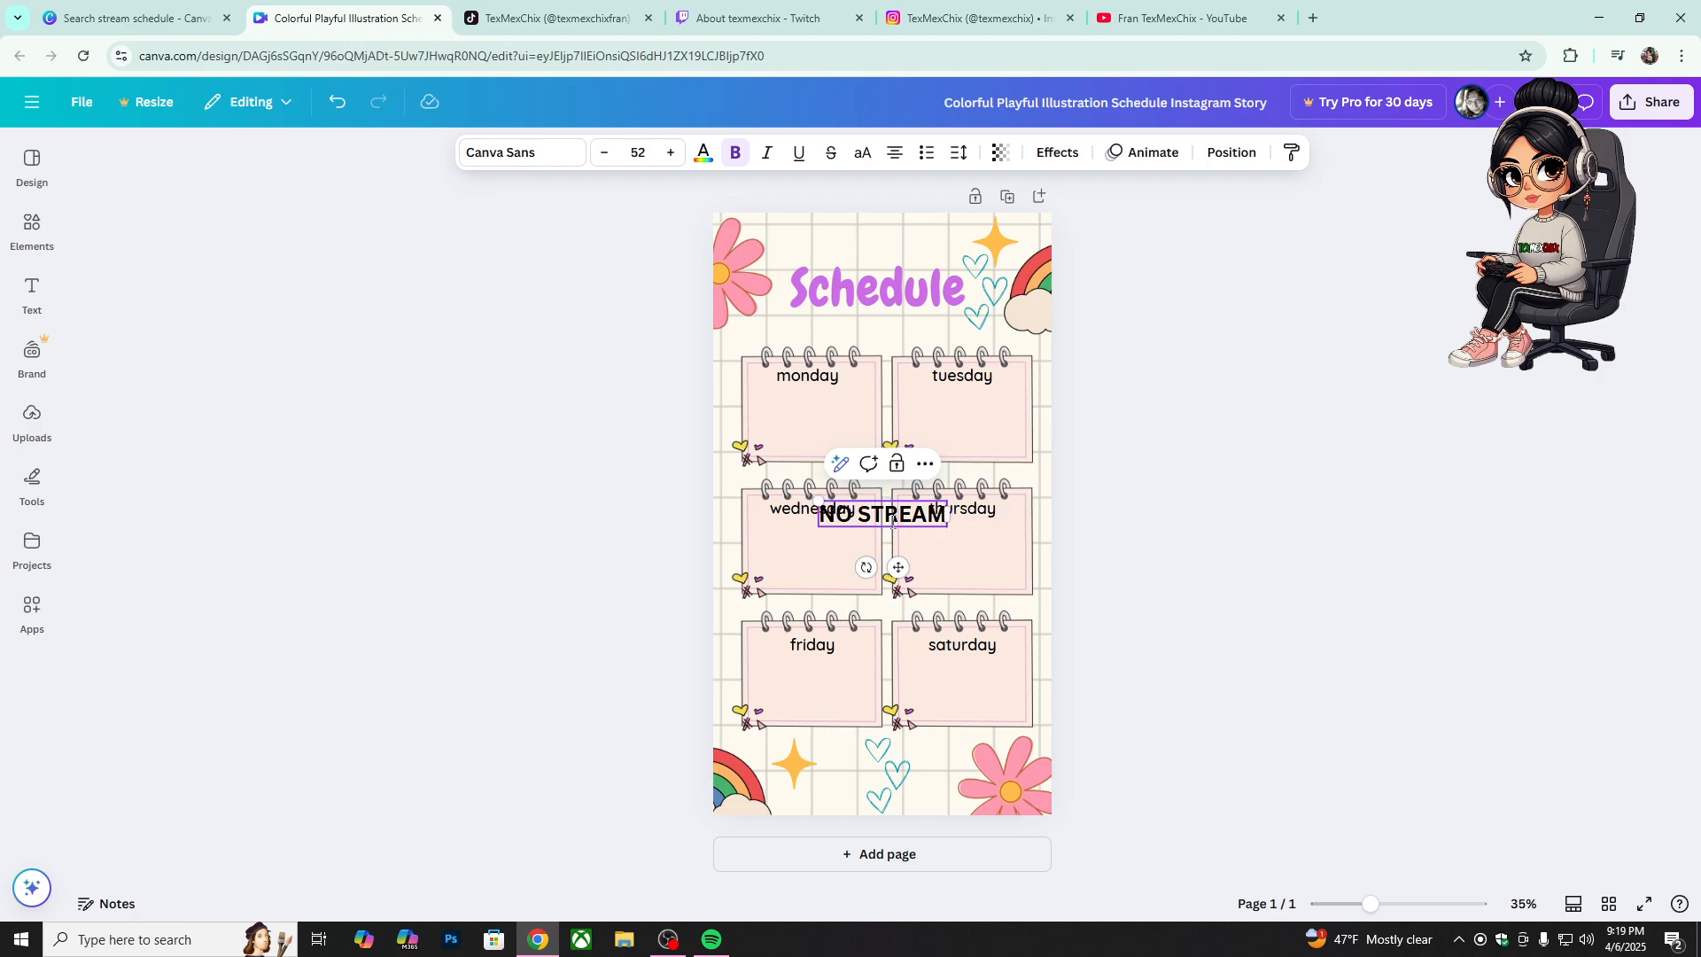
pyautogui.press('Return')
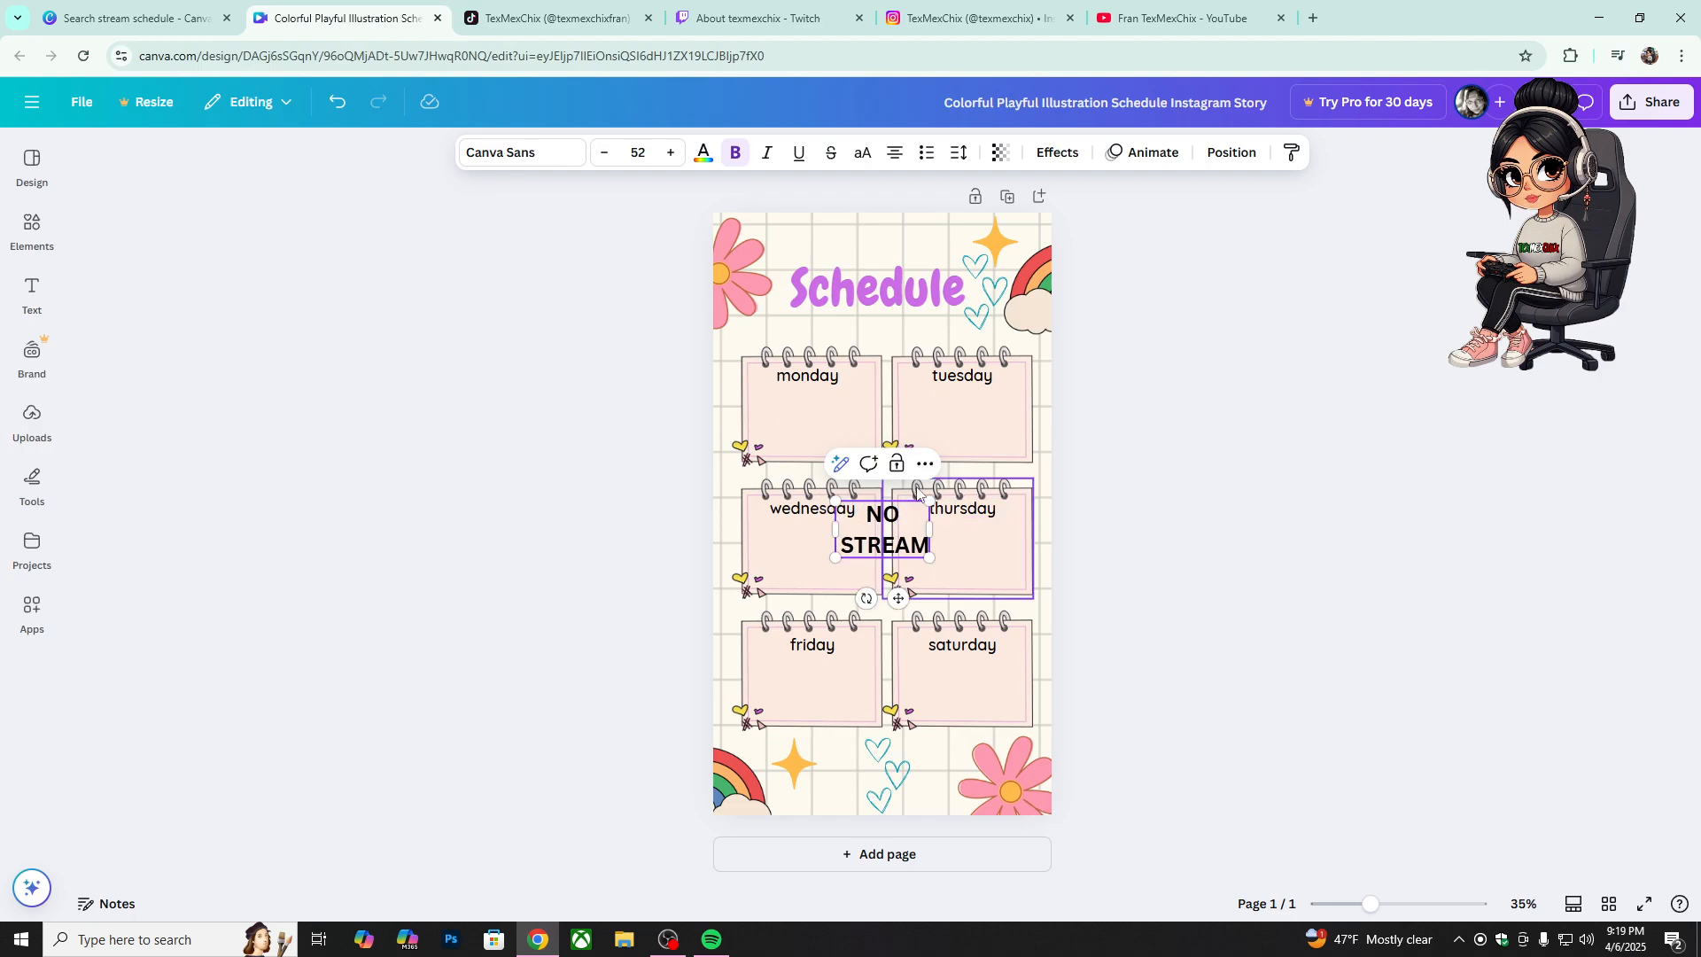
# Step: Move the "NO STREAM" text into the Monday box below the day name and enlarge it to font size 54.8
pyautogui.click(1129, 547)
pyautogui.click(913, 551)
pyautogui.moveTo(898, 598); pyautogui.dragTo(824, 480)
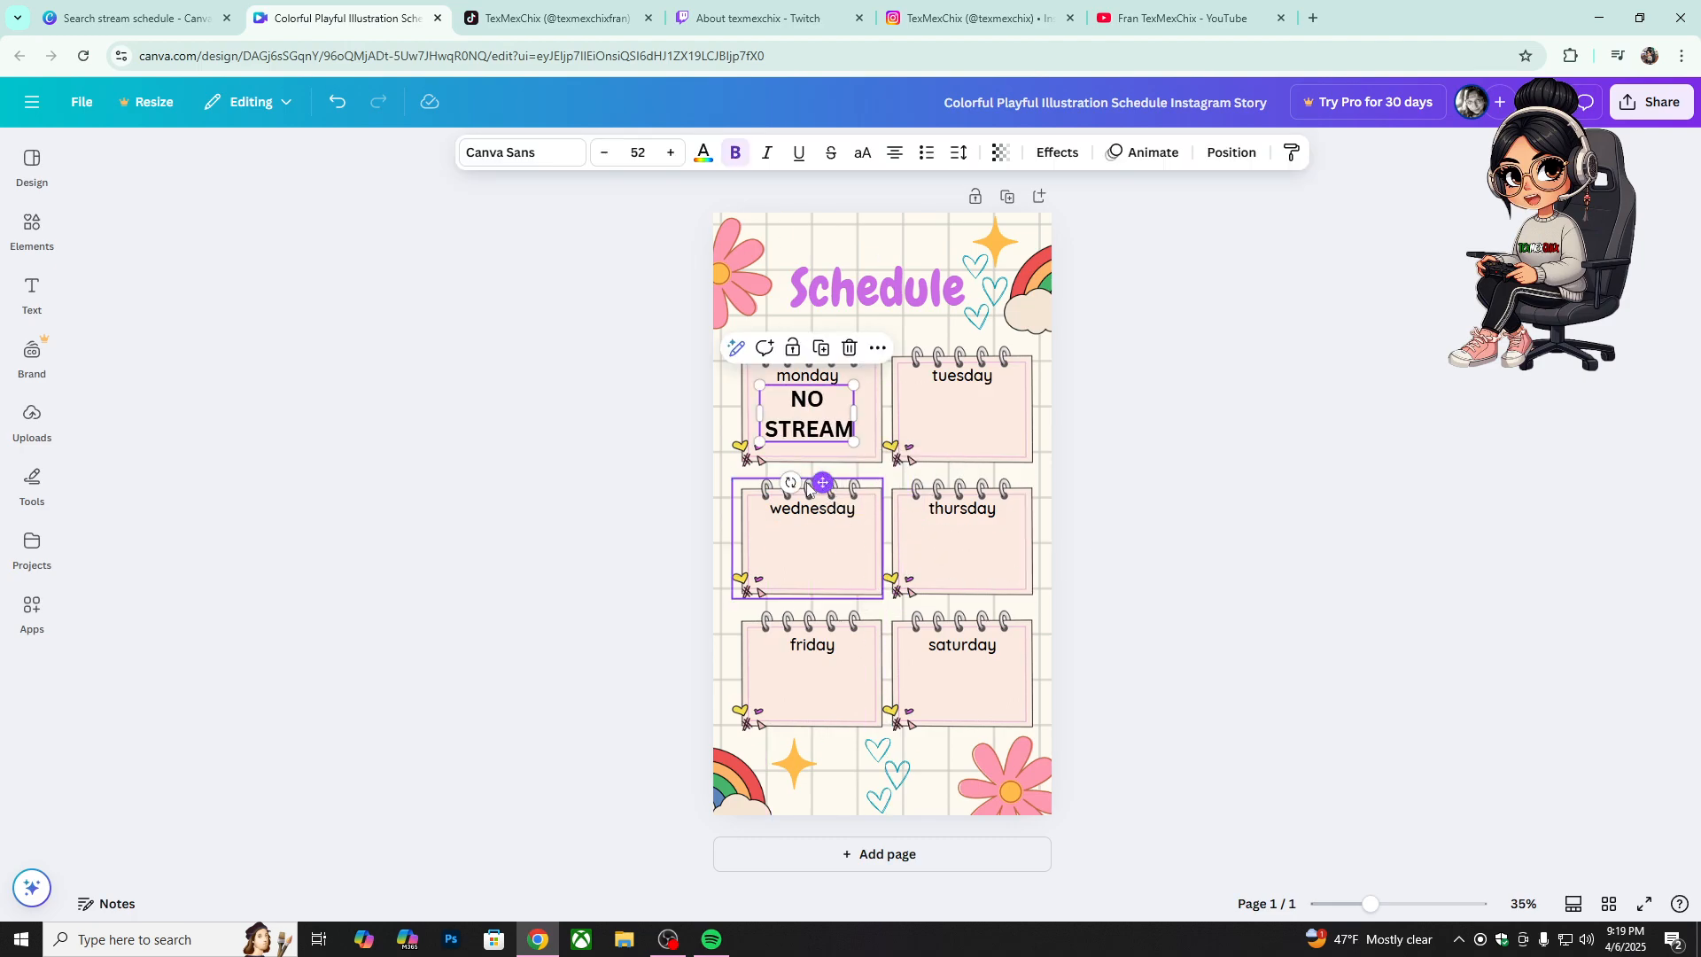
pyautogui.moveTo(854, 442); pyautogui.dragTo(780, 399)
# Step: Try the fonts Chewy, Gagalin, Shrikhand, Comic Sans and Fredoka on Monday's "NO STREAM" text
pyautogui.doubleClick(833, 431)
pyautogui.click(829, 421)
pyautogui.click(848, 431)
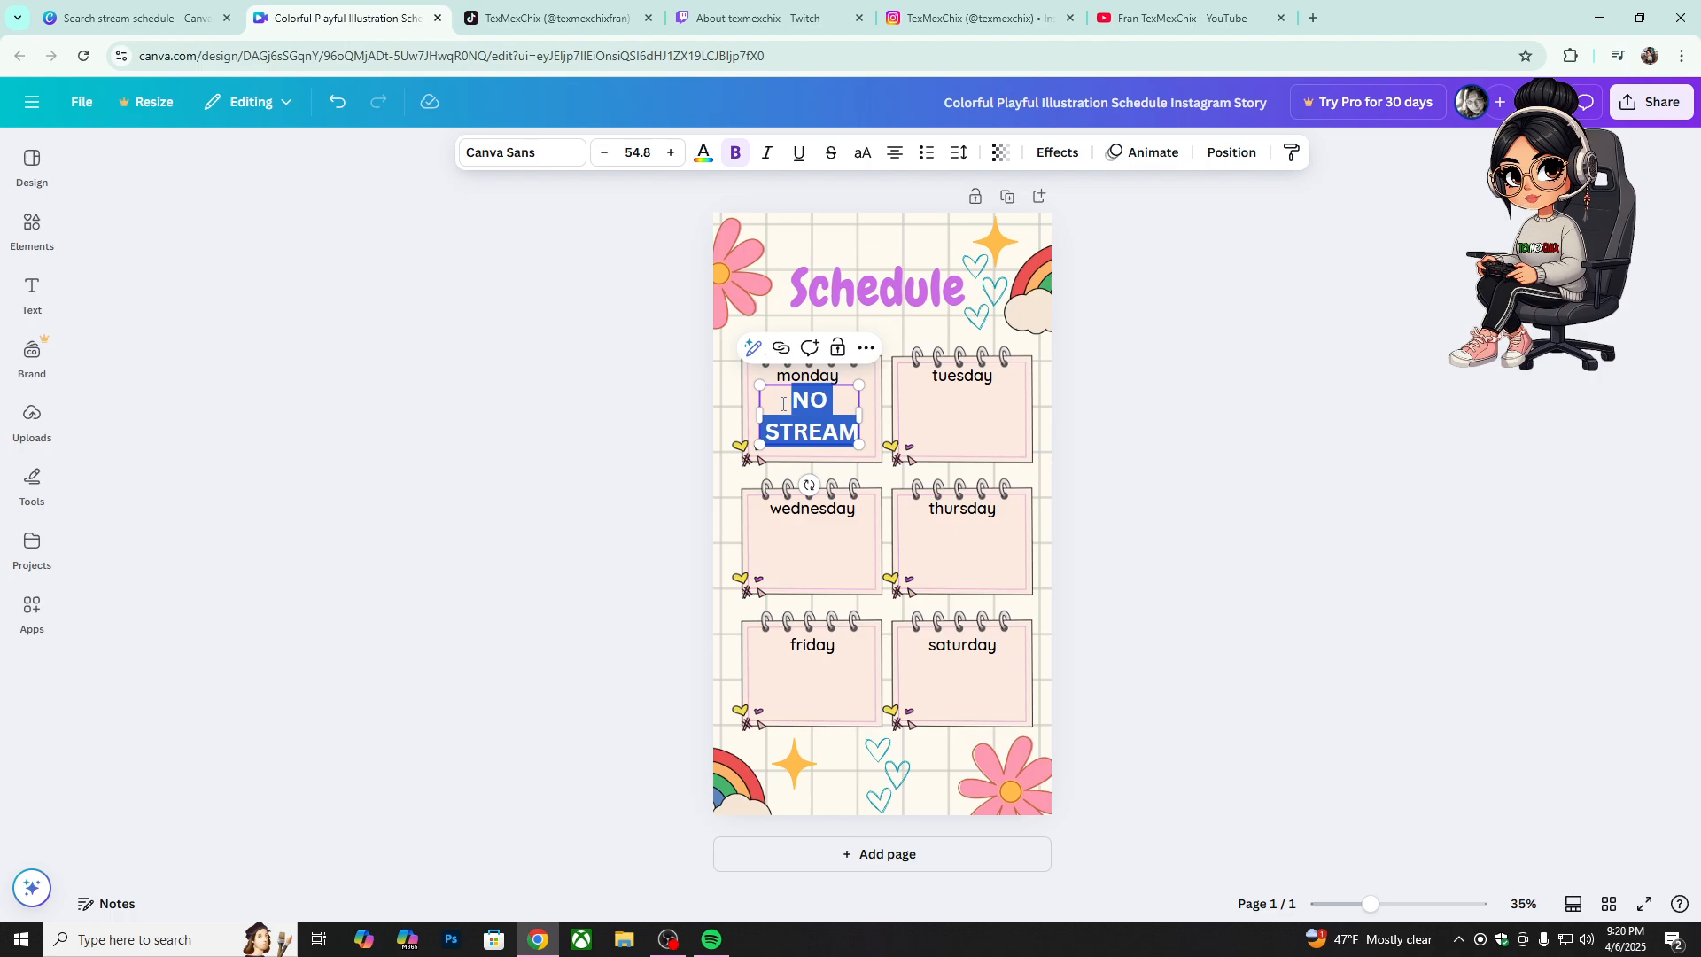
pyautogui.click(524, 153)
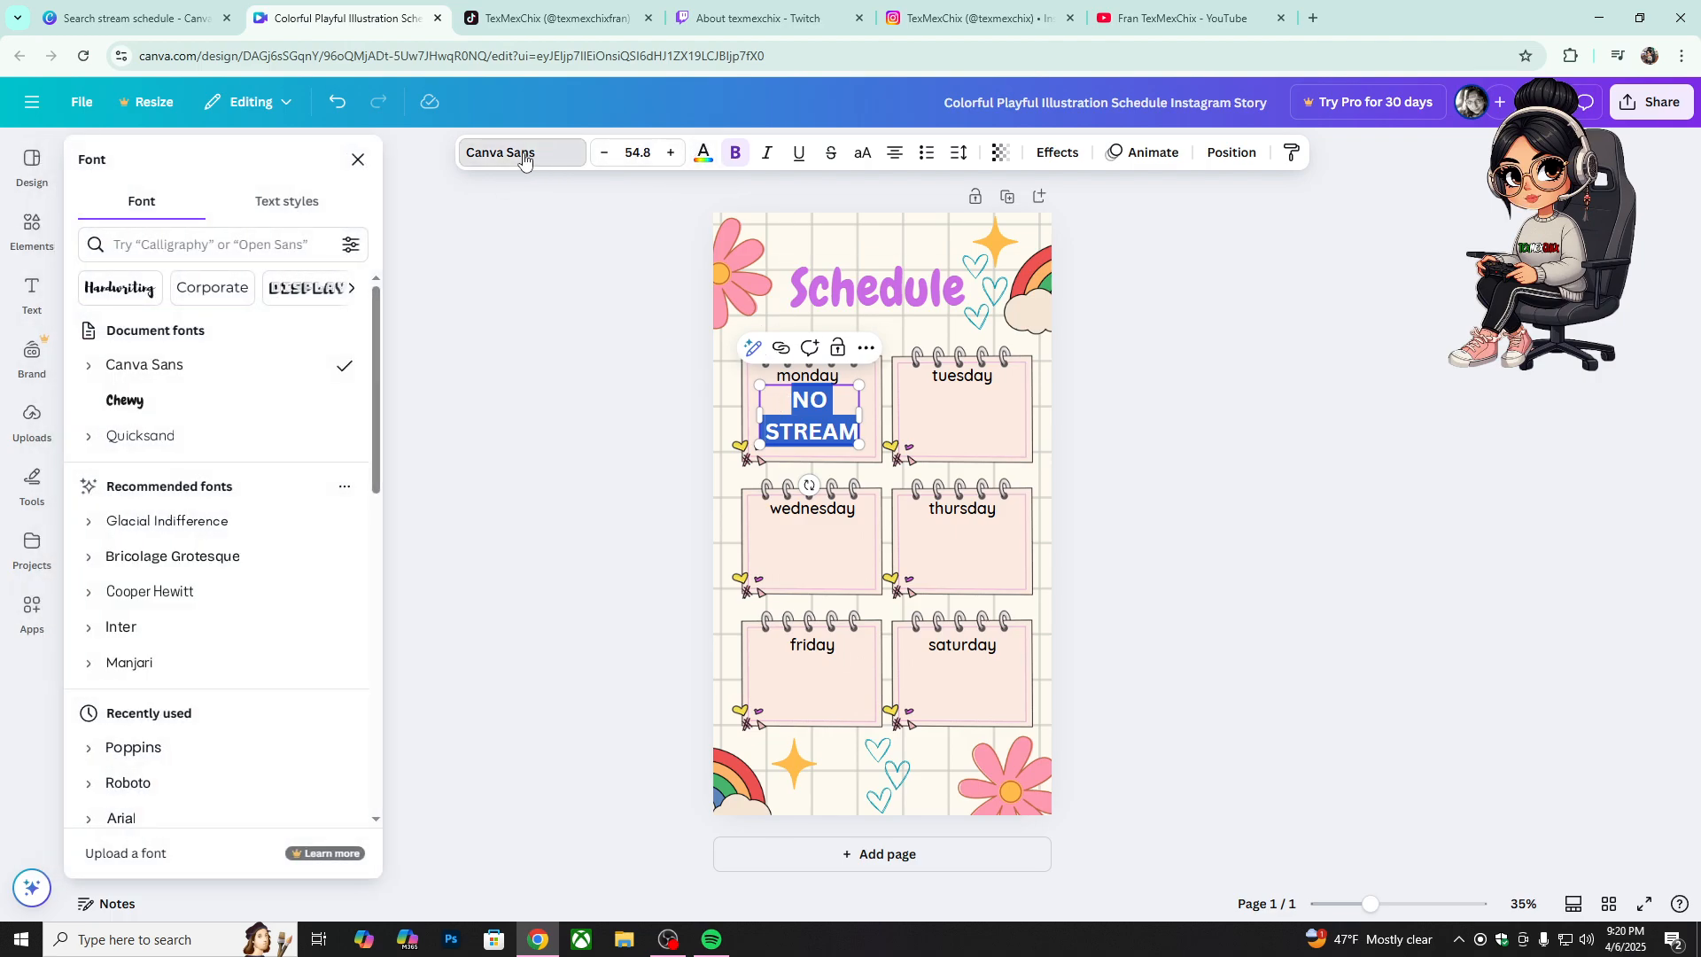
pyautogui.click(191, 406)
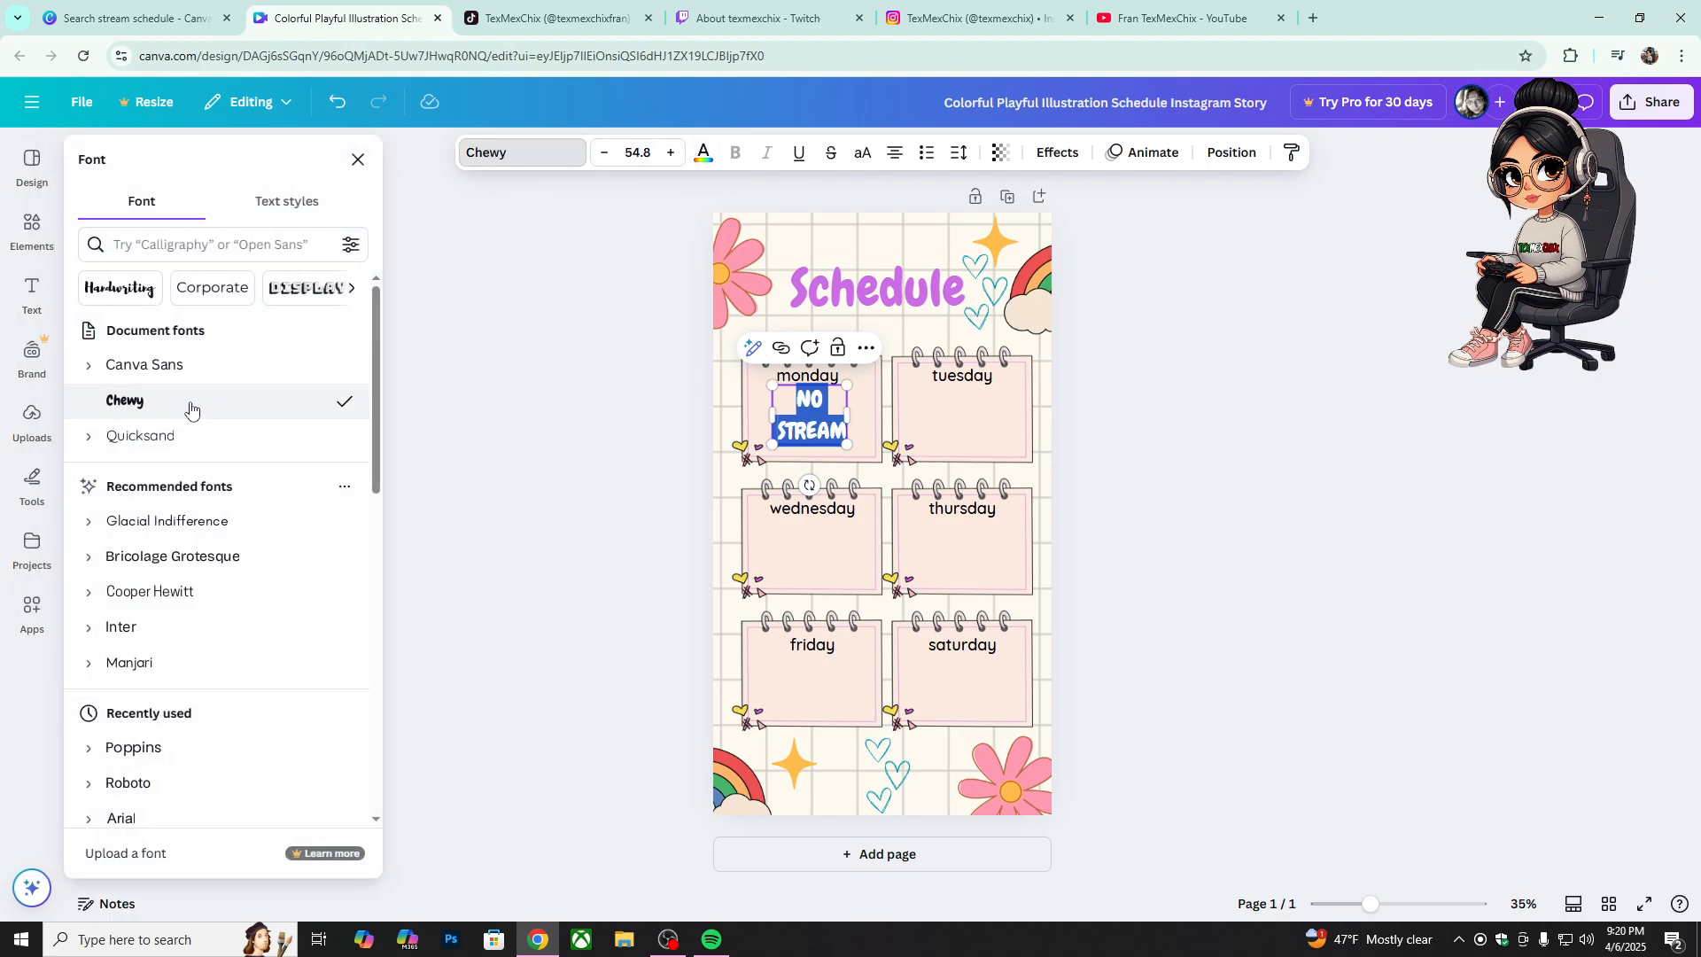
pyautogui.scroll(-3, 212, 704)
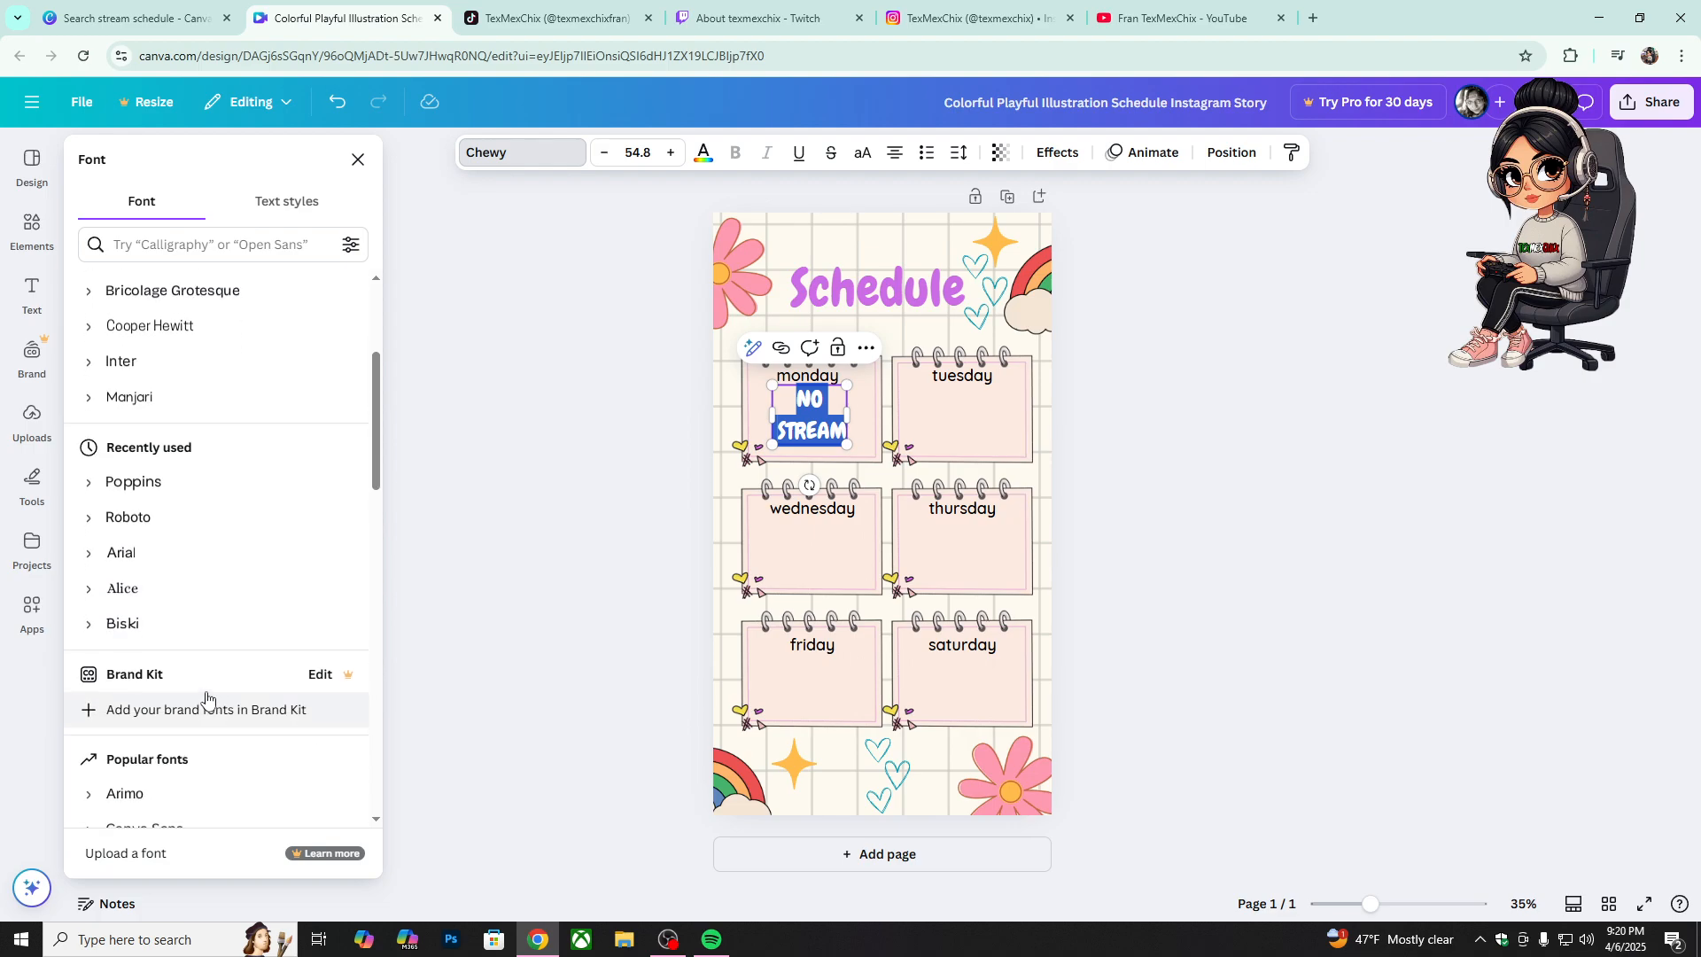
pyautogui.scroll(-2, 207, 699)
pyautogui.scroll(-2, 202, 691)
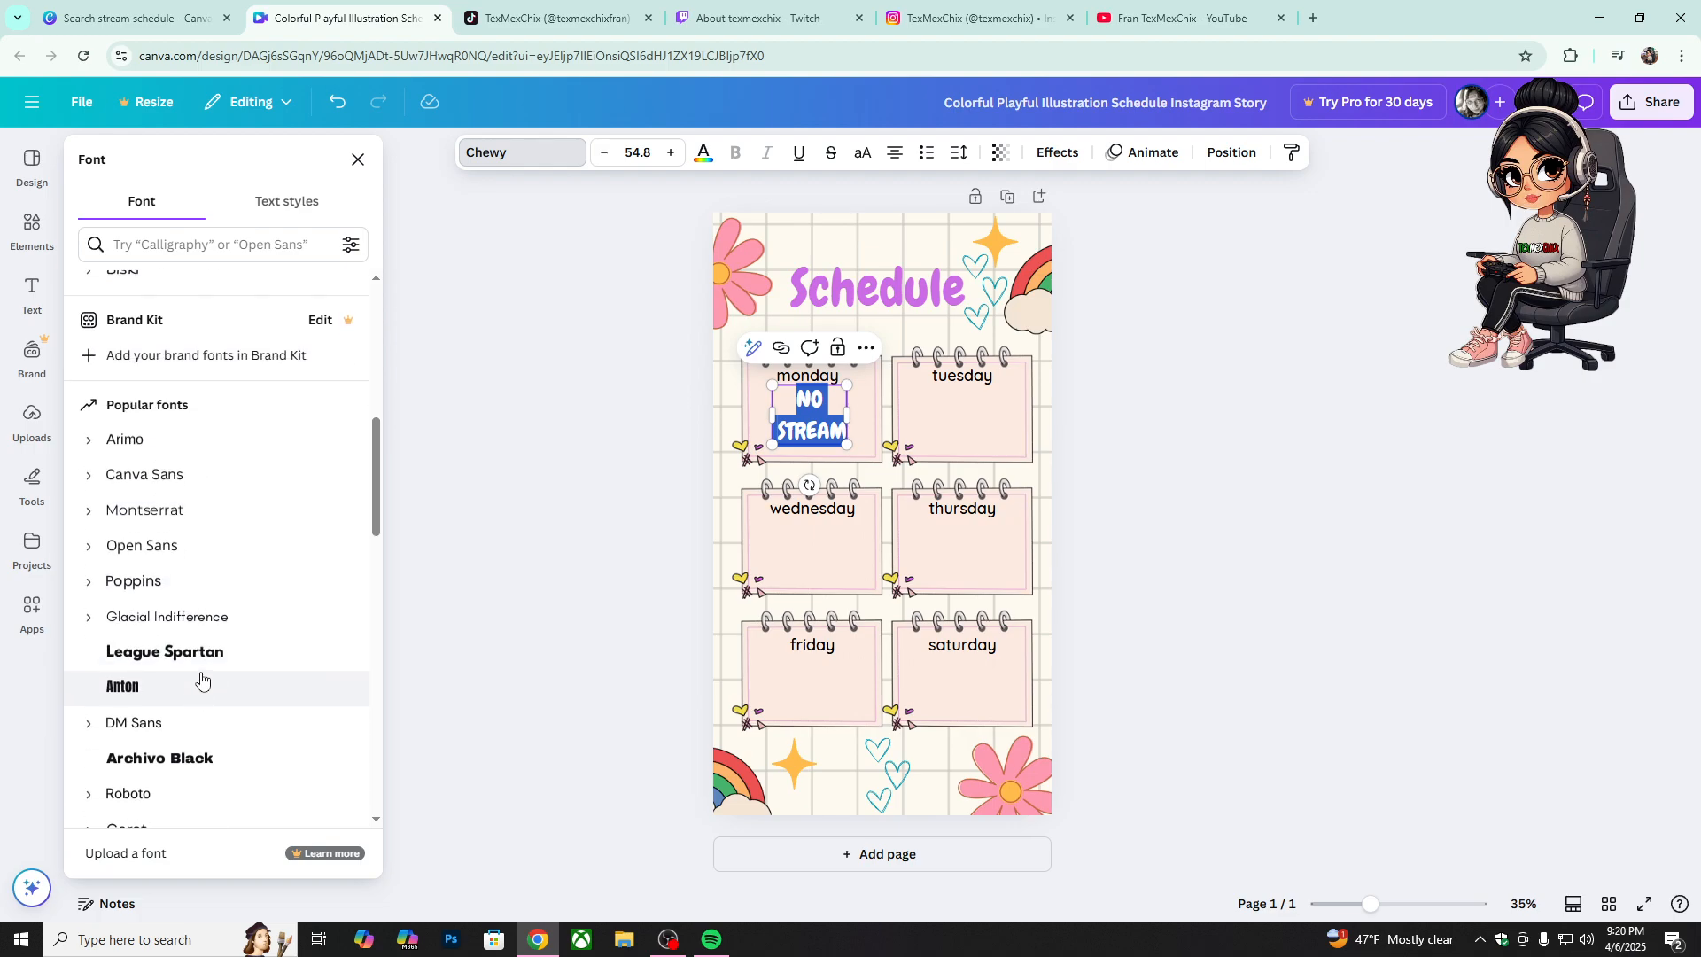
pyautogui.scroll(-2, 202, 682)
pyautogui.scroll(-3, 201, 680)
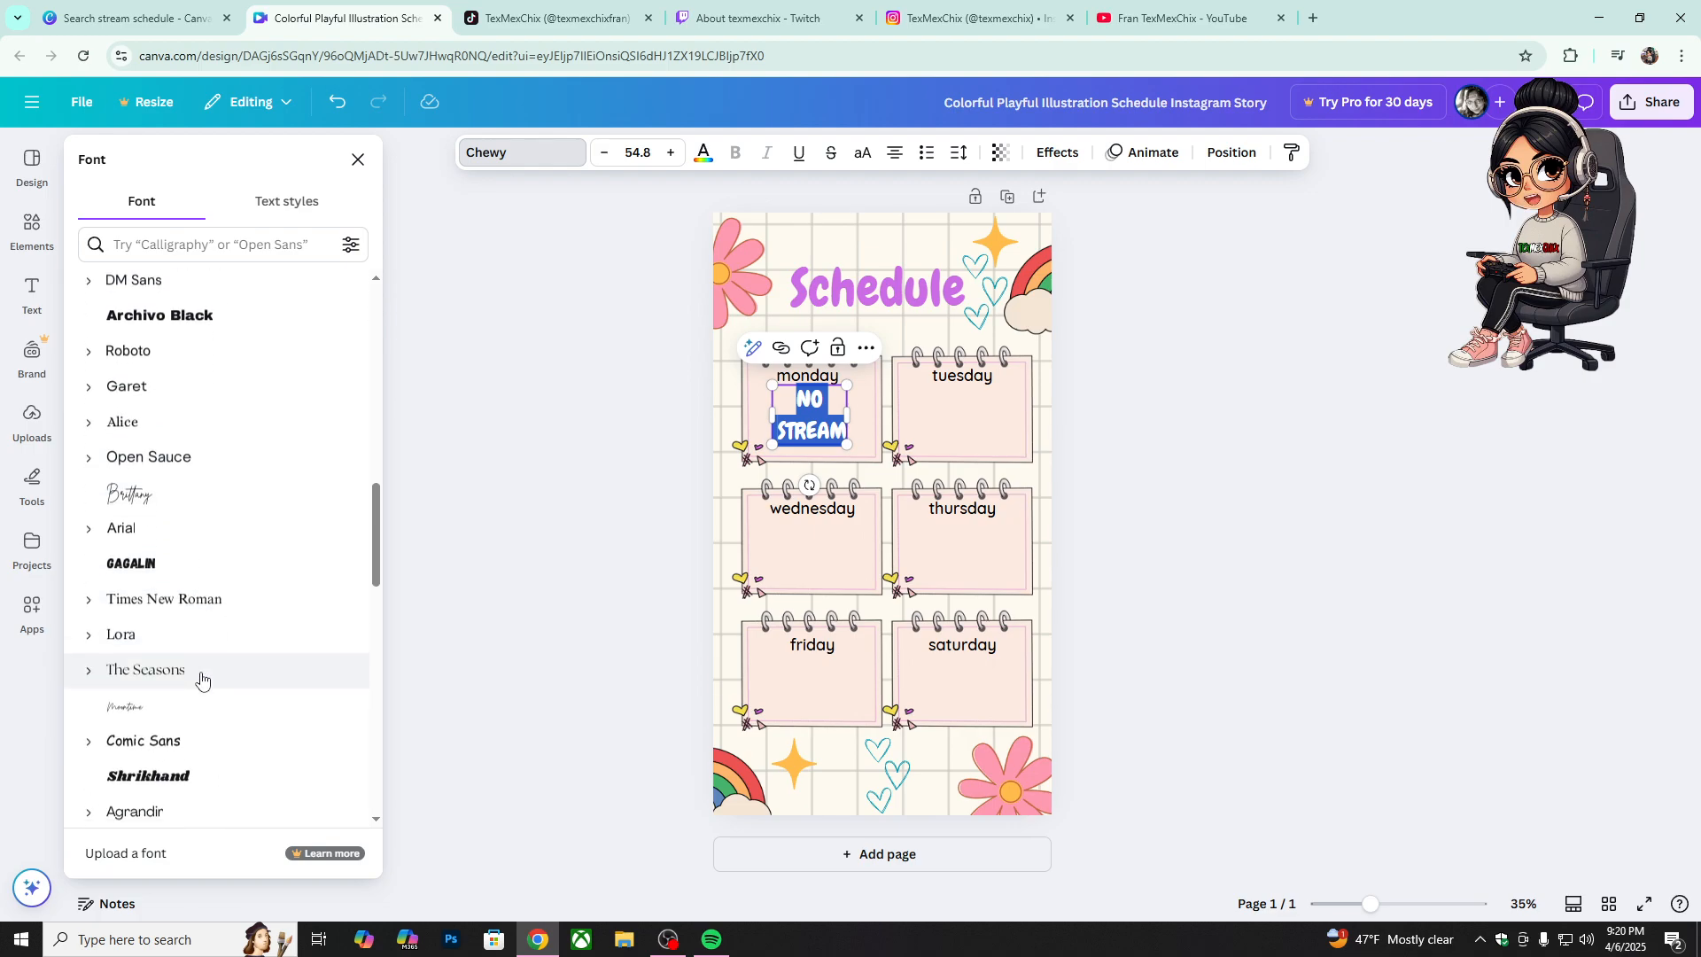
pyautogui.click(165, 571)
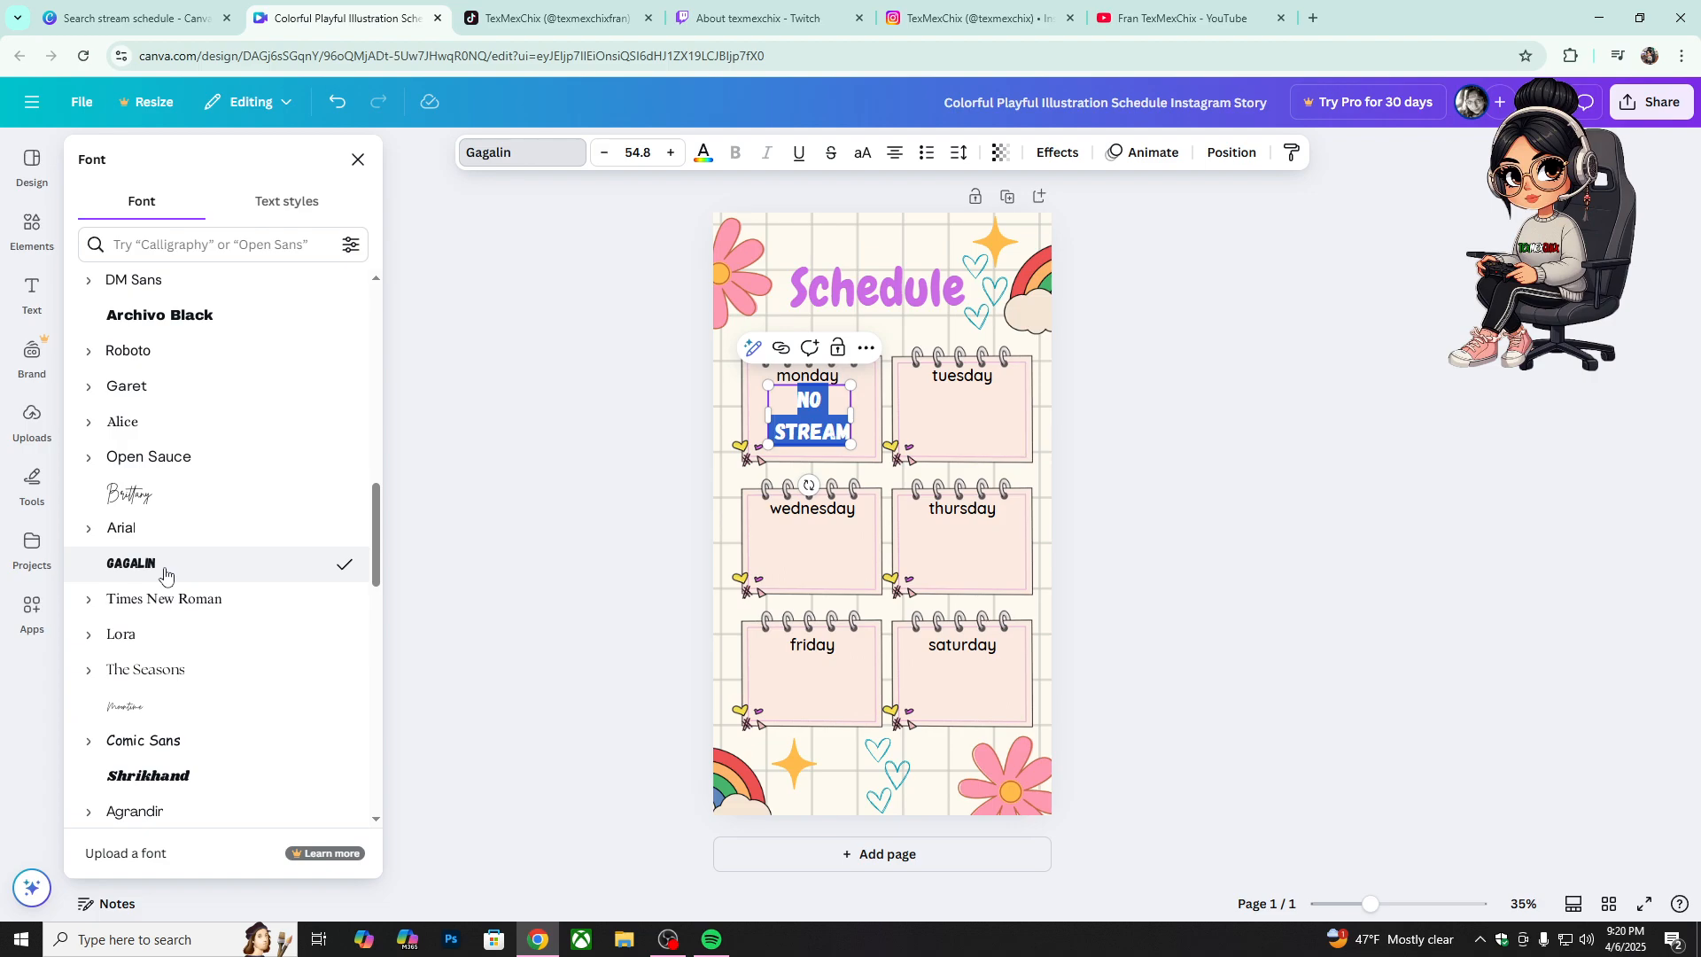
pyautogui.click(186, 777)
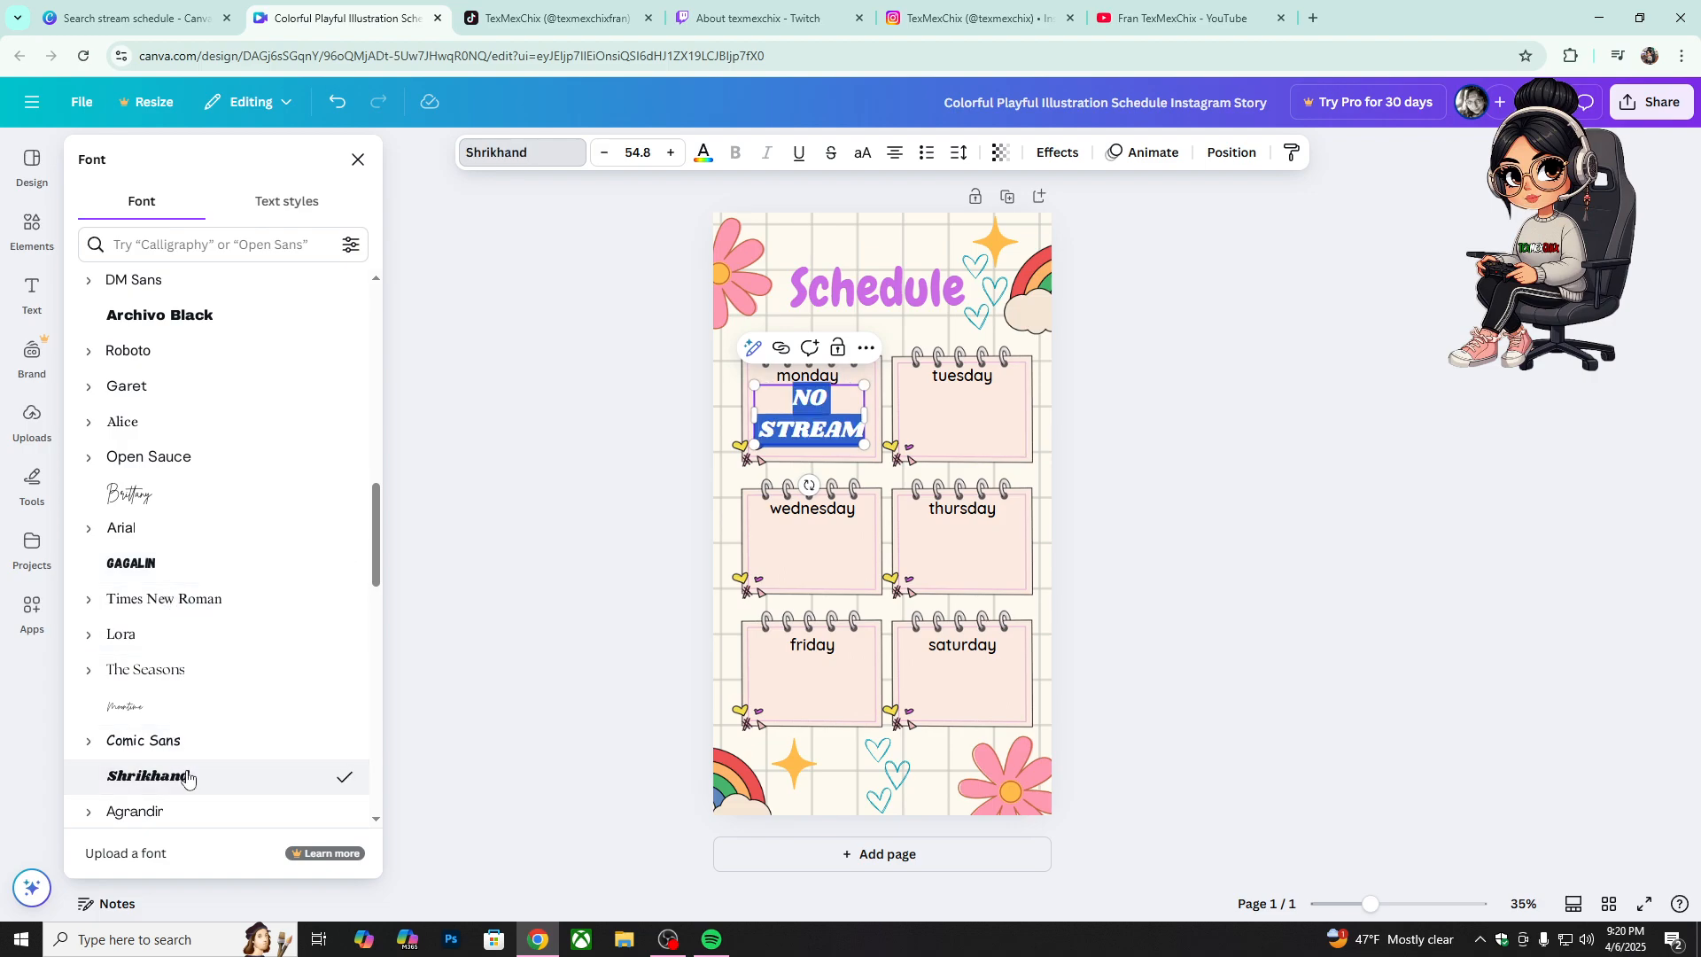
pyautogui.click(181, 749)
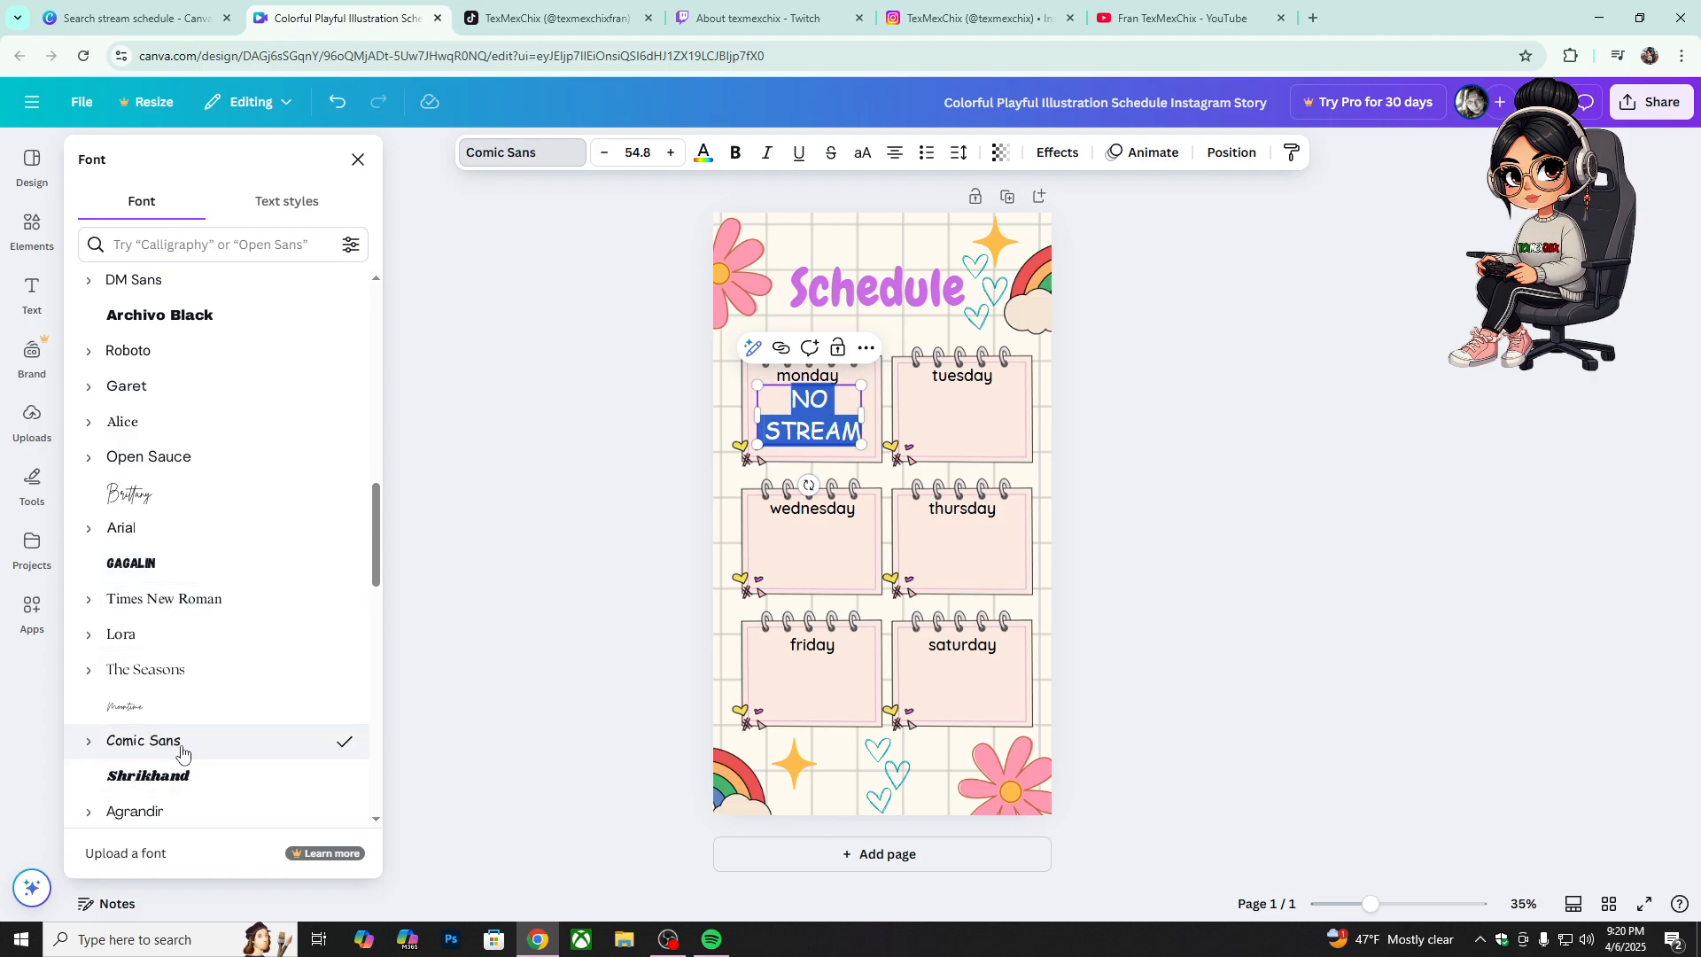
pyautogui.scroll(-3, 182, 751)
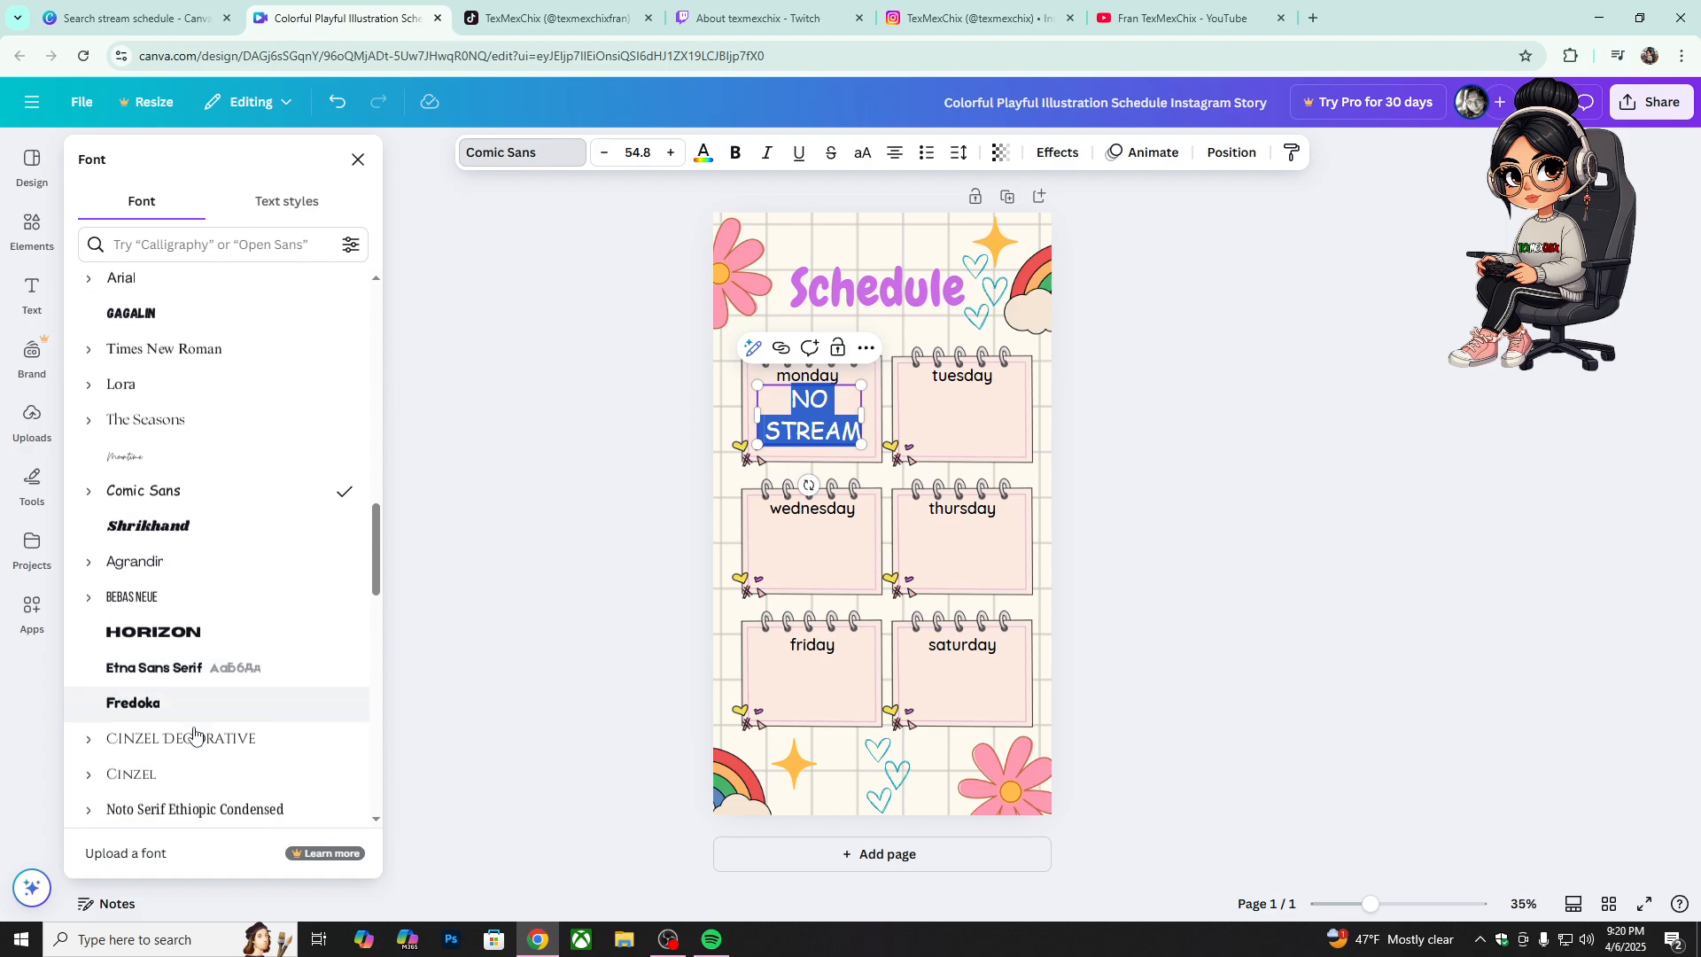
pyautogui.click(177, 696)
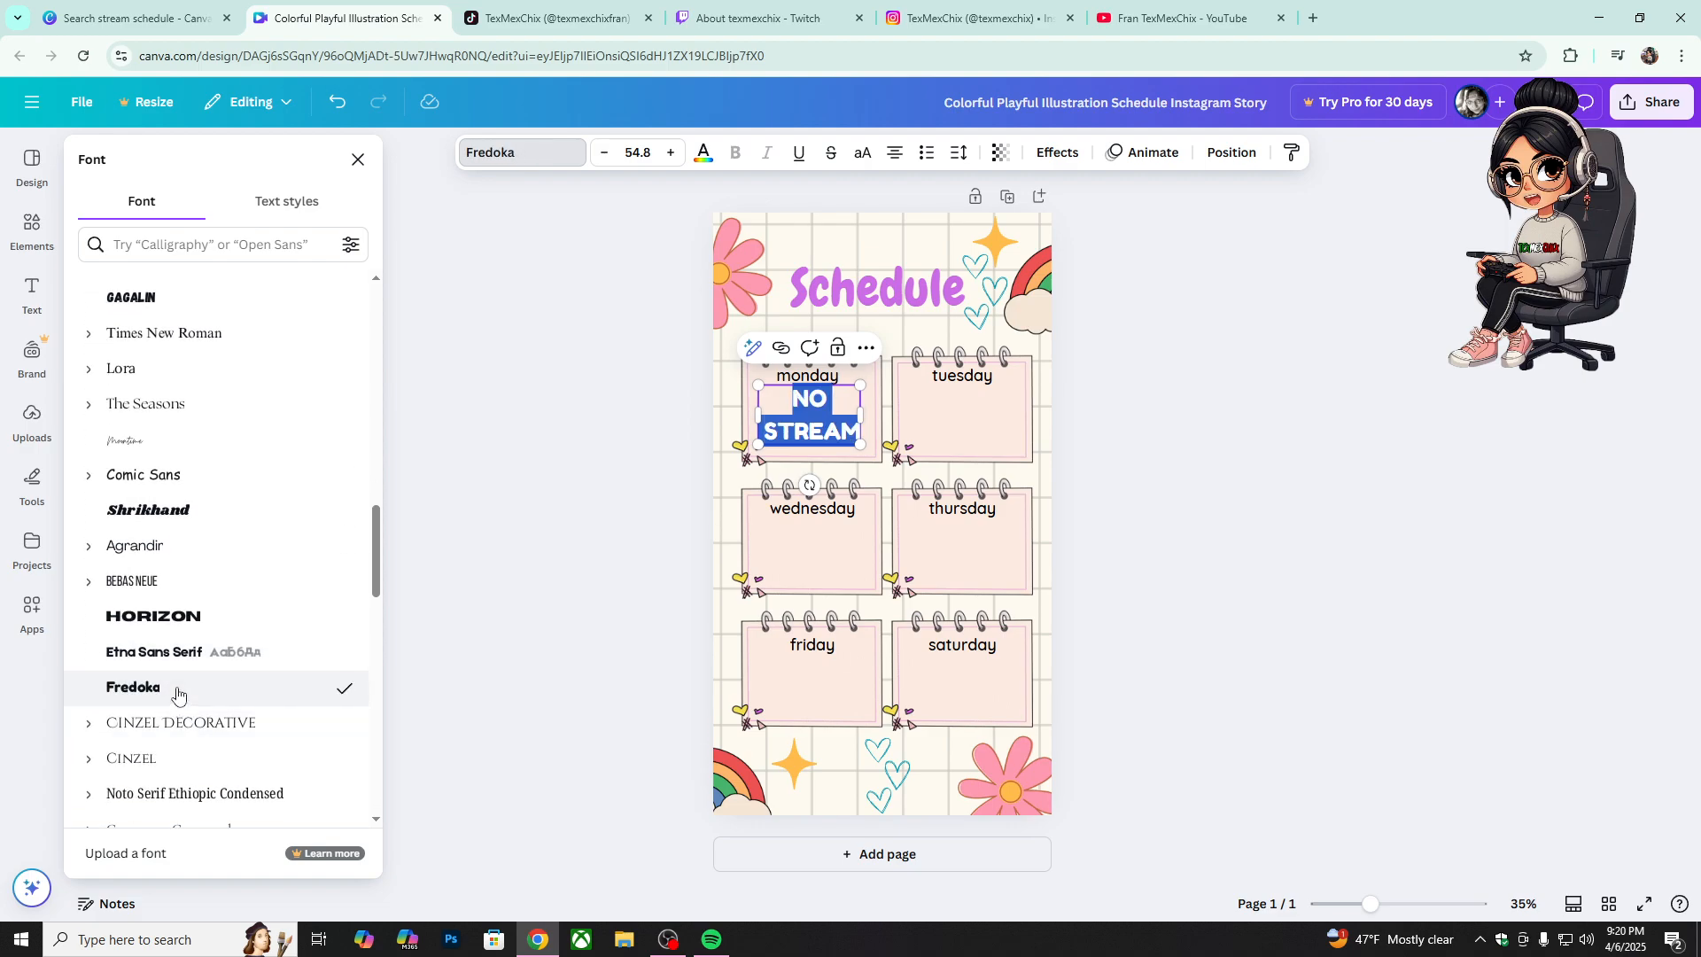
# Step: Set Monday's "NO STREAM" text in the Lilita One font
pyautogui.scroll(-2, 179, 692)
pyautogui.click(182, 689)
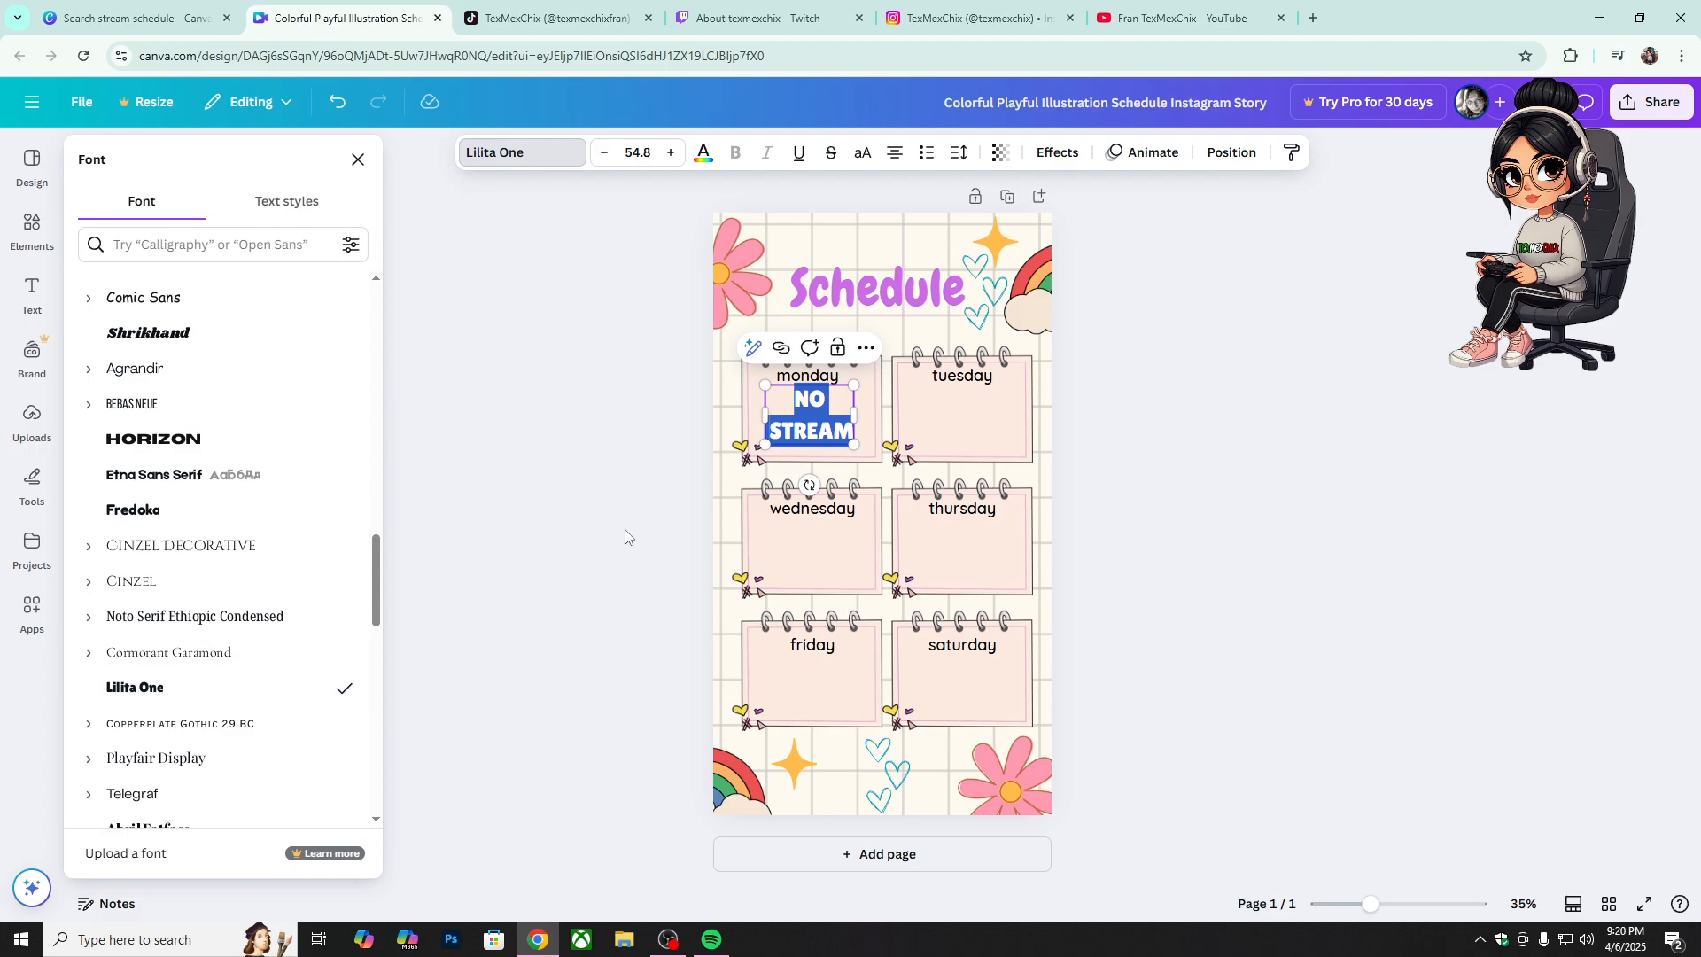
pyautogui.click(656, 465)
pyautogui.click(1234, 432)
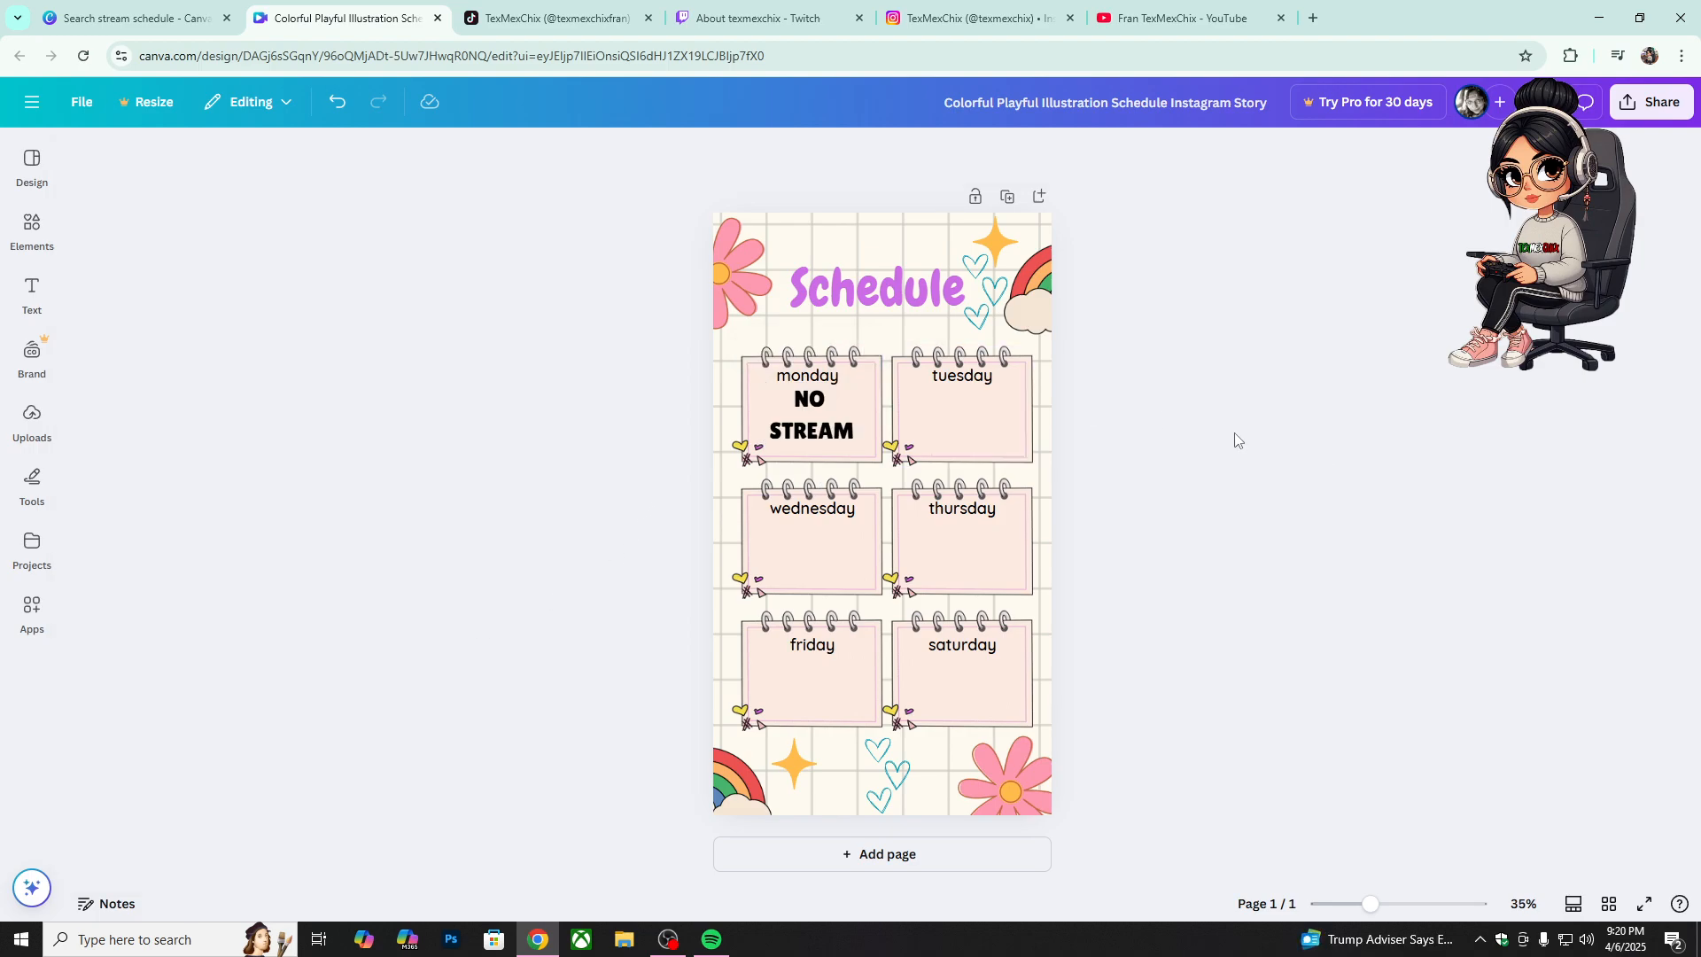
# Step: Apply the Outline text effect to both lines of Monday's "NO STREAM" text
pyautogui.click(825, 428)
pyautogui.doubleClick(826, 427)
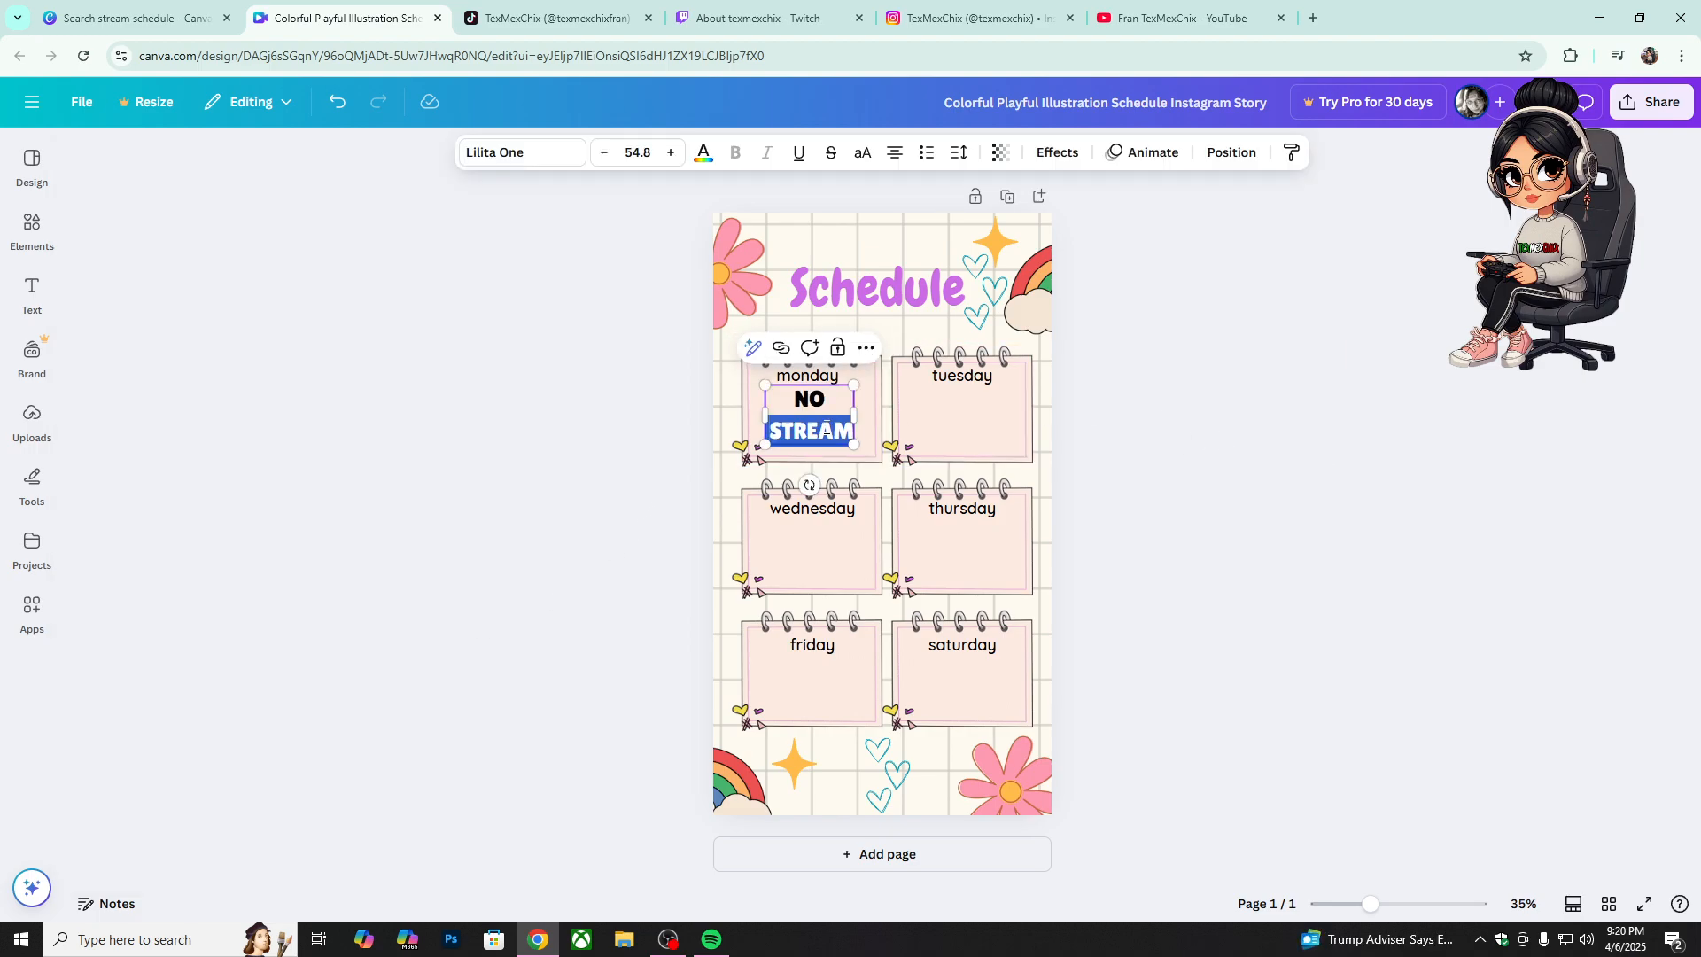
pyautogui.click(826, 428)
pyautogui.moveTo(848, 428); pyautogui.dragTo(791, 396)
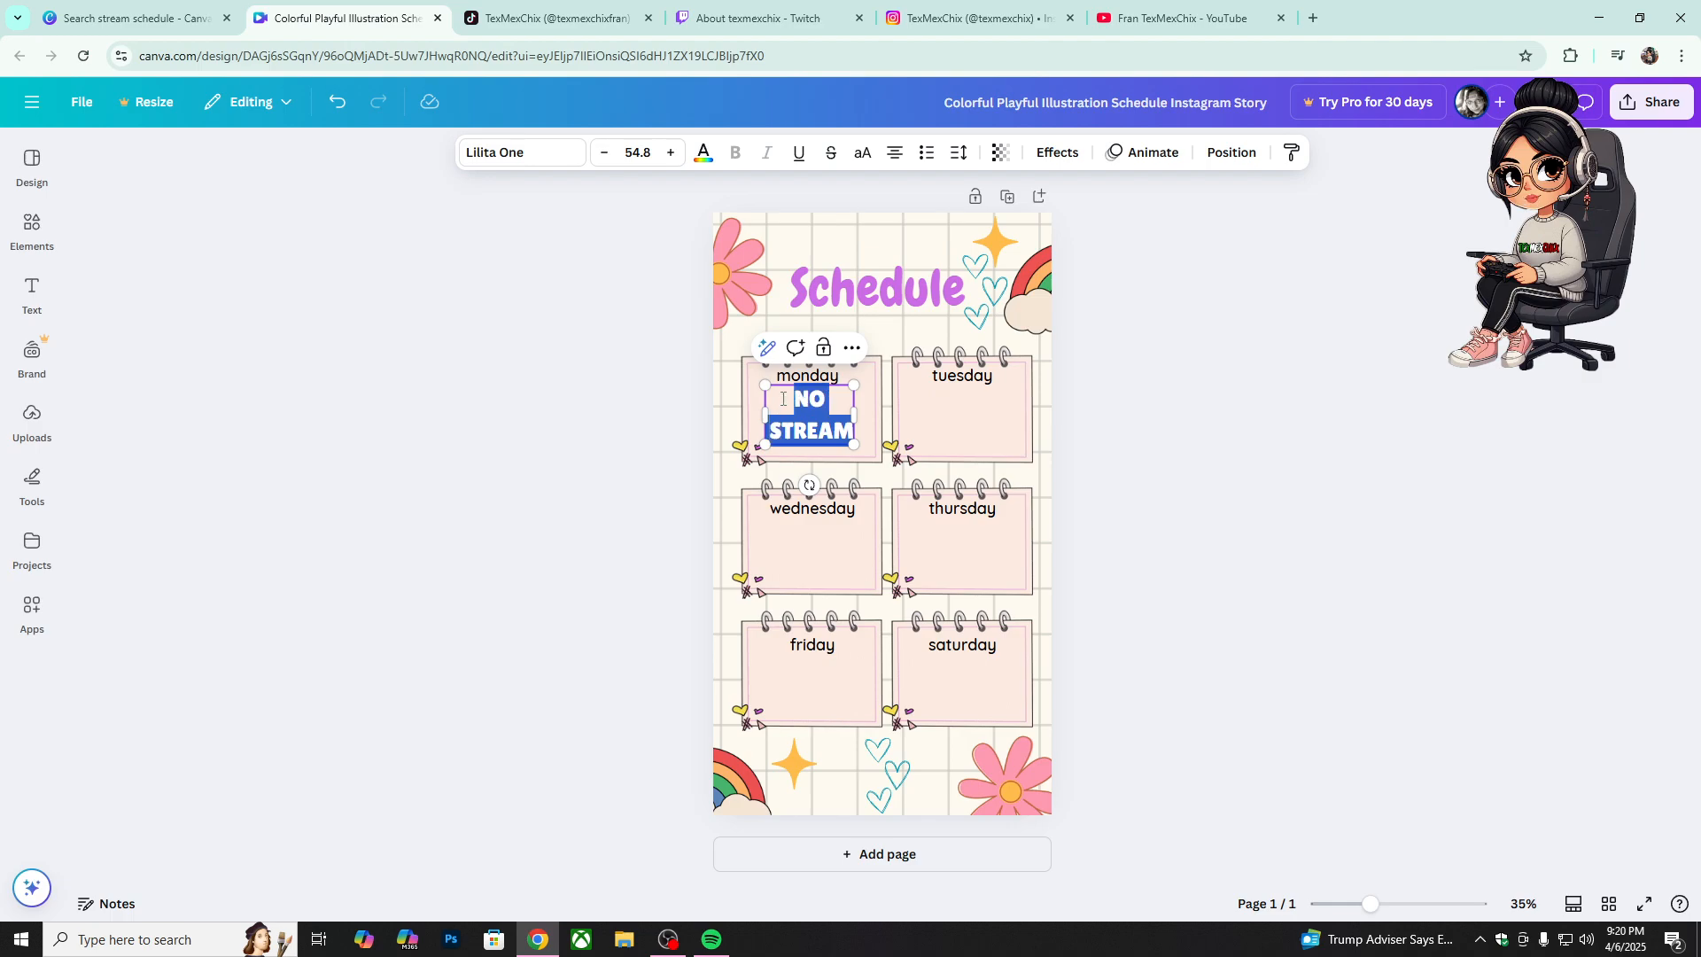
pyautogui.click(1059, 152)
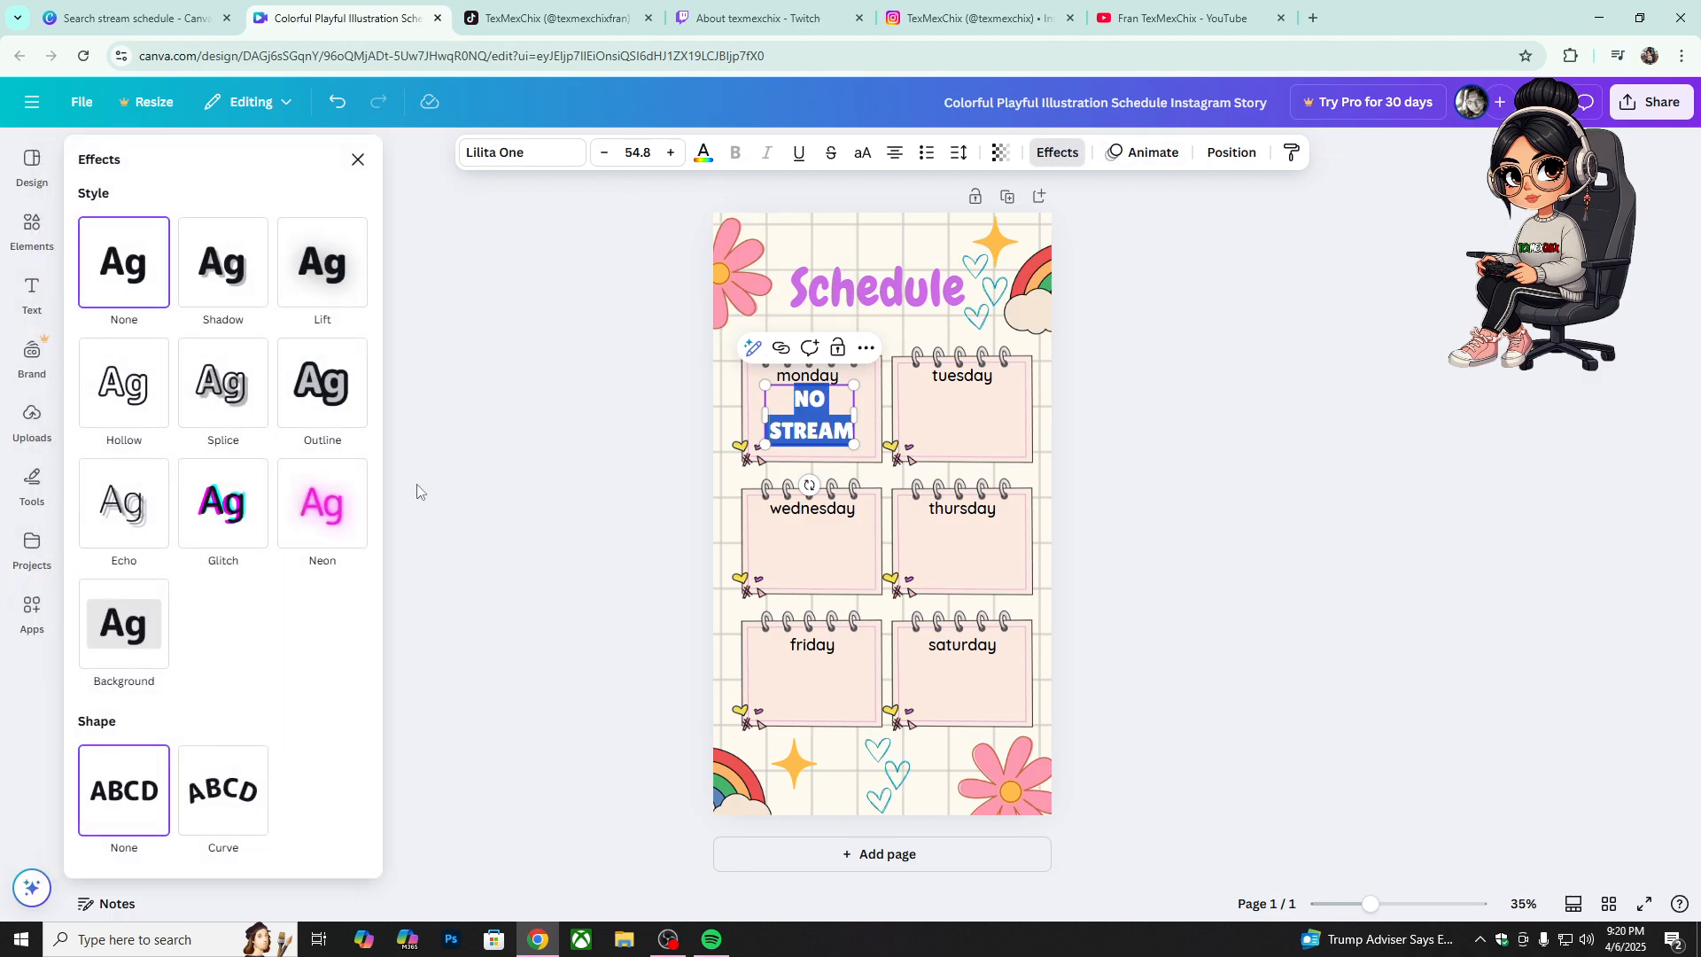
pyautogui.click(321, 394)
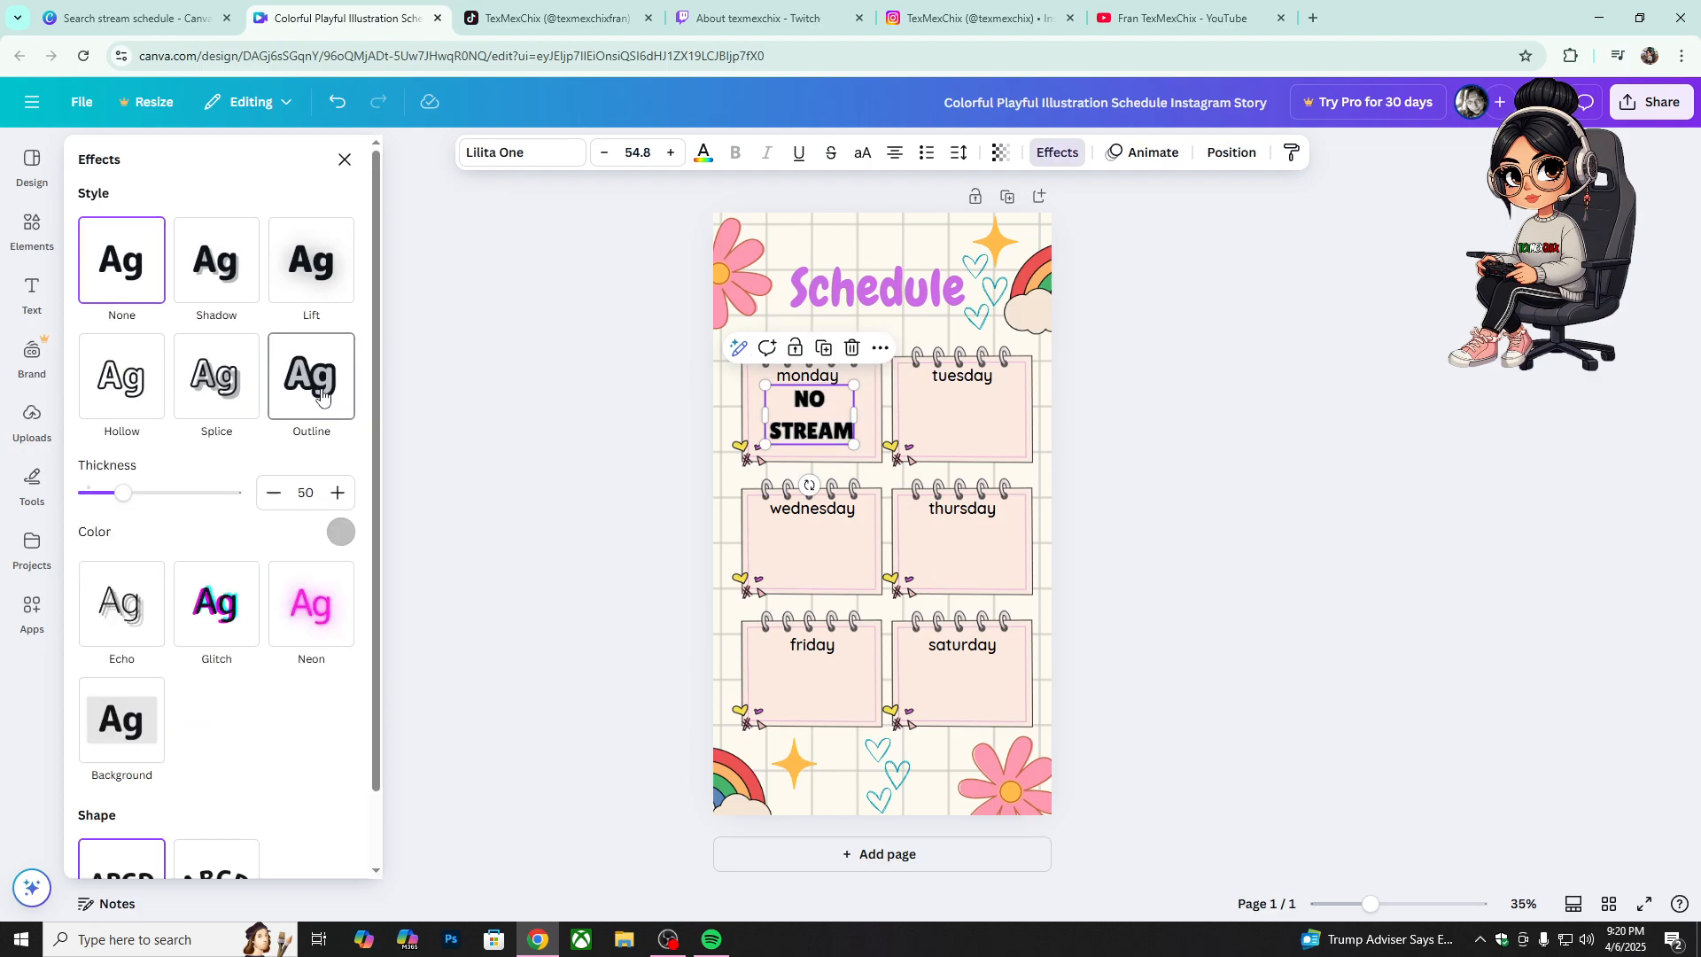
# Step: Try the document's teal, cream and red as the outline color of "NO STREAM" and settle on purple
pyautogui.click(341, 532)
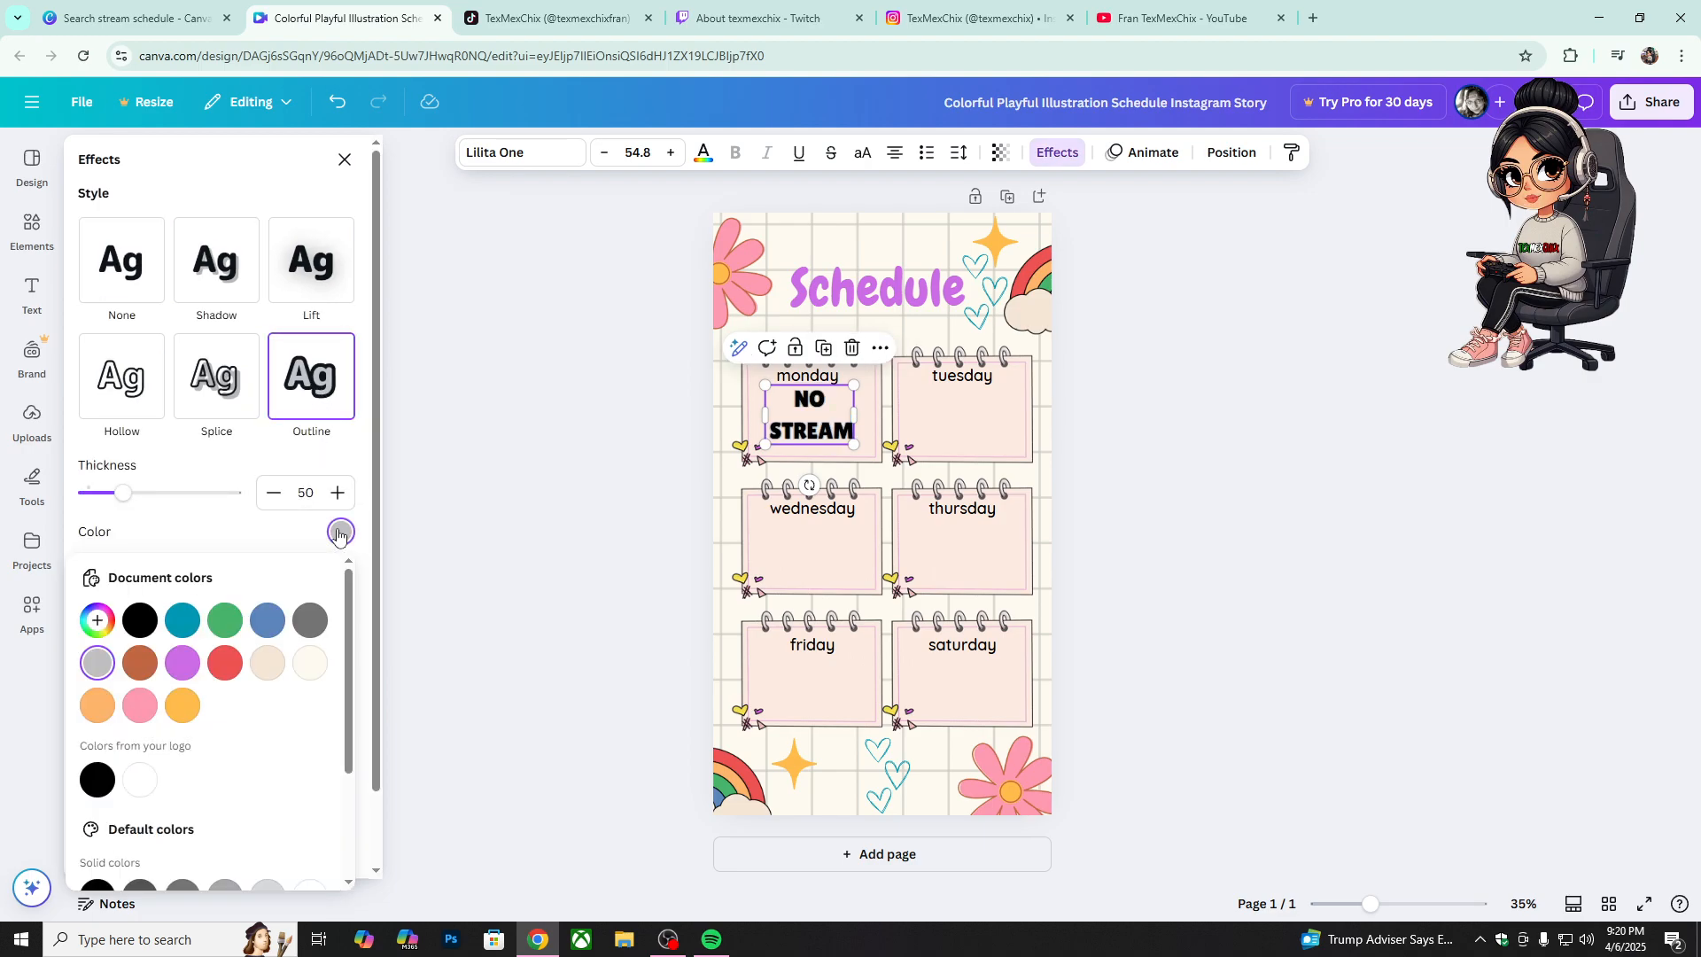
pyautogui.click(189, 624)
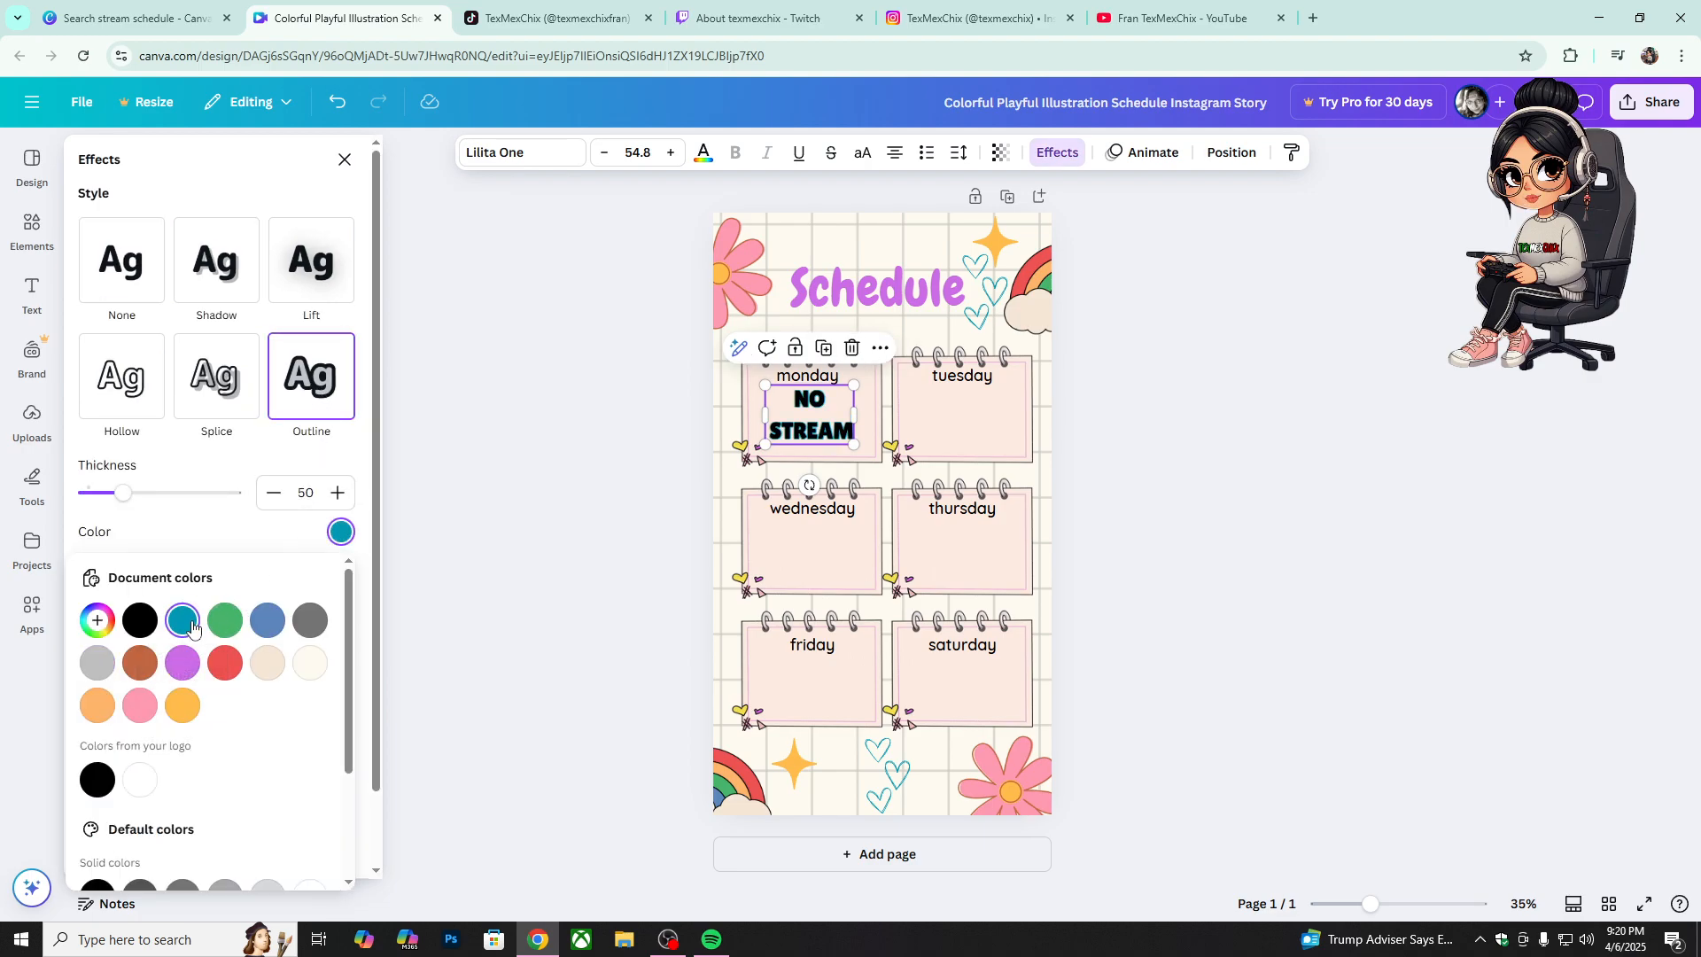
pyautogui.click(310, 663)
pyautogui.click(226, 663)
pyautogui.click(182, 664)
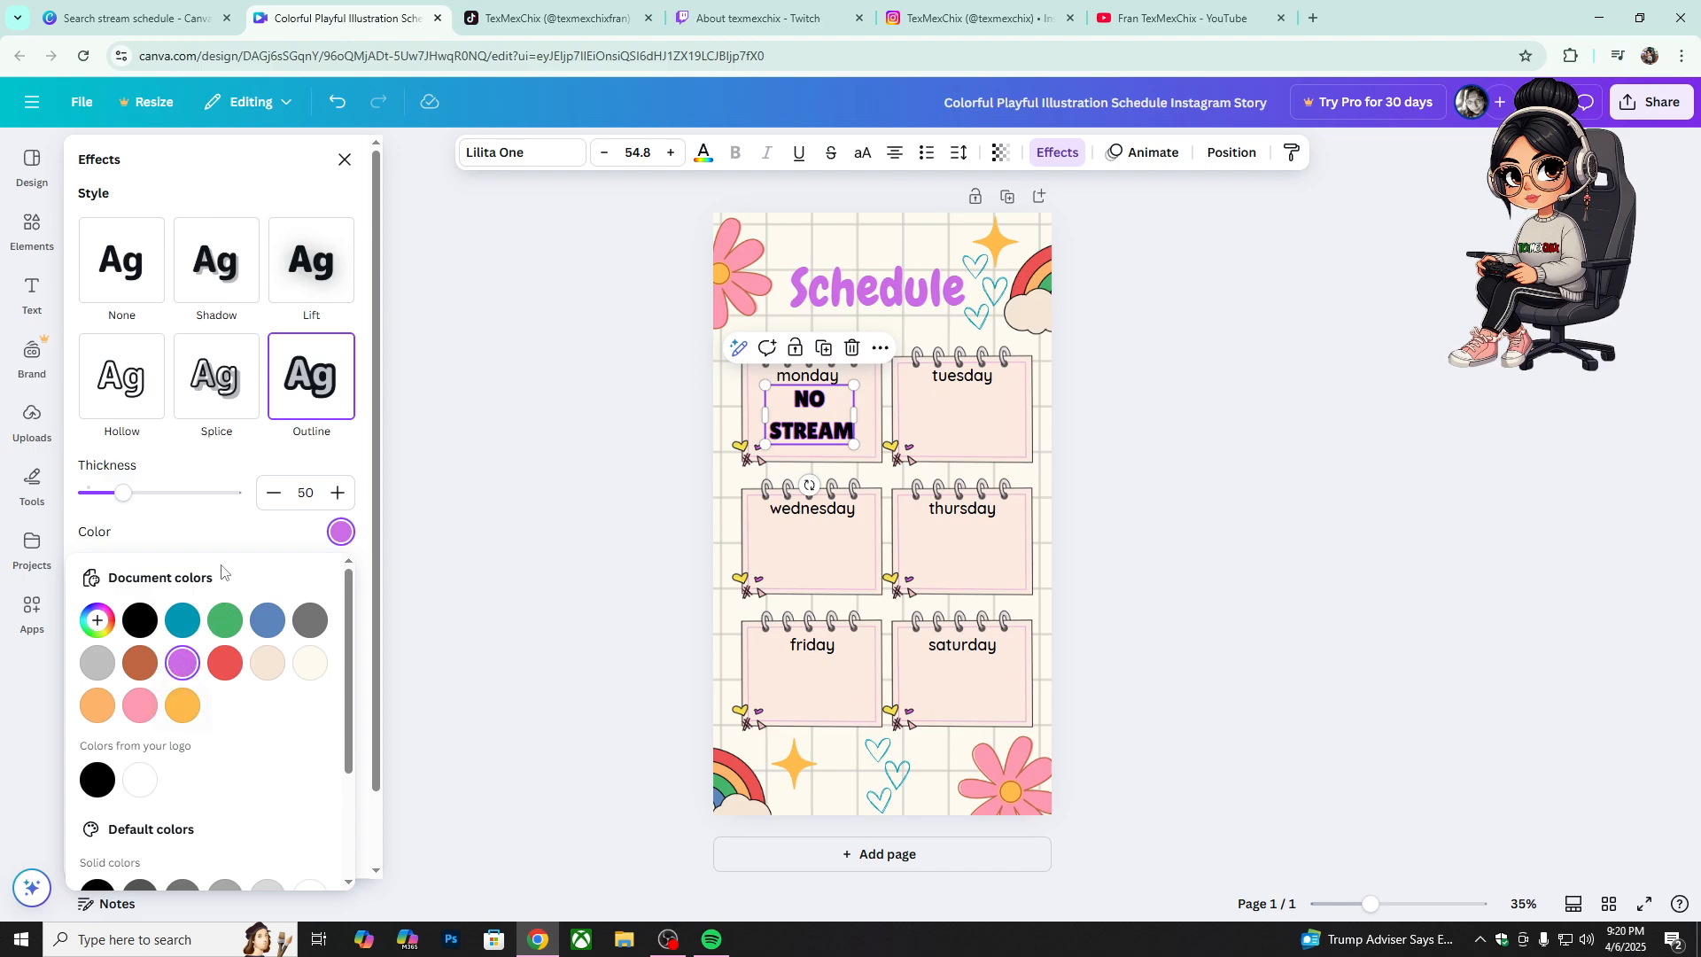
# Step: Thicken the purple outline of Monday's "NO STREAM" text to 156
pyautogui.click(125, 504)
pyautogui.moveTo(125, 504); pyautogui.dragTo(203, 502)
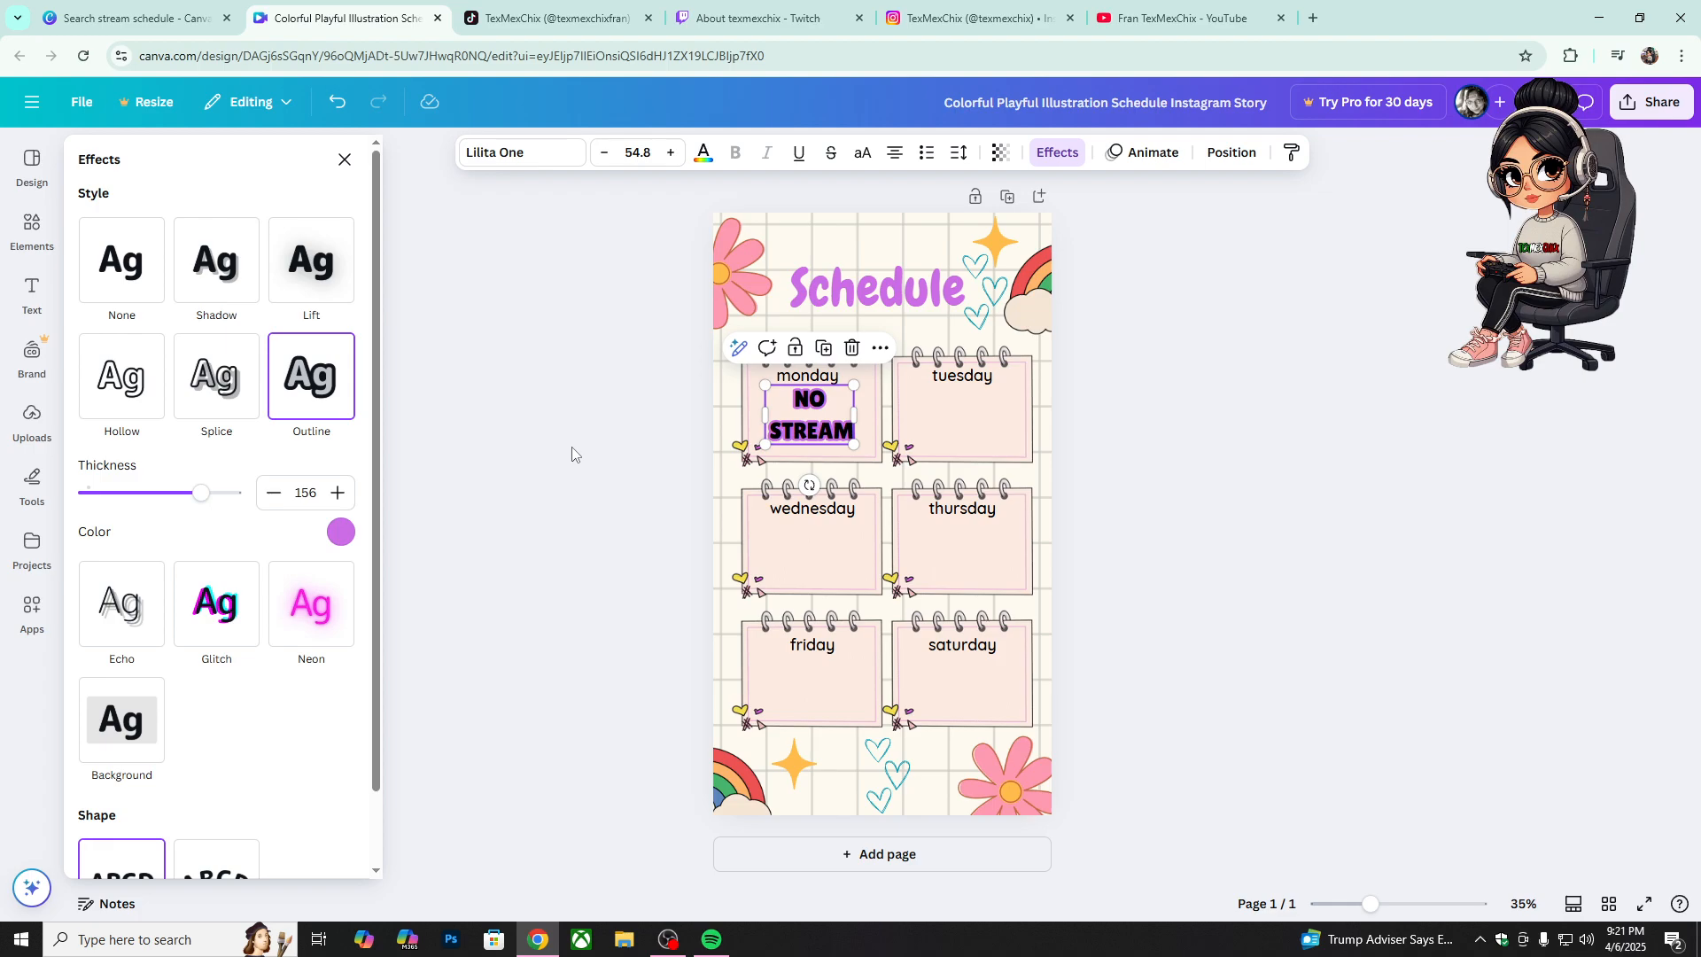
pyautogui.press('Escape')
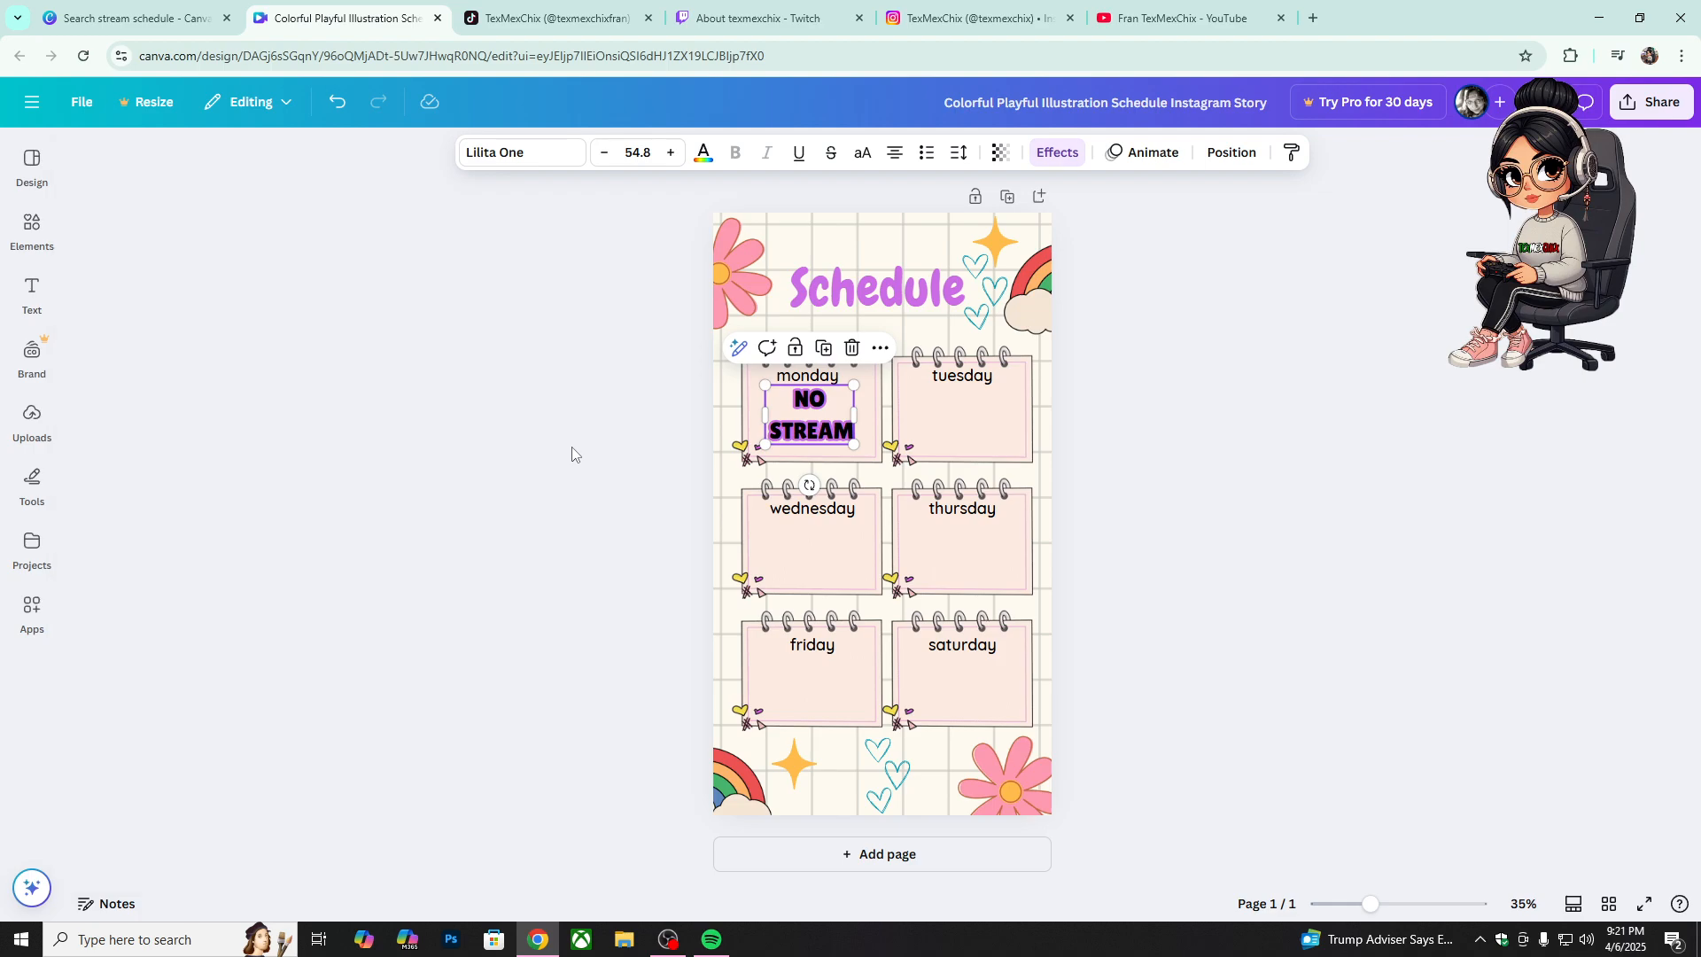
# Step: Duplicate Monday's outlined "NO STREAM" text and place the copy in the Saturday box below the day name
pyautogui.click(822, 431)
pyautogui.click(873, 430)
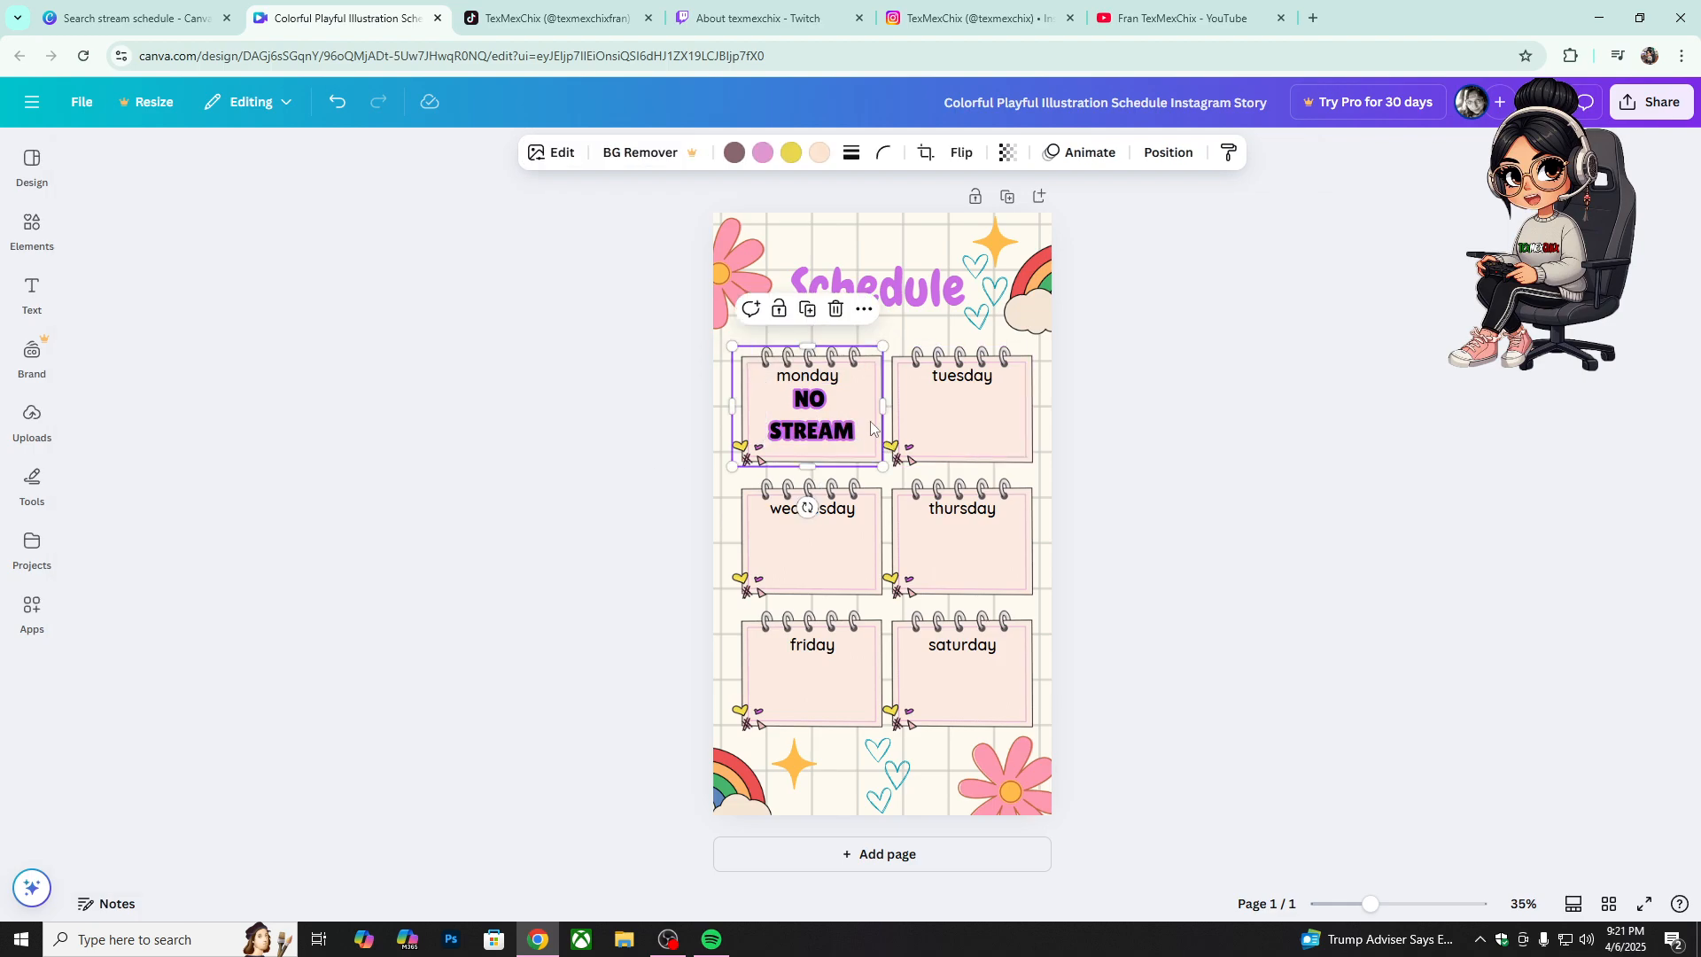
pyautogui.click(834, 431)
pyautogui.click(824, 348)
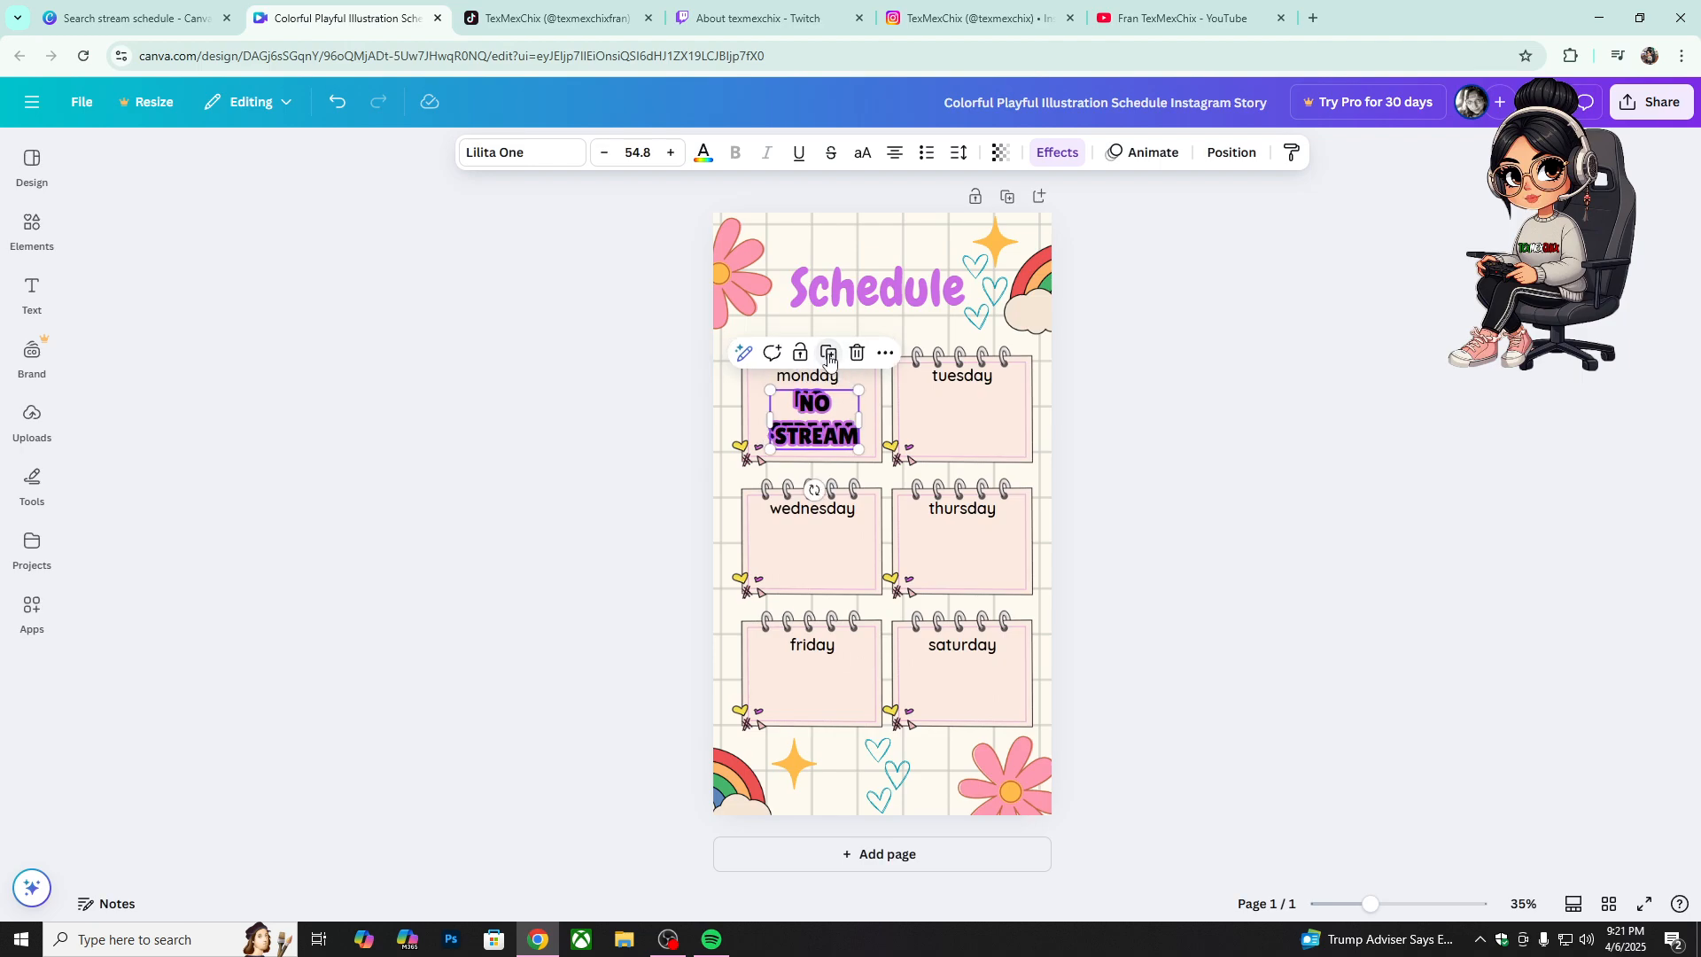
pyautogui.moveTo(821, 440); pyautogui.dragTo(958, 698)
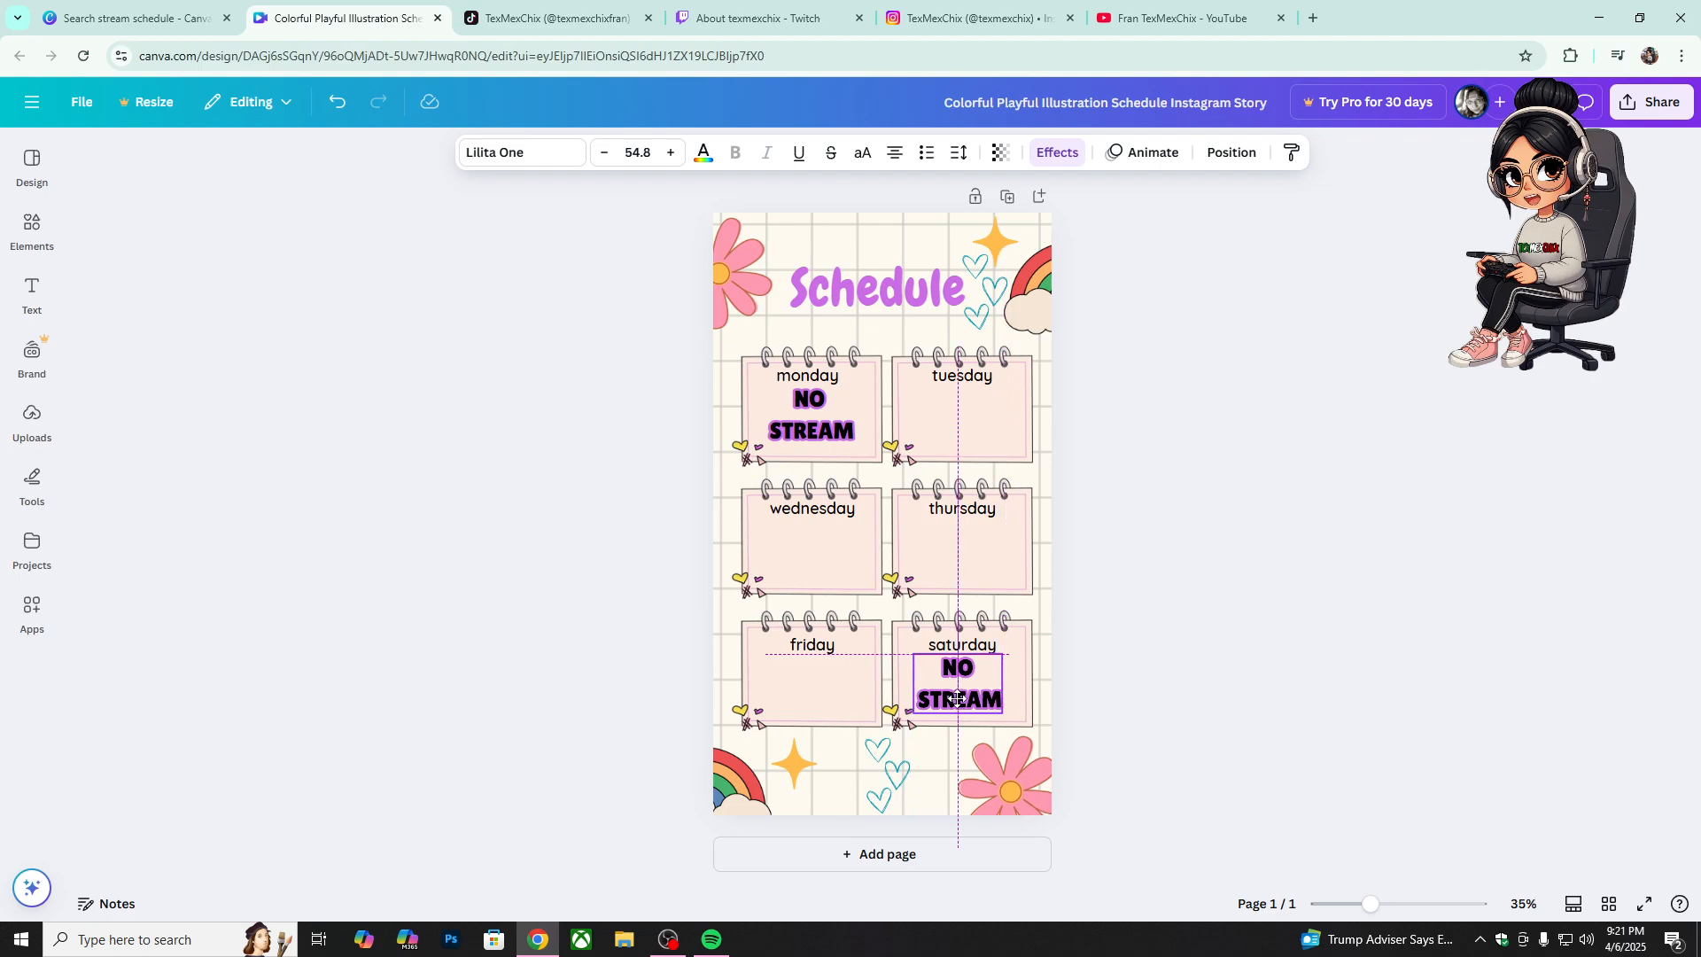
pyautogui.moveTo(957, 708); pyautogui.dragTo(957, 699)
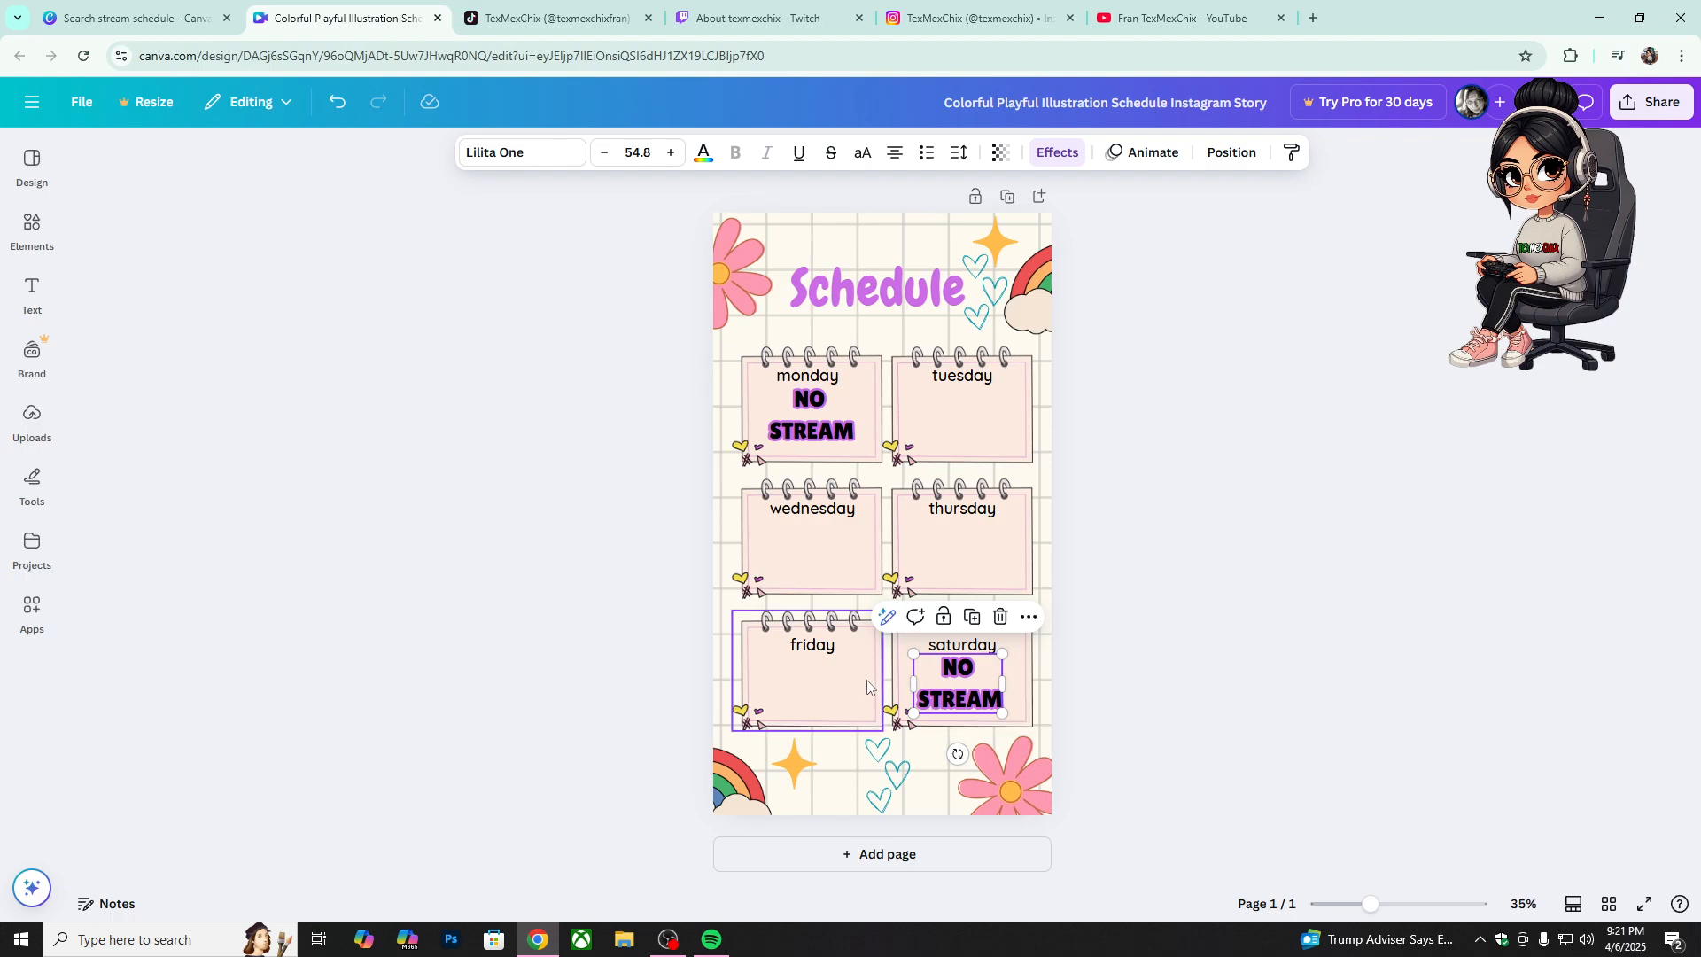
pyautogui.click(1201, 594)
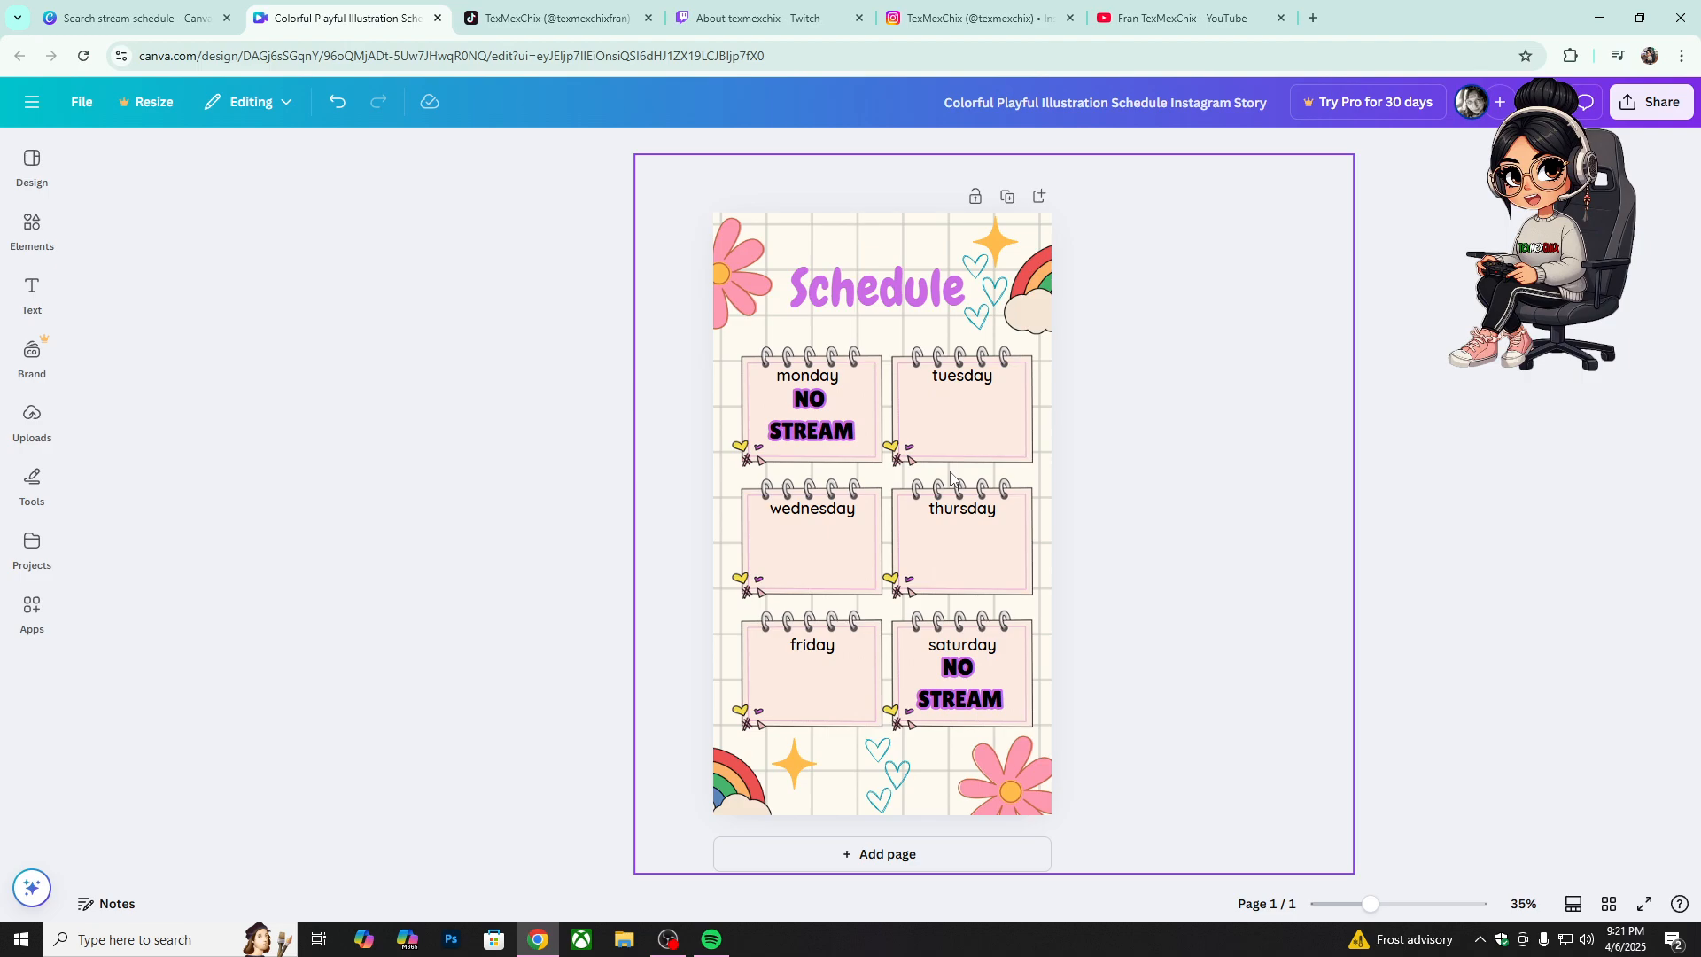
# Step: Duplicate Monday's "NO STREAM" text again and place the copy in the Thursday box, aligned with Saturday's
pyautogui.click(820, 432)
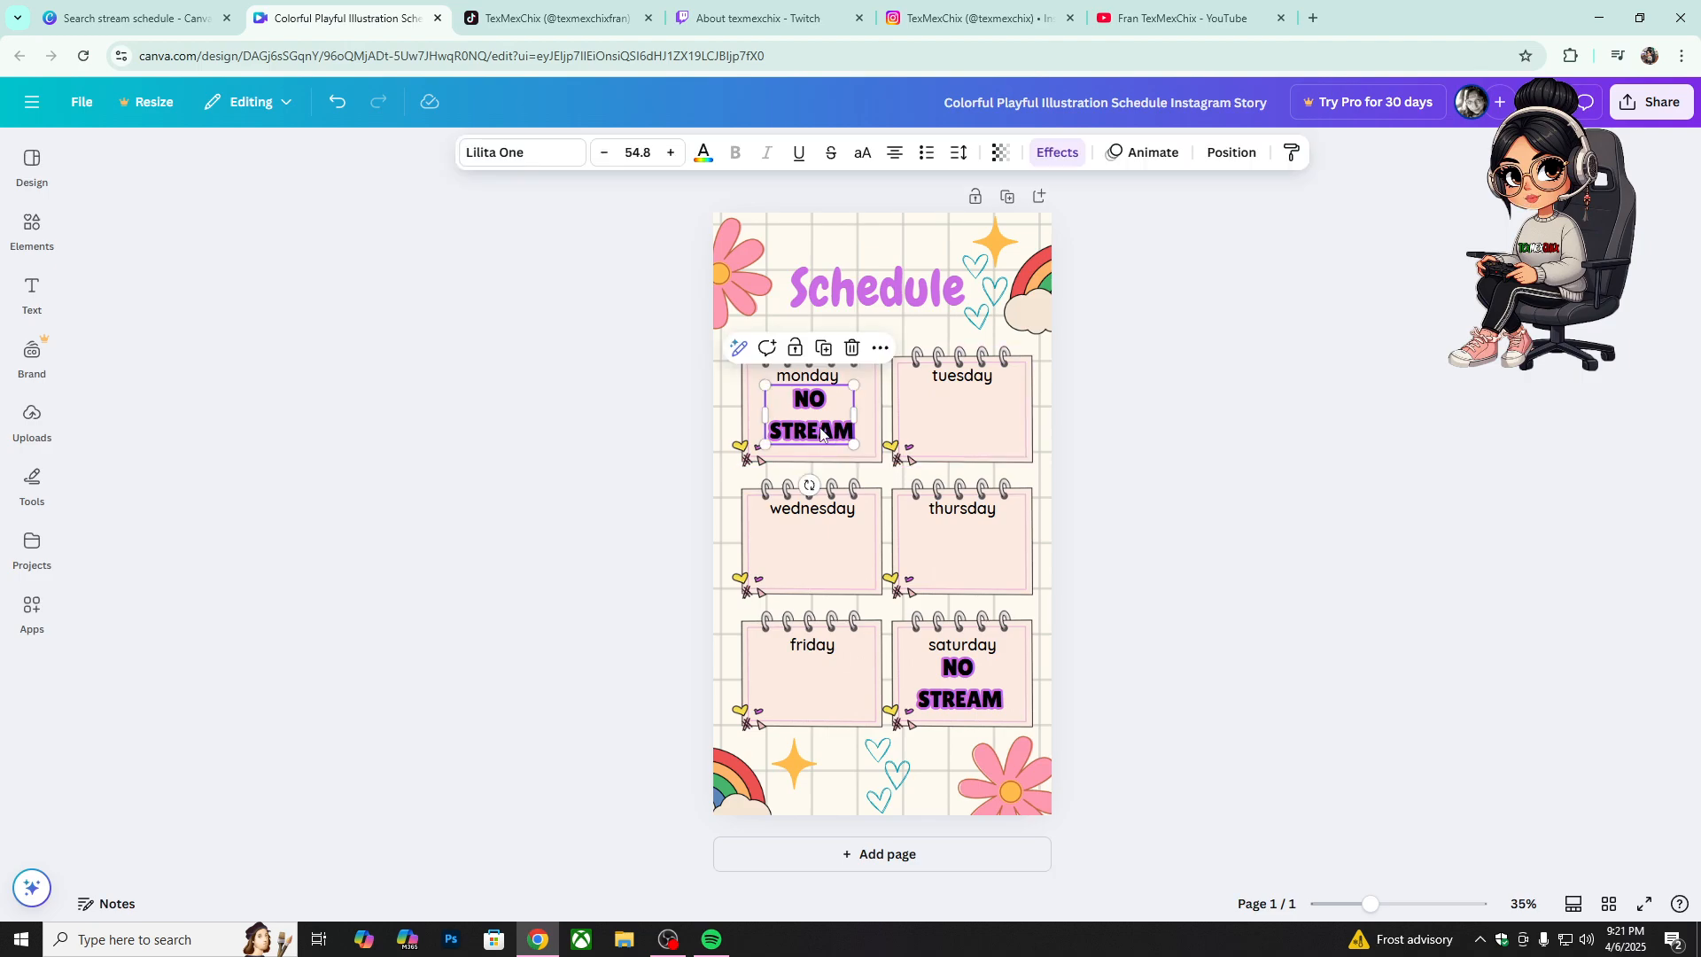
pyautogui.click(825, 352)
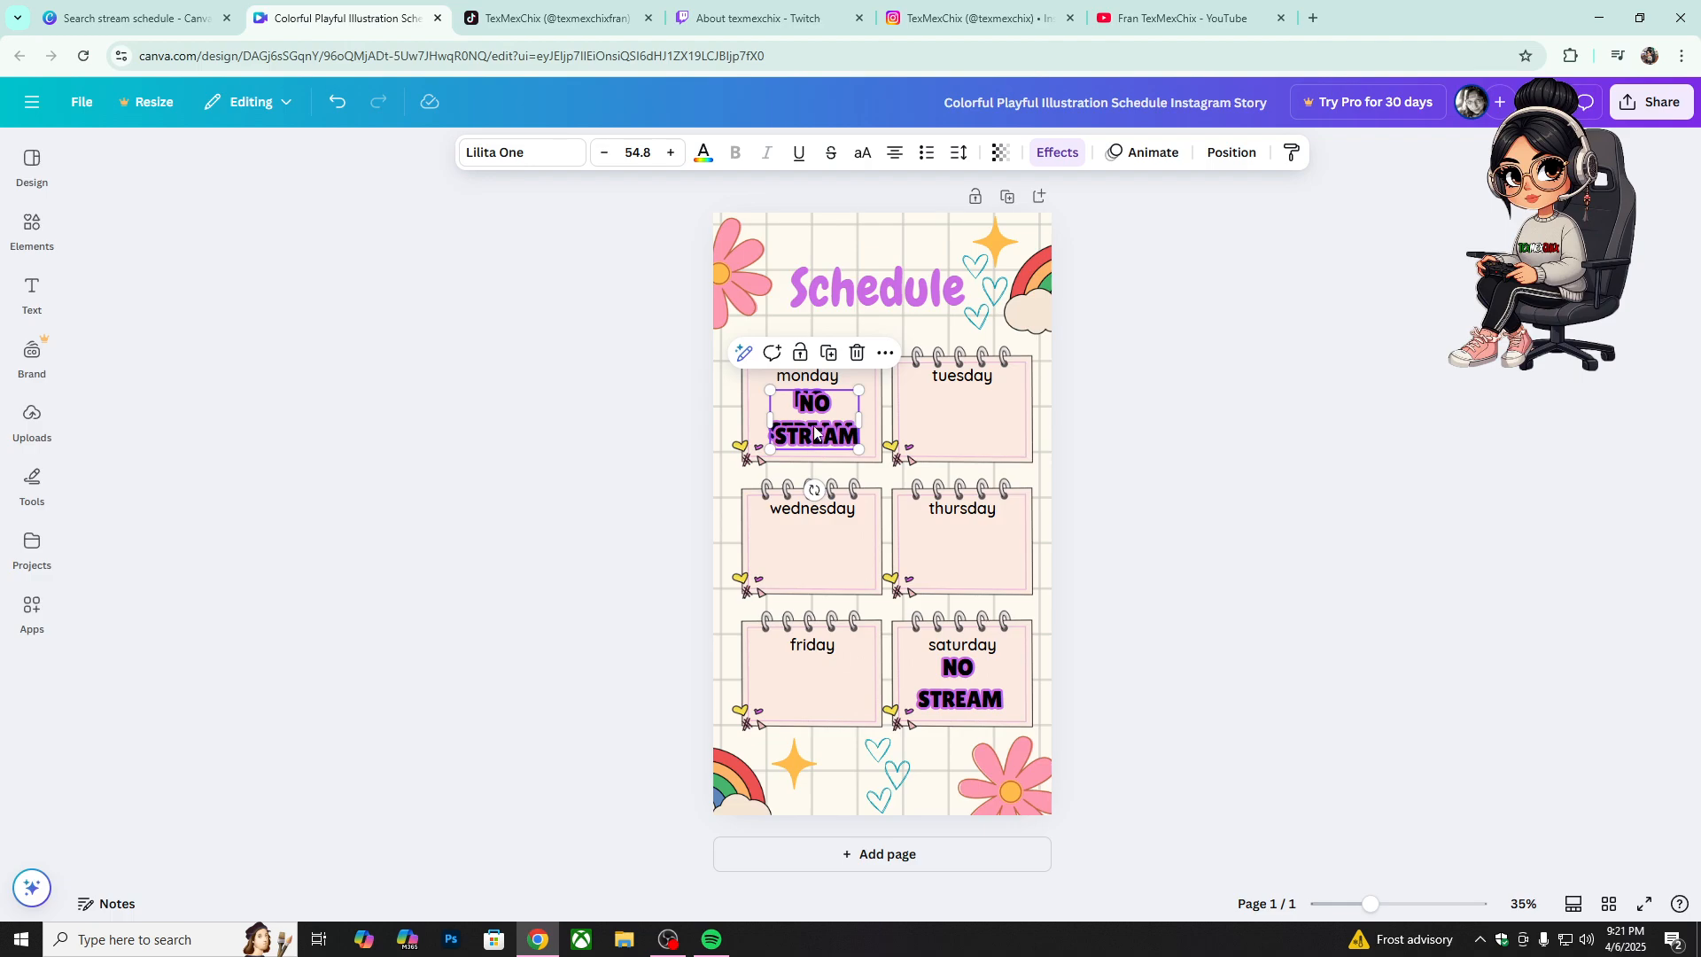
pyautogui.moveTo(811, 425); pyautogui.dragTo(956, 559)
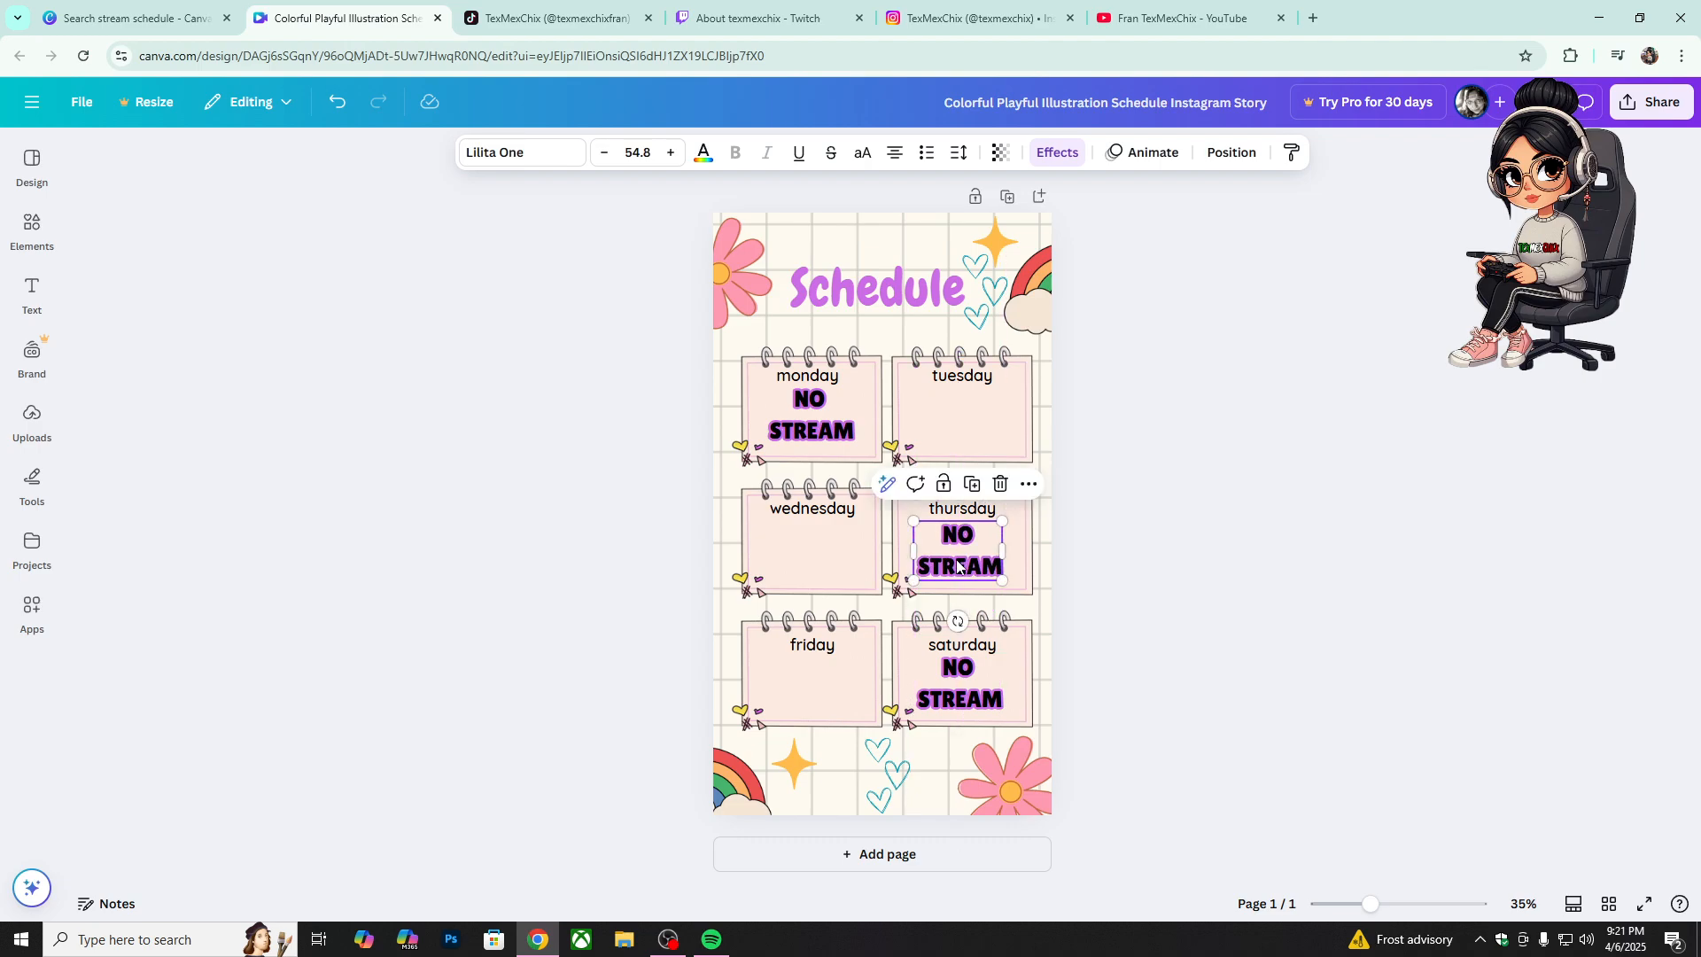
pyautogui.click(1123, 555)
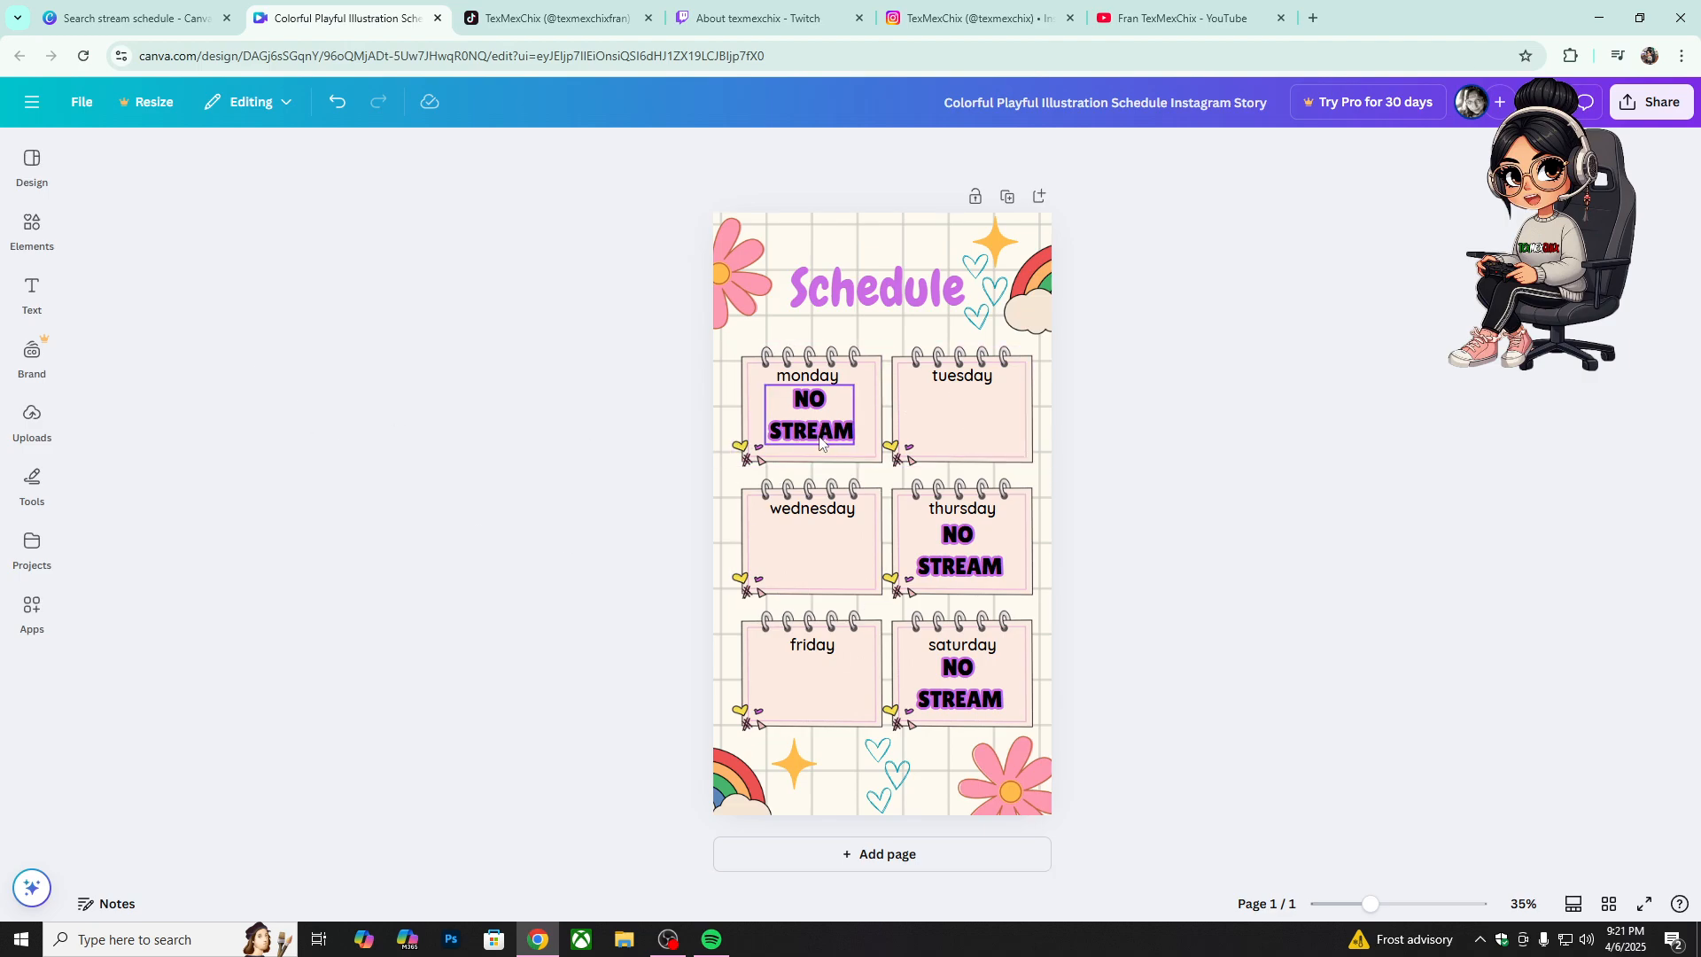
# Step: Add a subheading text box and place it in the Tuesday box below the day name
pyautogui.click(49, 303)
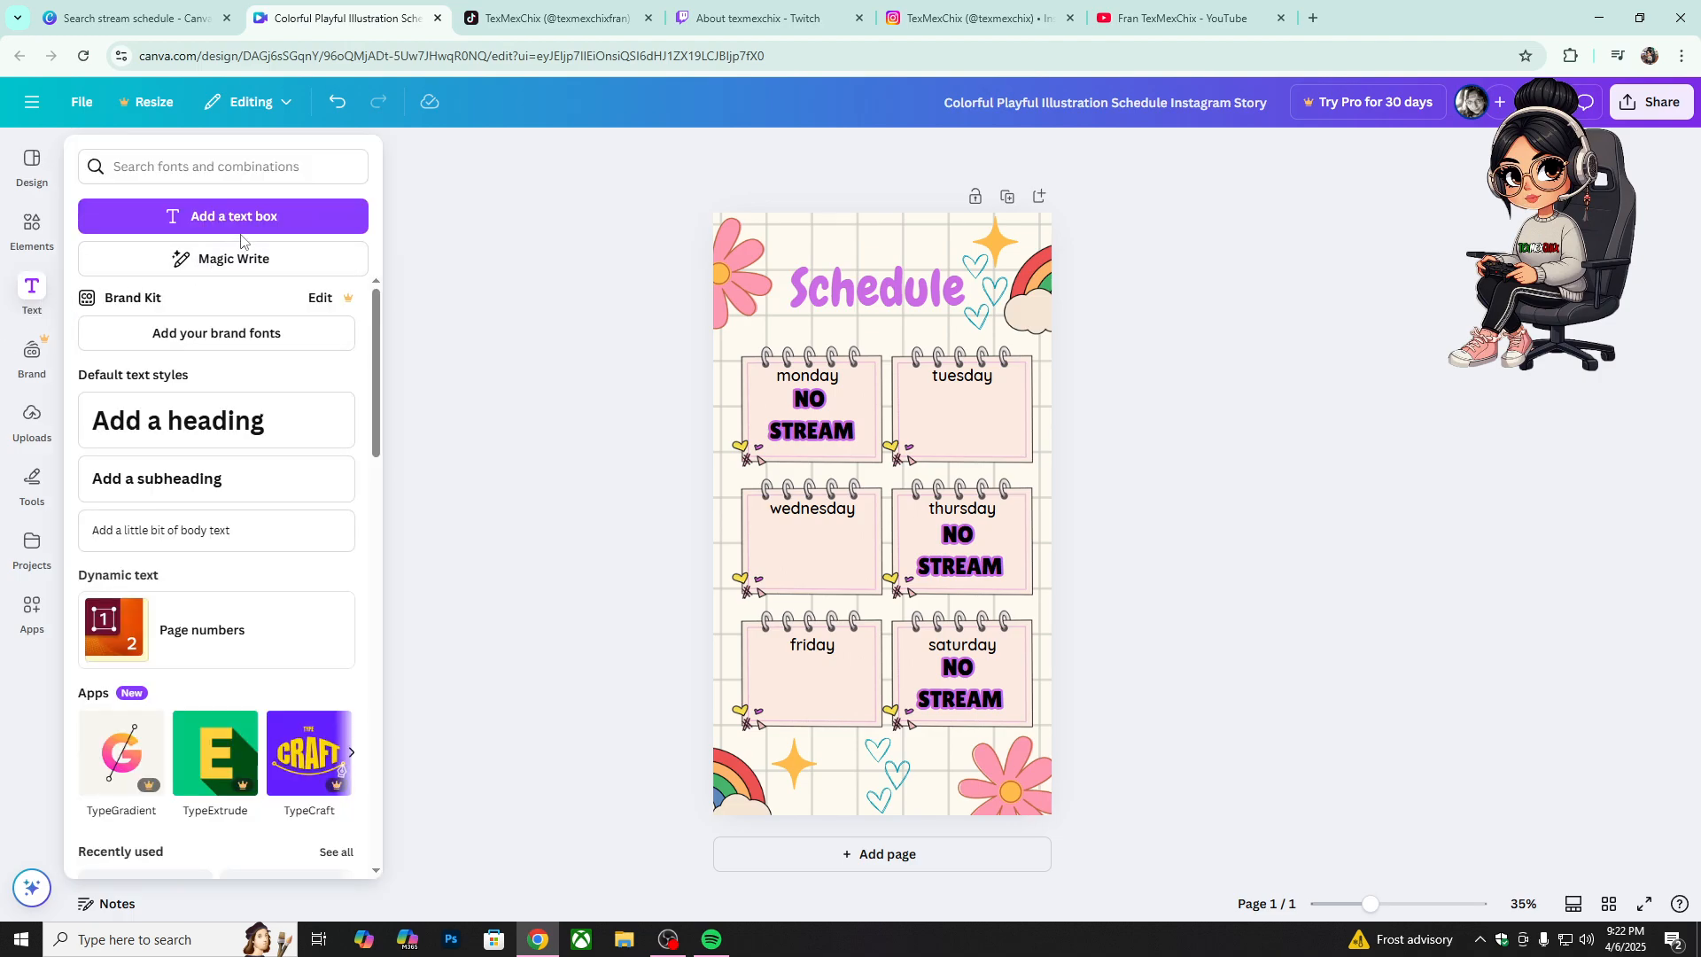
pyautogui.click(231, 478)
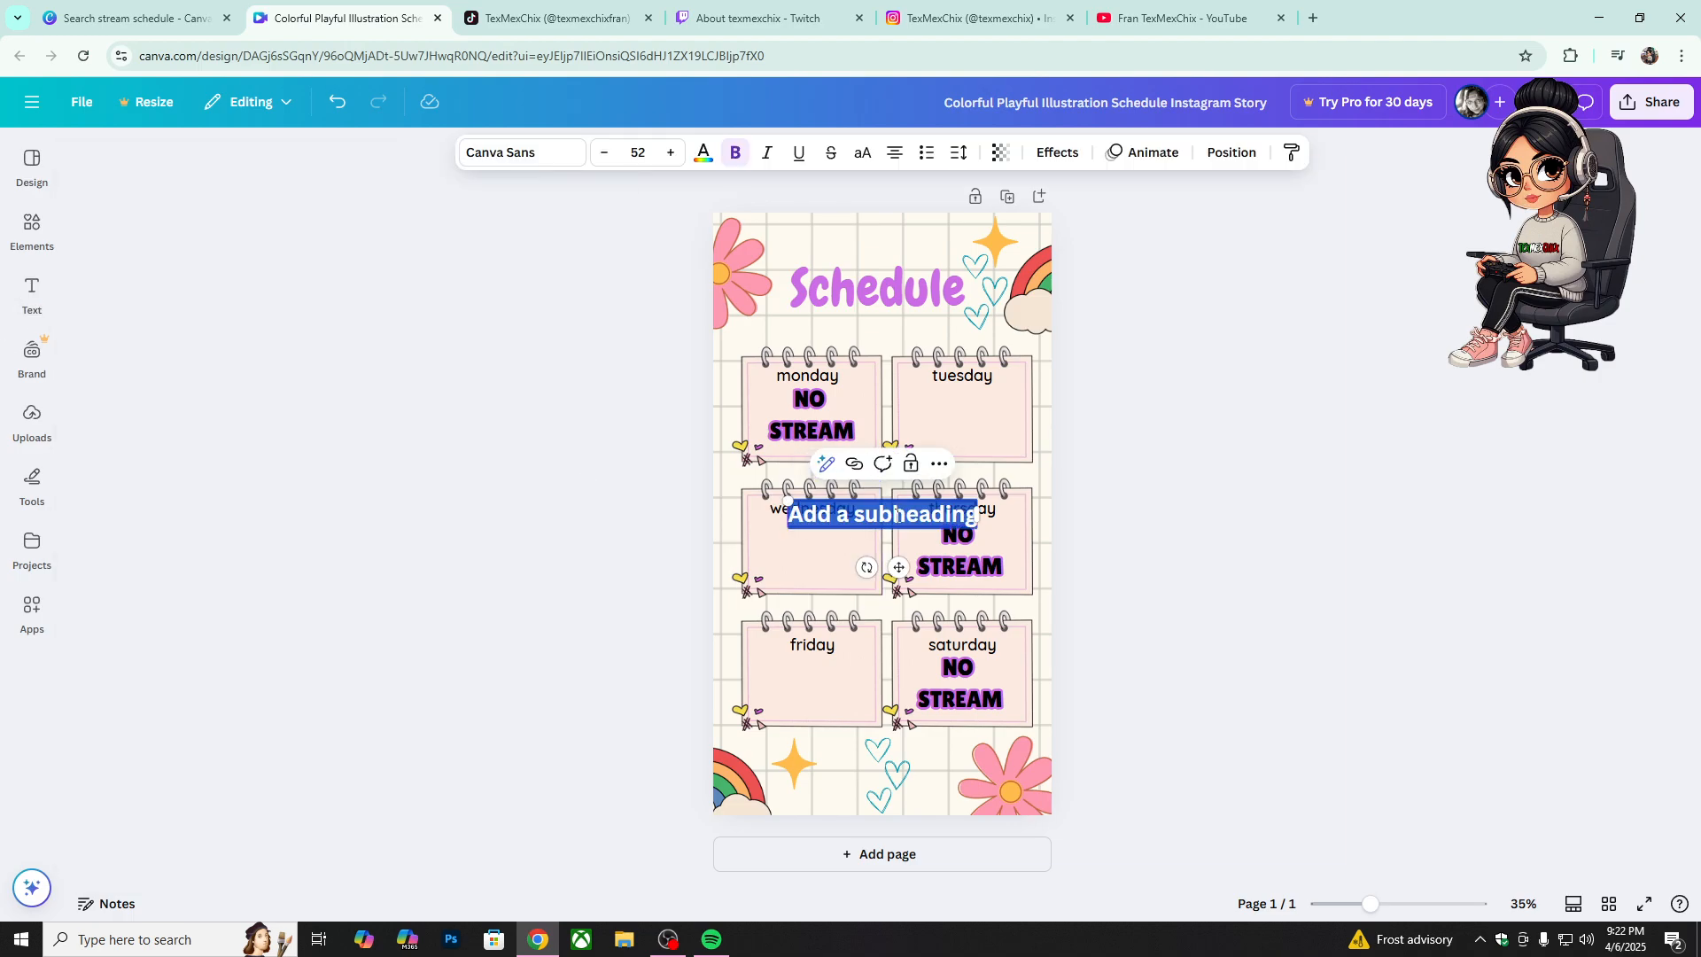
pyautogui.click(869, 515)
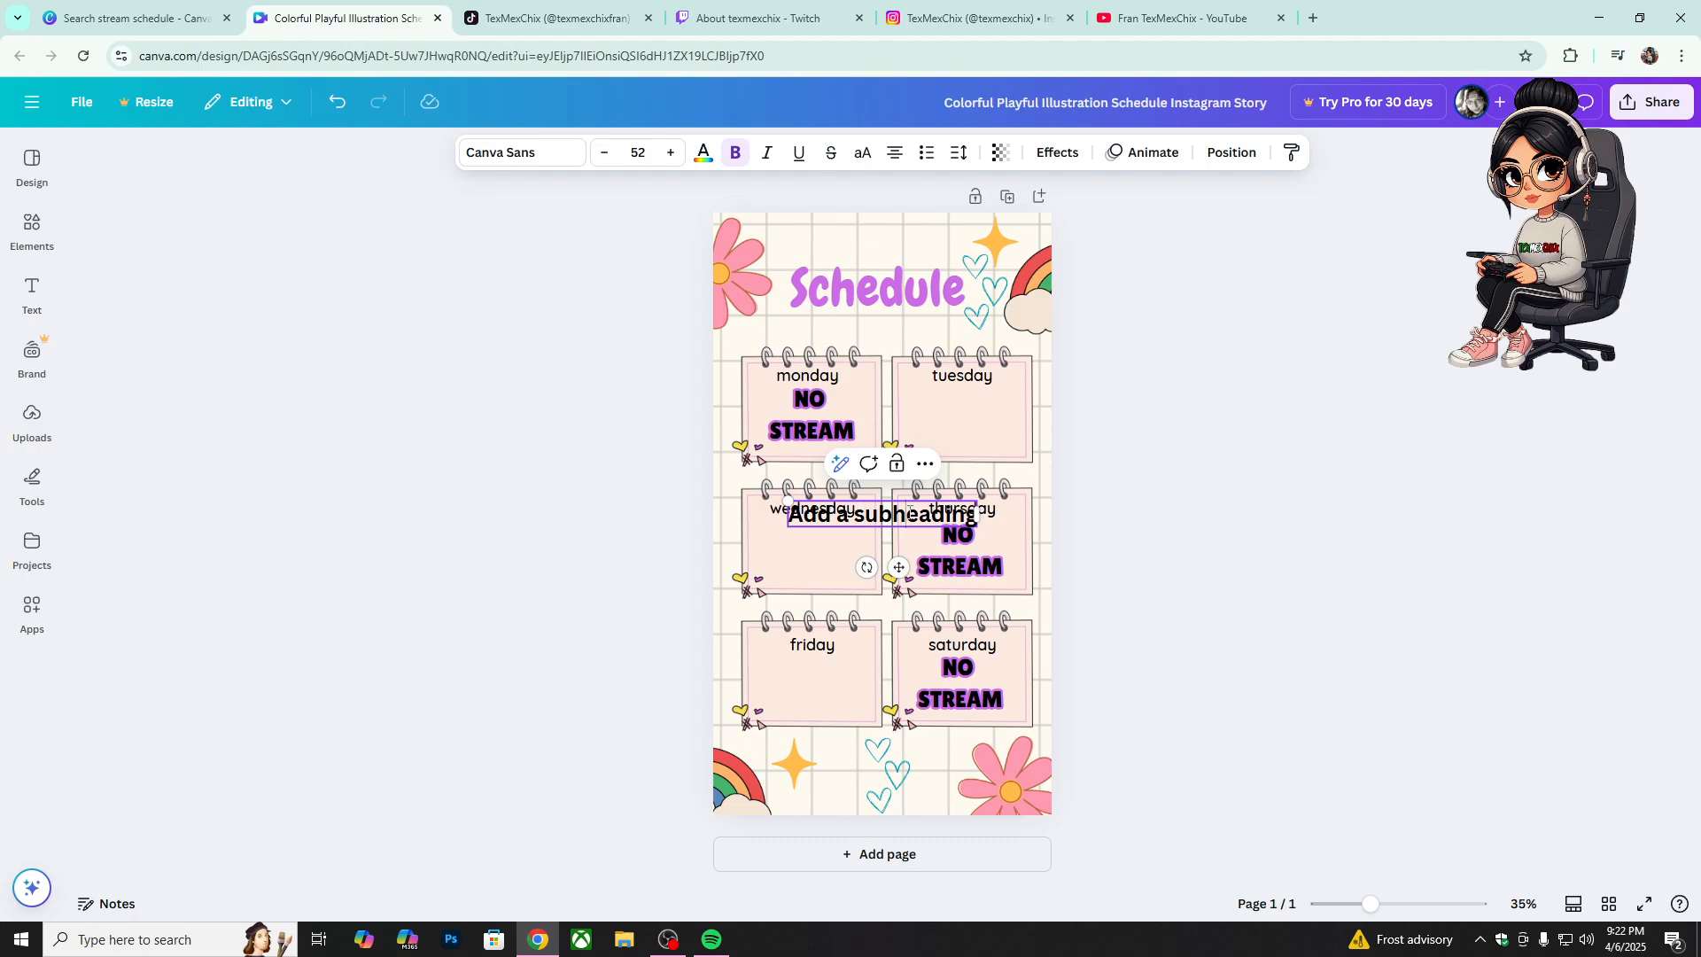
pyautogui.moveTo(898, 567); pyautogui.dragTo(969, 451)
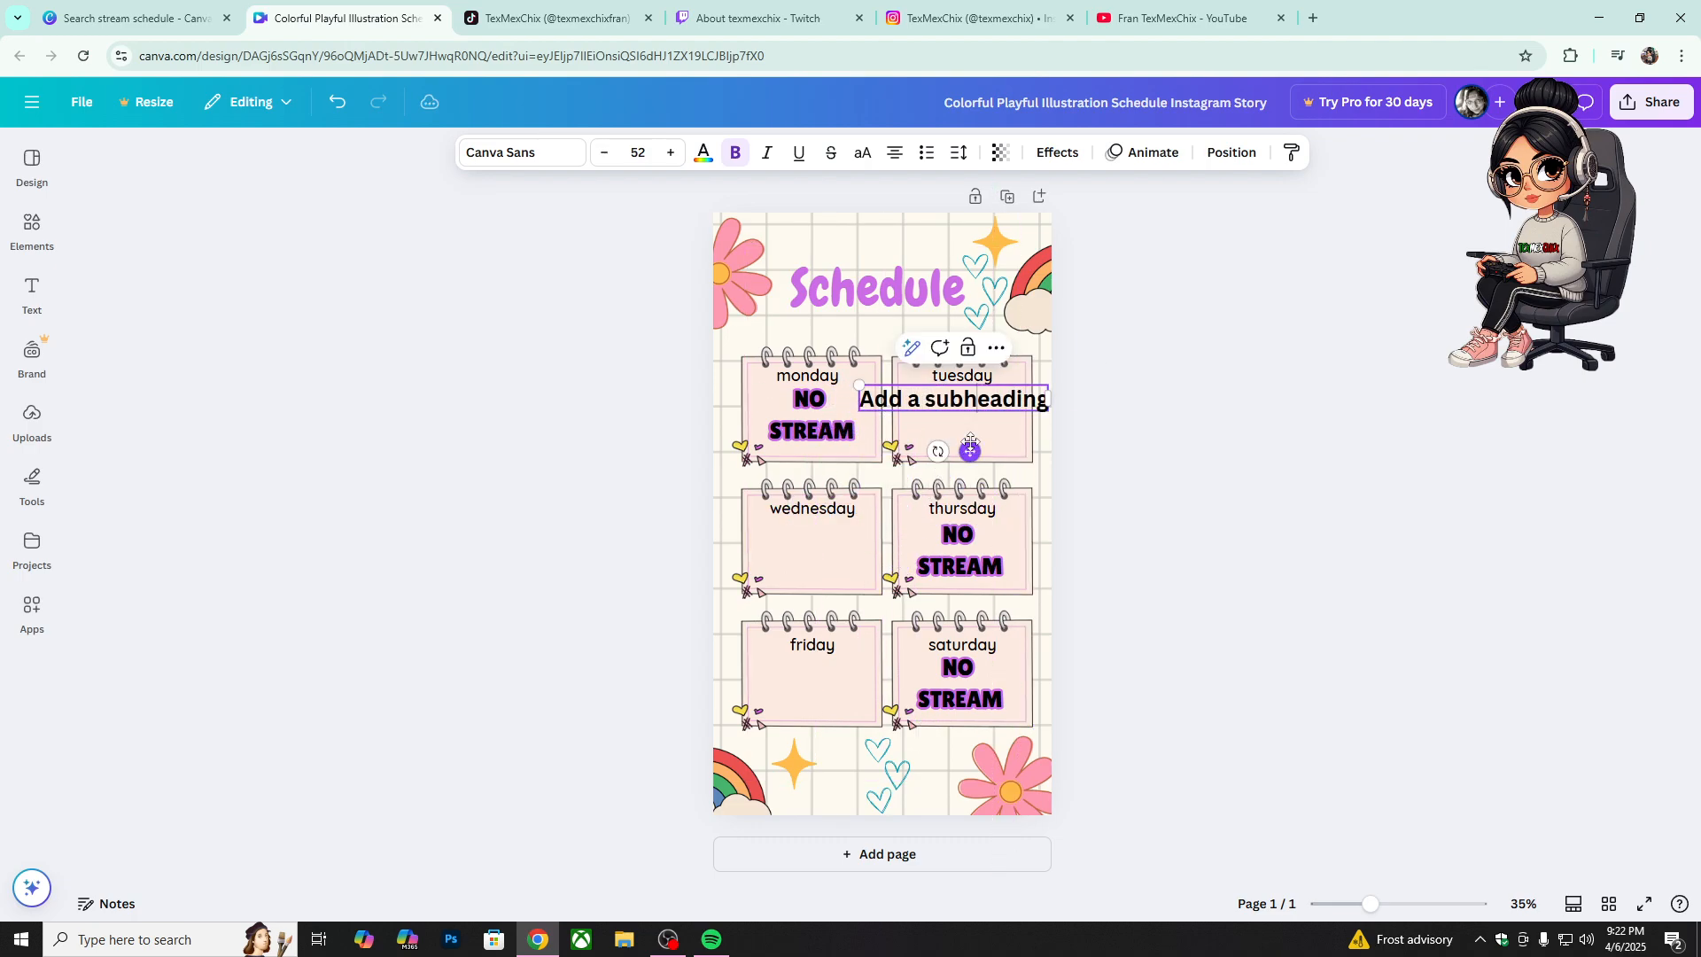
# Step: Replace the Tuesday subheading's placeholder with "8:30am", "-" and "11:30am" on three separate lines
pyautogui.tripleClick(981, 400)
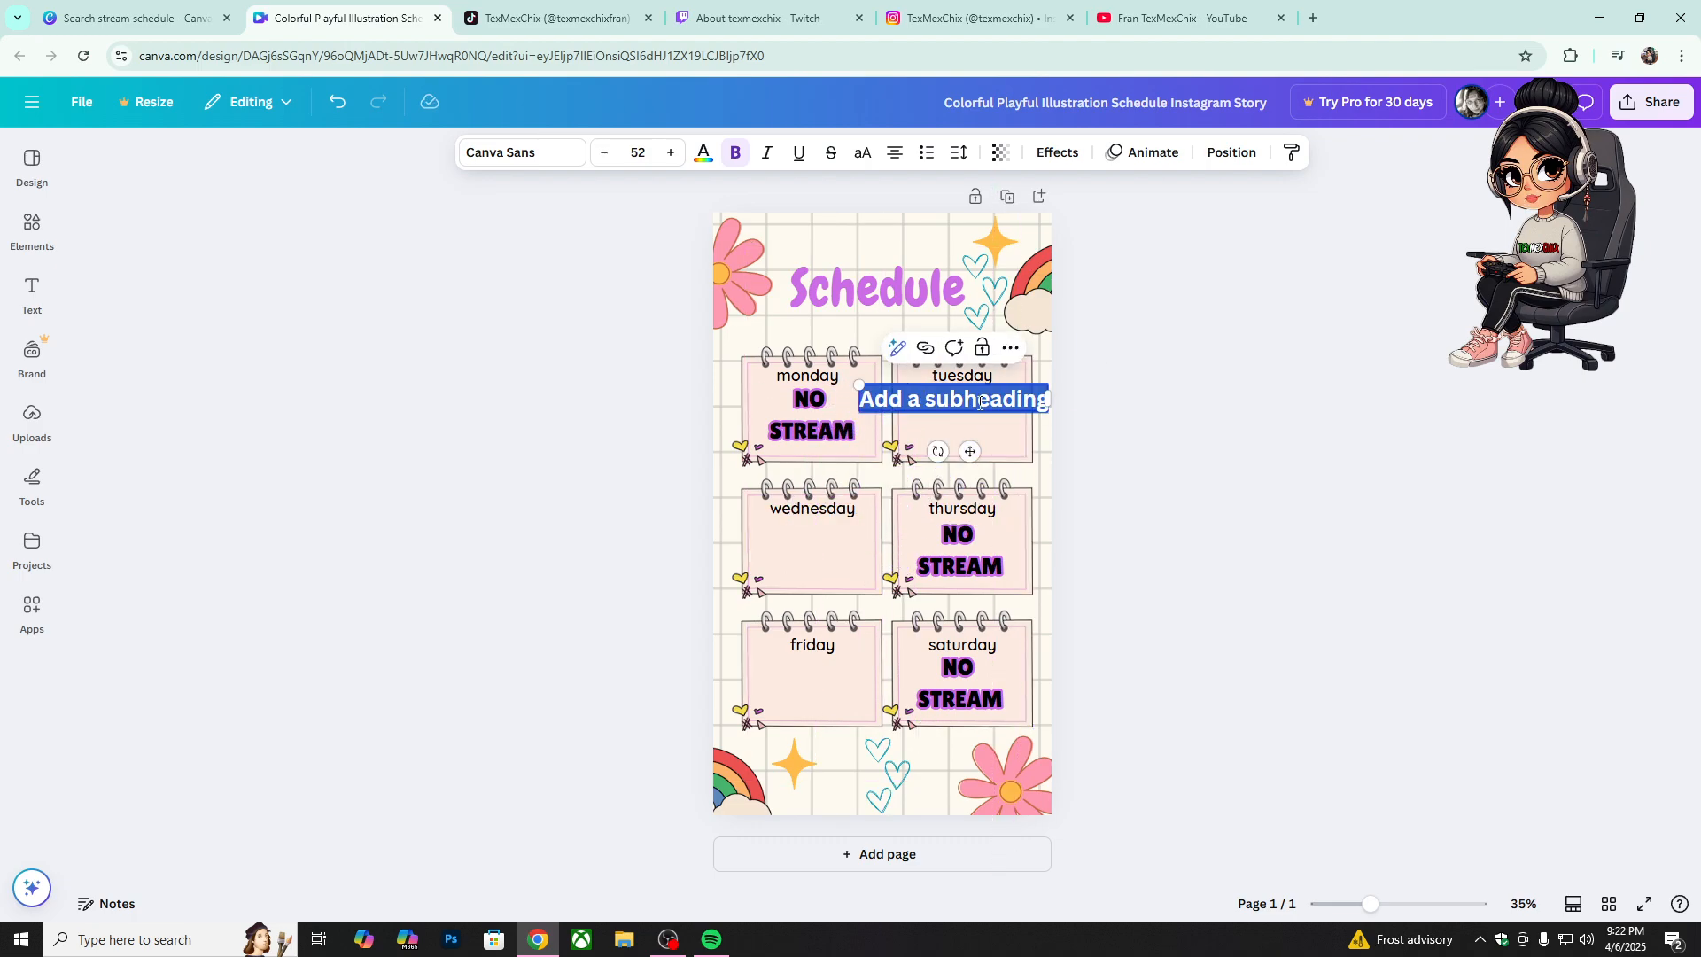
pyautogui.write('8')
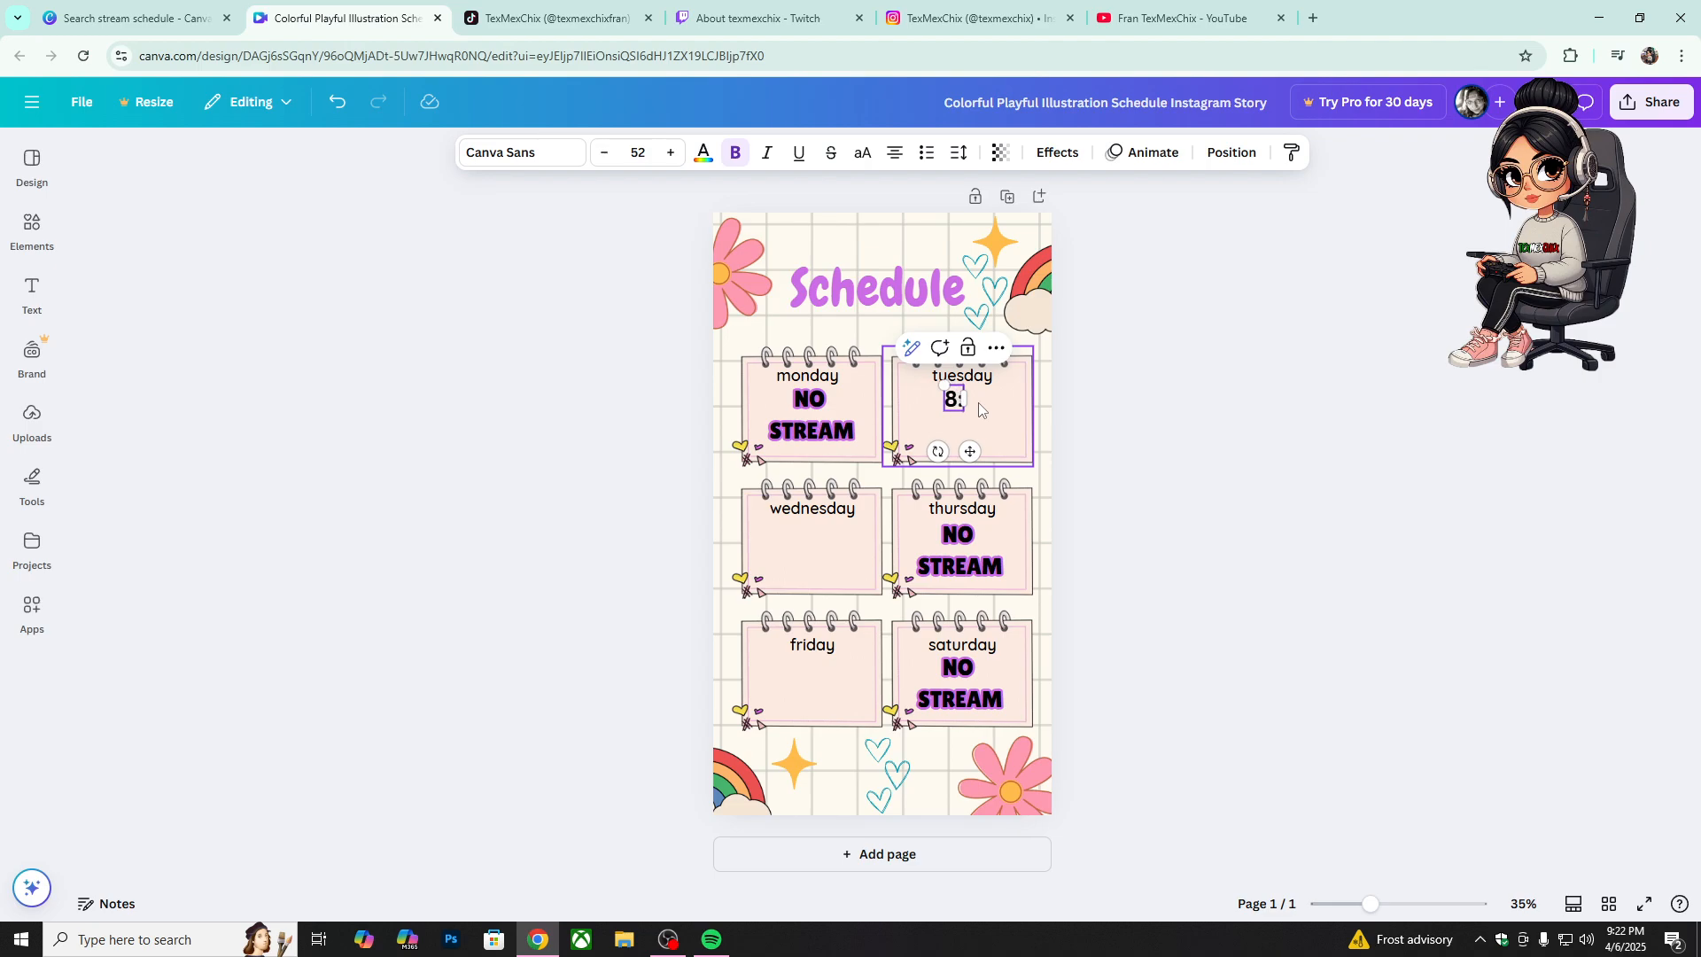
pyautogui.write(':30am')
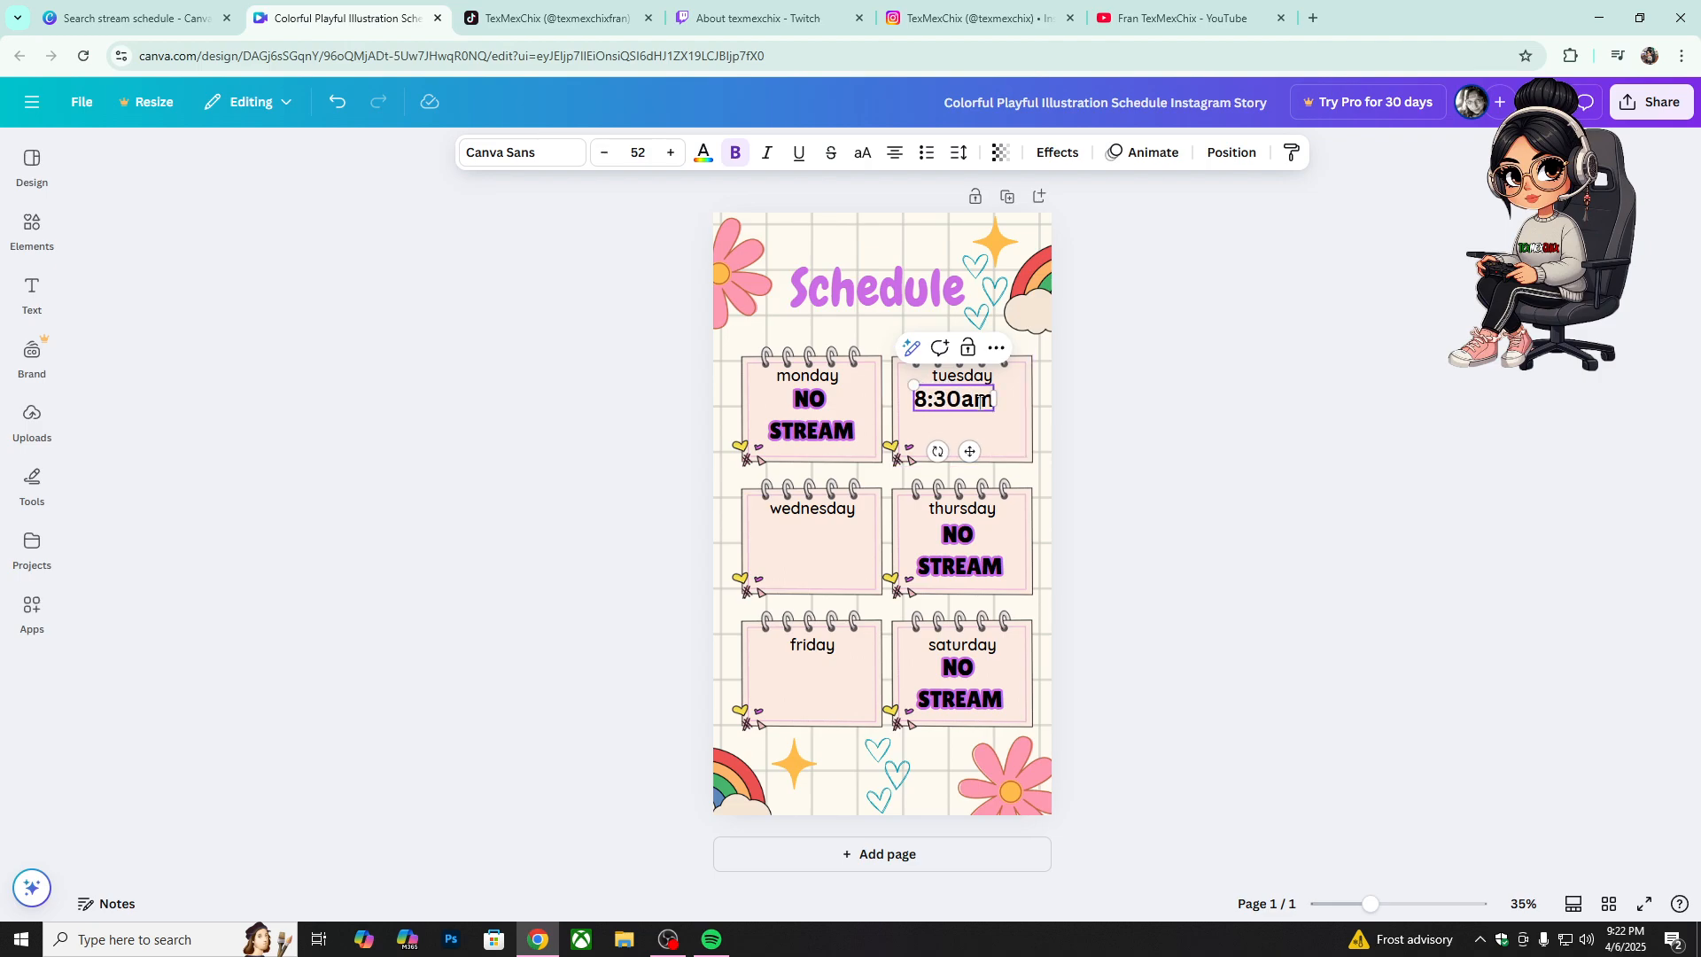
pyautogui.press('Return')
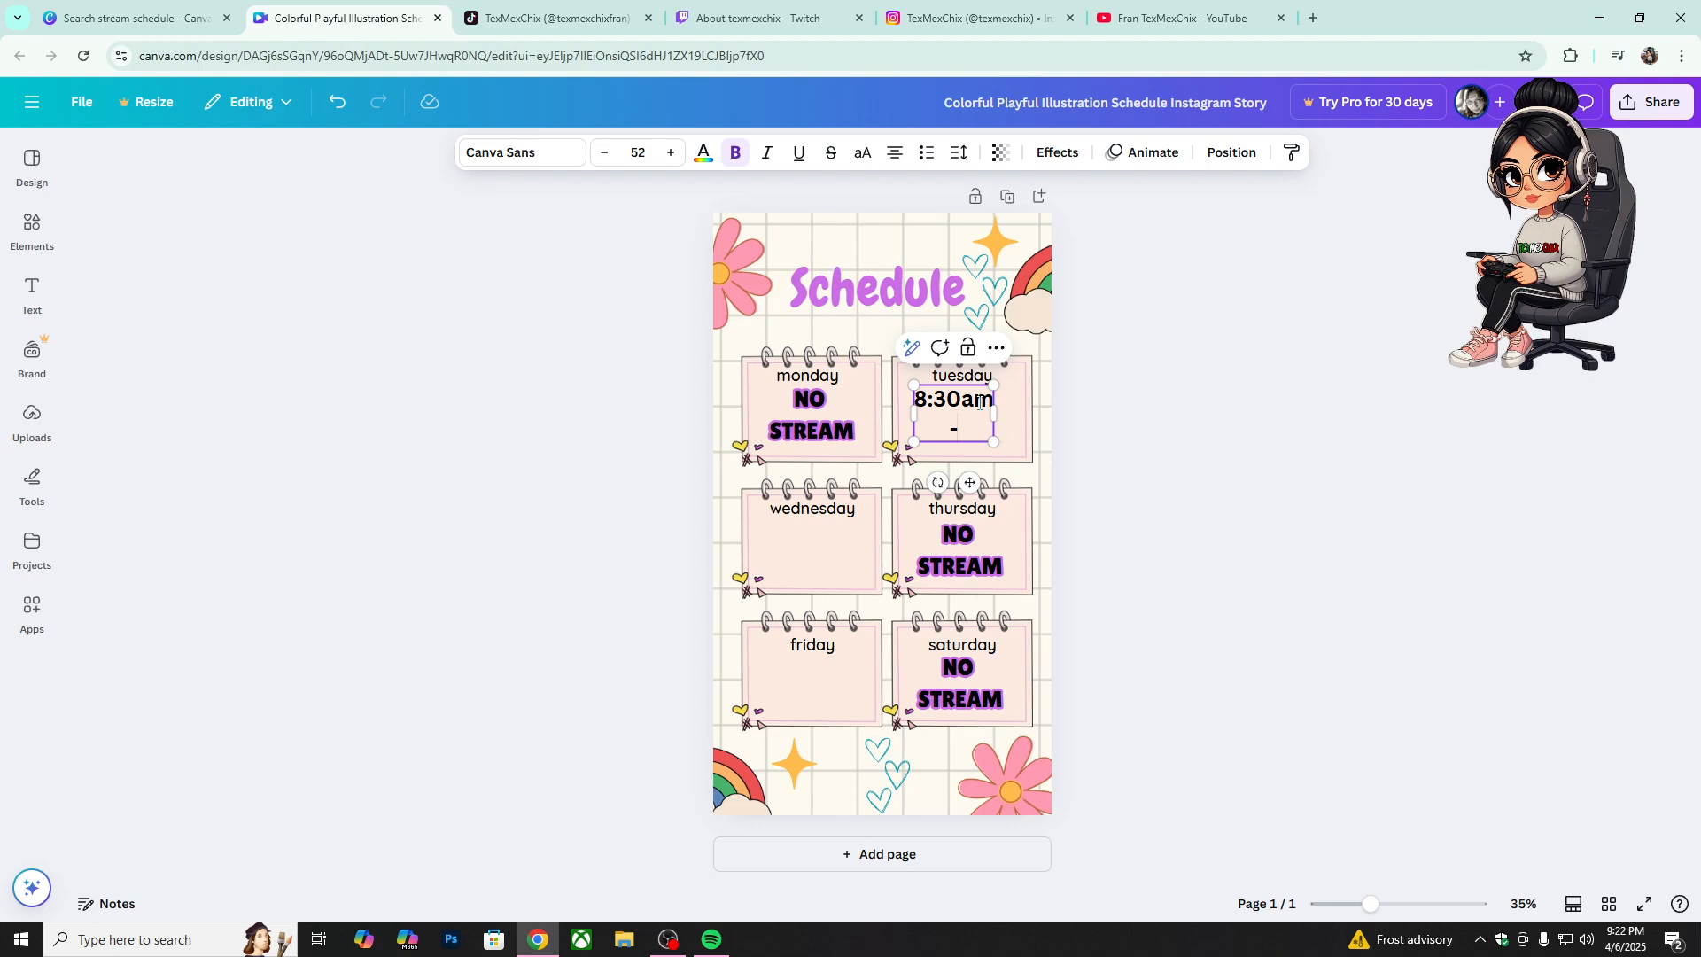
pyautogui.write('-')
pyautogui.press('Return')
pyautogui.write('11')
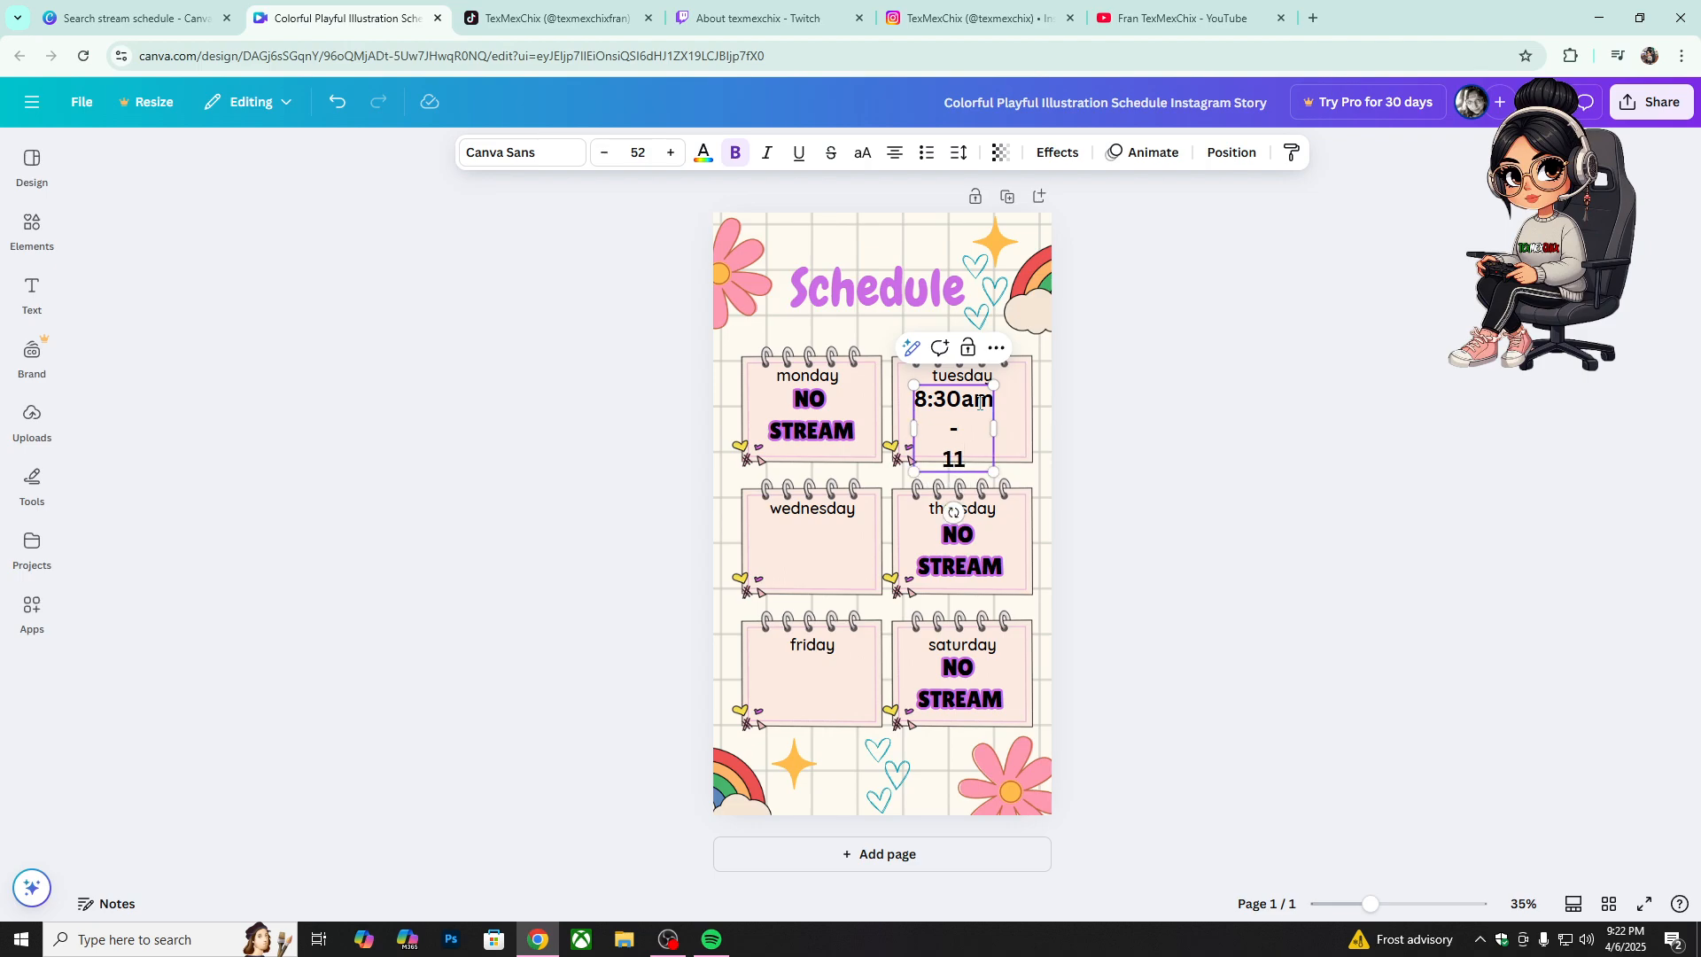
pyautogui.write(':30am')
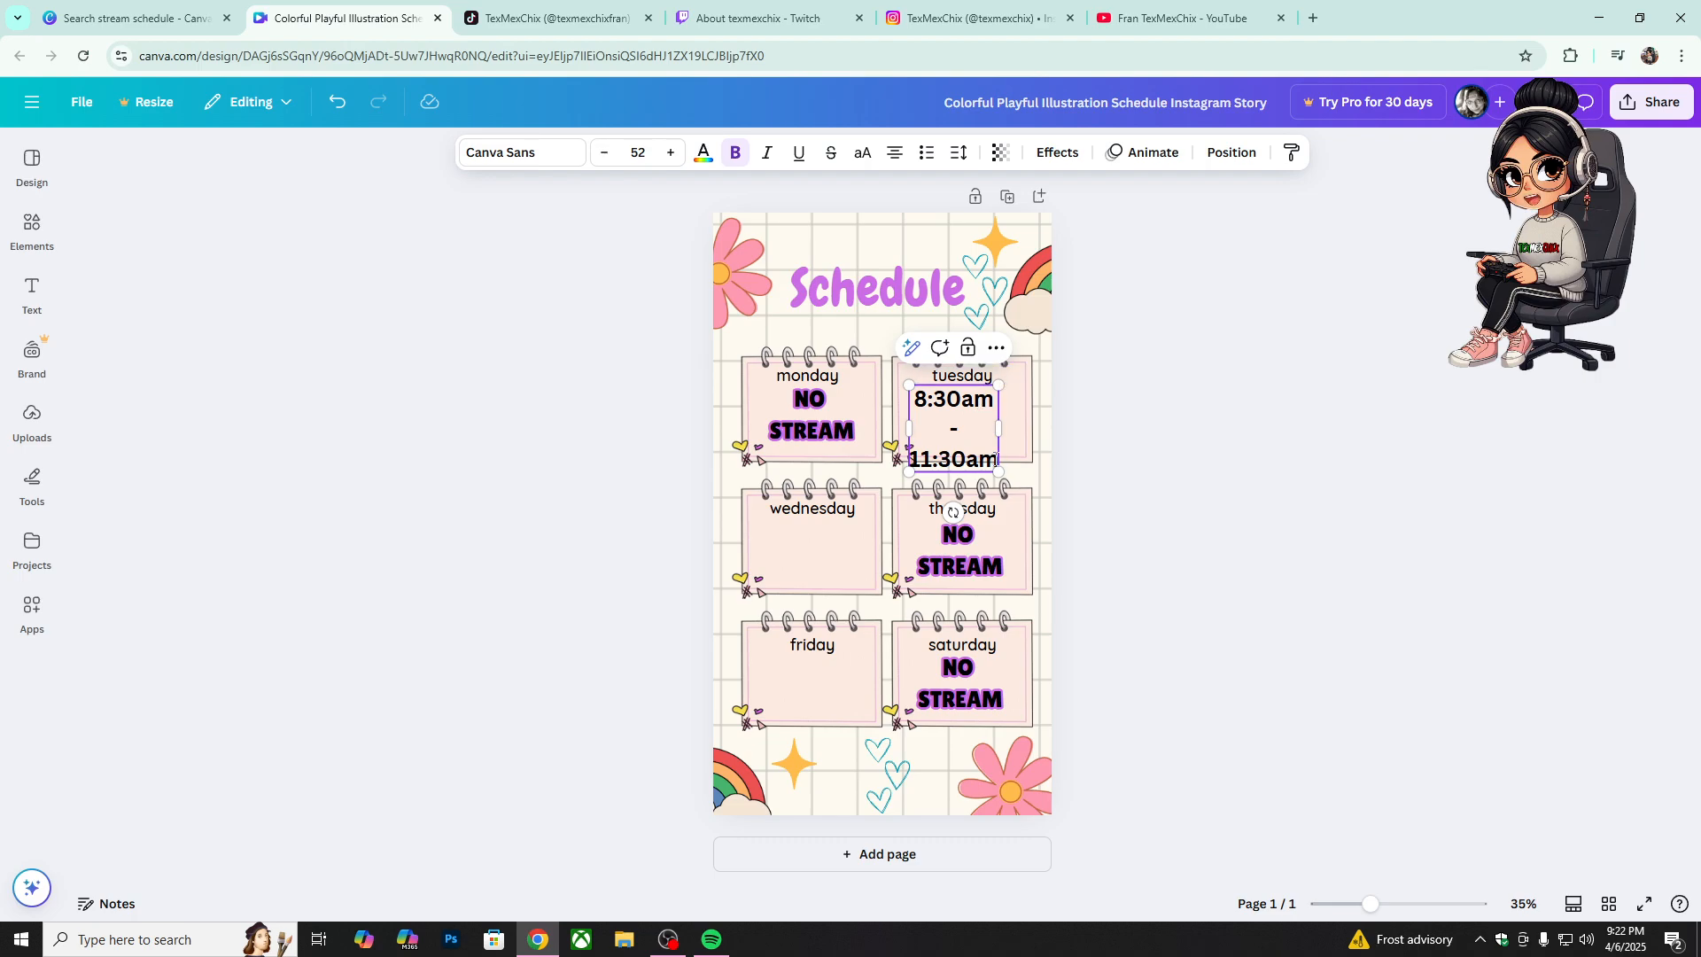
# Step: Tighten the line spacing of Tuesday's time text to 0.76
pyautogui.moveTo(998, 459); pyautogui.dragTo(916, 398)
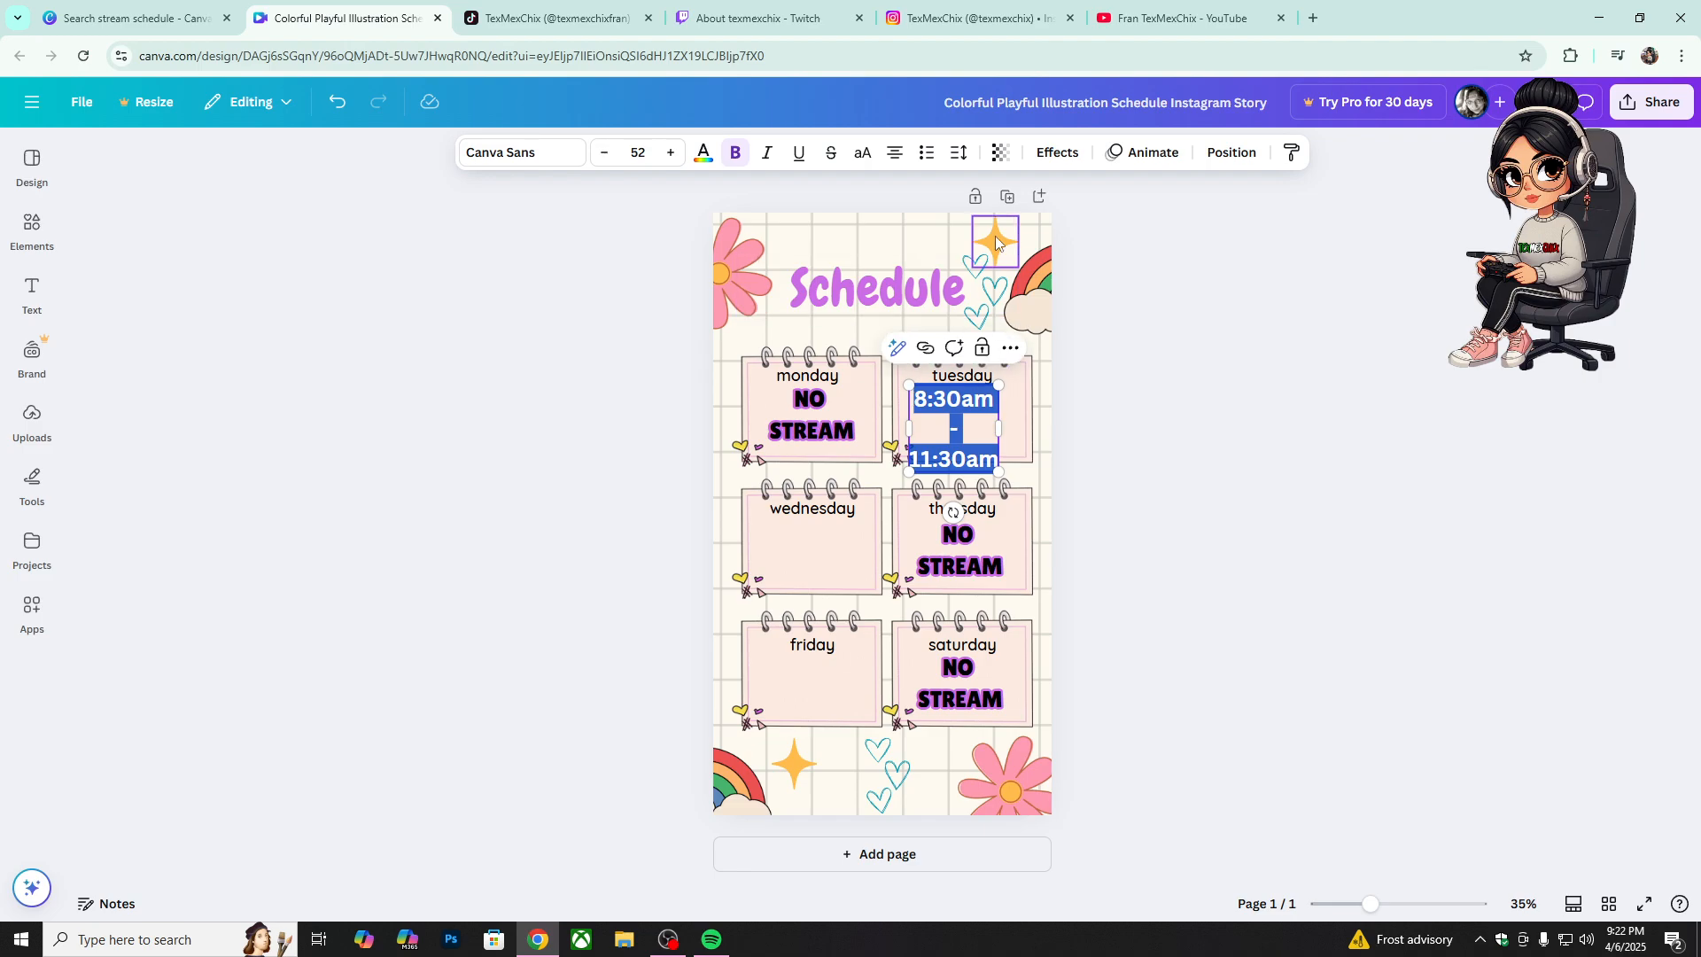
pyautogui.click(958, 152)
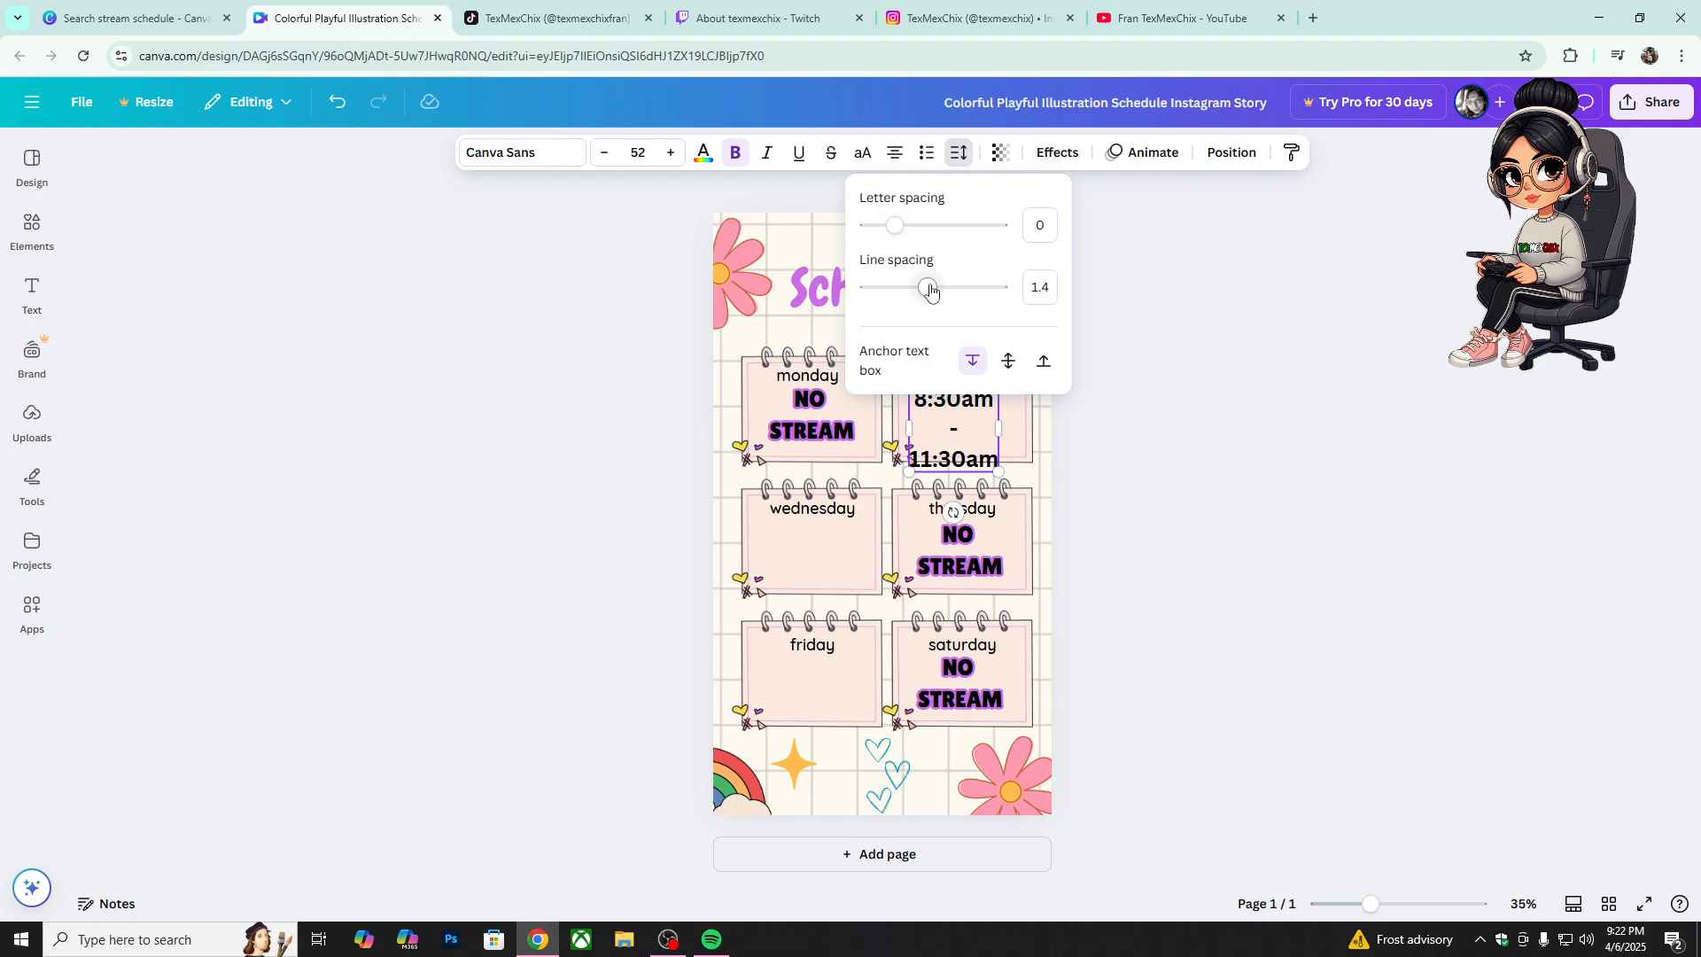
pyautogui.moveTo(922, 292); pyautogui.dragTo(885, 292)
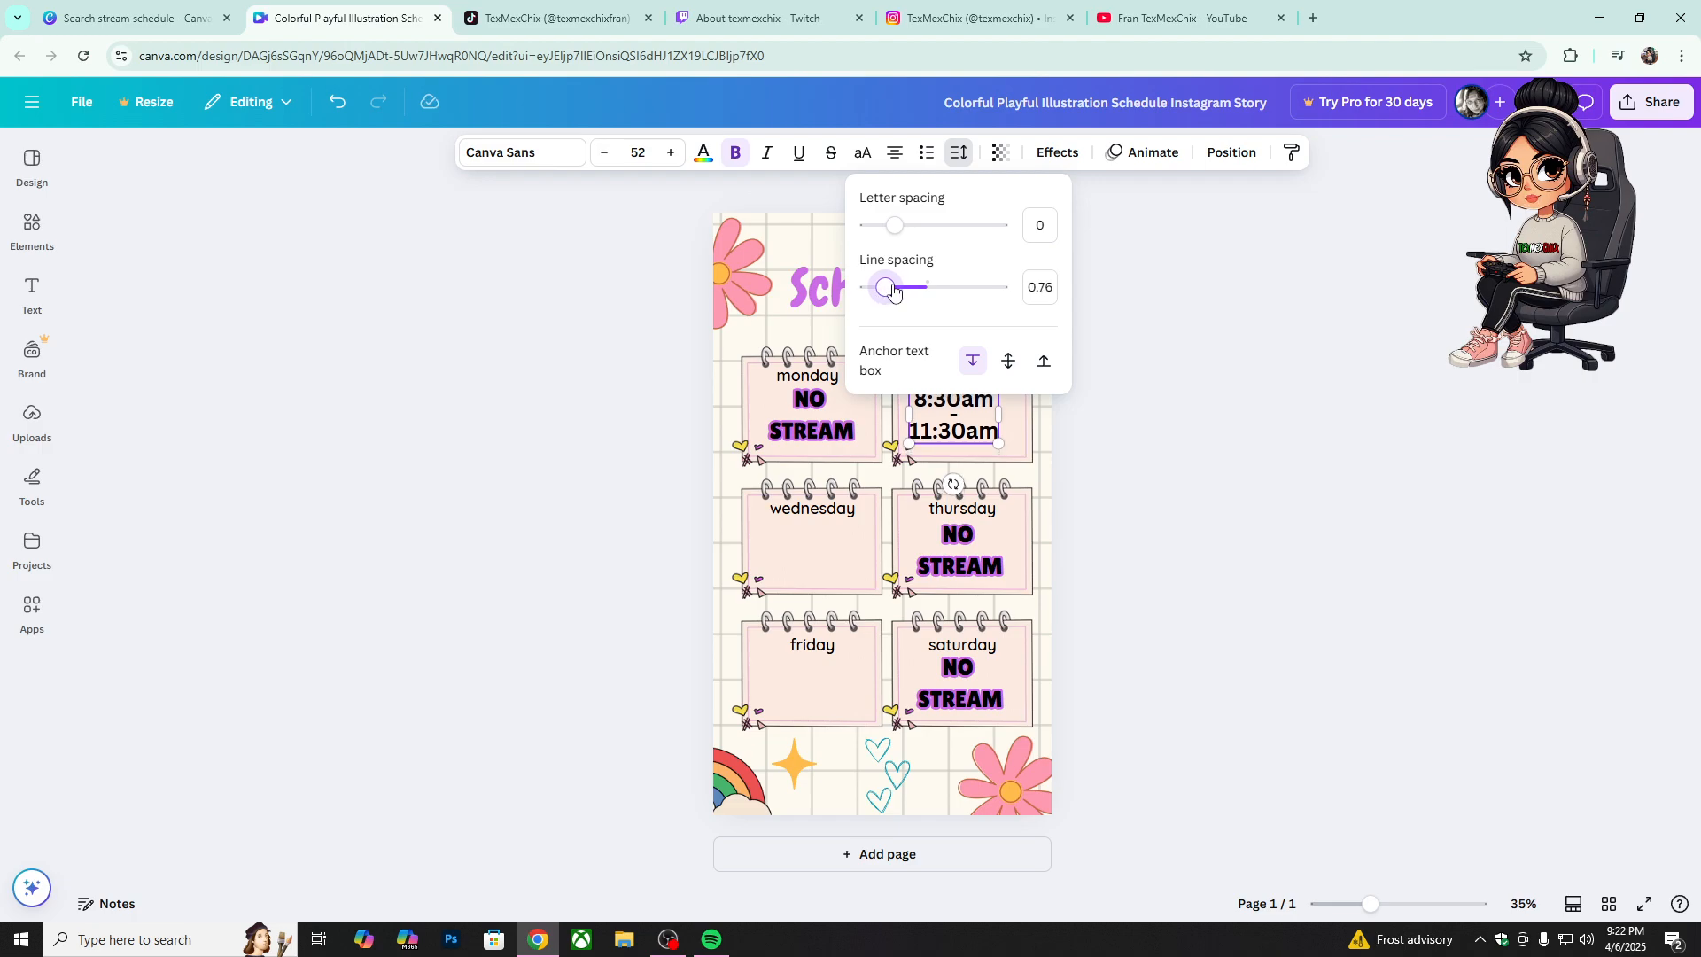
pyautogui.click(992, 431)
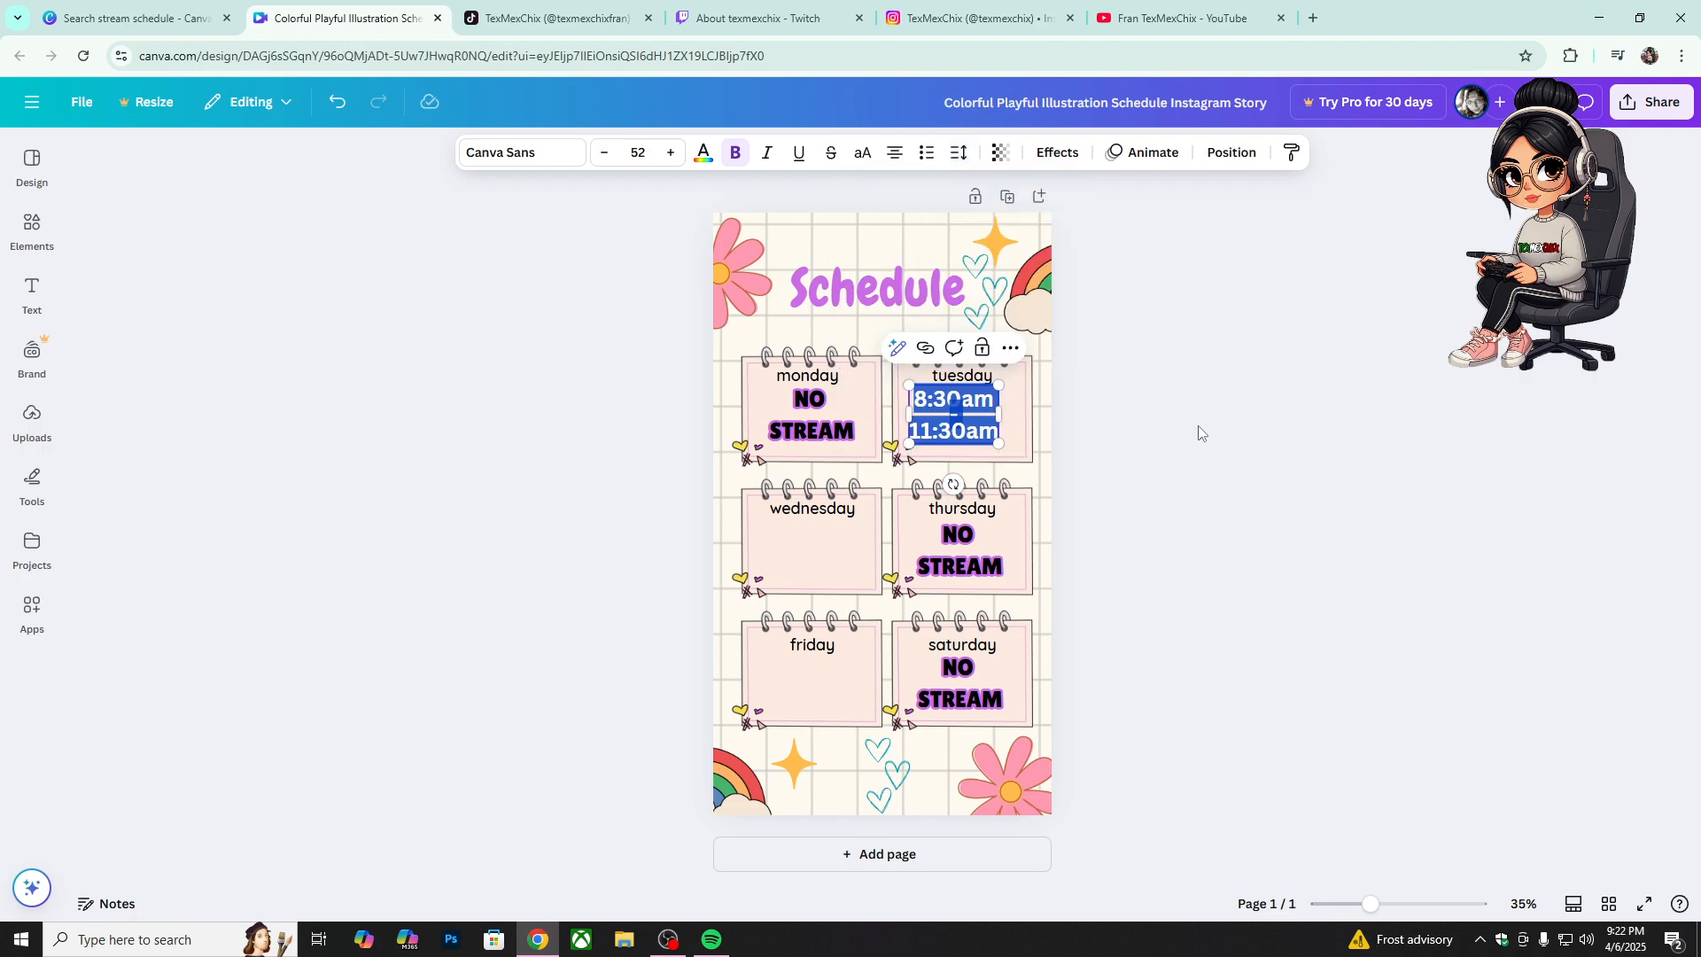
pyautogui.click(1199, 432)
# Step: Shrink Tuesday's time text to font size 38 and center it below the day name
pyautogui.click(977, 429)
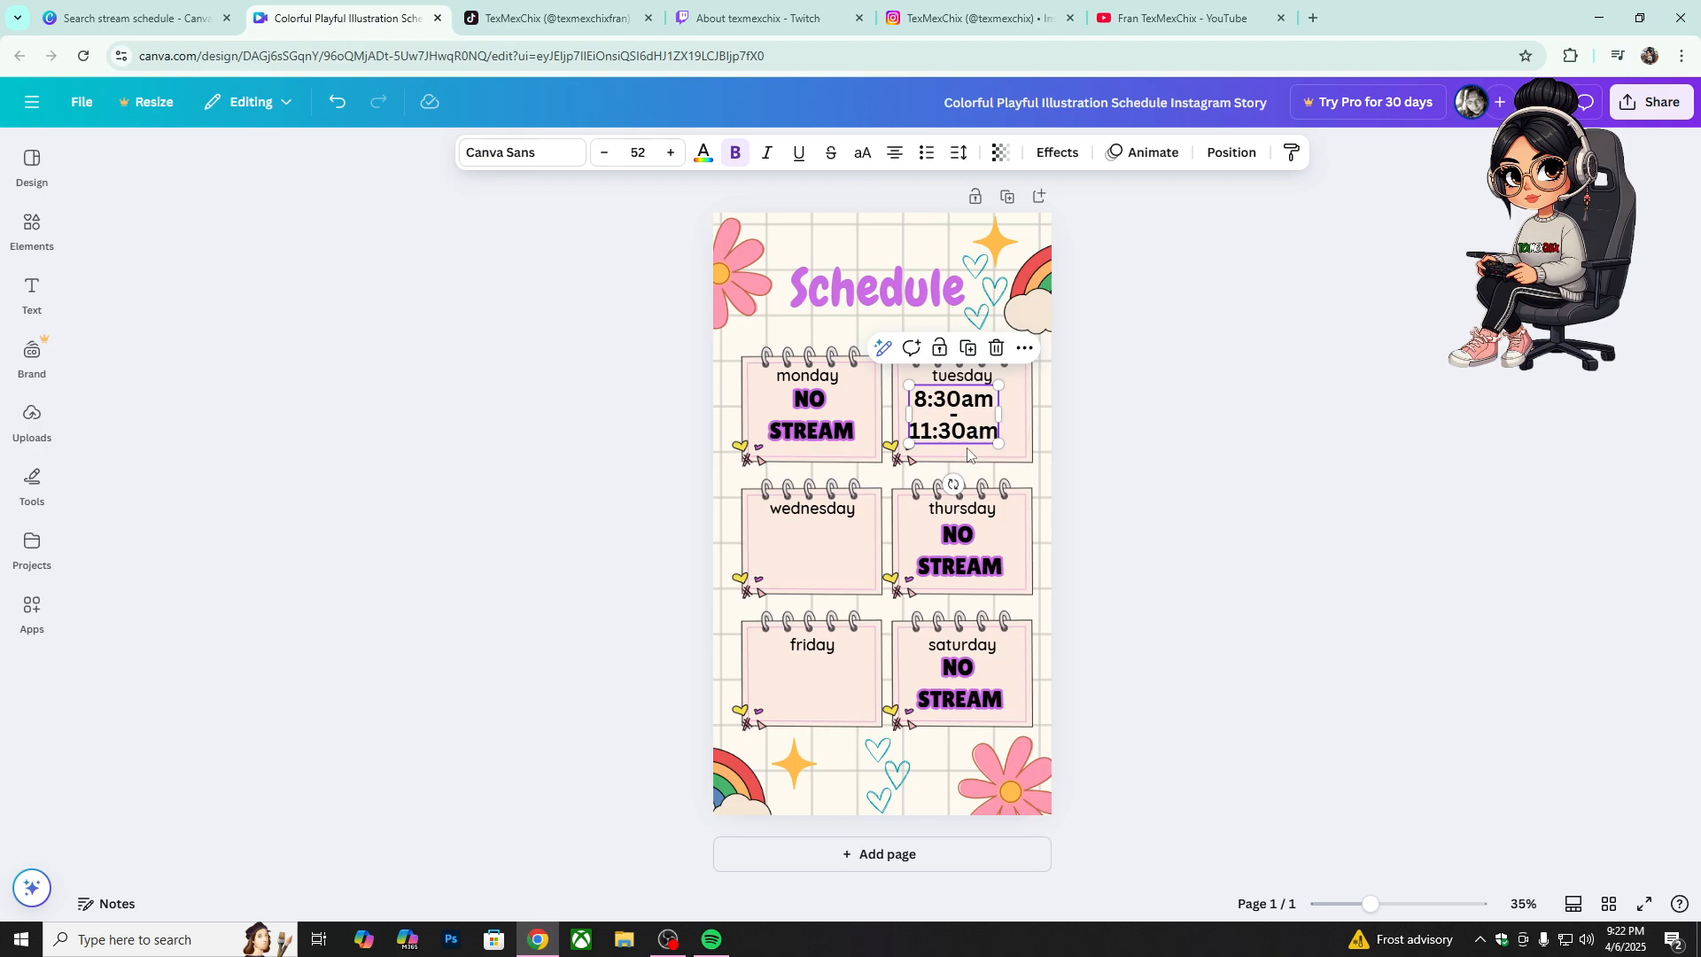
pyautogui.moveTo(974, 424); pyautogui.dragTo(974, 465)
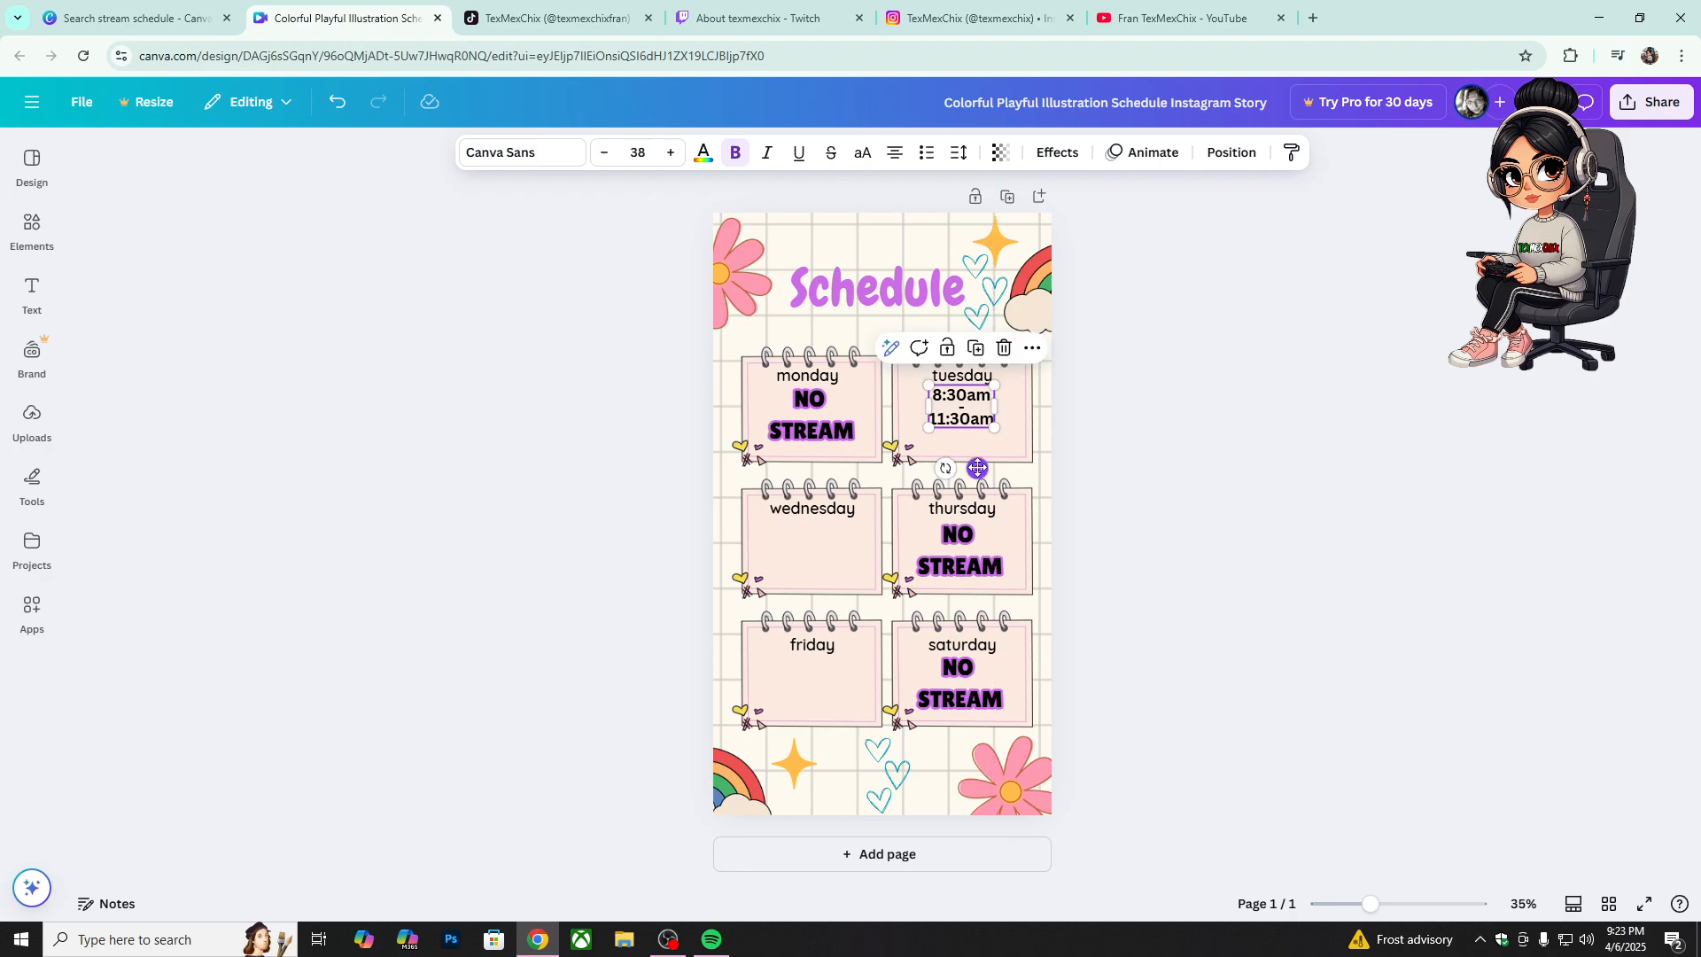
pyautogui.click(1125, 431)
# Step: Recolor all of Tuesday's time text with the default teal
pyautogui.click(978, 423)
pyautogui.doubleClick(979, 423)
pyautogui.click(985, 421)
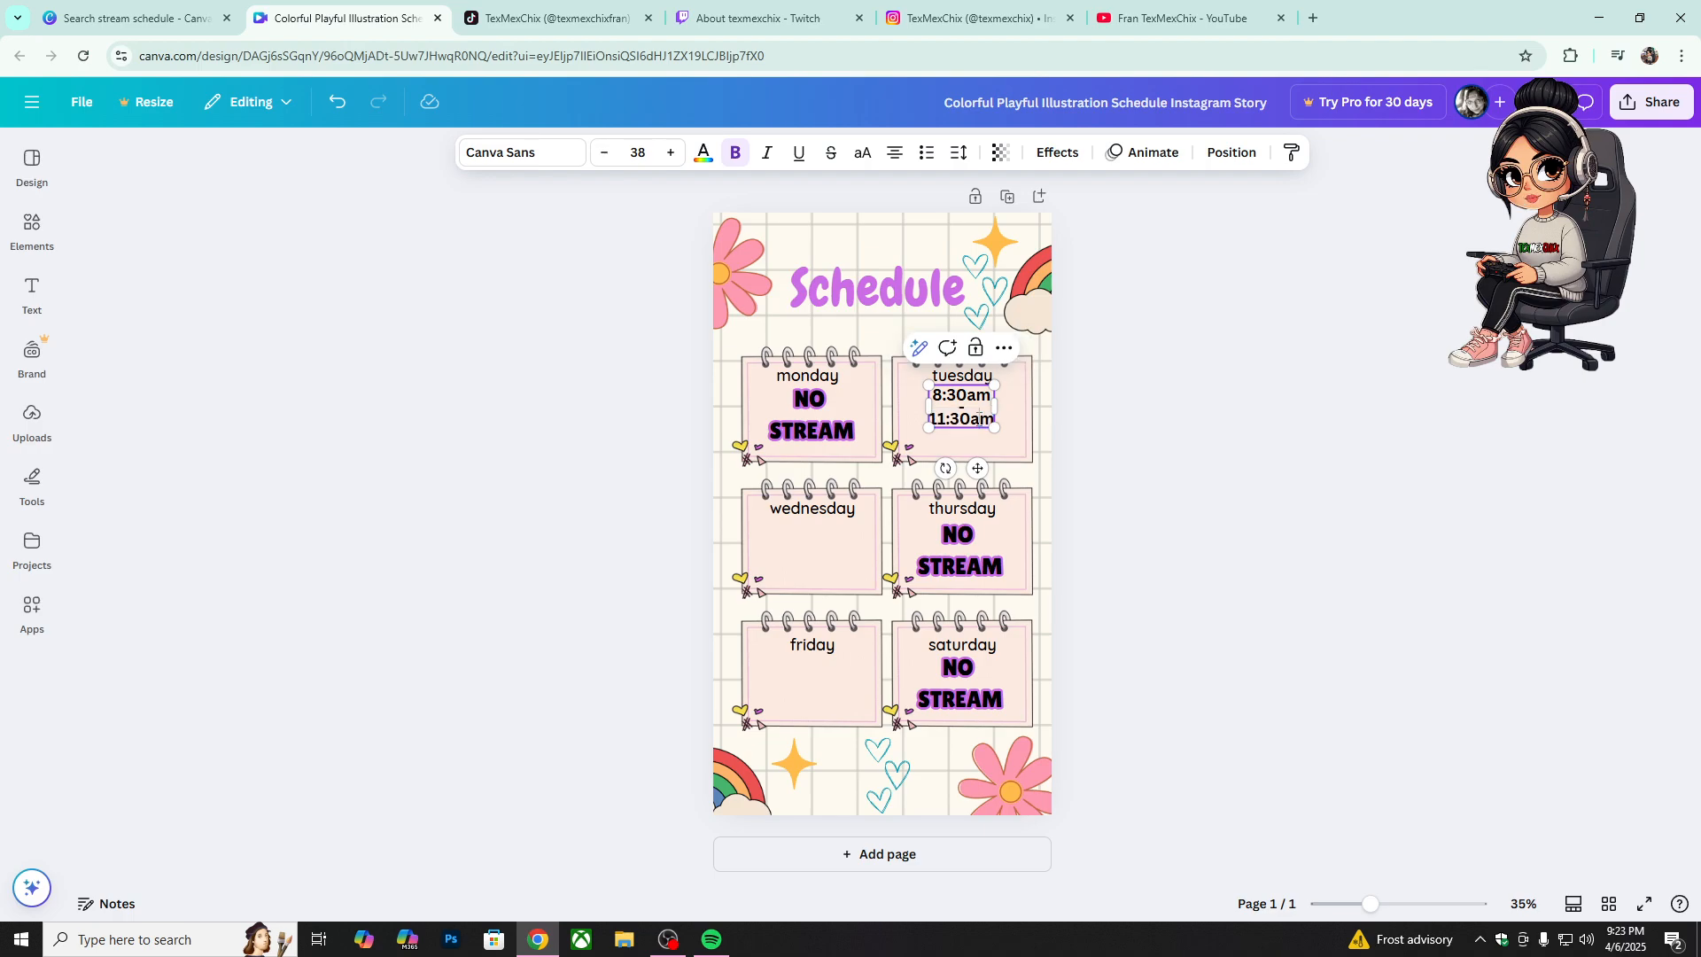
pyautogui.moveTo(991, 421); pyautogui.dragTo(930, 394)
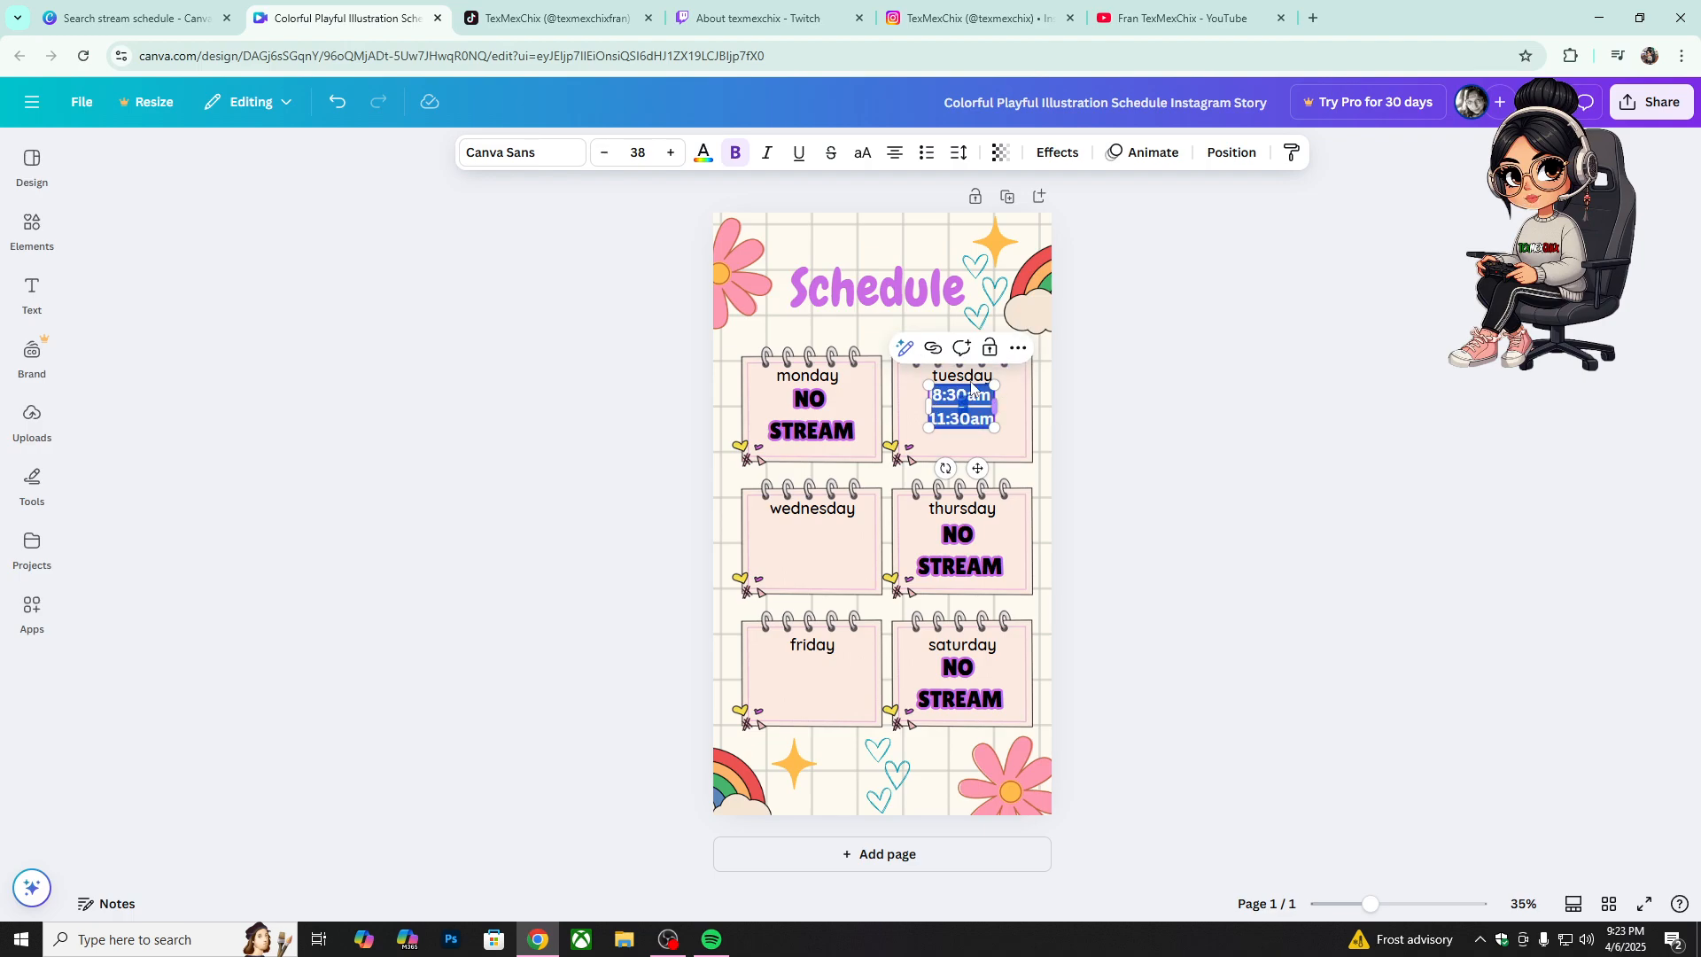
pyautogui.click(716, 160)
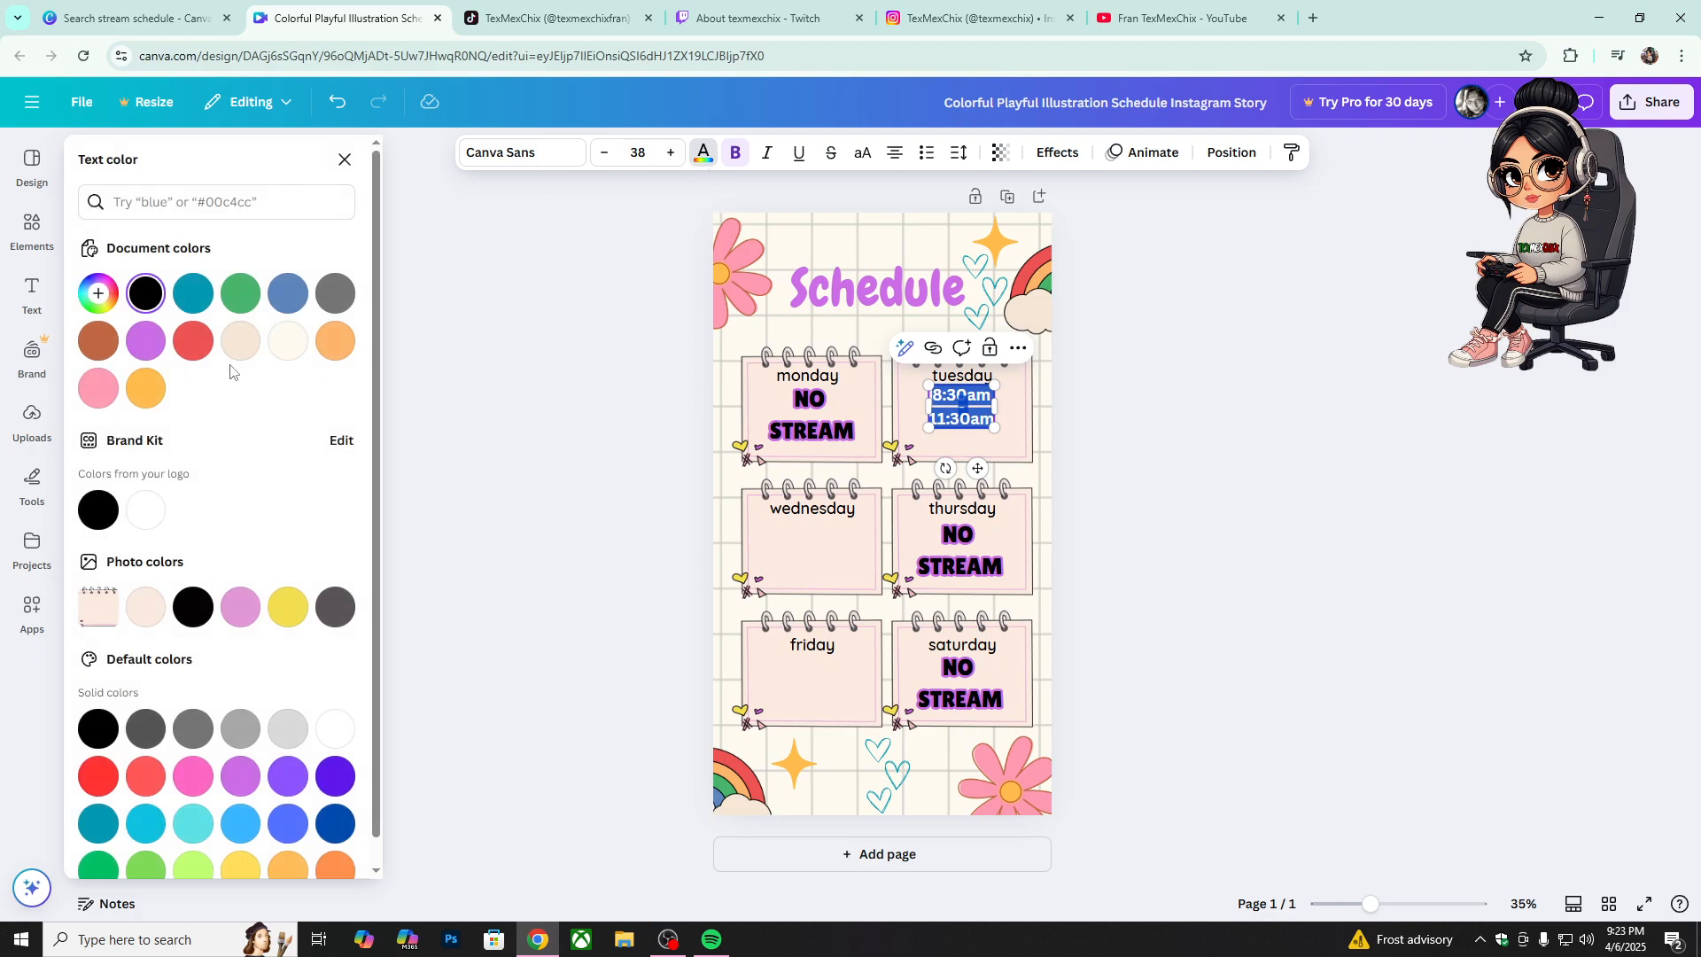
pyautogui.click(99, 824)
pyautogui.click(1134, 496)
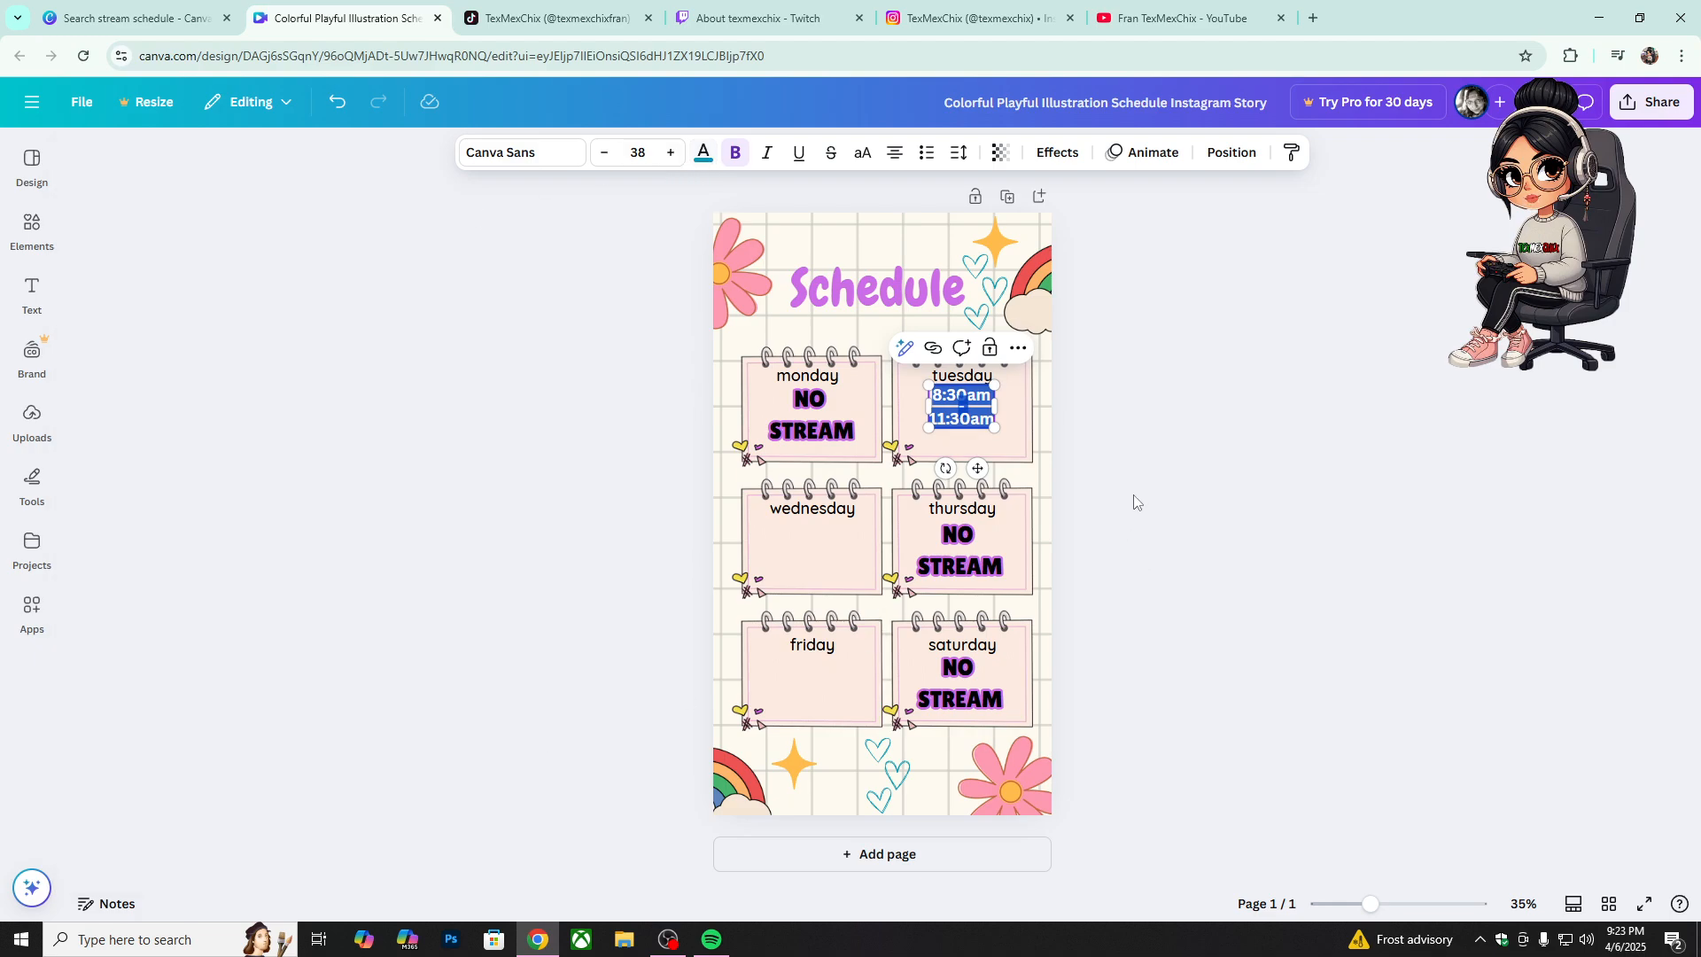
pyautogui.click(1143, 476)
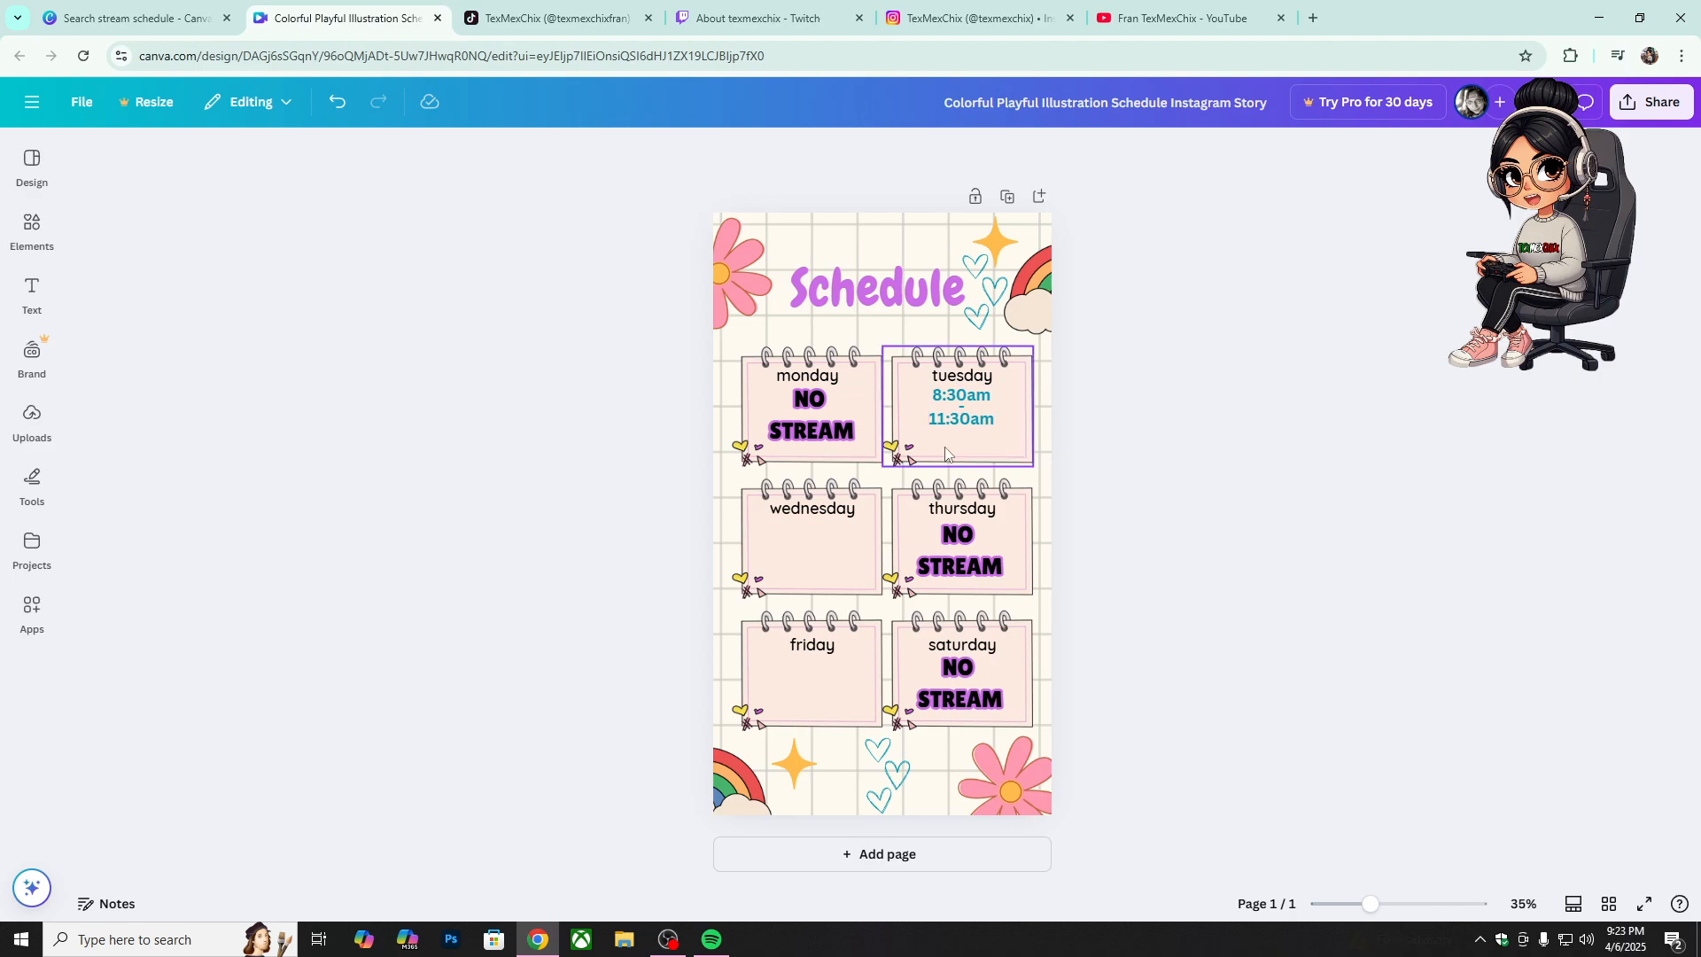
# Step: Add a subheading reading "Fortnite" and place it in the Tuesday box beneath the stream times
pyautogui.click(30, 295)
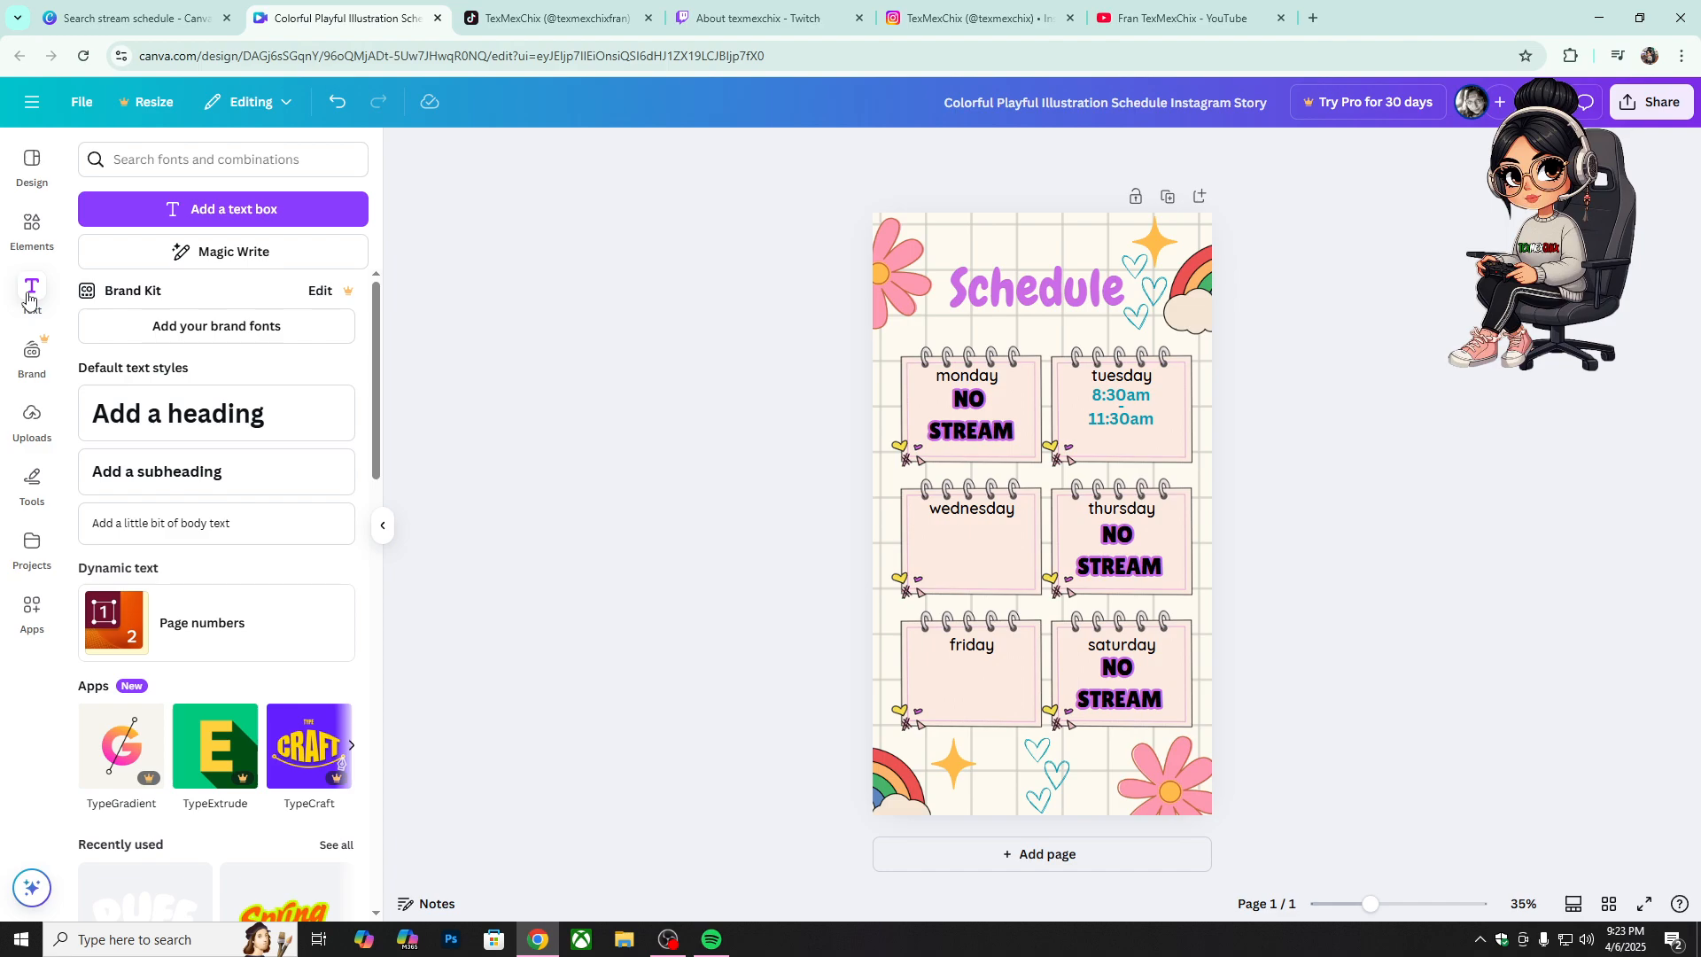
pyautogui.click(241, 481)
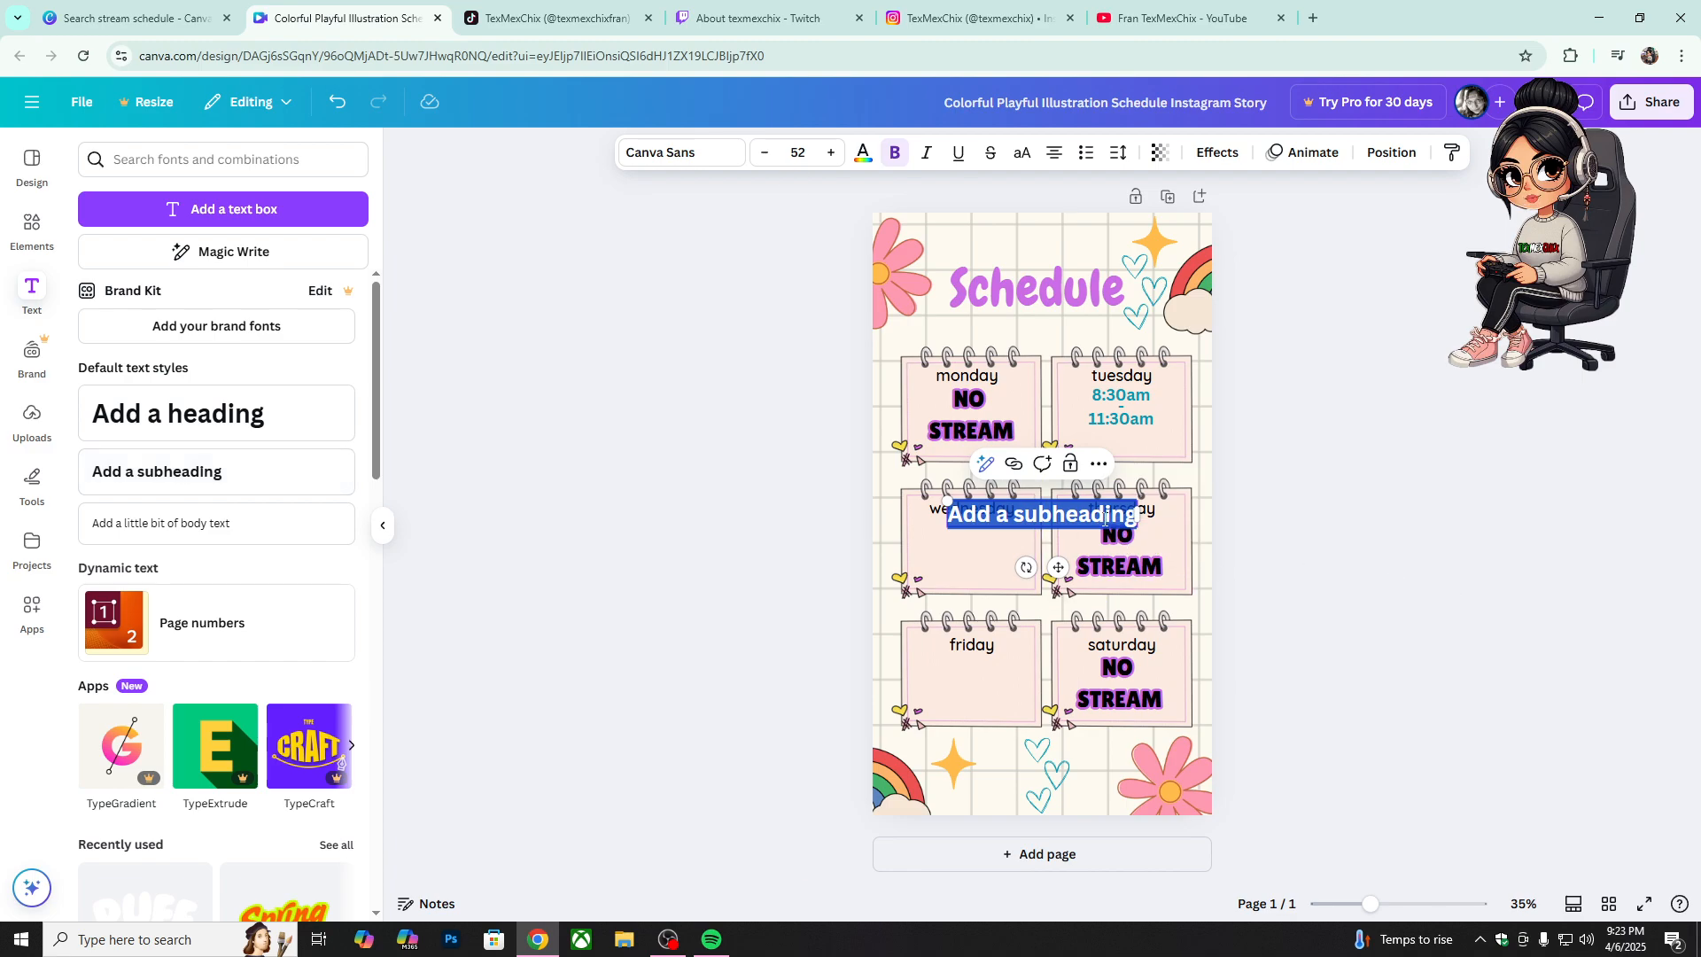
pyautogui.write('Fort')
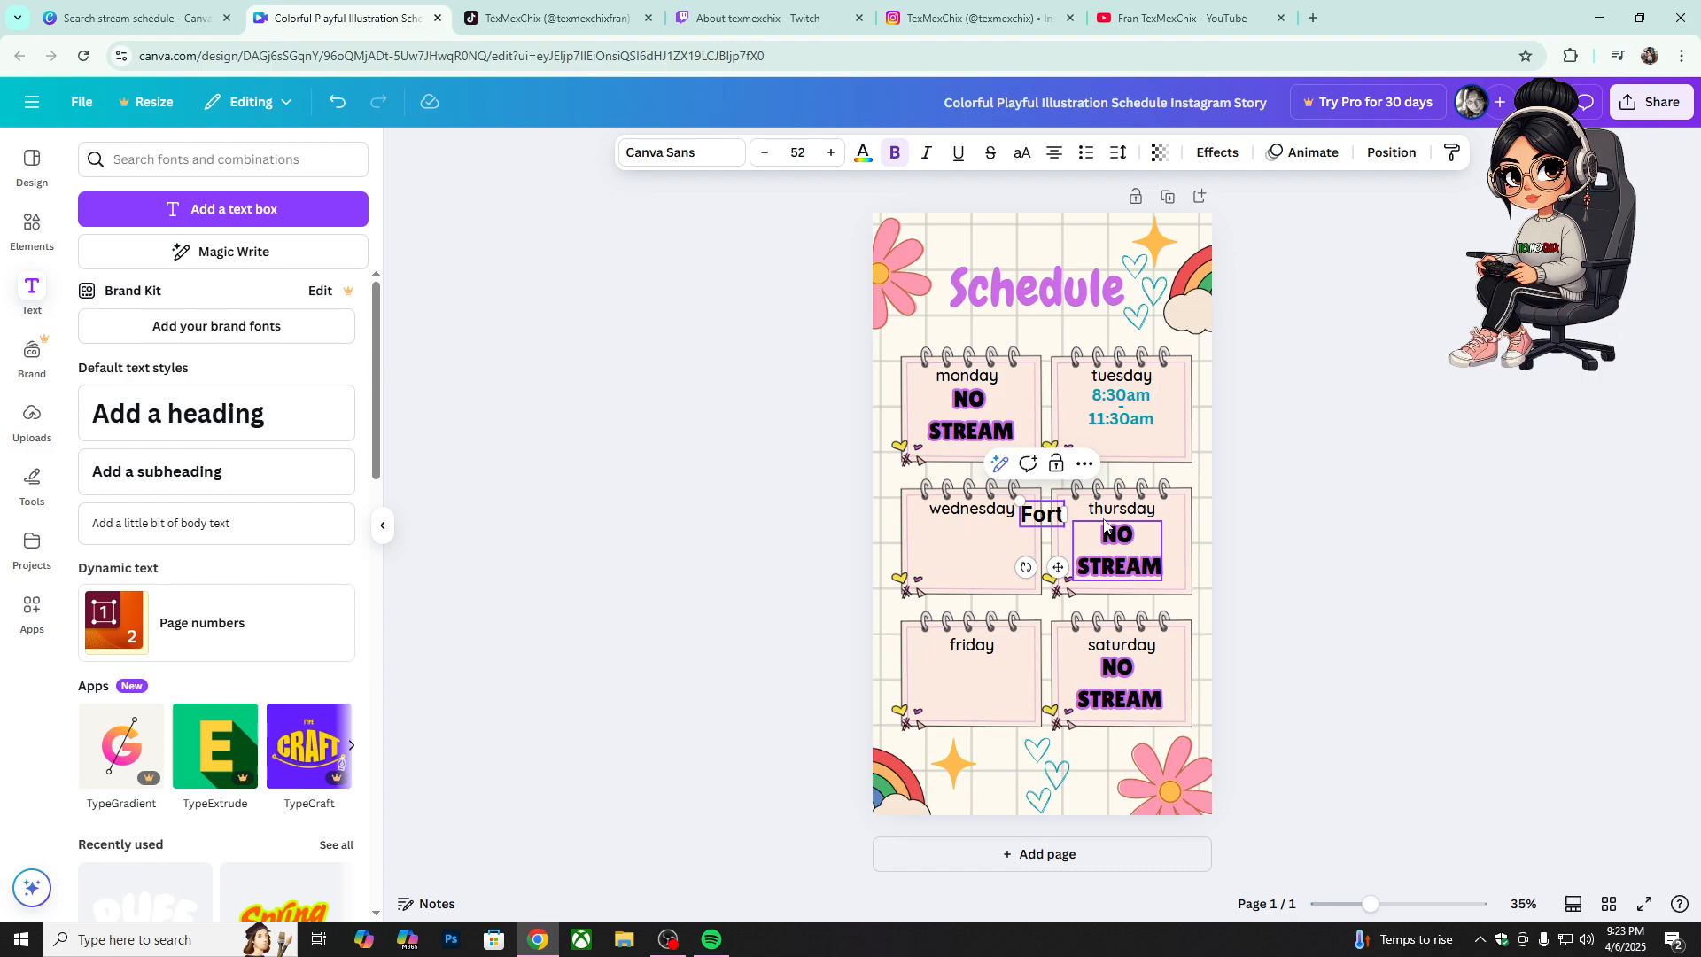
pyautogui.write('nite')
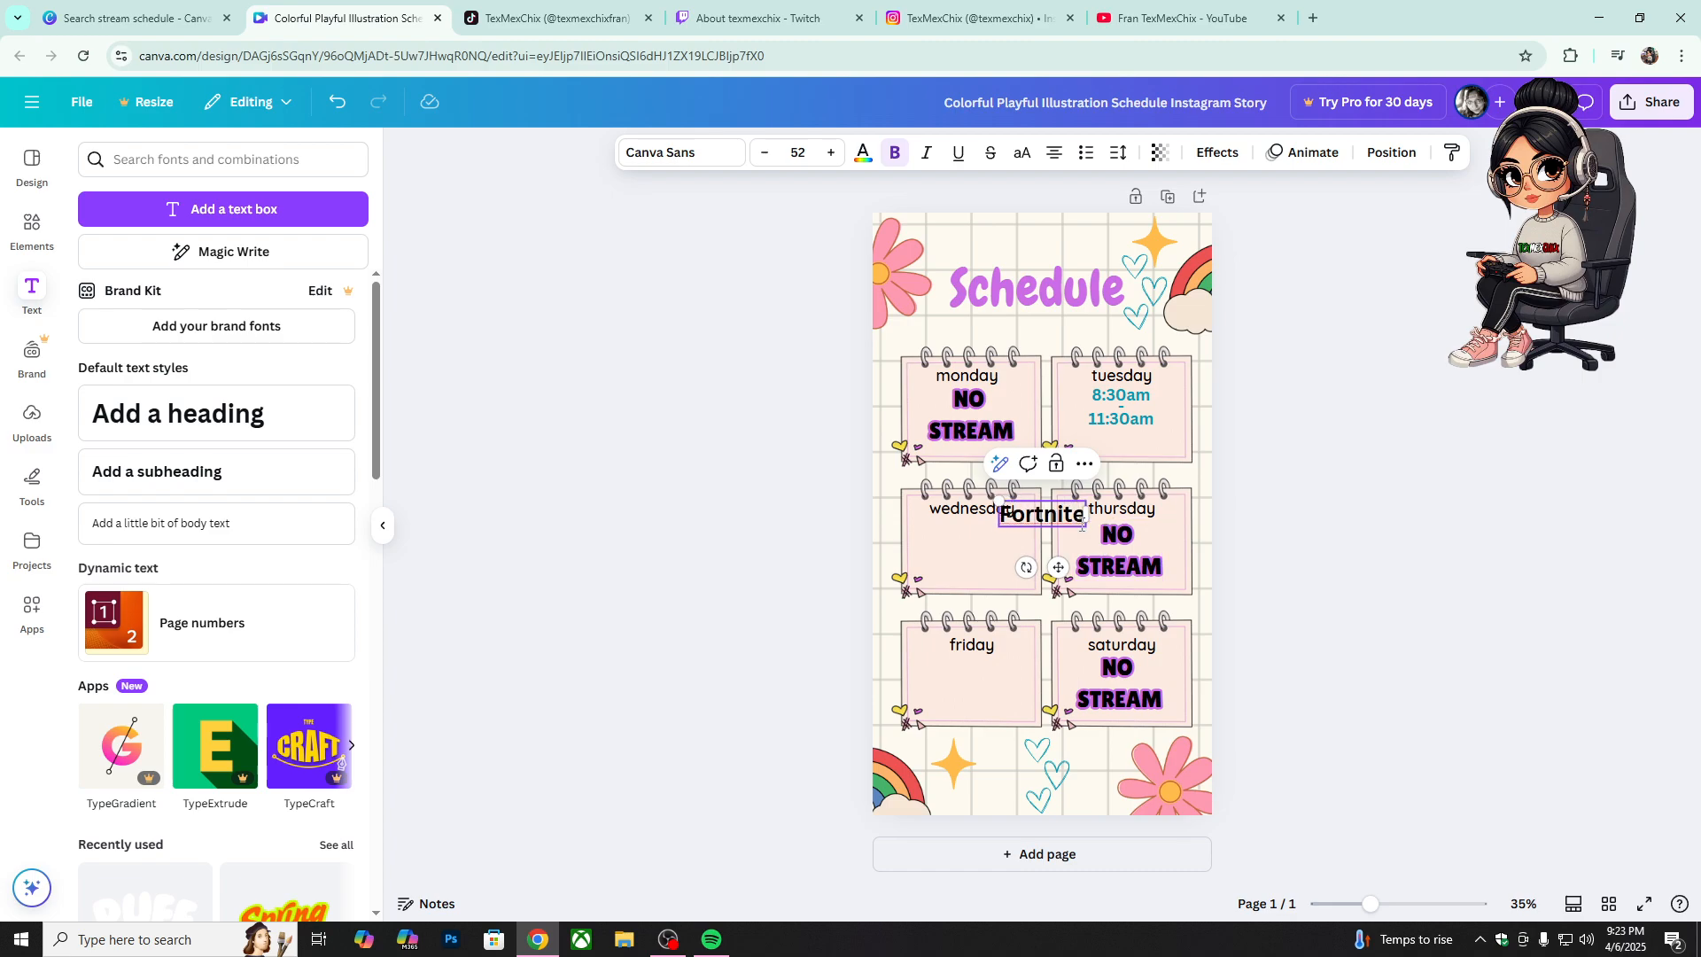
pyautogui.moveTo(1068, 528); pyautogui.dragTo(1139, 497)
pyautogui.click(1320, 497)
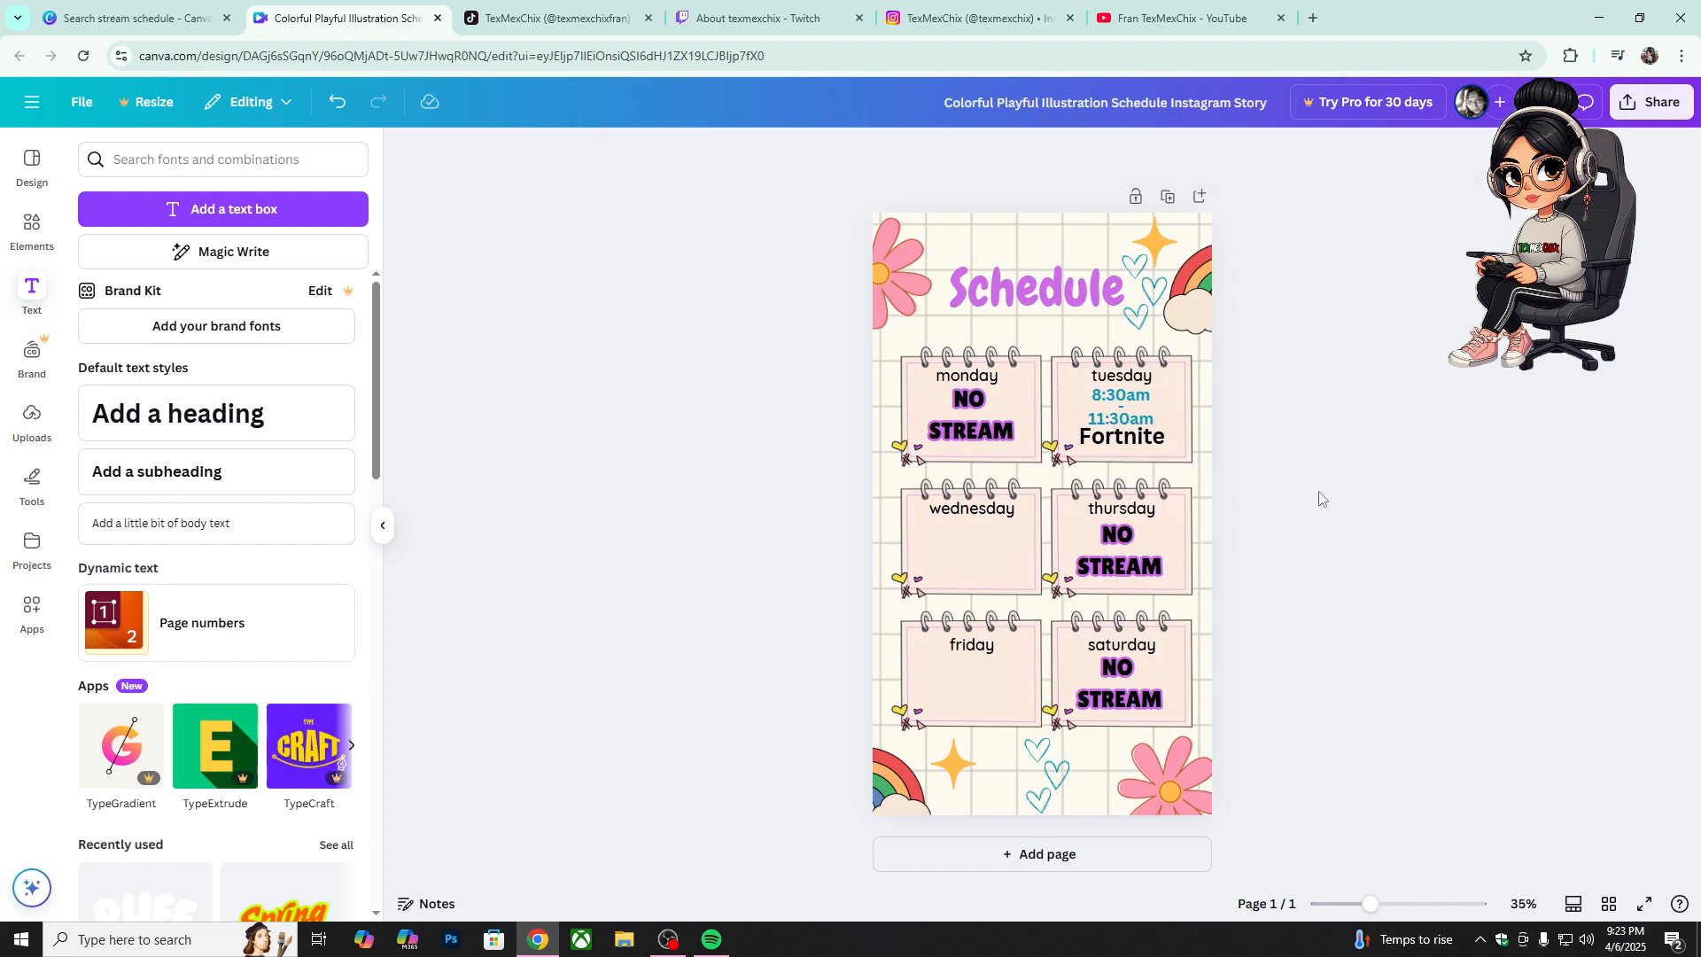
# Step: Try the default teal as the color of Tuesday's "Fortnite" text
pyautogui.doubleClick(1145, 447)
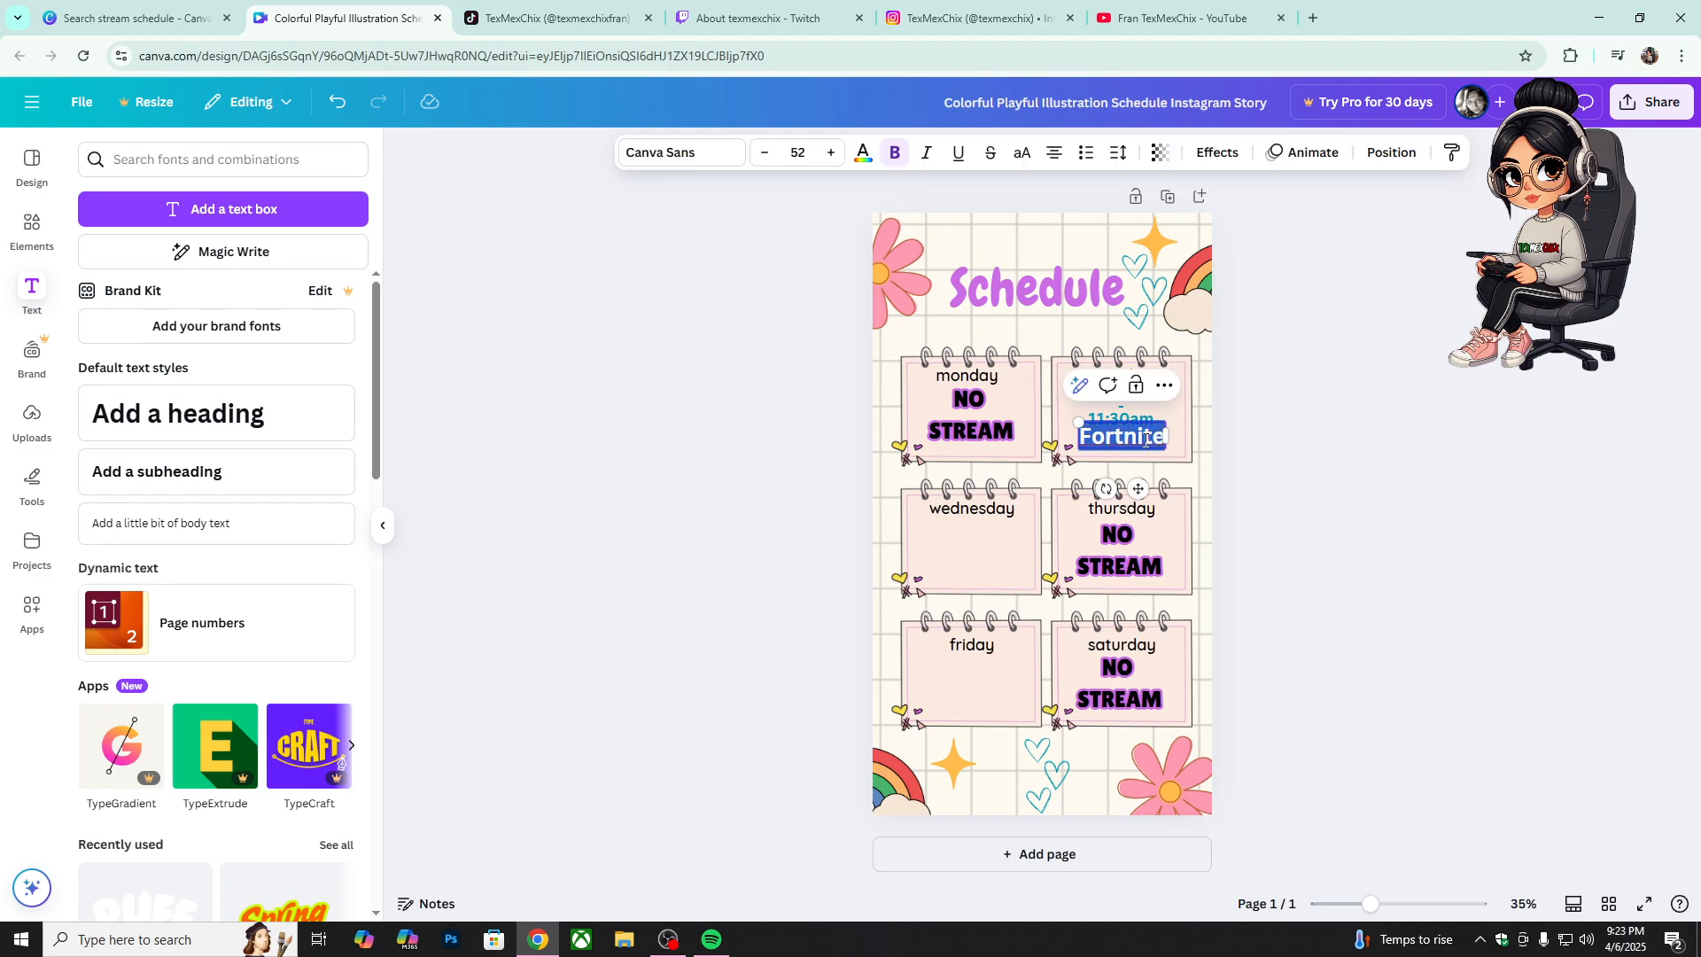
pyautogui.click(863, 156)
pyautogui.click(101, 830)
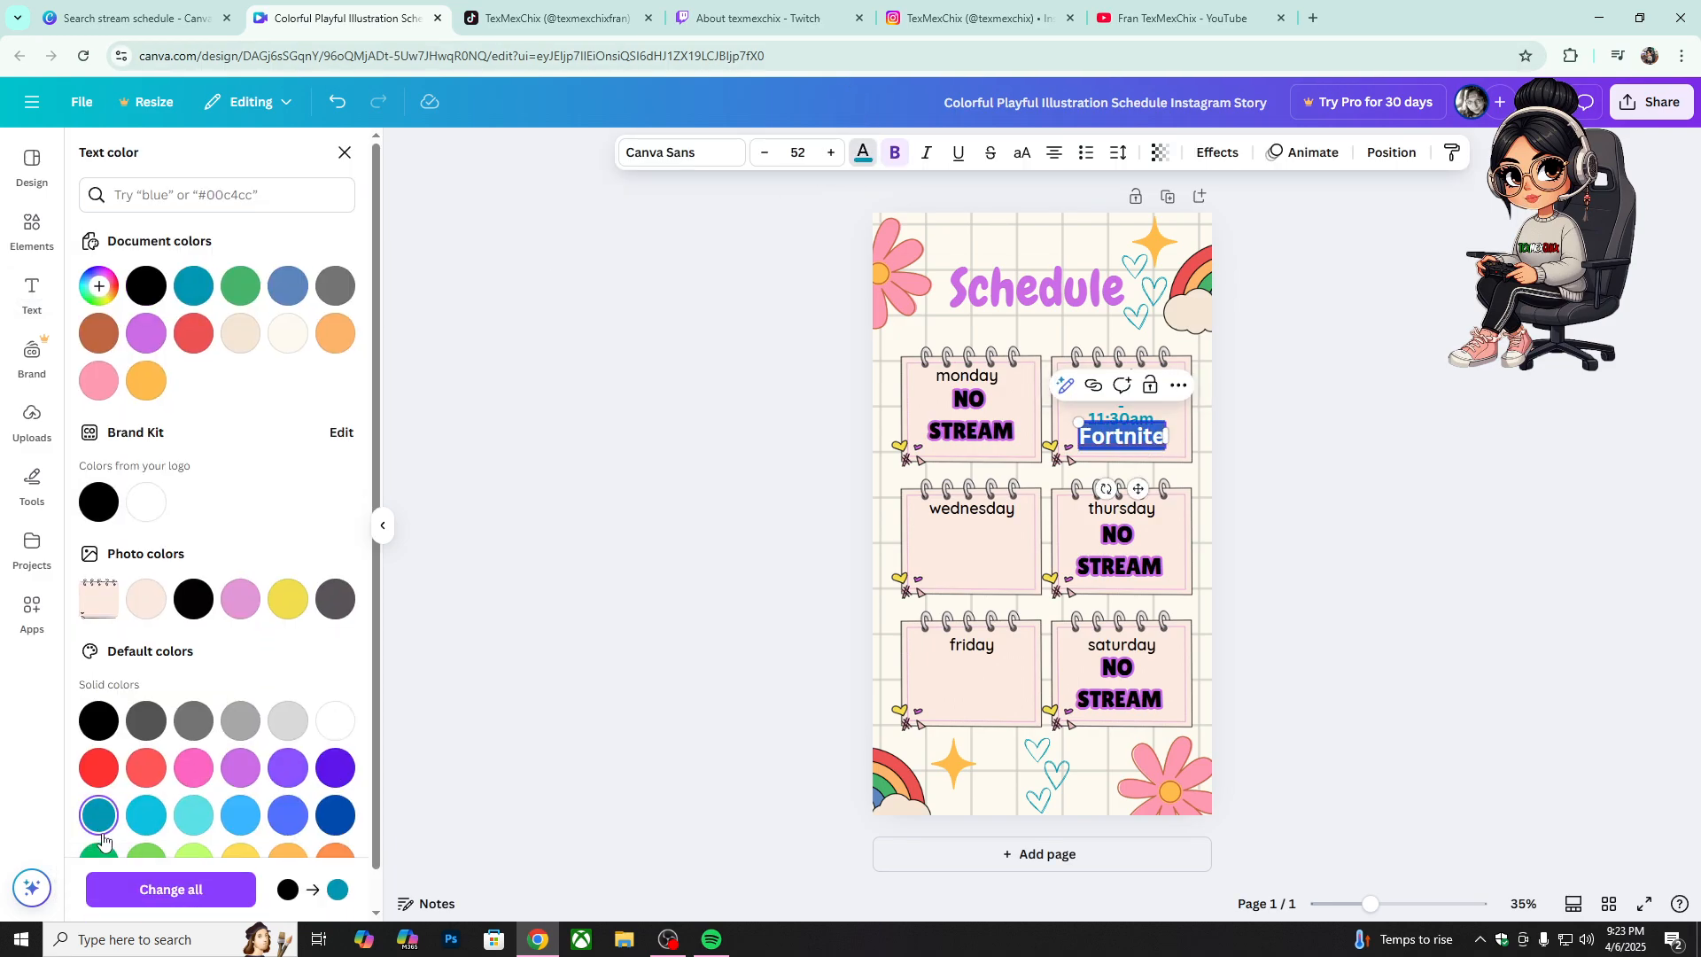
pyautogui.click(1294, 434)
pyautogui.click(1294, 433)
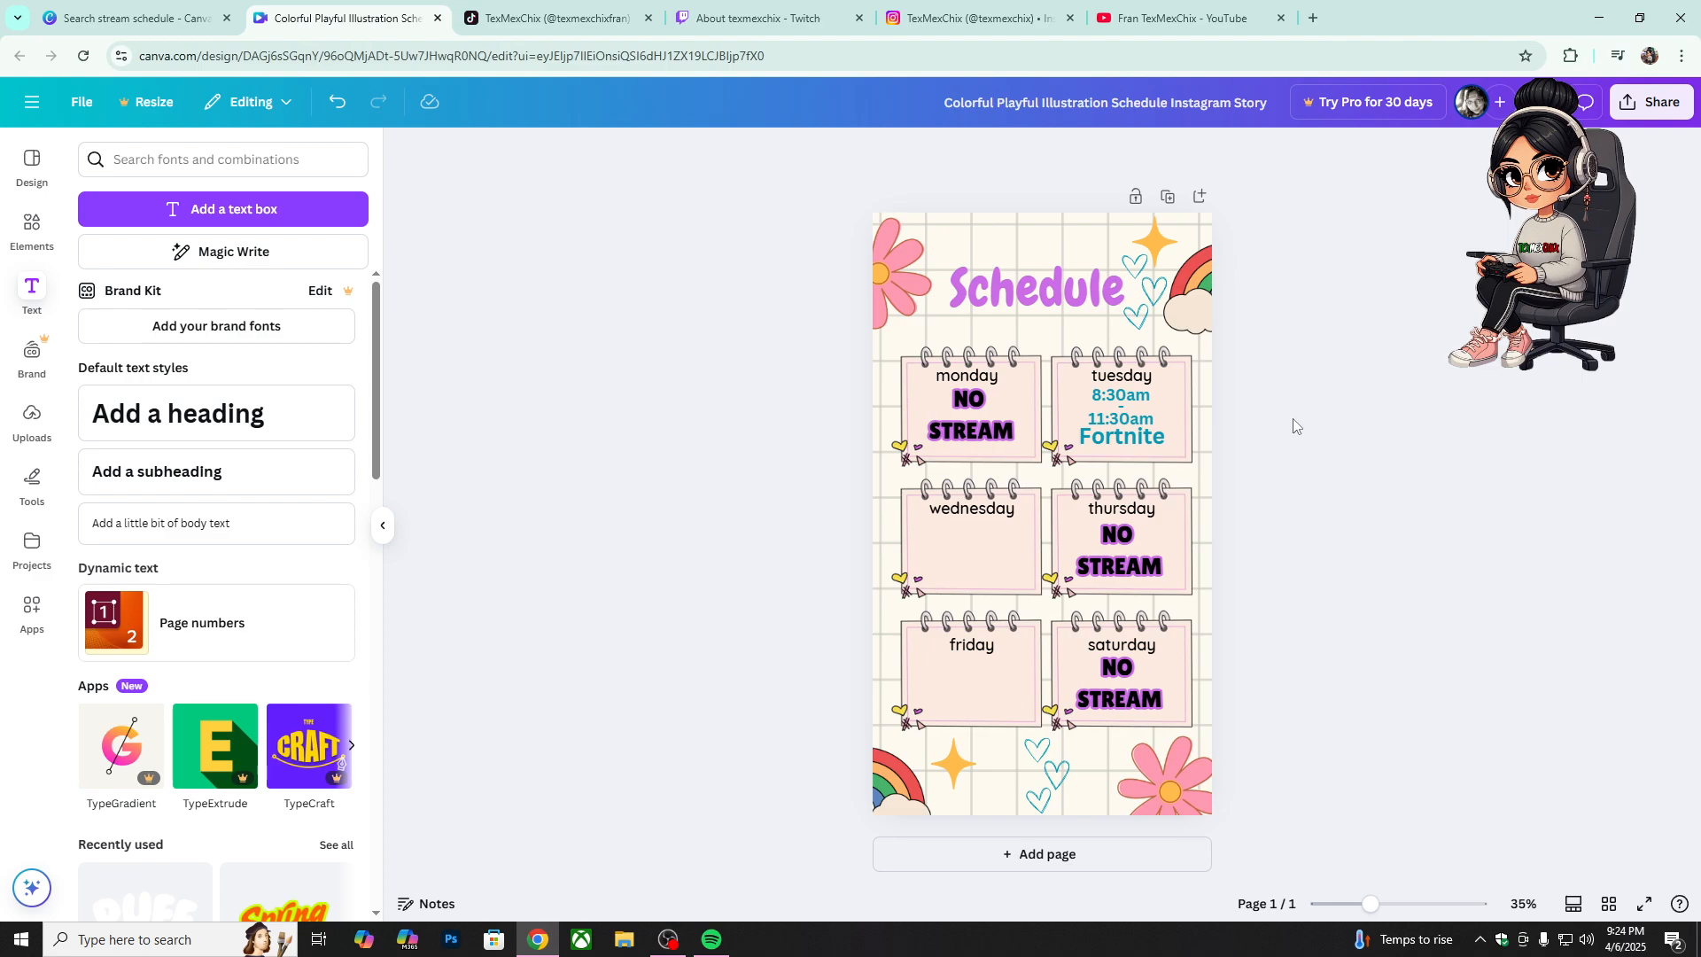
# Step: Change the color of Tuesday's "Fortnite" text to the default pink
pyautogui.click(1147, 443)
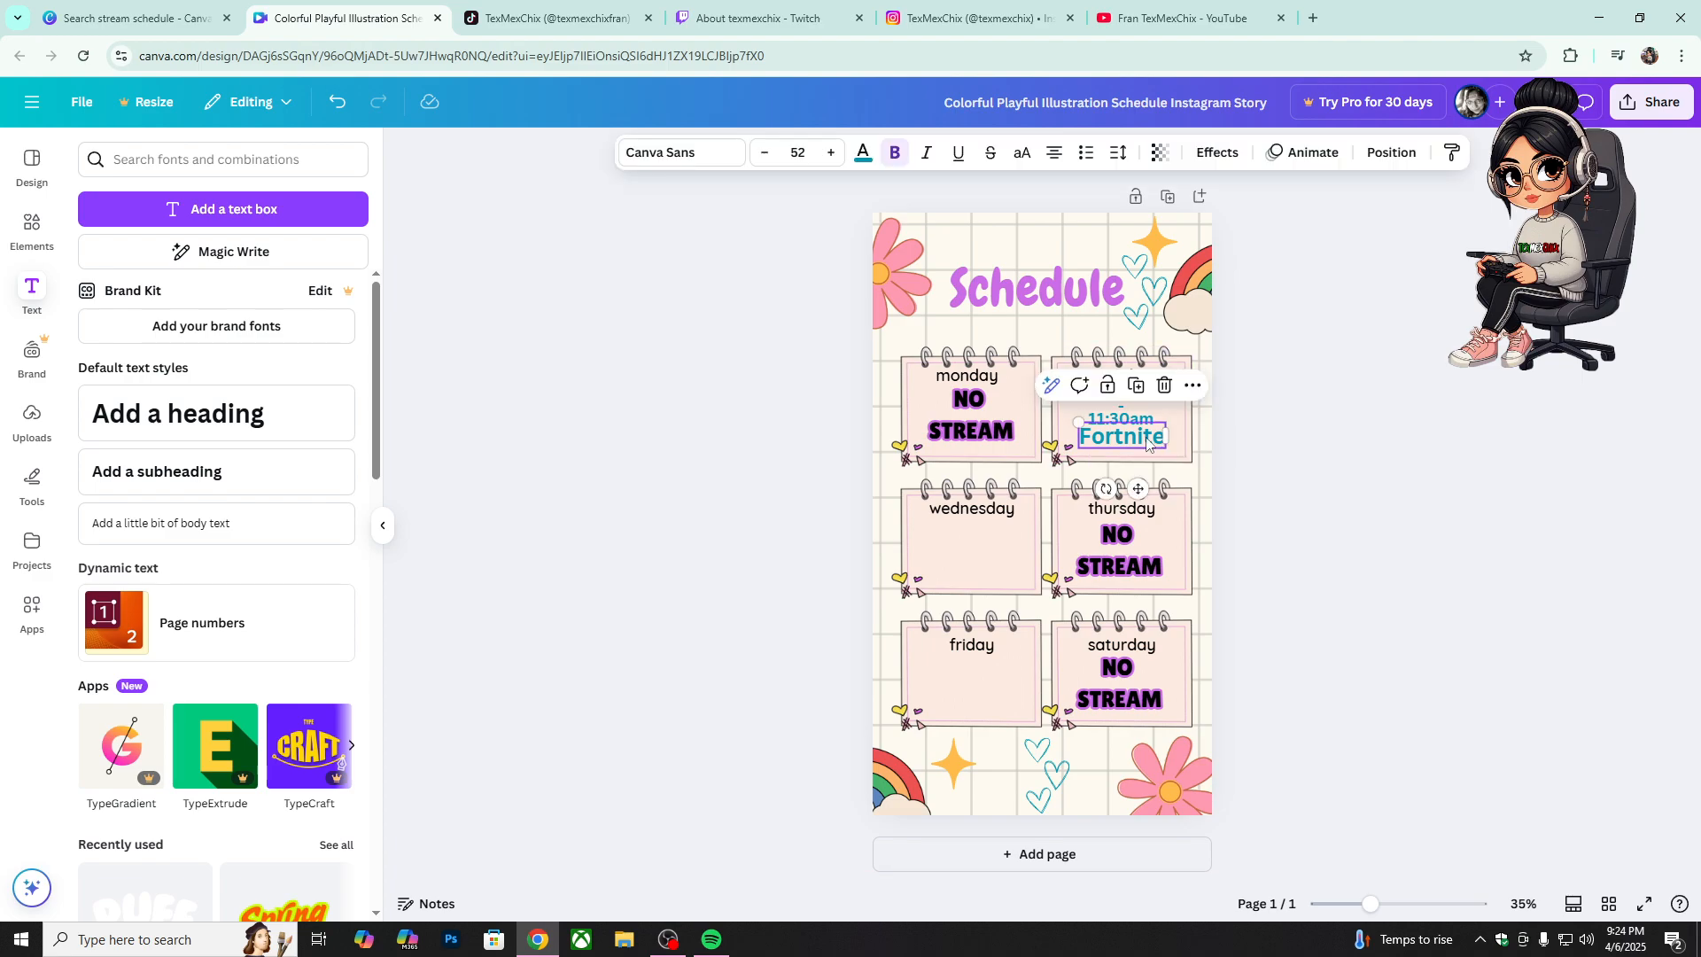
pyautogui.doubleClick(1147, 443)
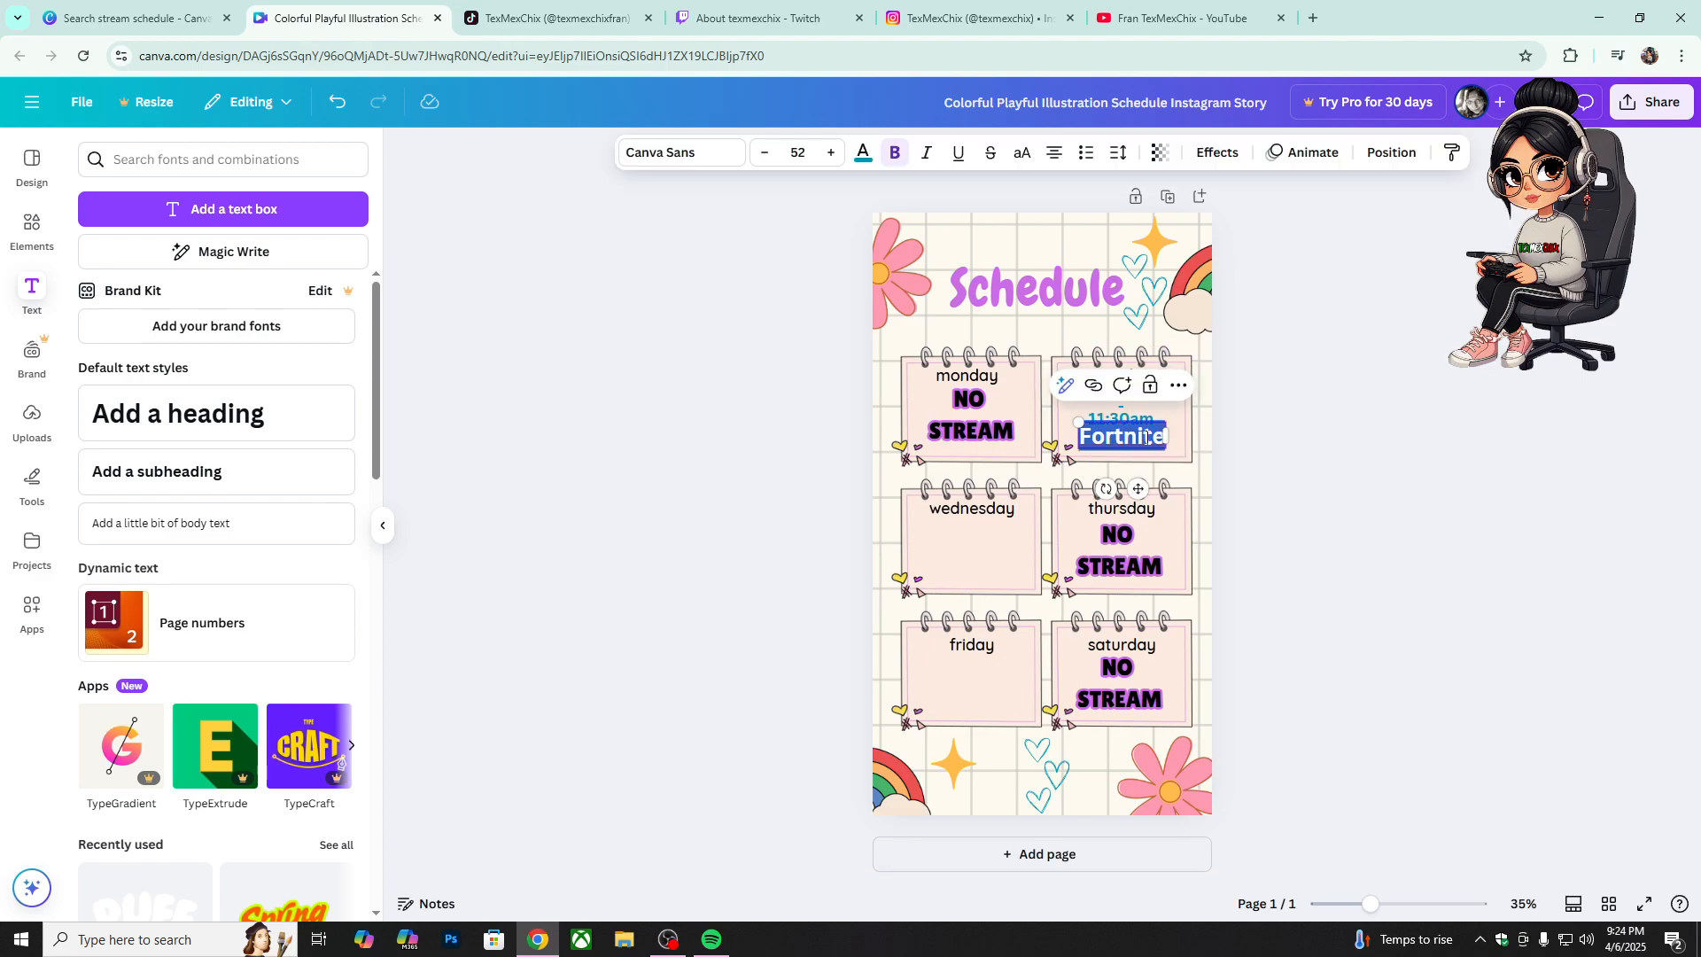
pyautogui.click(863, 154)
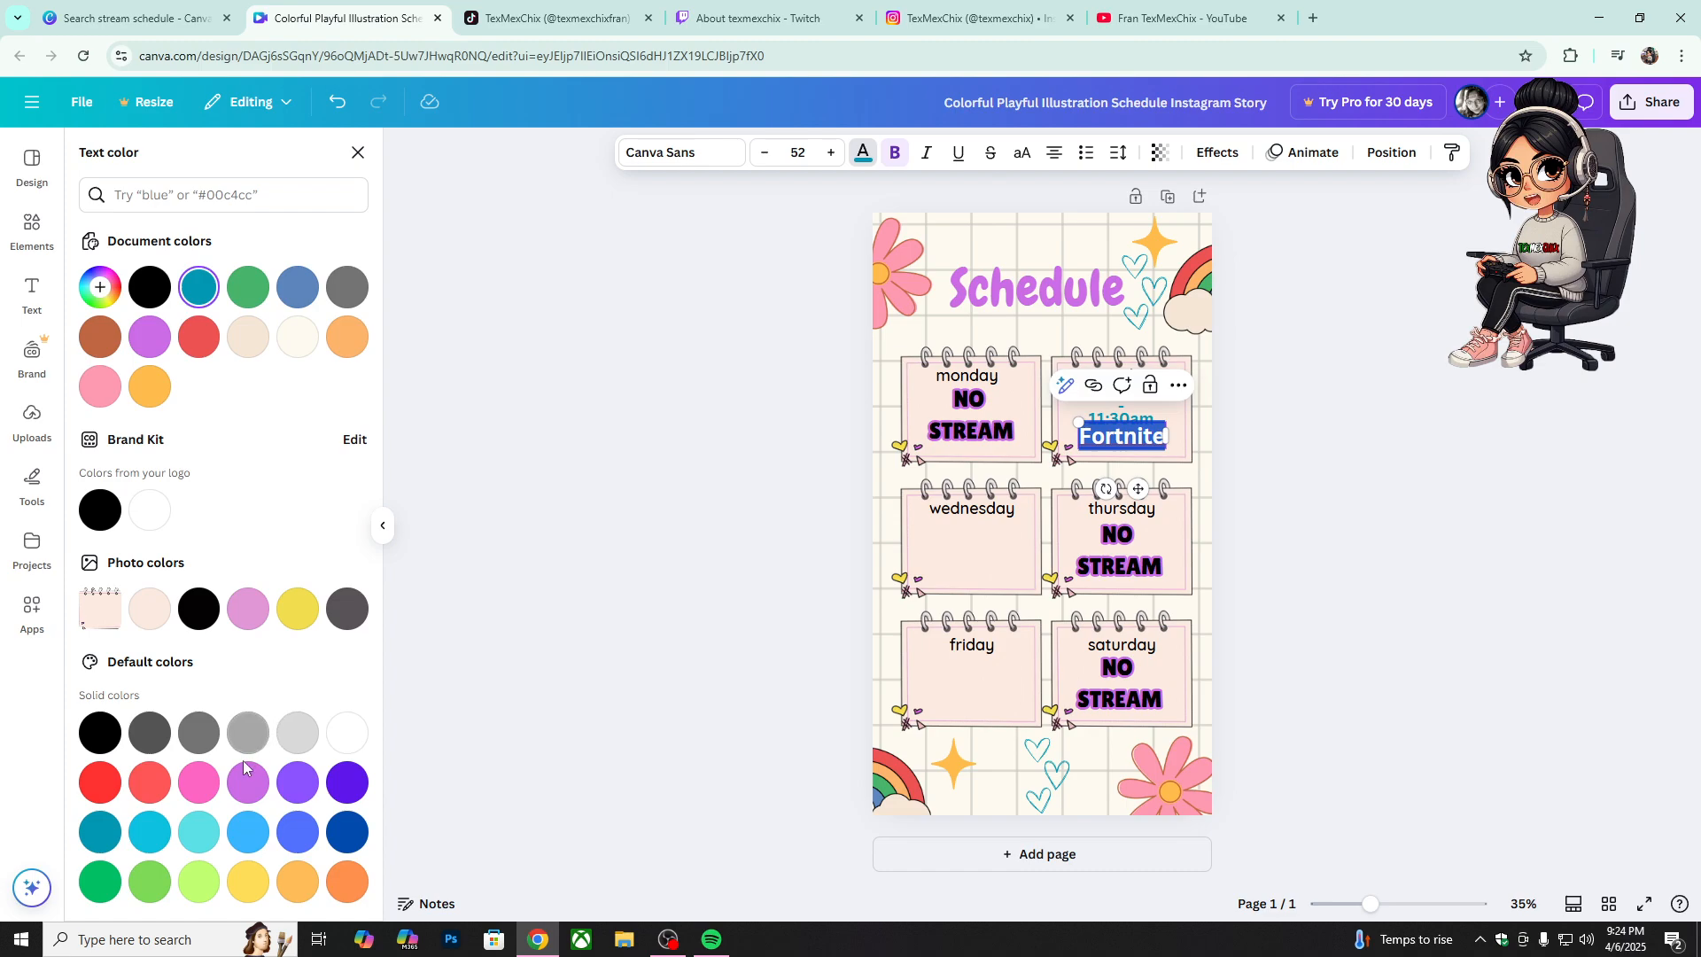
pyautogui.click(199, 781)
pyautogui.press('Escape')
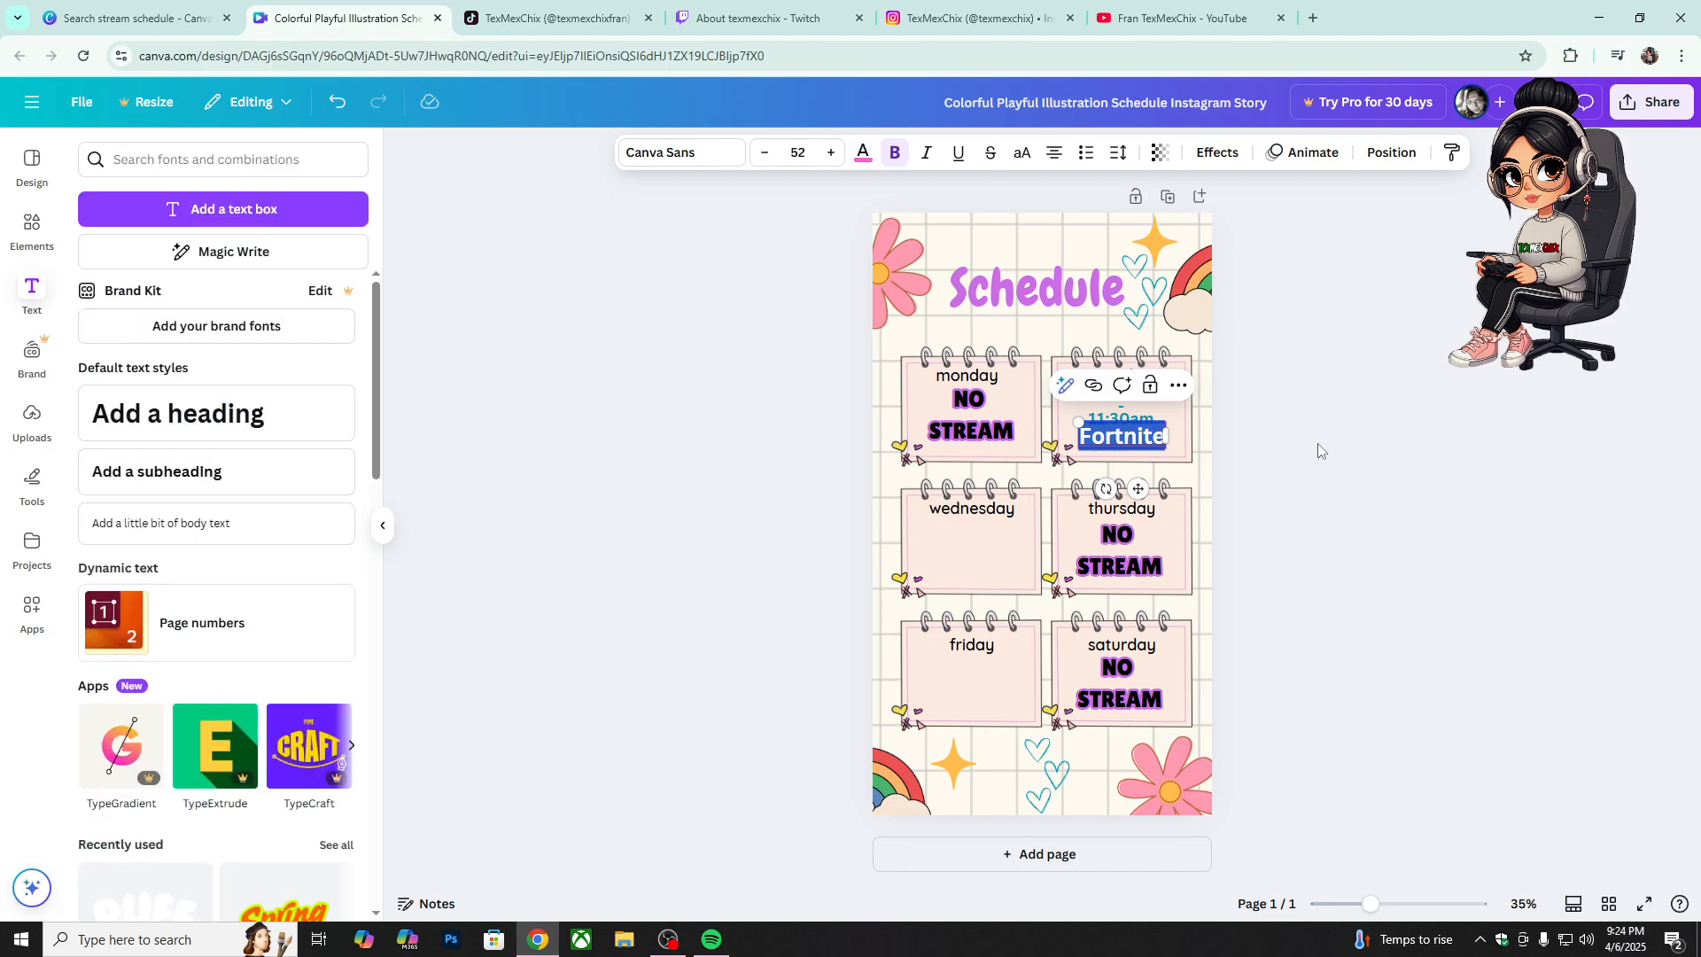
pyautogui.click(1314, 451)
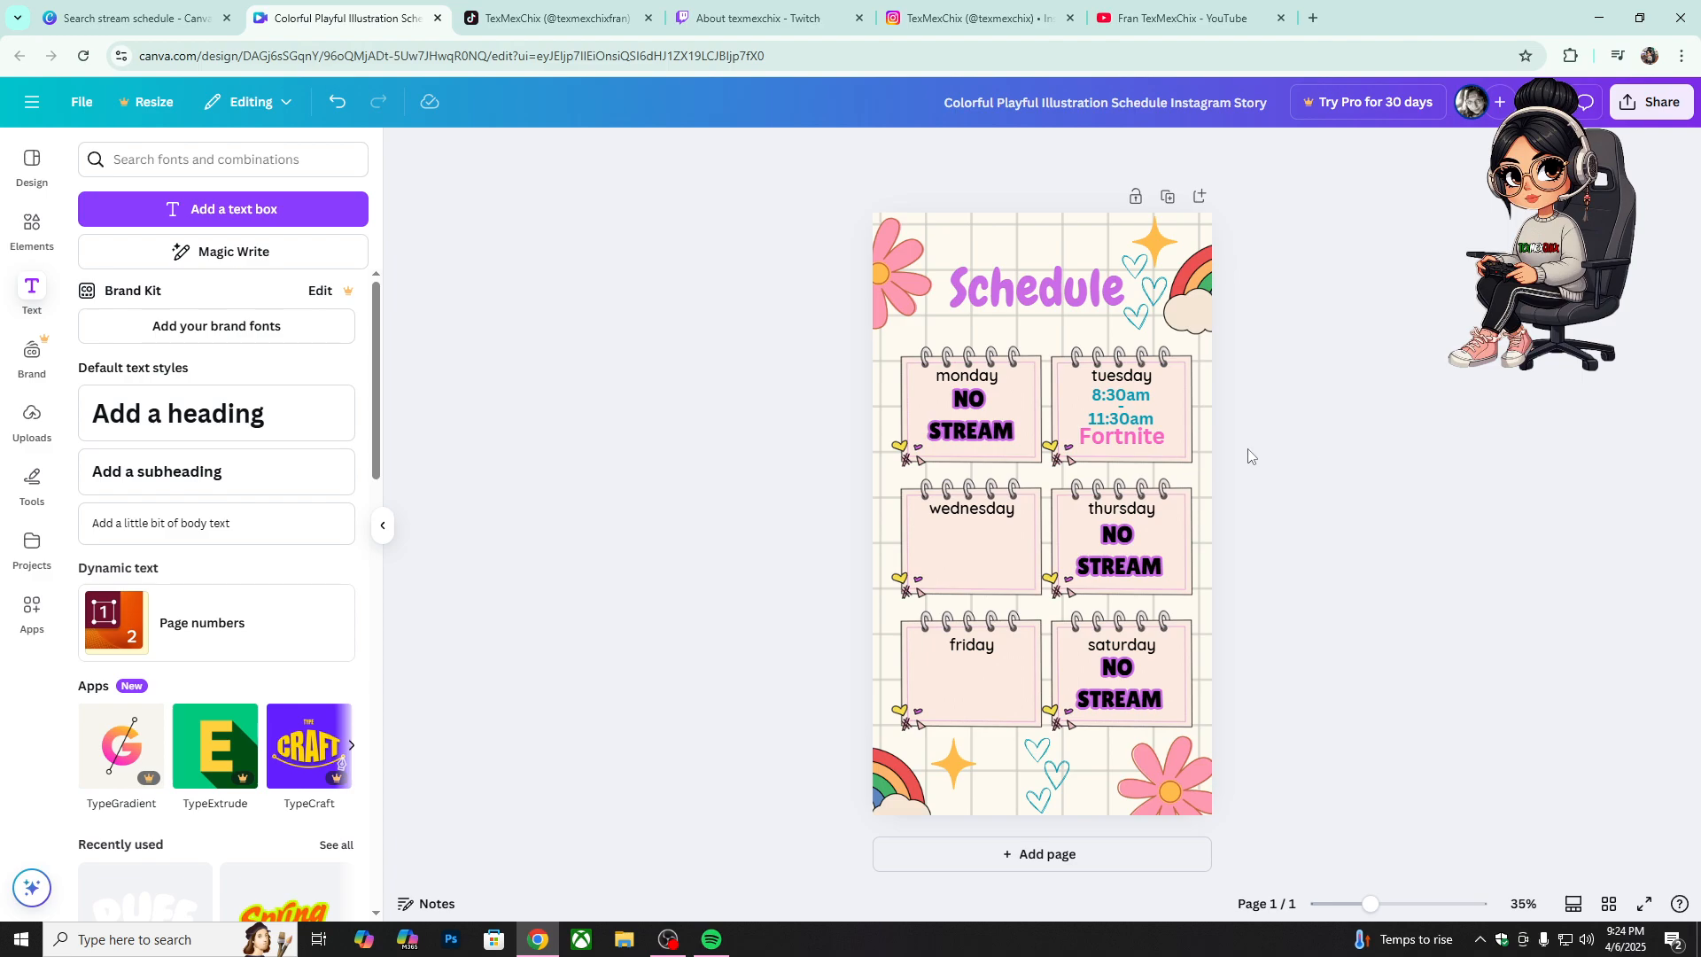
pyautogui.click(1151, 440)
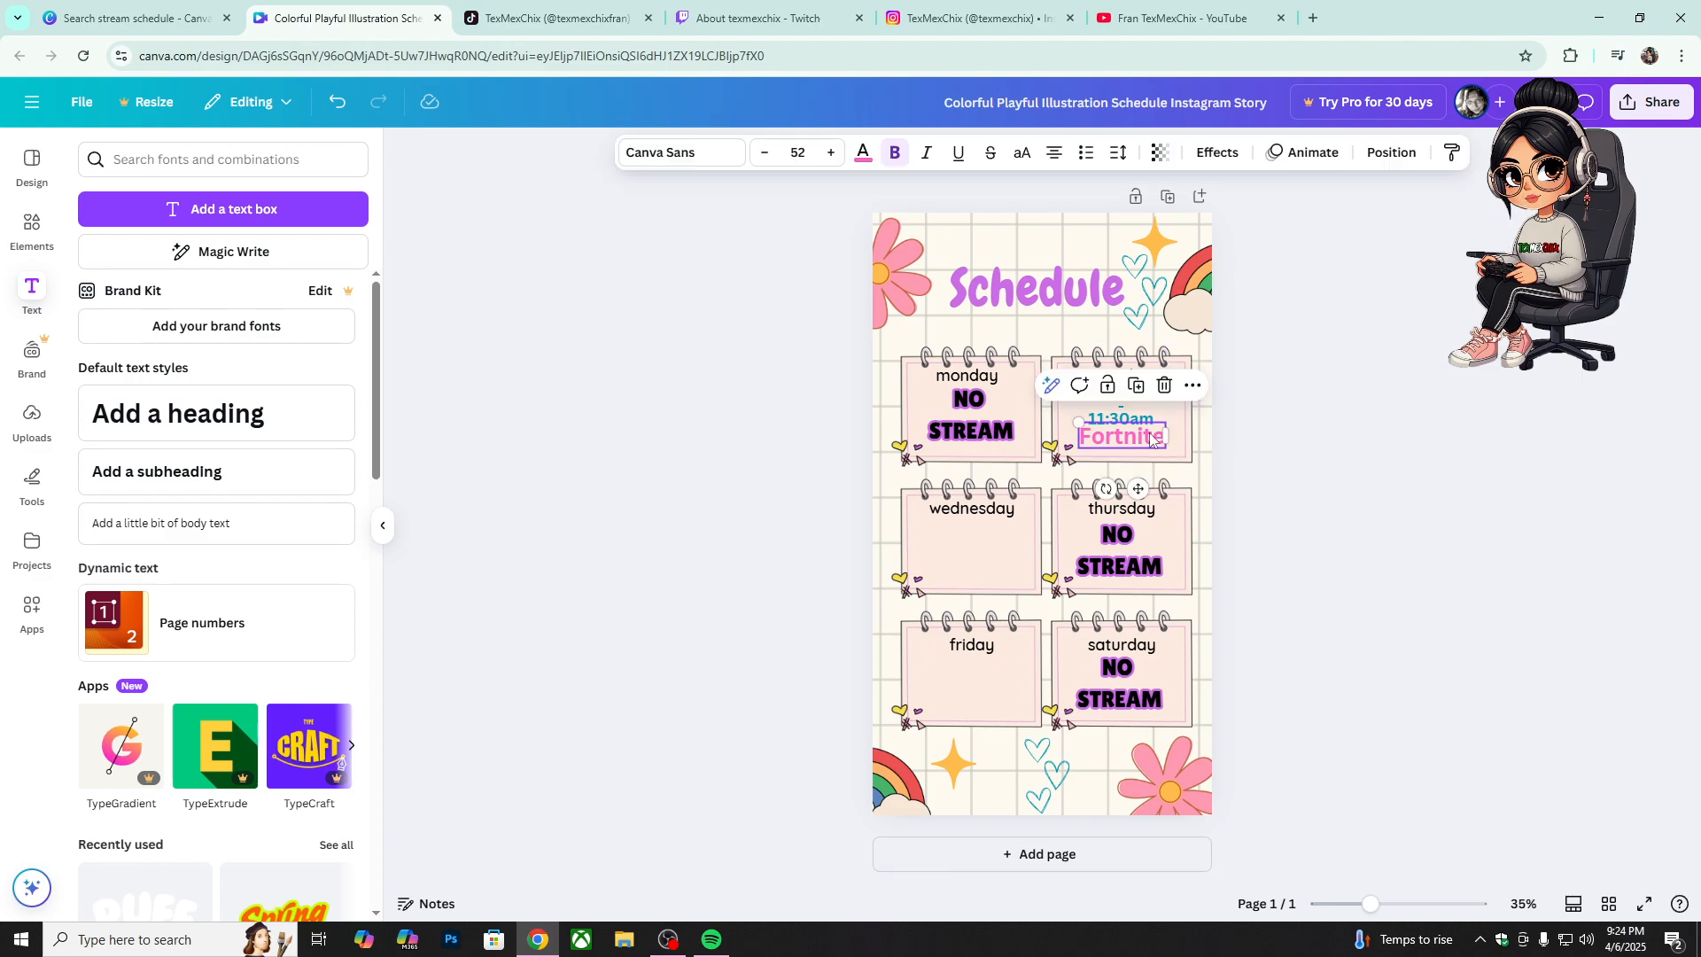
# Step: Lock Tuesday's stream times and its "Fortnite" text in place
pyautogui.click(1272, 434)
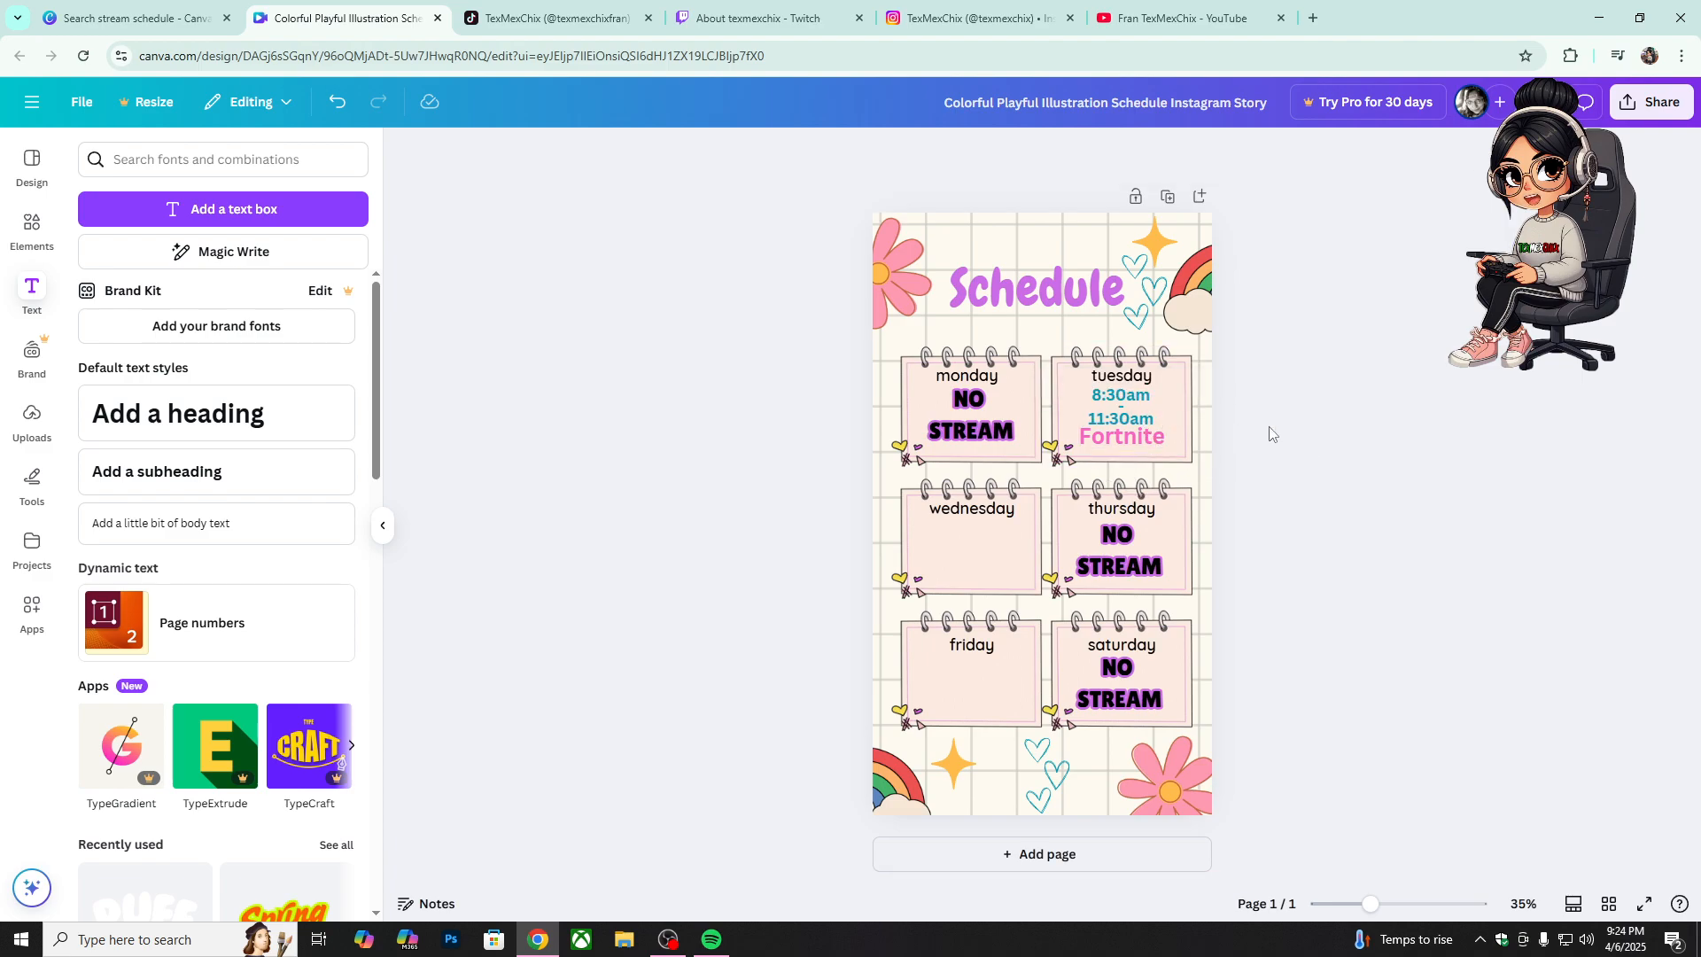
pyautogui.click(1154, 418)
pyautogui.click(1147, 418)
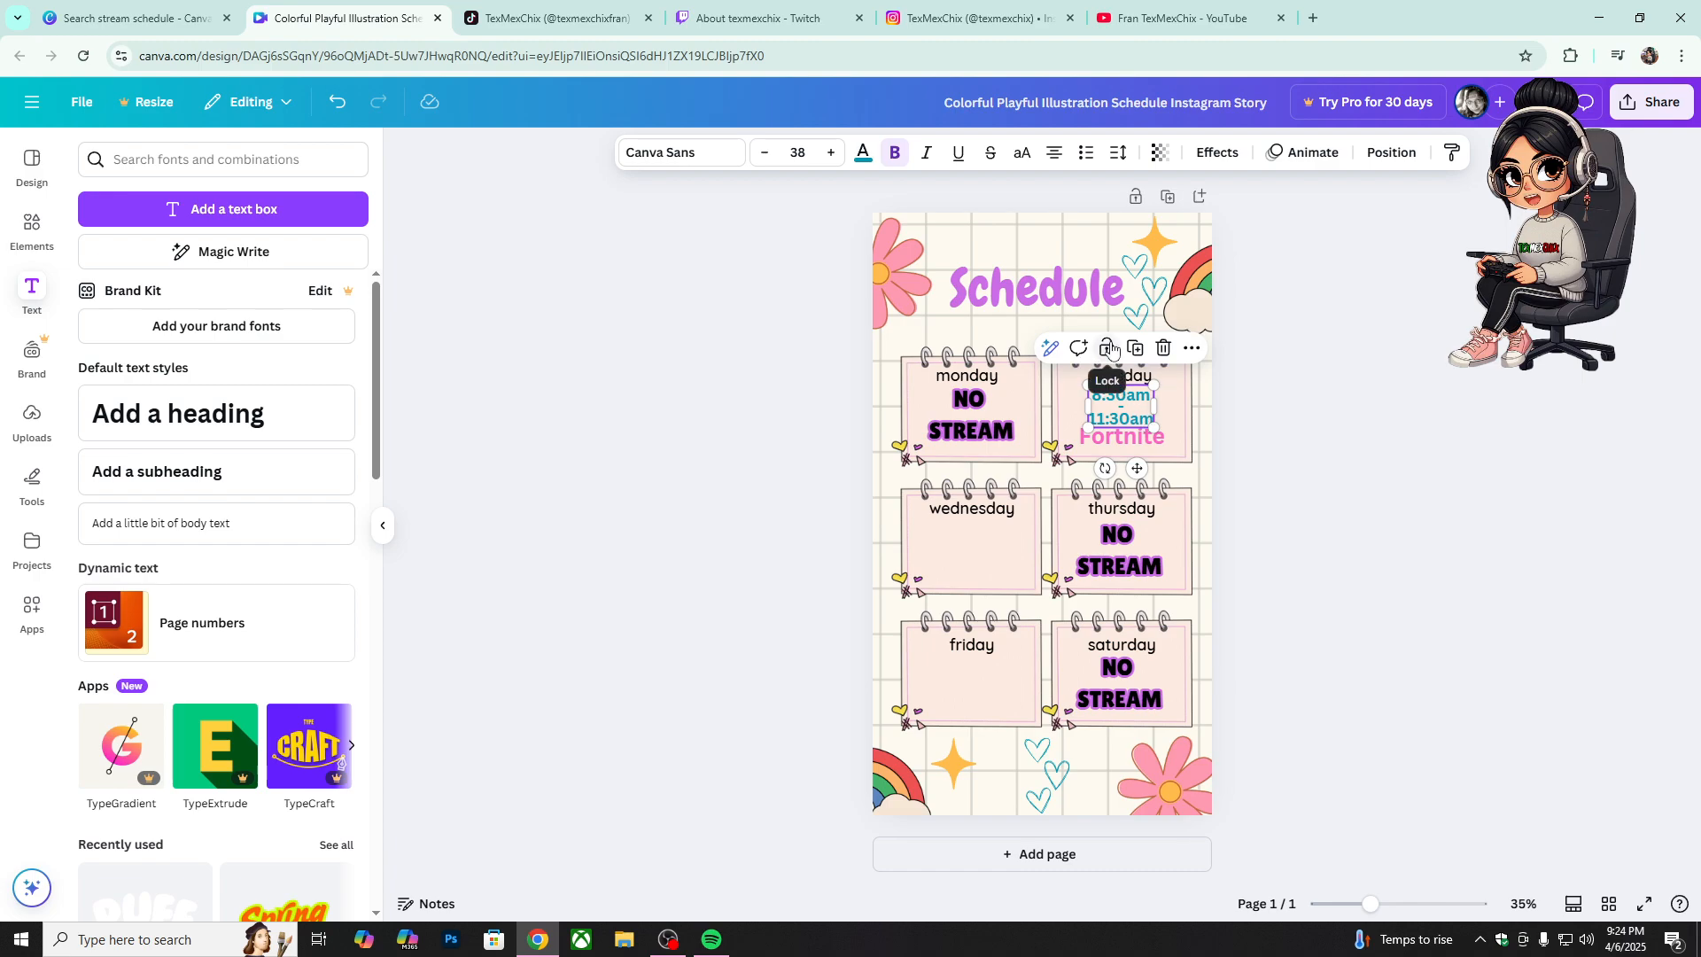
pyautogui.click(1111, 350)
pyautogui.click(1149, 442)
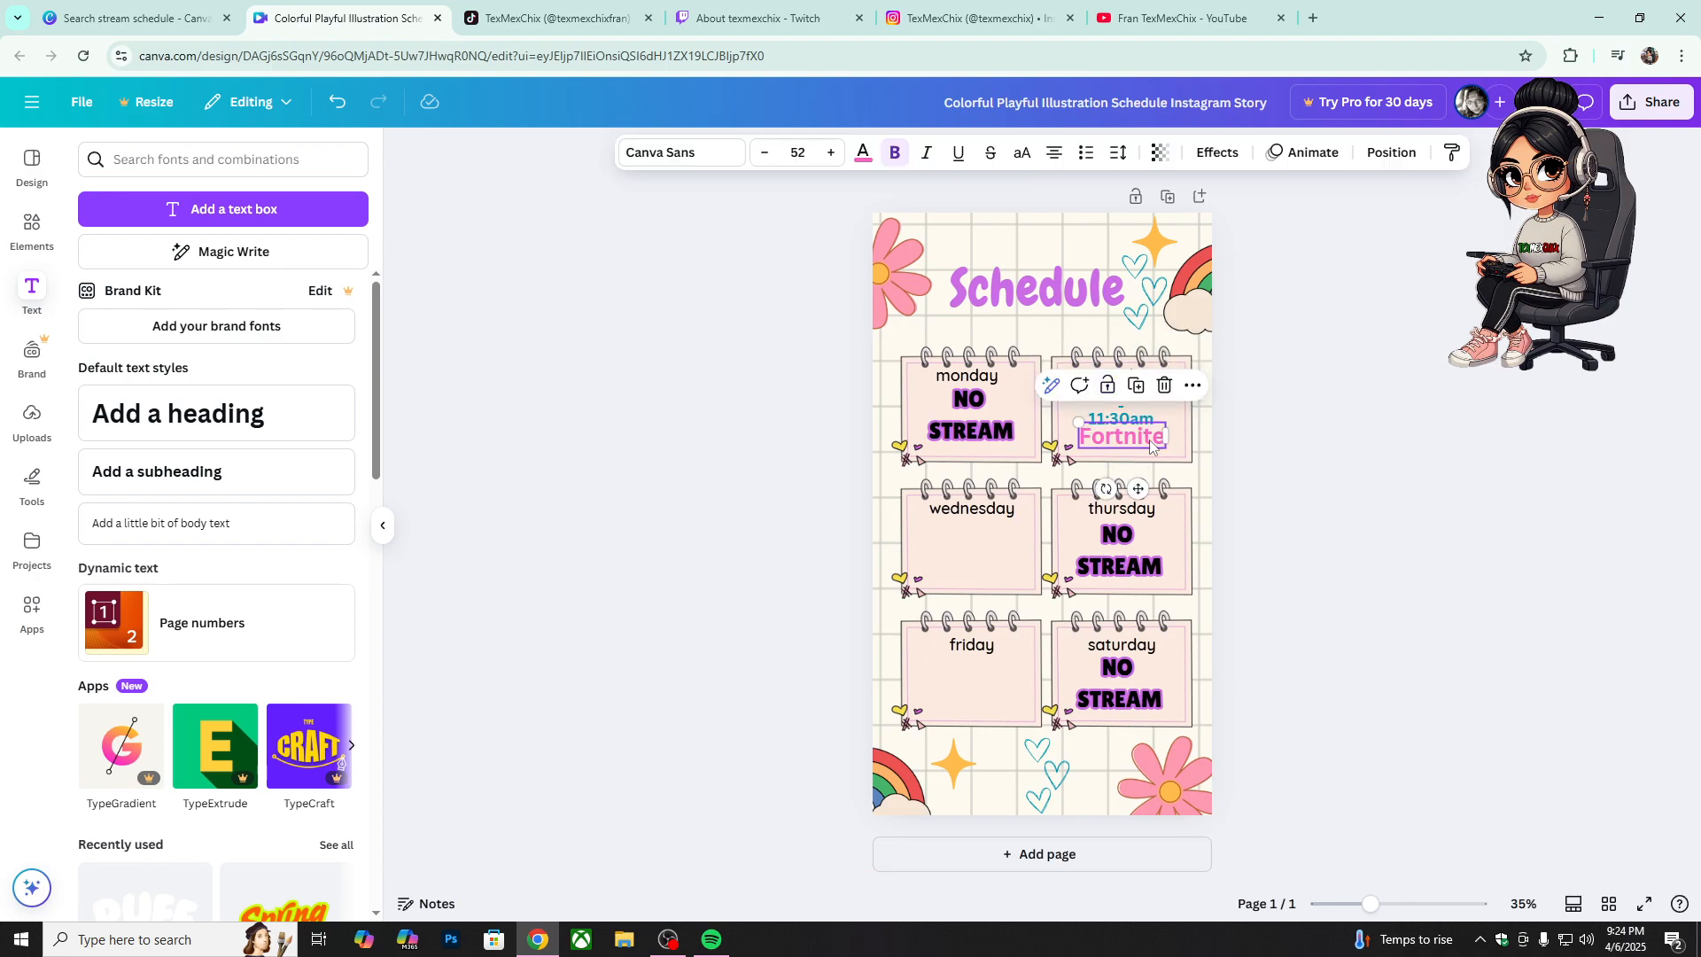
pyautogui.click(1107, 391)
pyautogui.click(1290, 420)
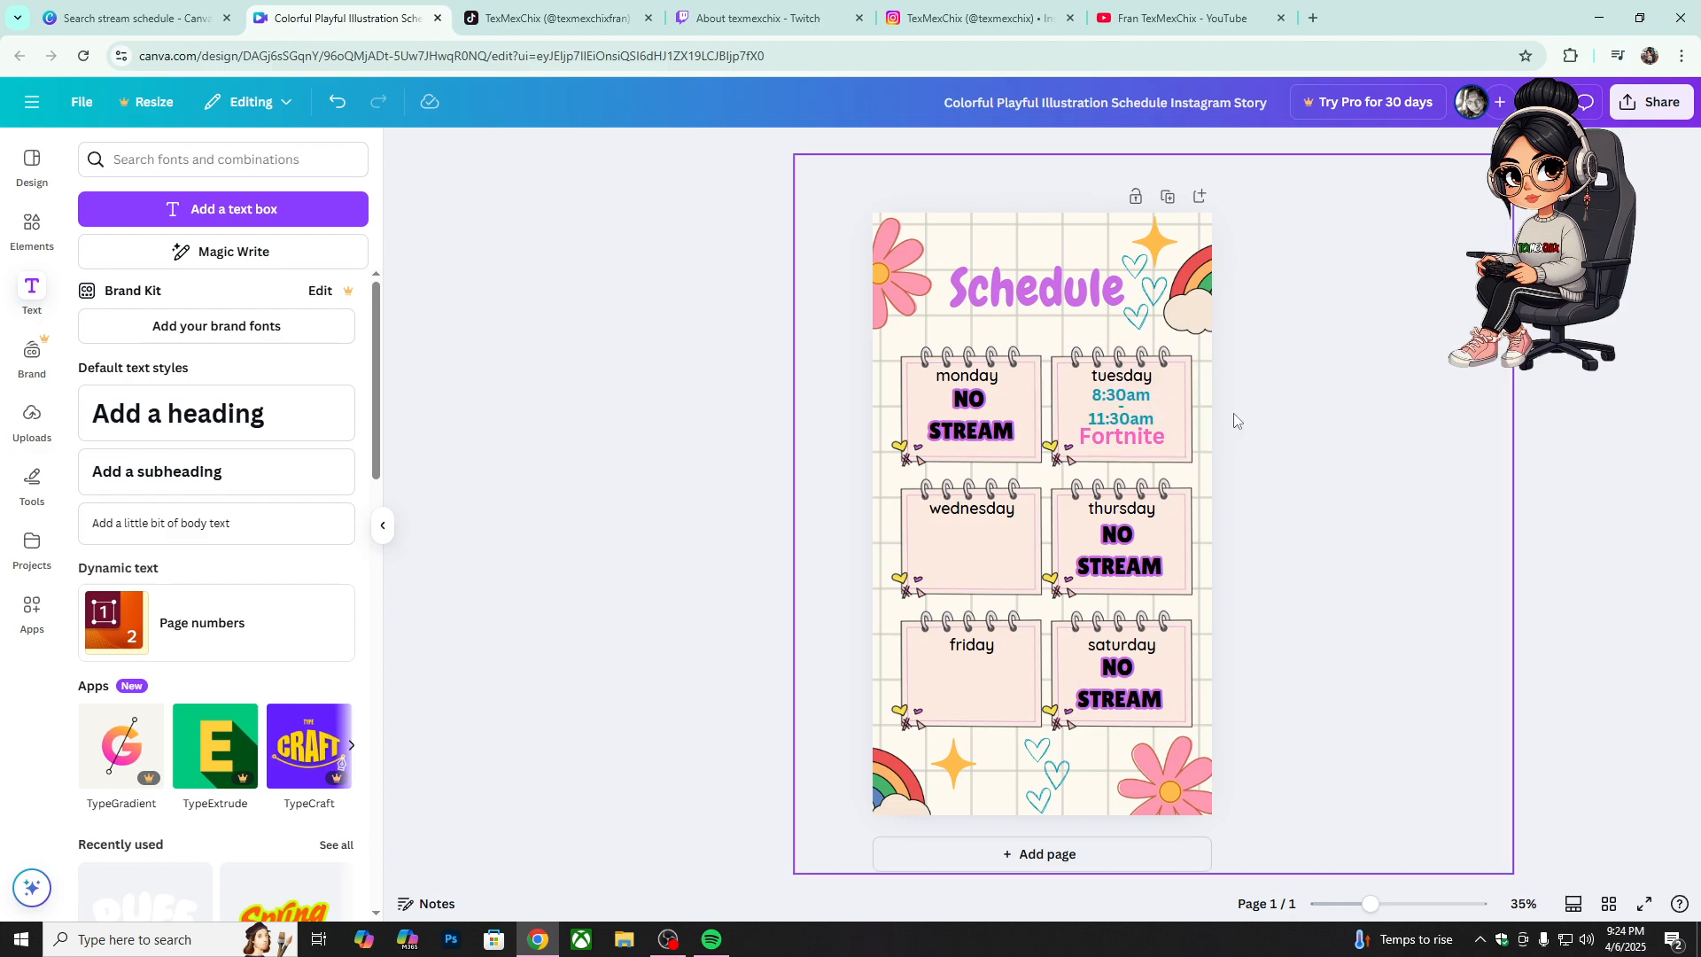
# Step: Unlock Tuesday's stream times text
pyautogui.click(1142, 417)
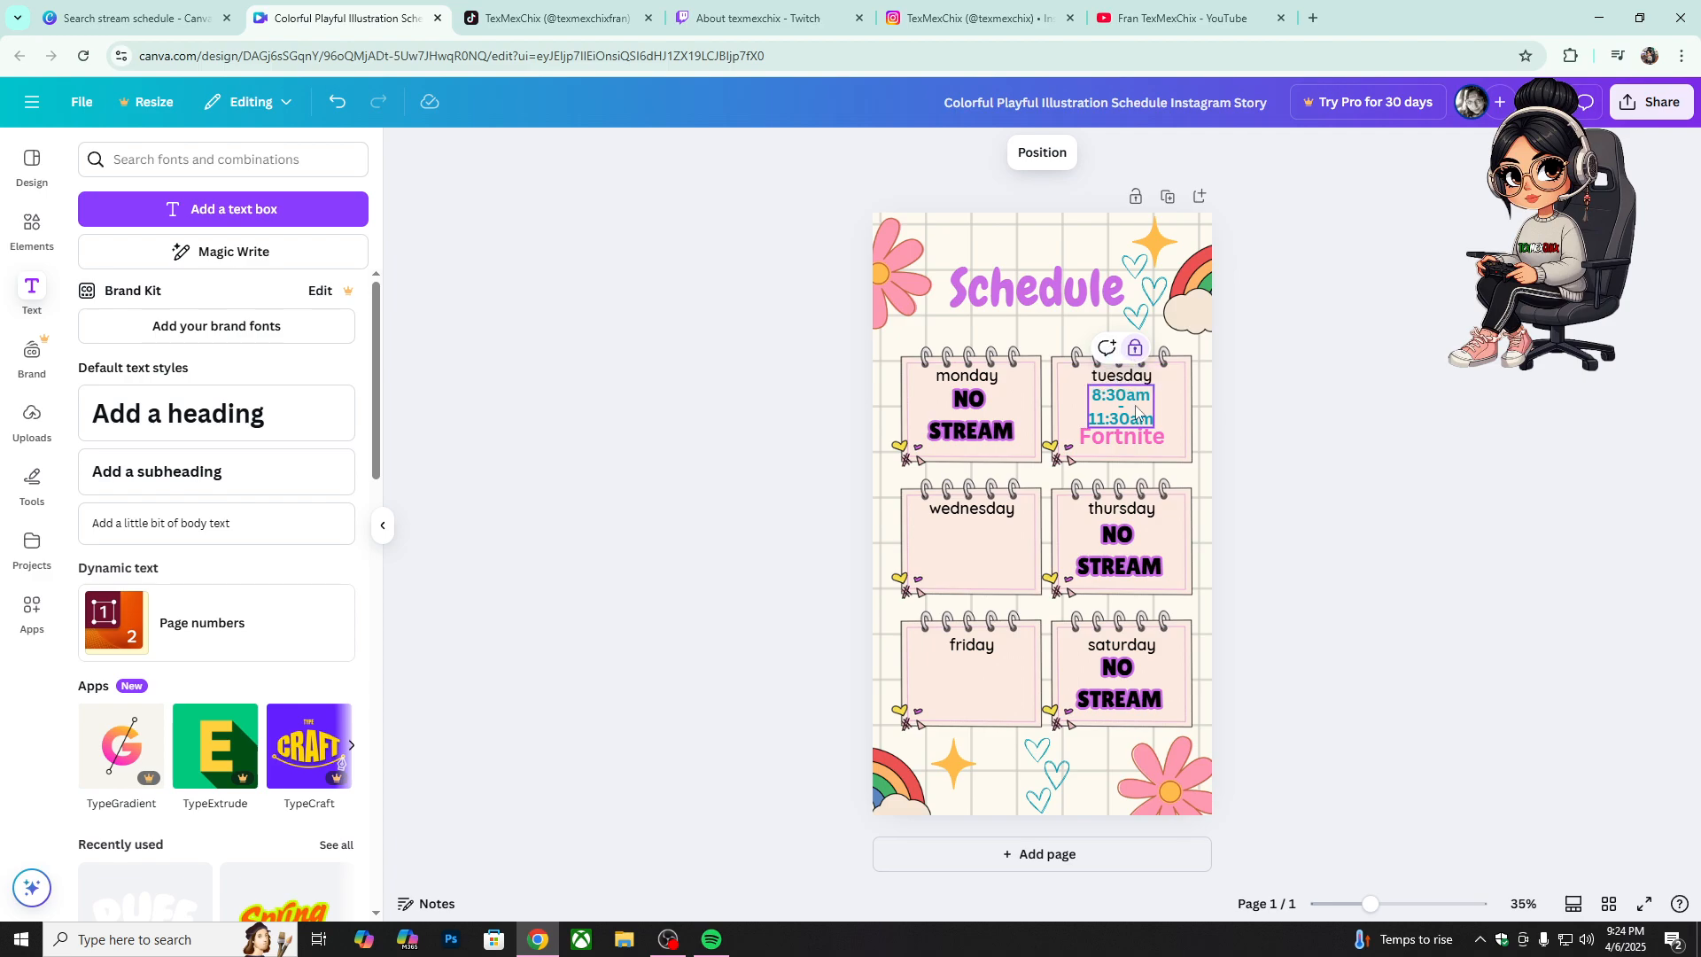
pyautogui.click(1135, 350)
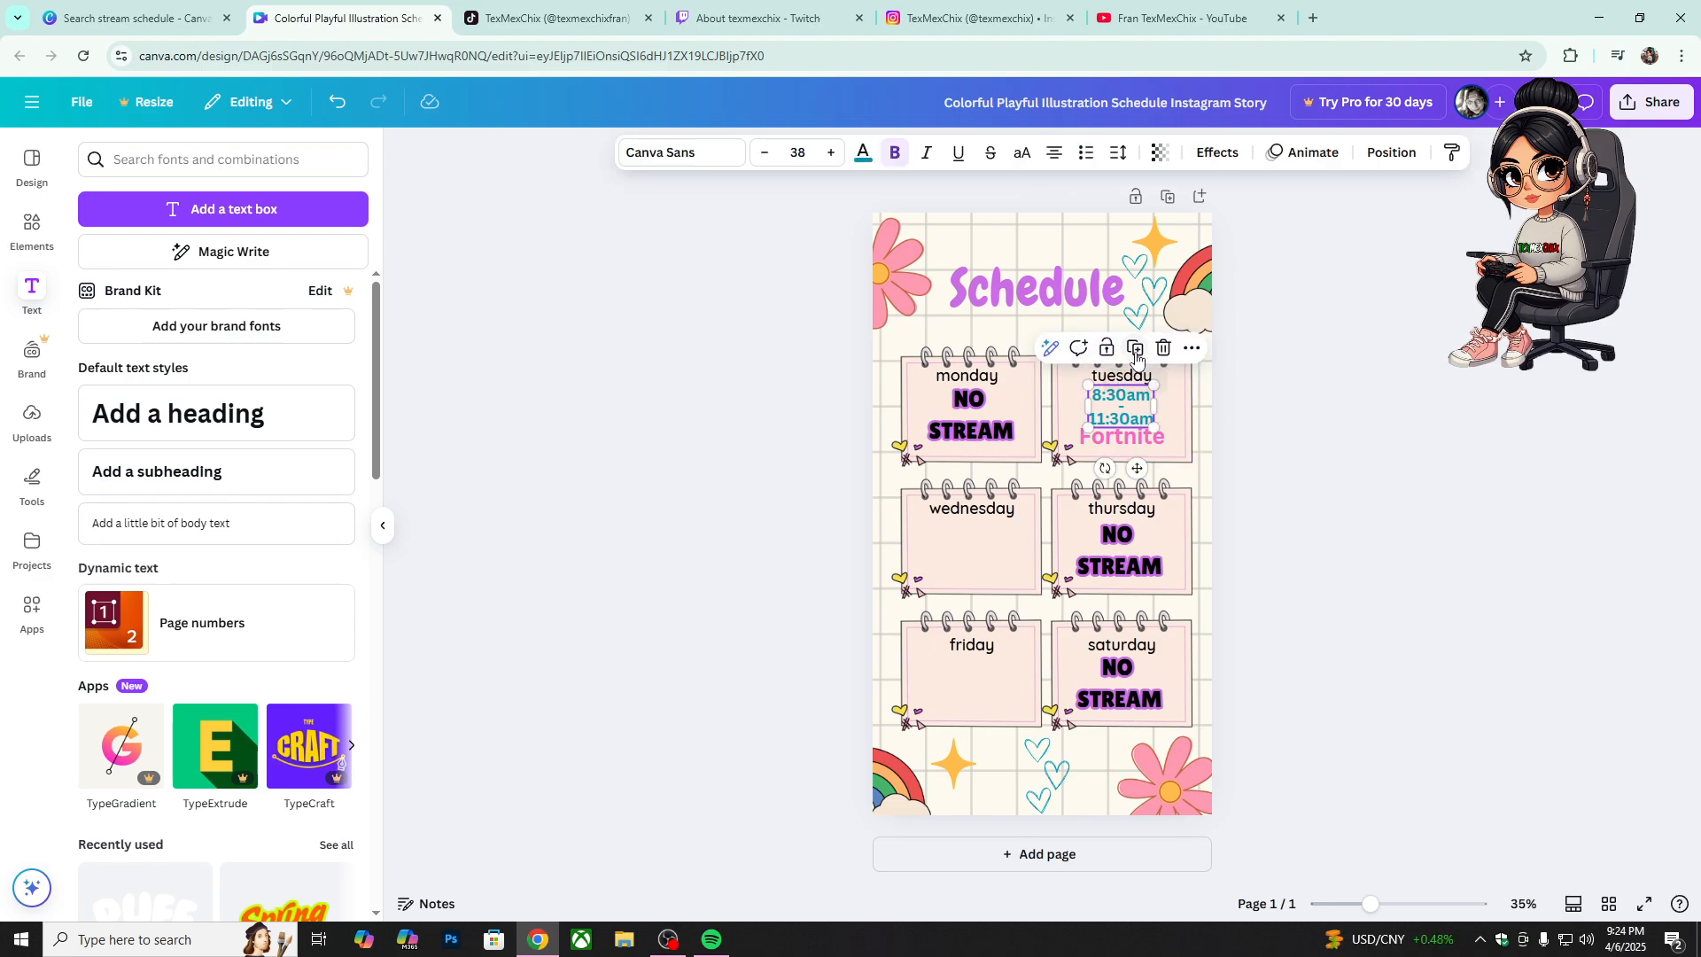
pyautogui.click(1191, 351)
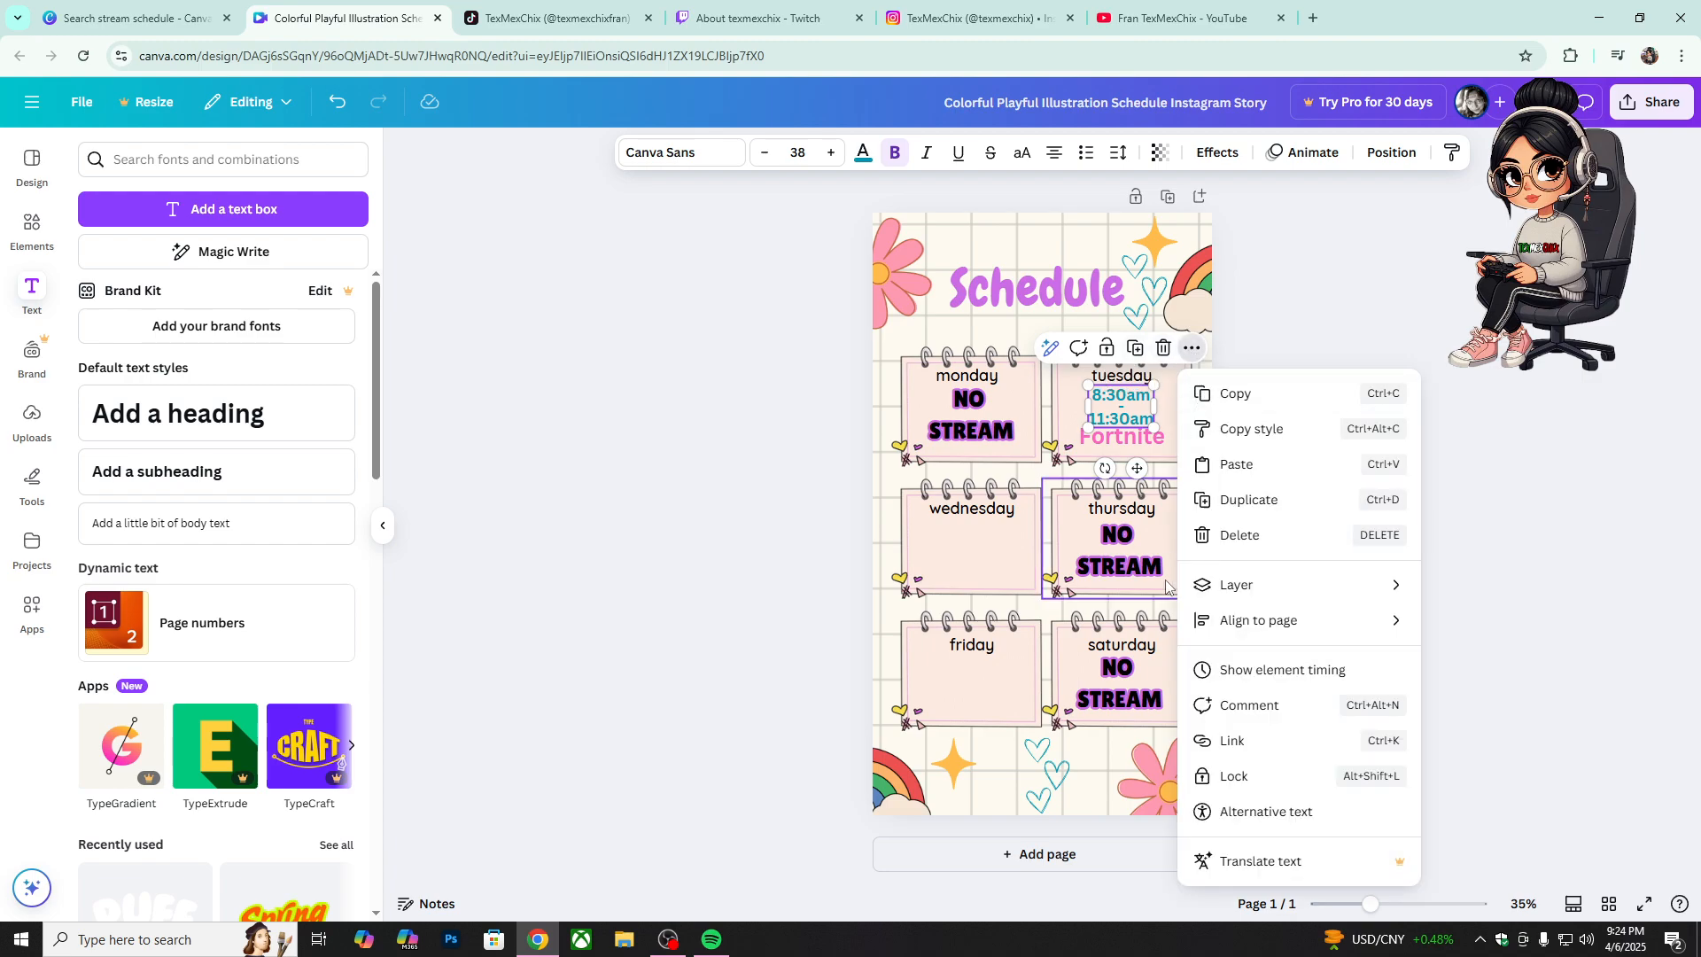
pyautogui.click(1249, 751)
pyautogui.click(1374, 283)
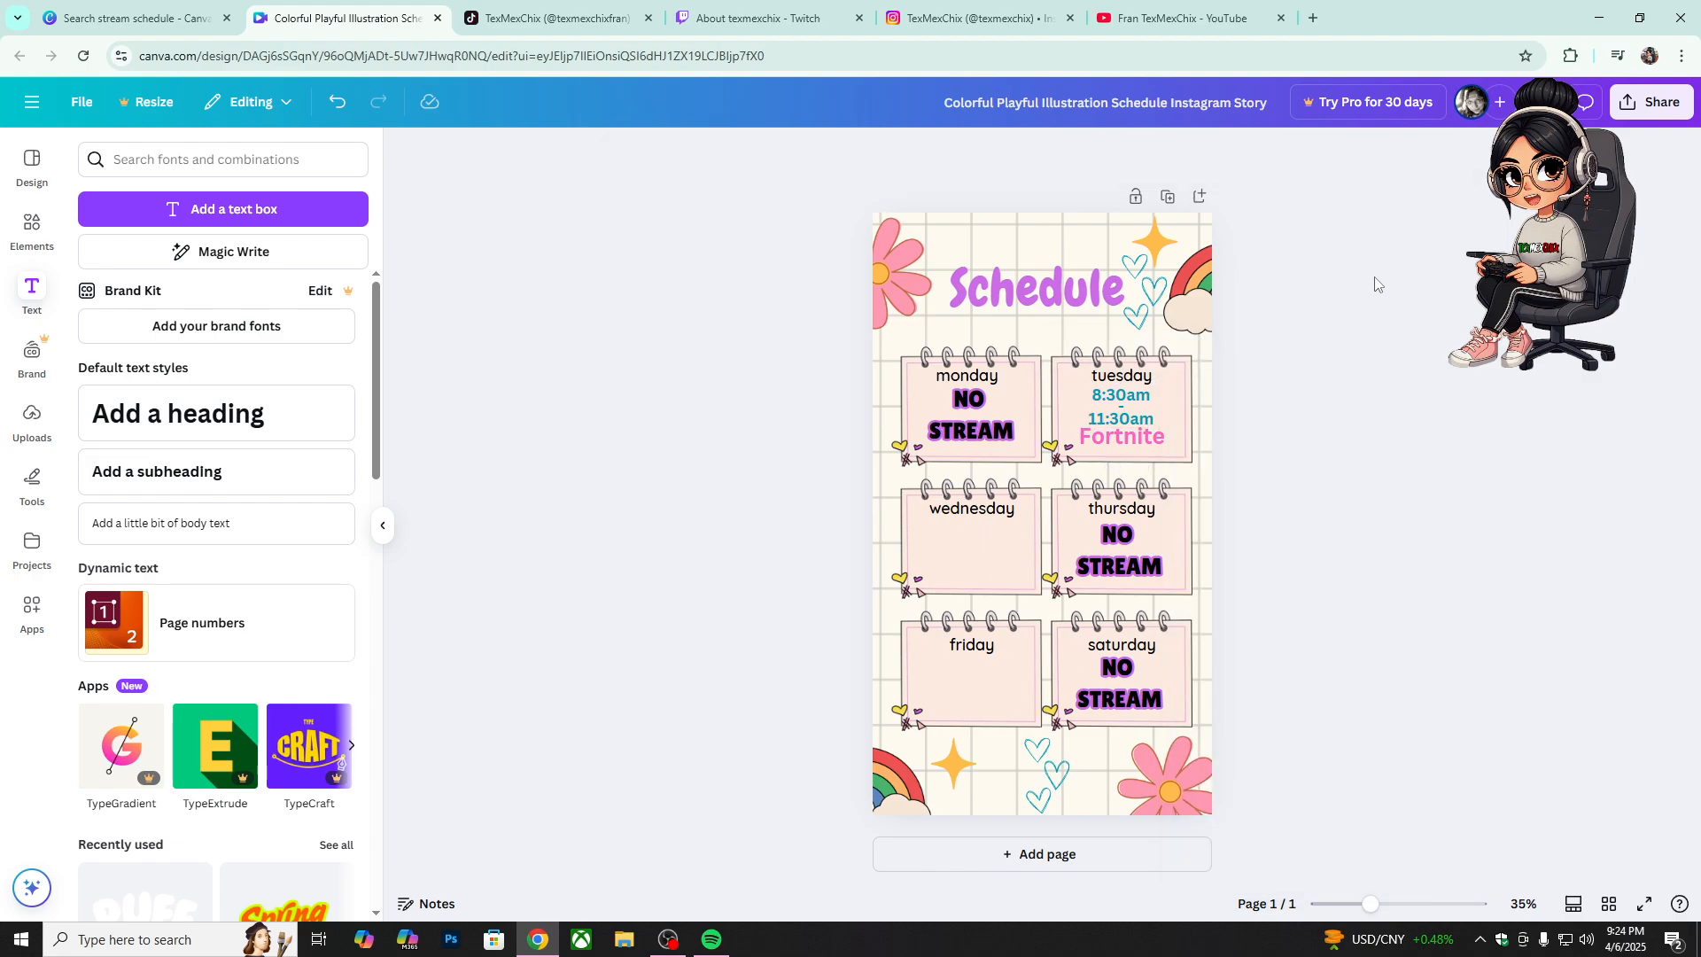
# Step: Duplicate Tuesday's stream times and place the copy in the Wednesday box beneath the day name
pyautogui.click(1142, 409)
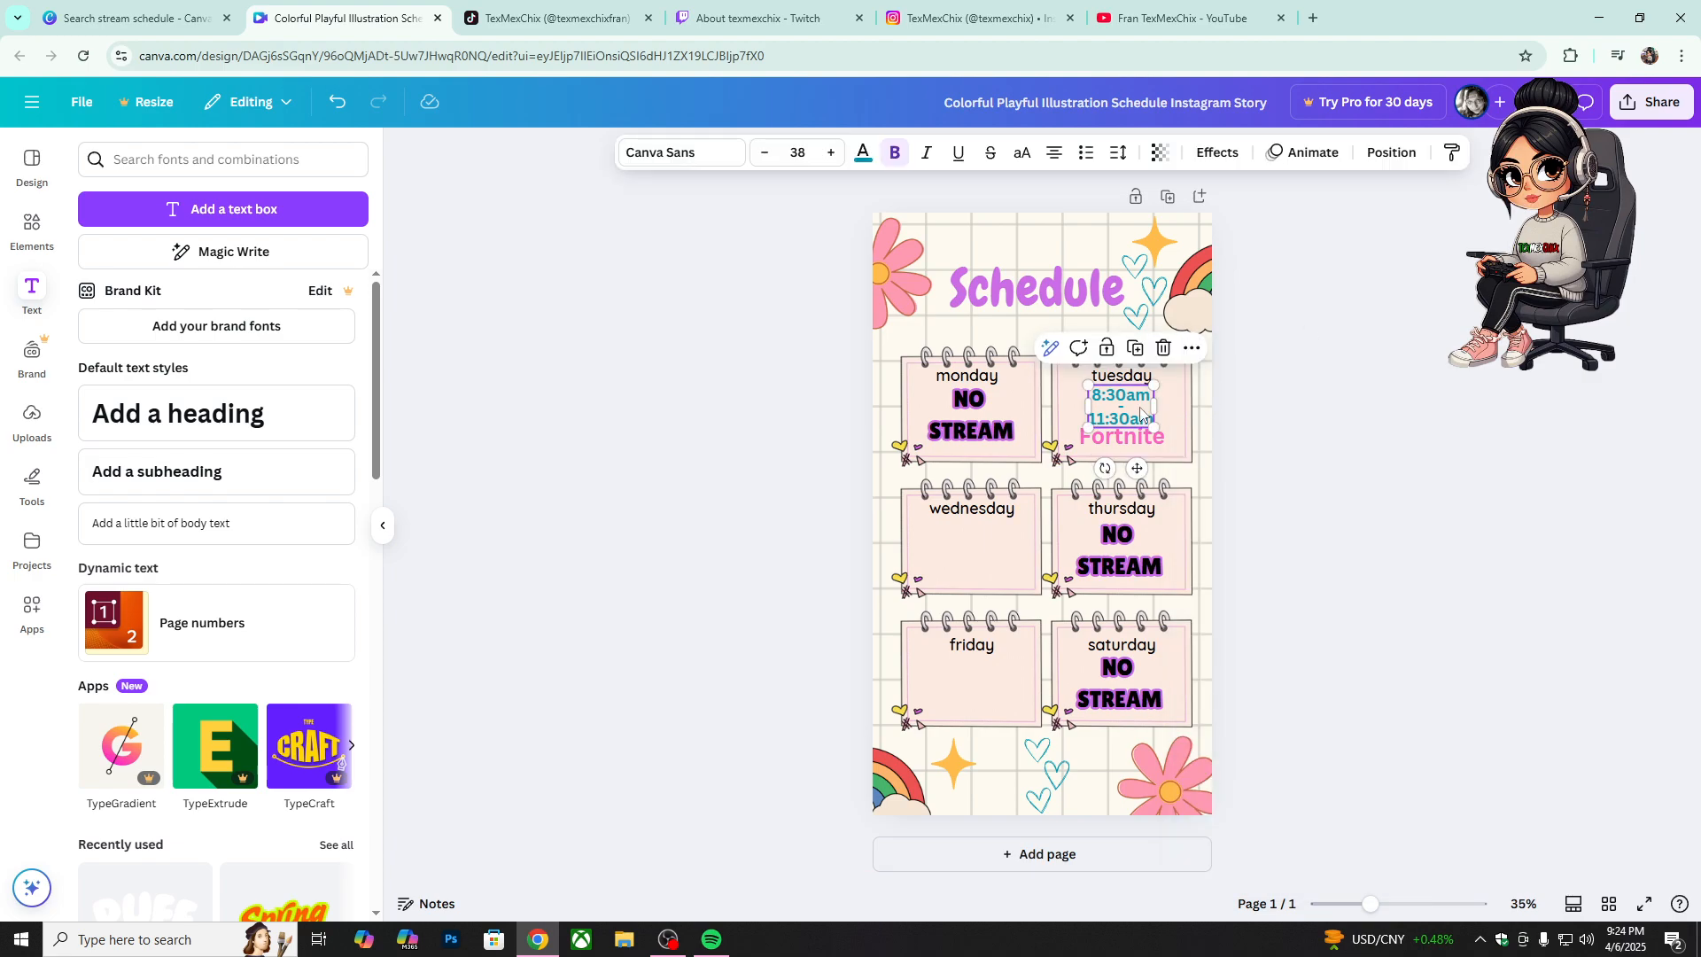
pyautogui.click(1142, 355)
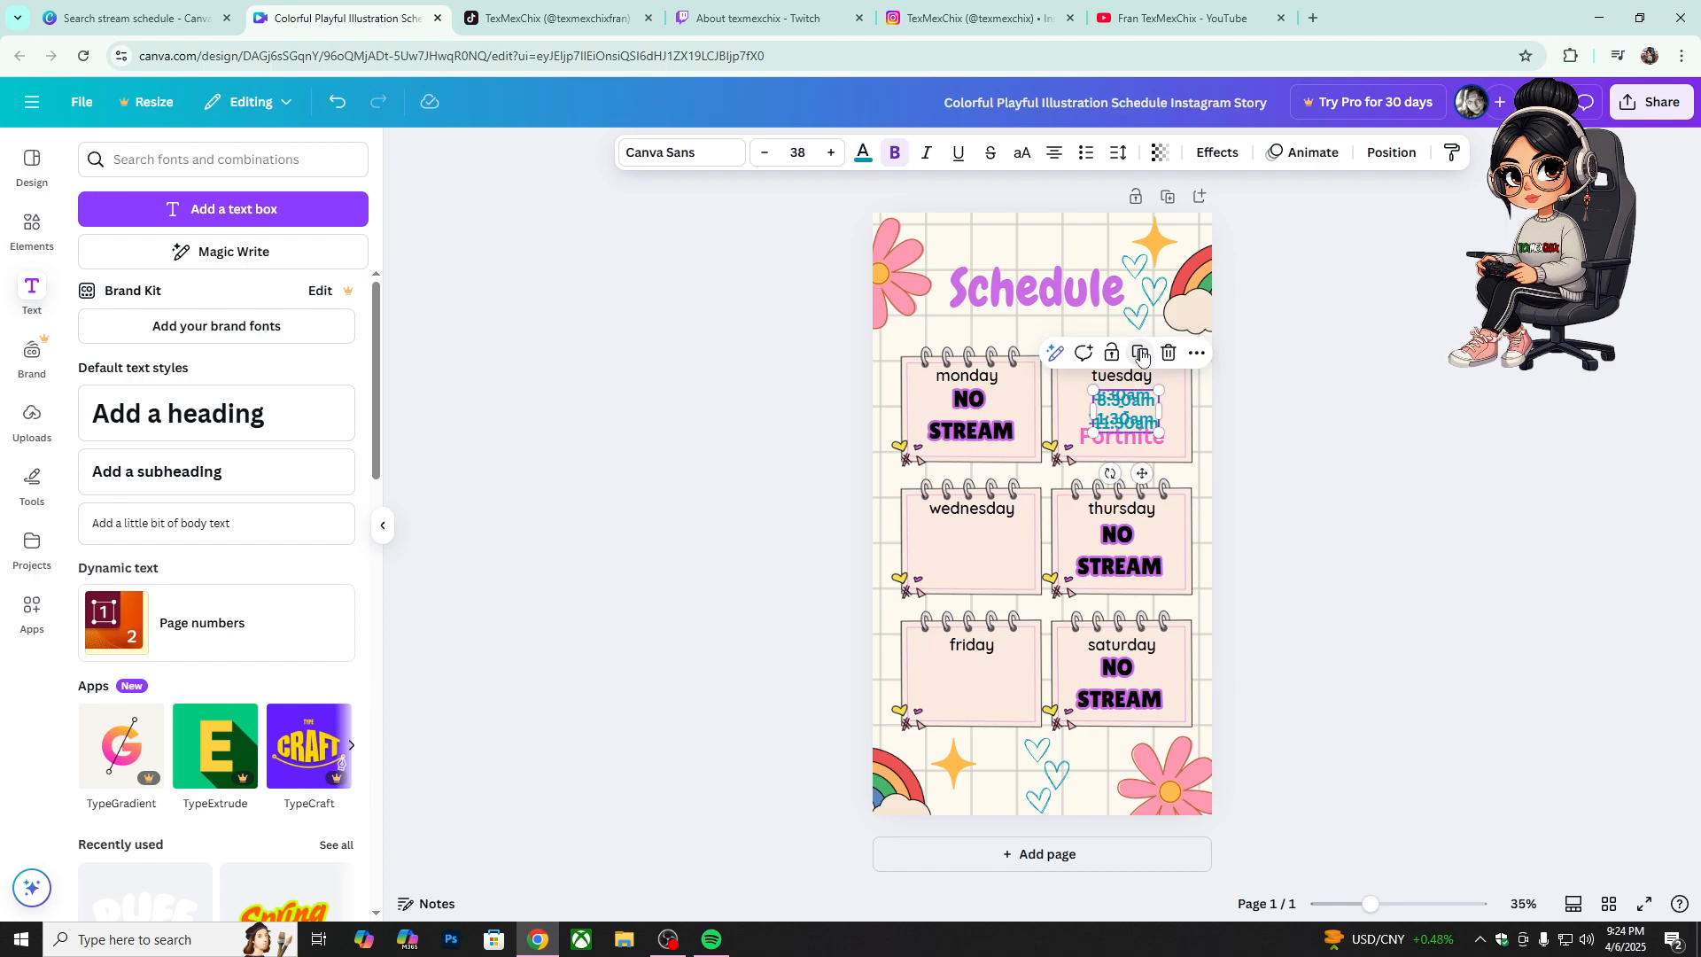
pyautogui.moveTo(1152, 424); pyautogui.dragTo(995, 546)
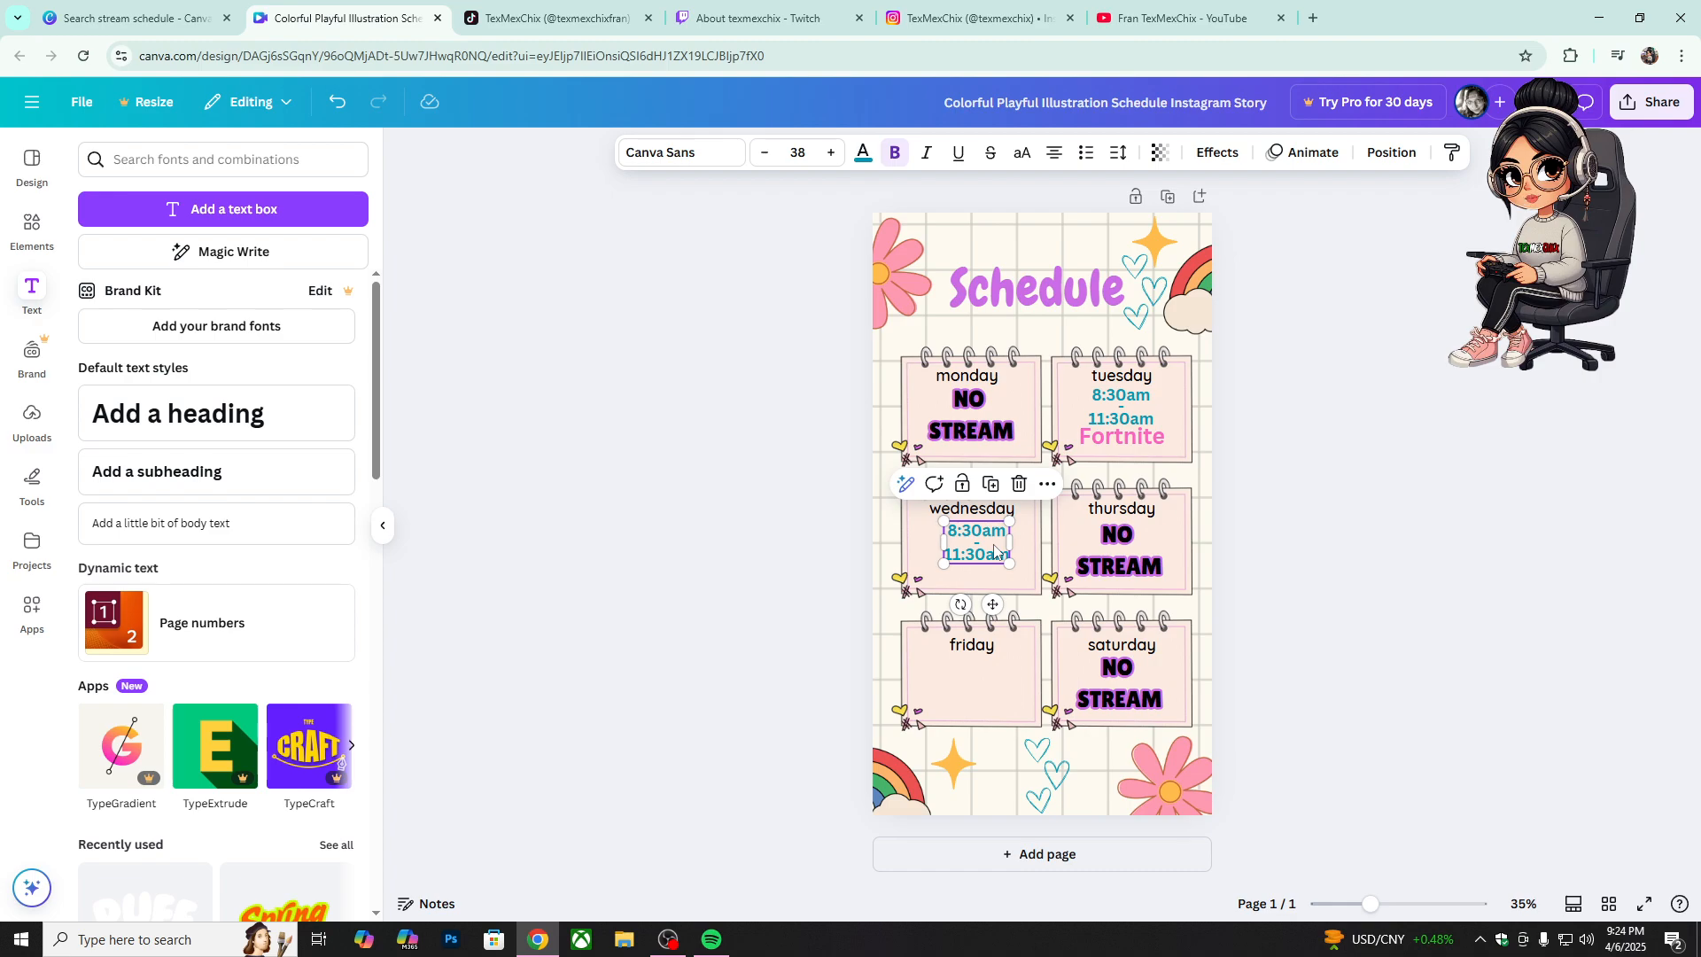
# Step: Unlock Tuesday's "Fortnite" text, duplicate it and place the copy beneath Wednesday's stream times
pyautogui.click(1152, 443)
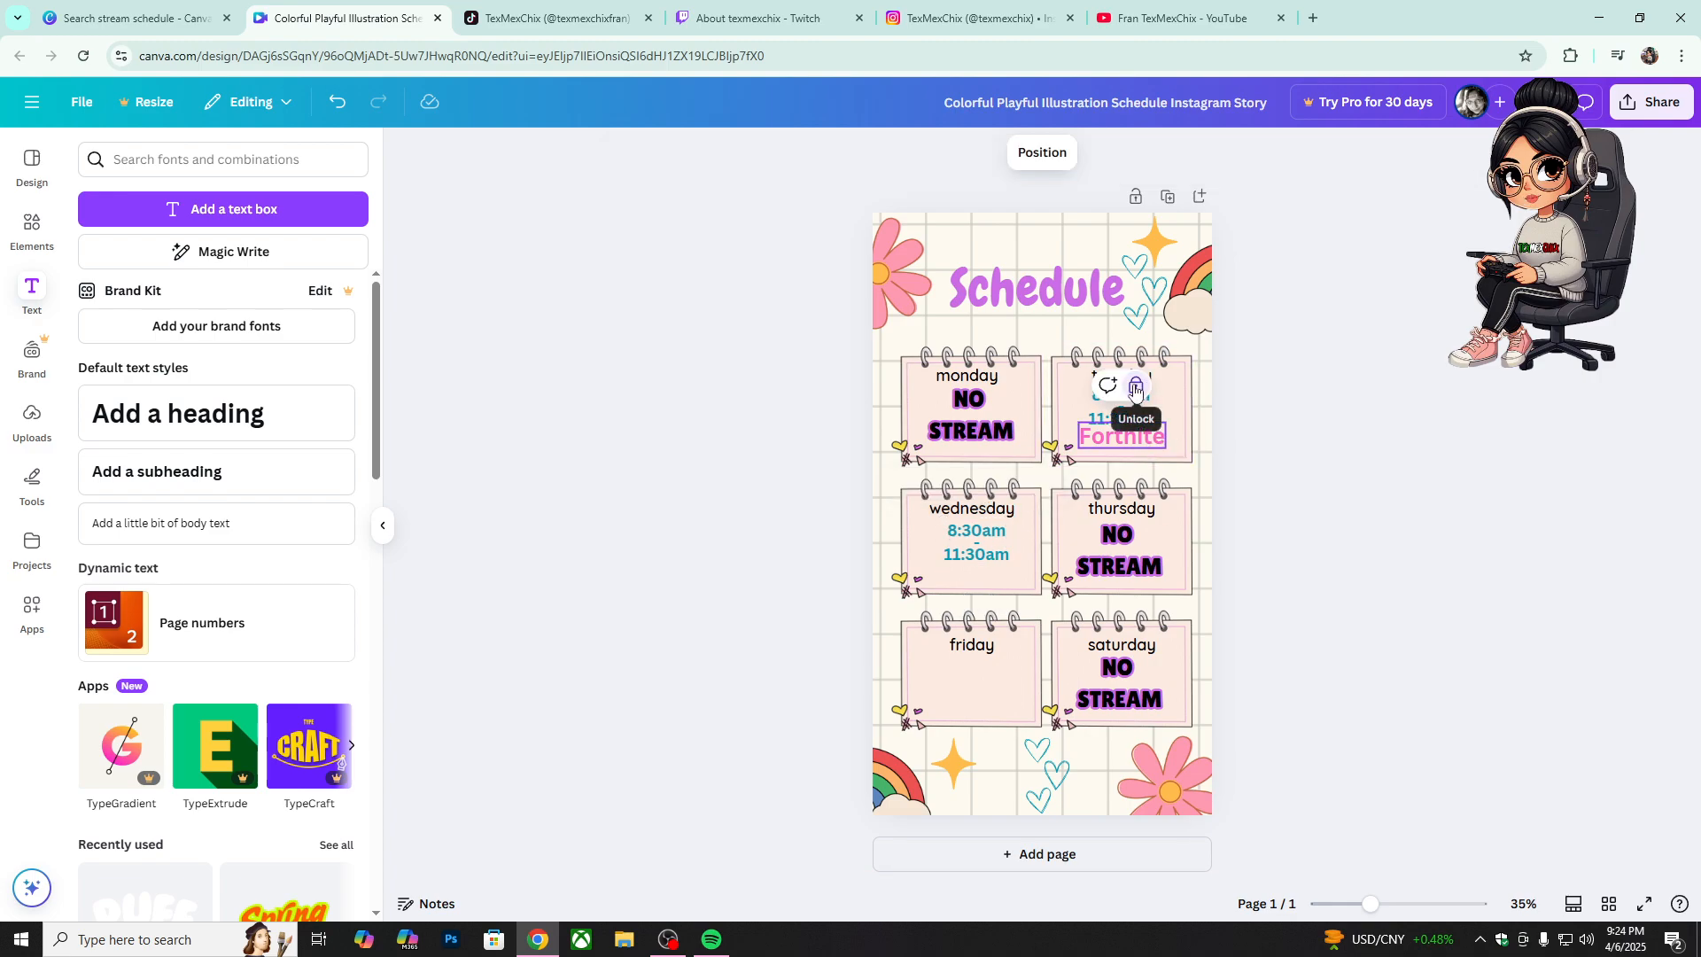
pyautogui.click(1135, 390)
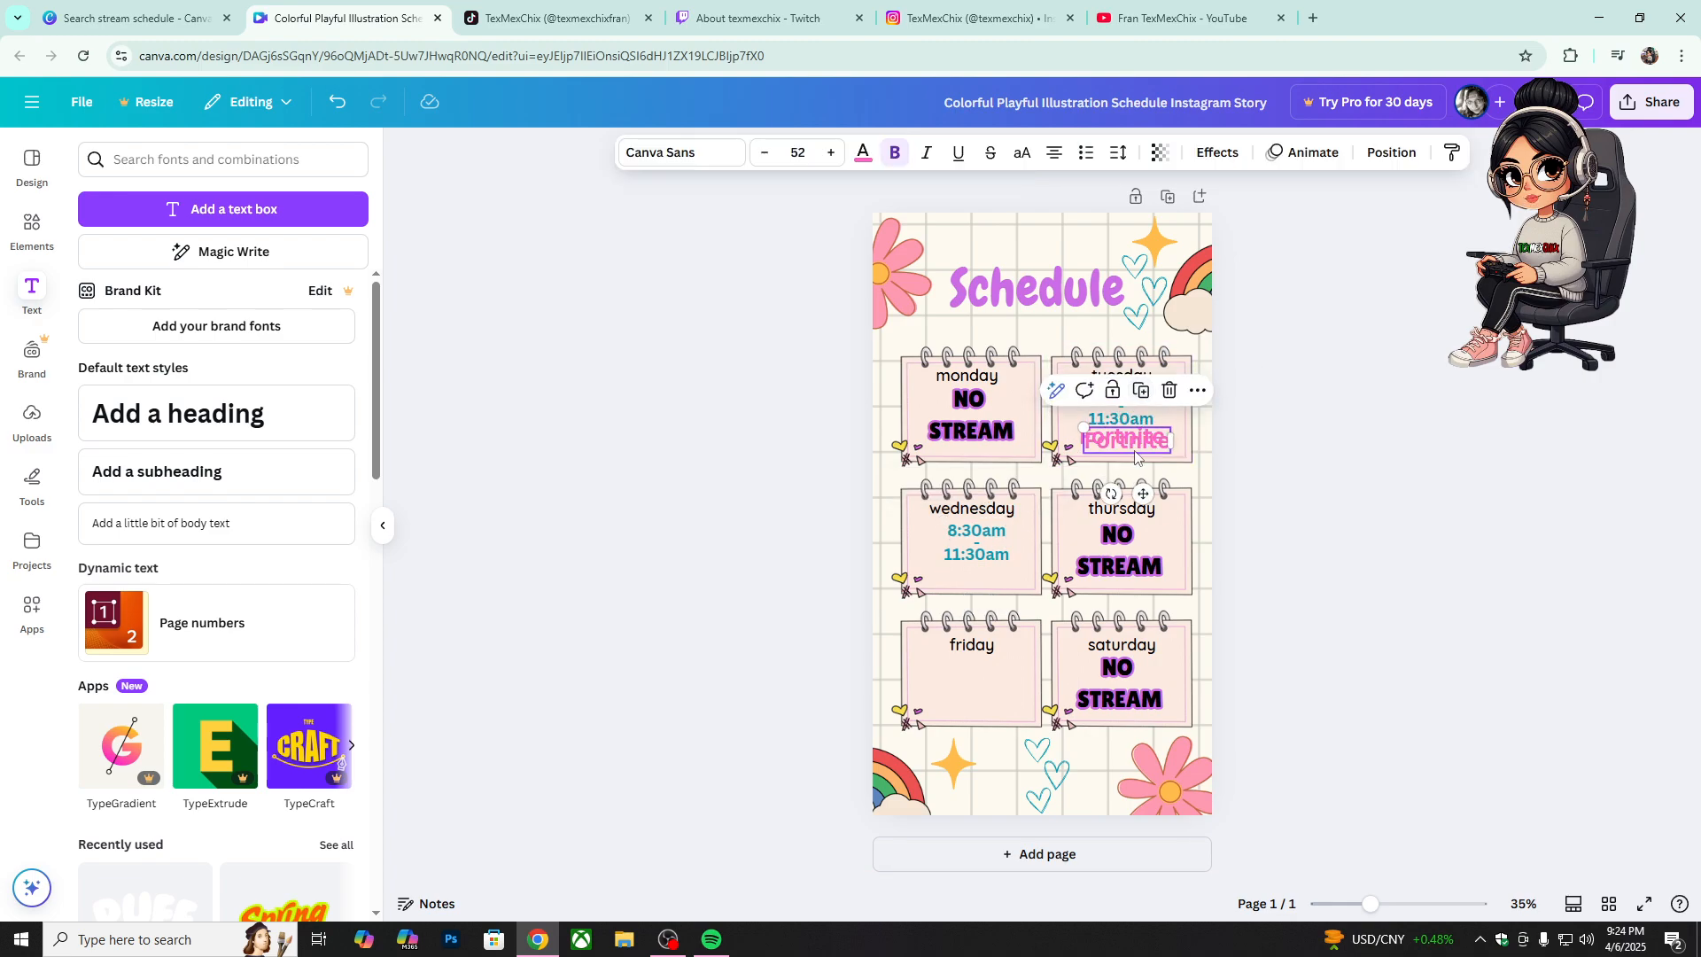
pyautogui.moveTo(1135, 456); pyautogui.dragTo(987, 576)
pyautogui.click(1339, 550)
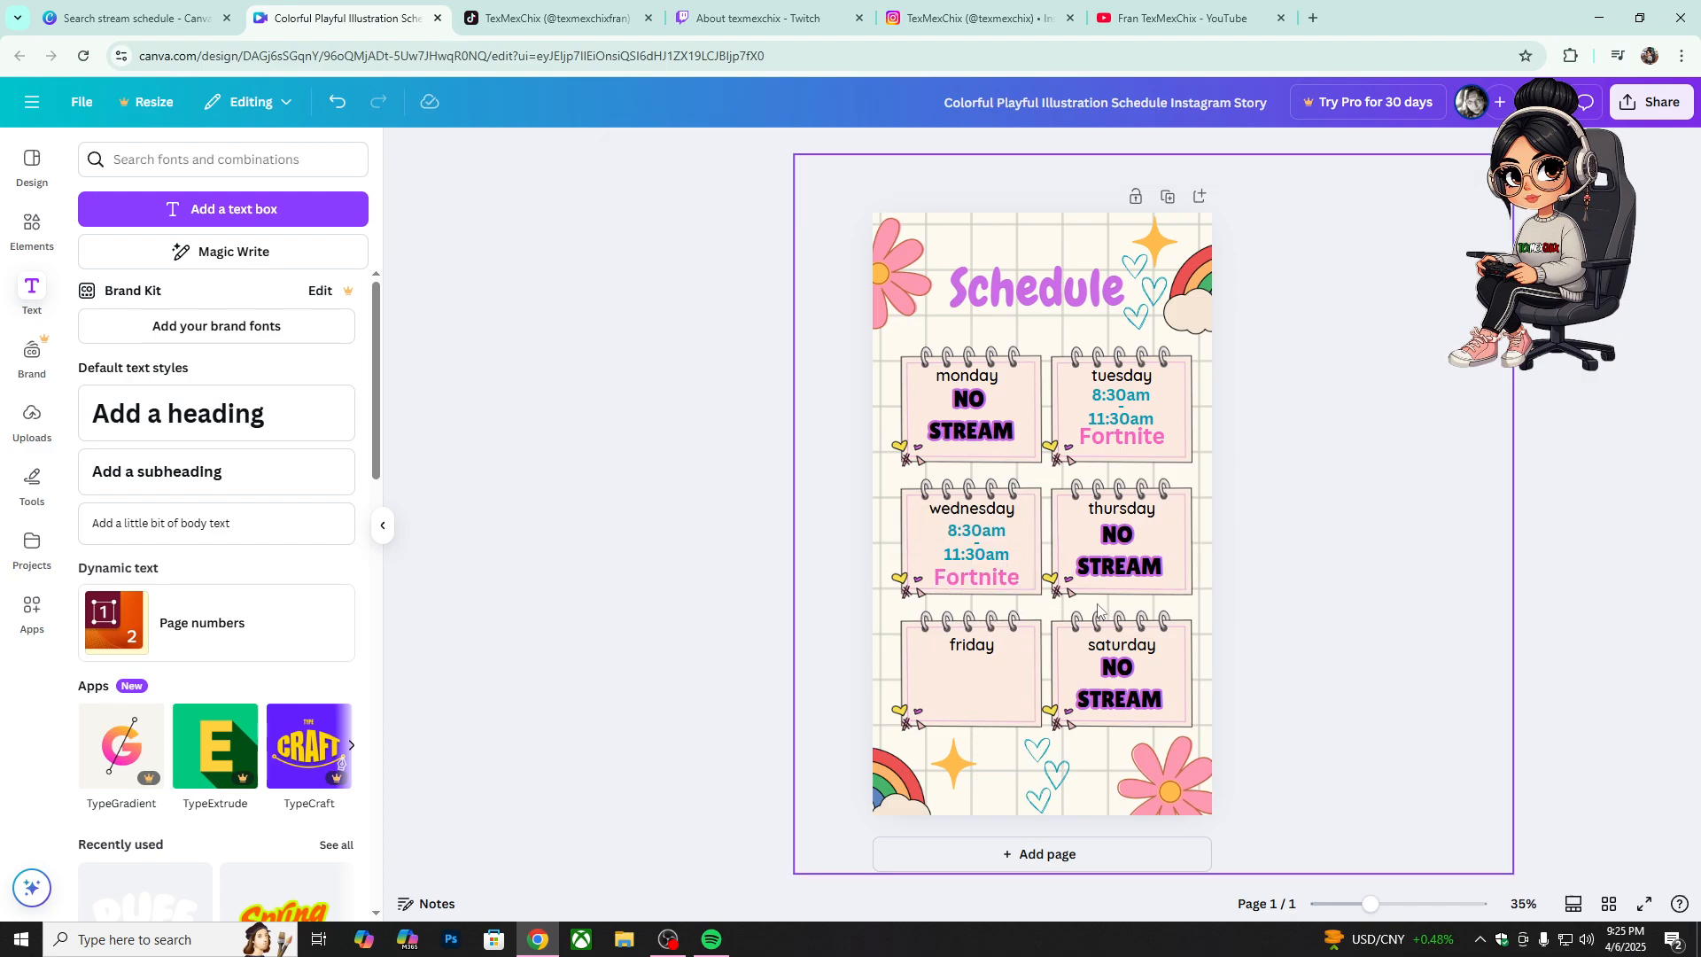
# Step: Duplicate Wednesday's stream times and place the copy in the Friday box beneath the day name
pyautogui.click(985, 544)
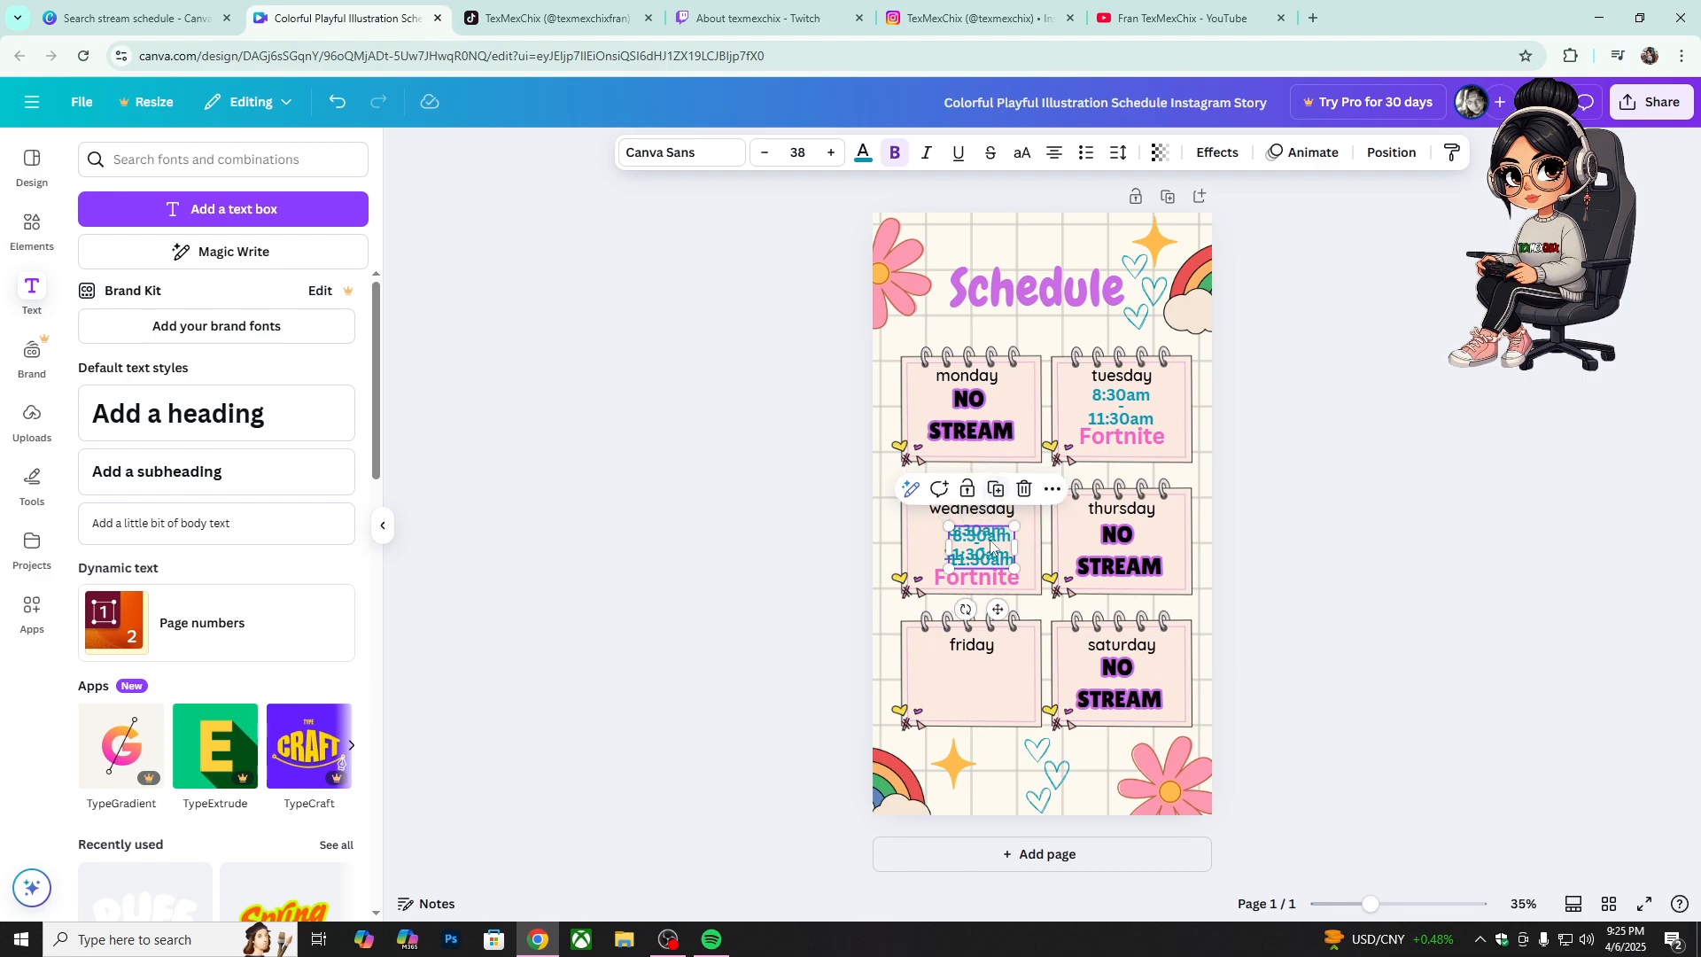
pyautogui.moveTo(990, 547); pyautogui.dragTo(967, 679)
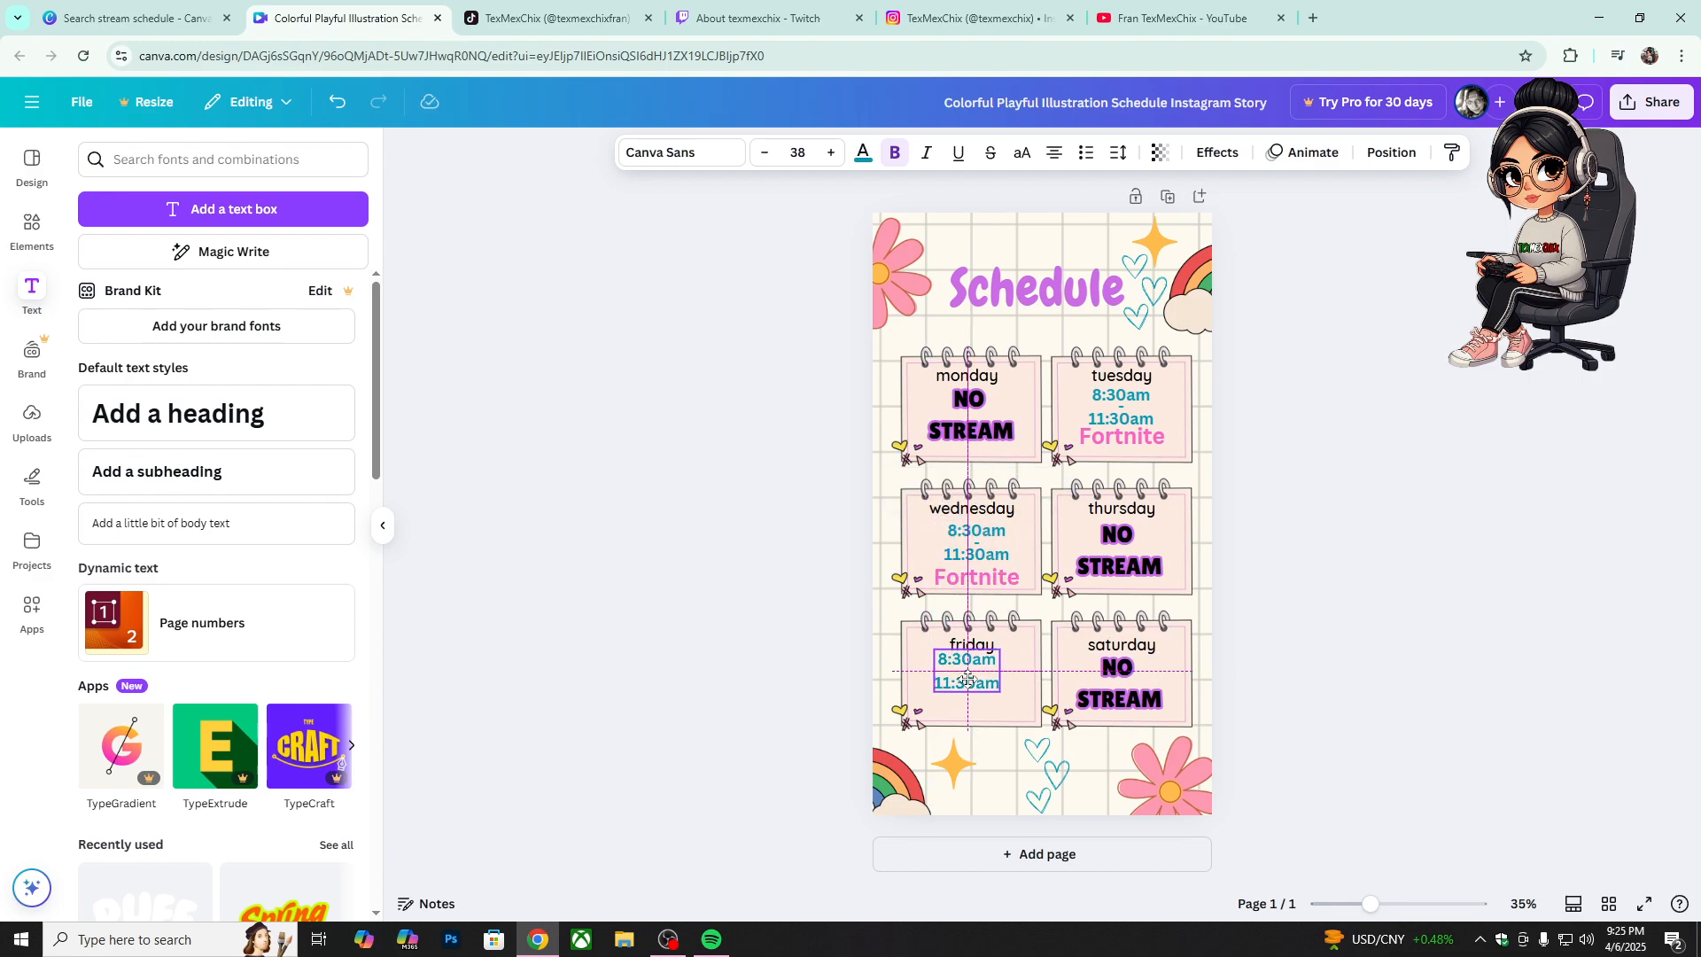
pyautogui.moveTo(967, 678); pyautogui.dragTo(970, 684)
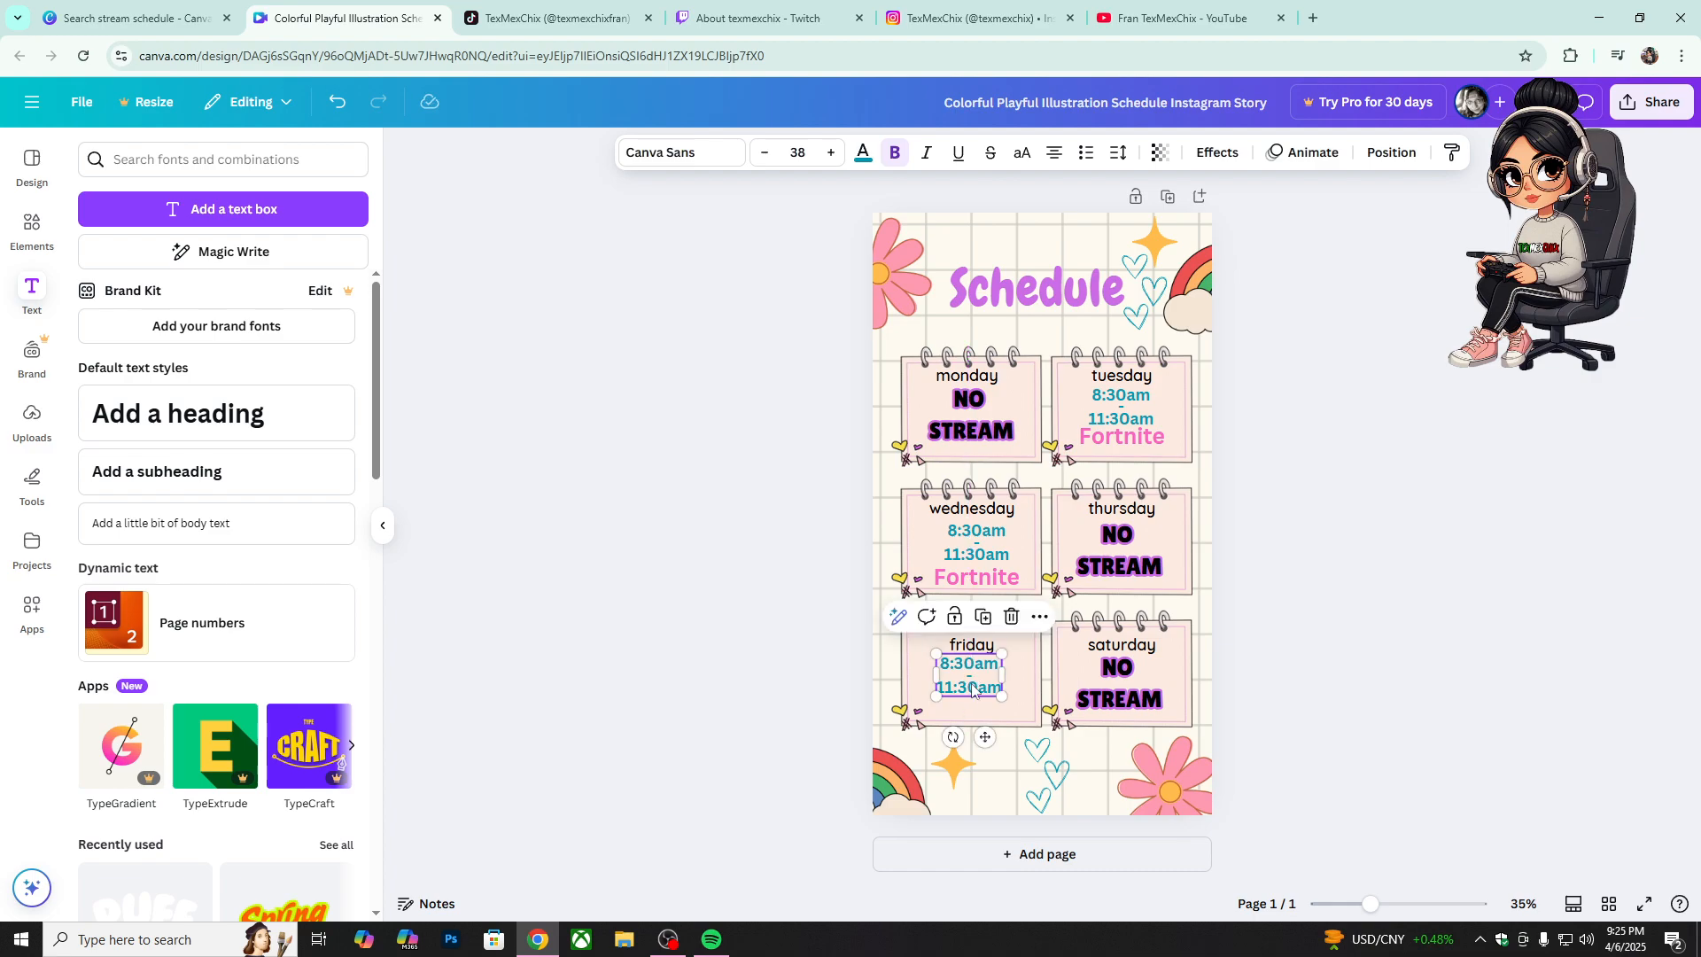
# Step: Duplicate Wednesday's "Fortnite" text and place the copy beneath Friday's stream times
pyautogui.click(986, 580)
pyautogui.click(996, 531)
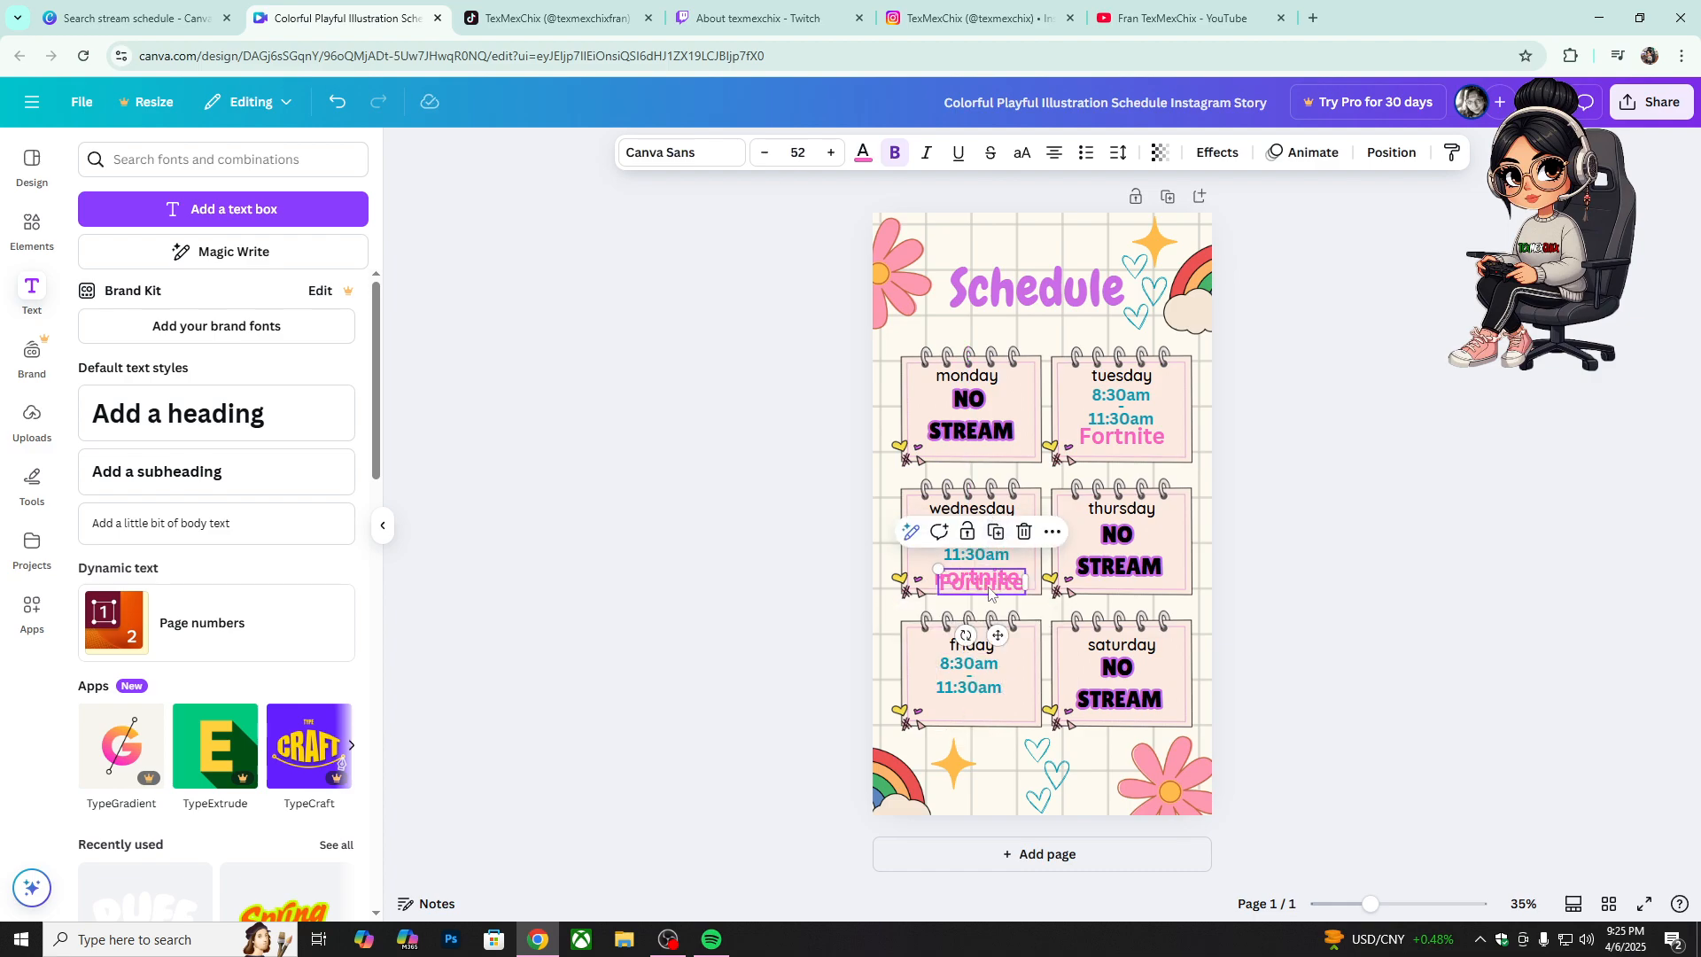
pyautogui.moveTo(987, 581); pyautogui.dragTo(974, 710)
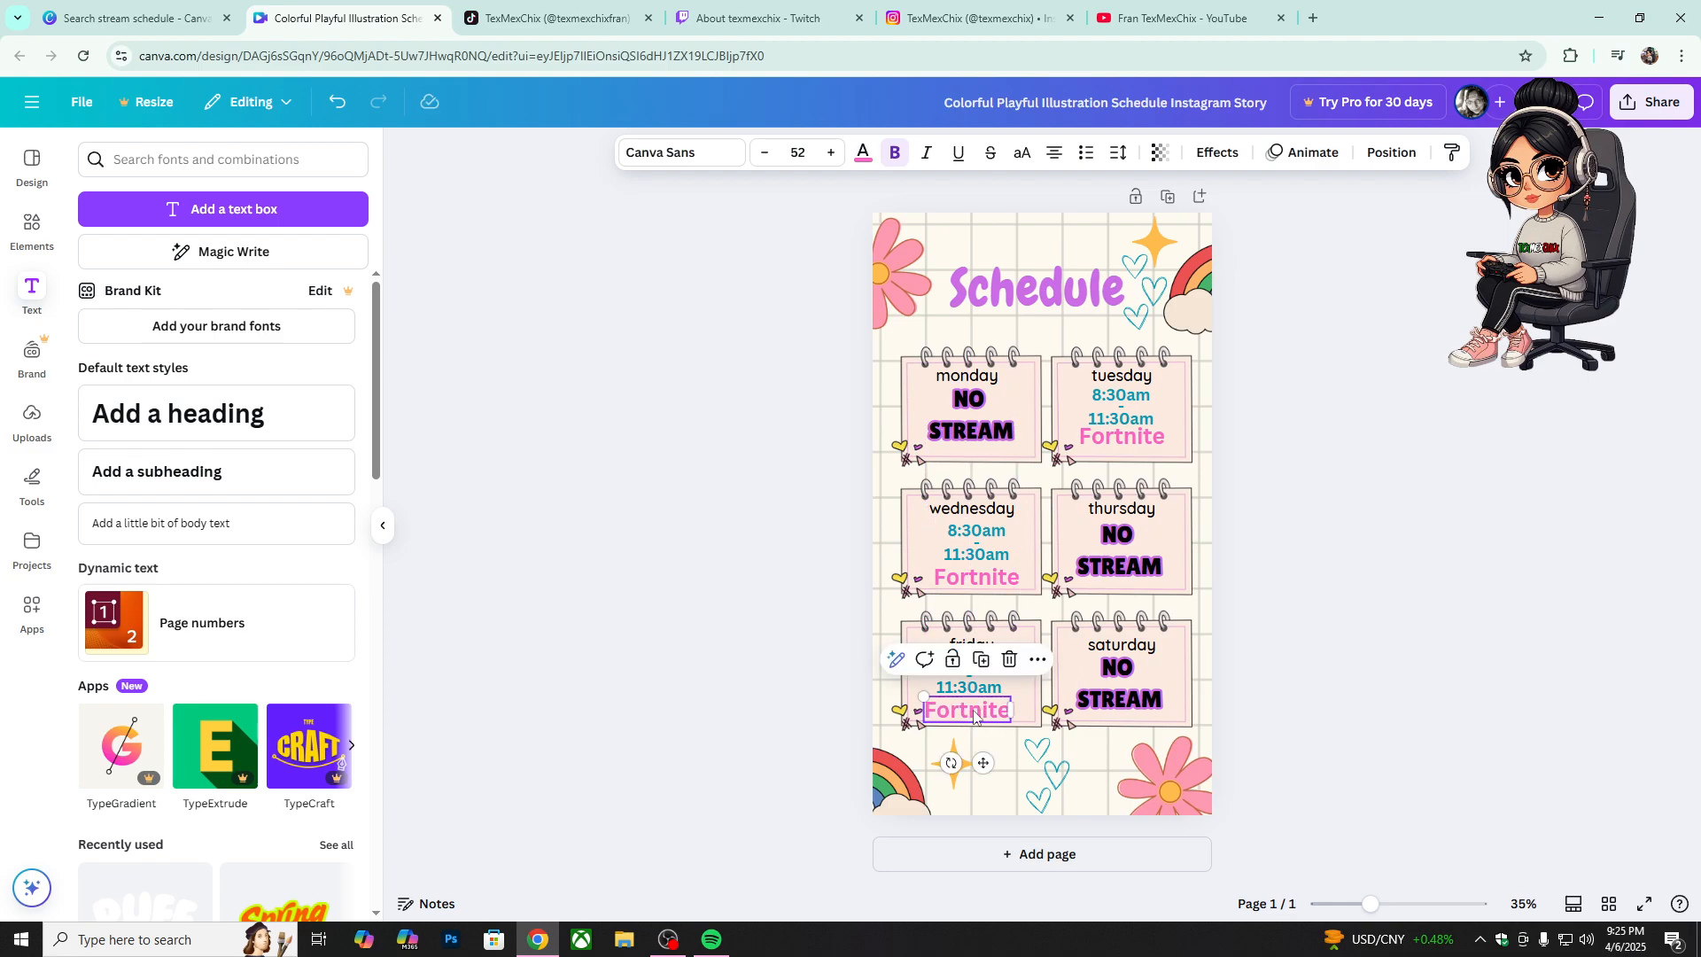
pyautogui.click(1323, 628)
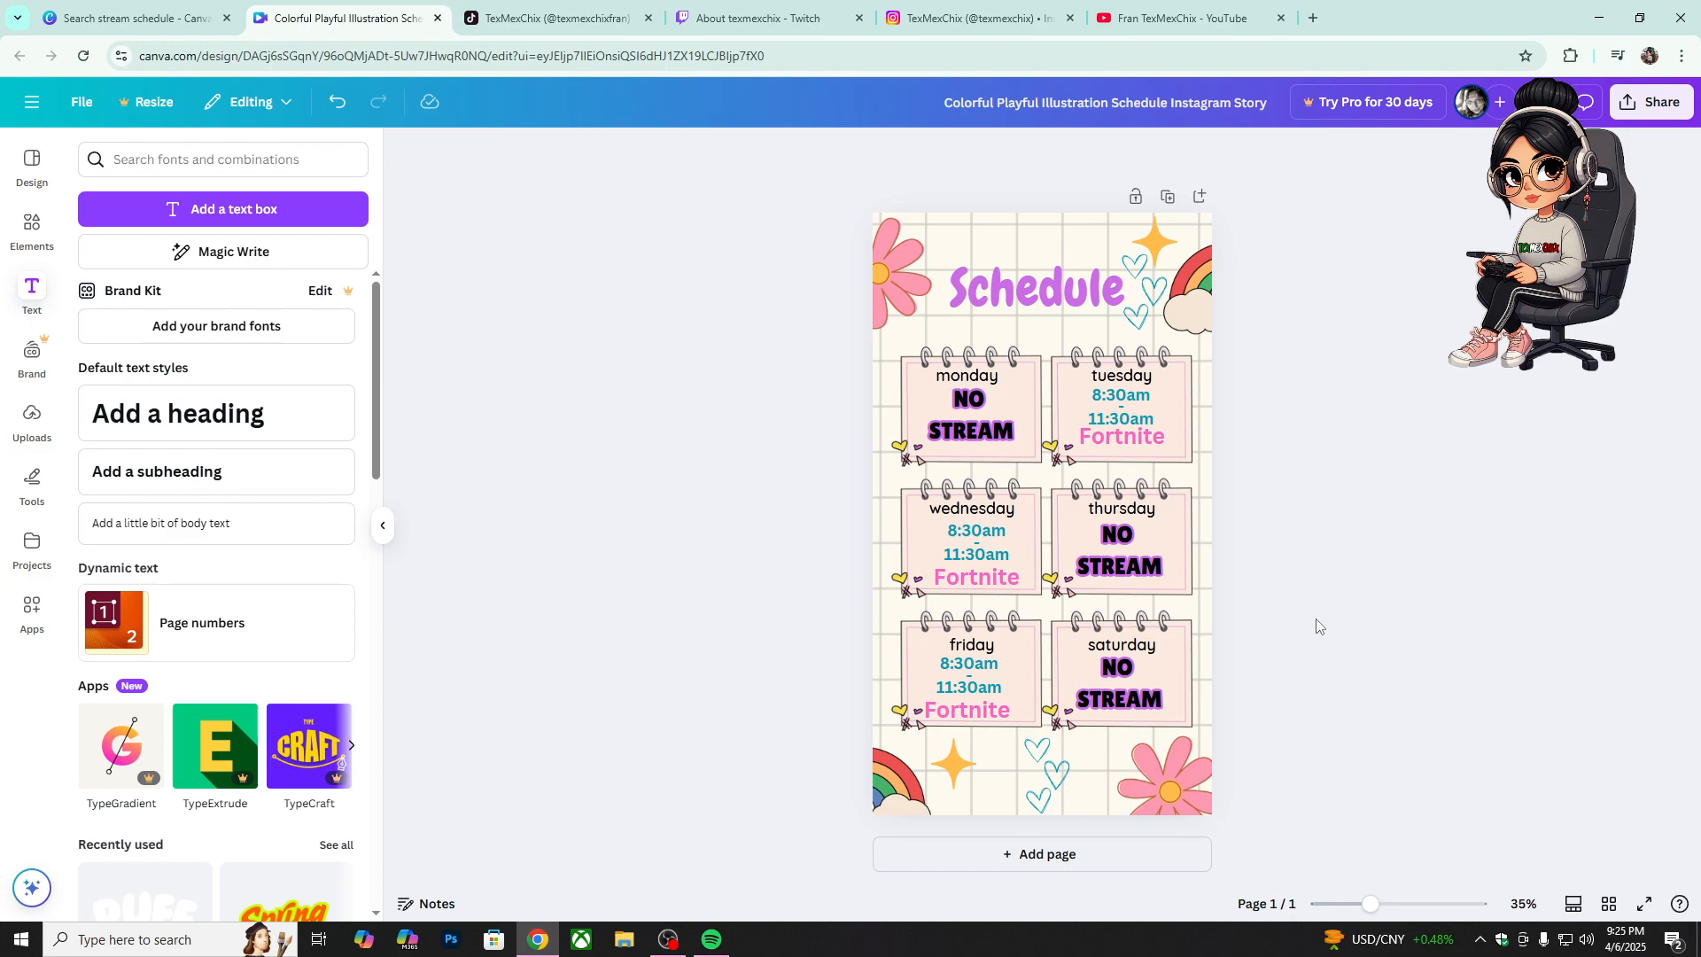
# Step: Center Friday's "Fortnite" text closer beneath its times and nudge Wednesday's "Fortnite" slightly upward
pyautogui.moveTo(974, 716); pyautogui.dragTo(977, 704)
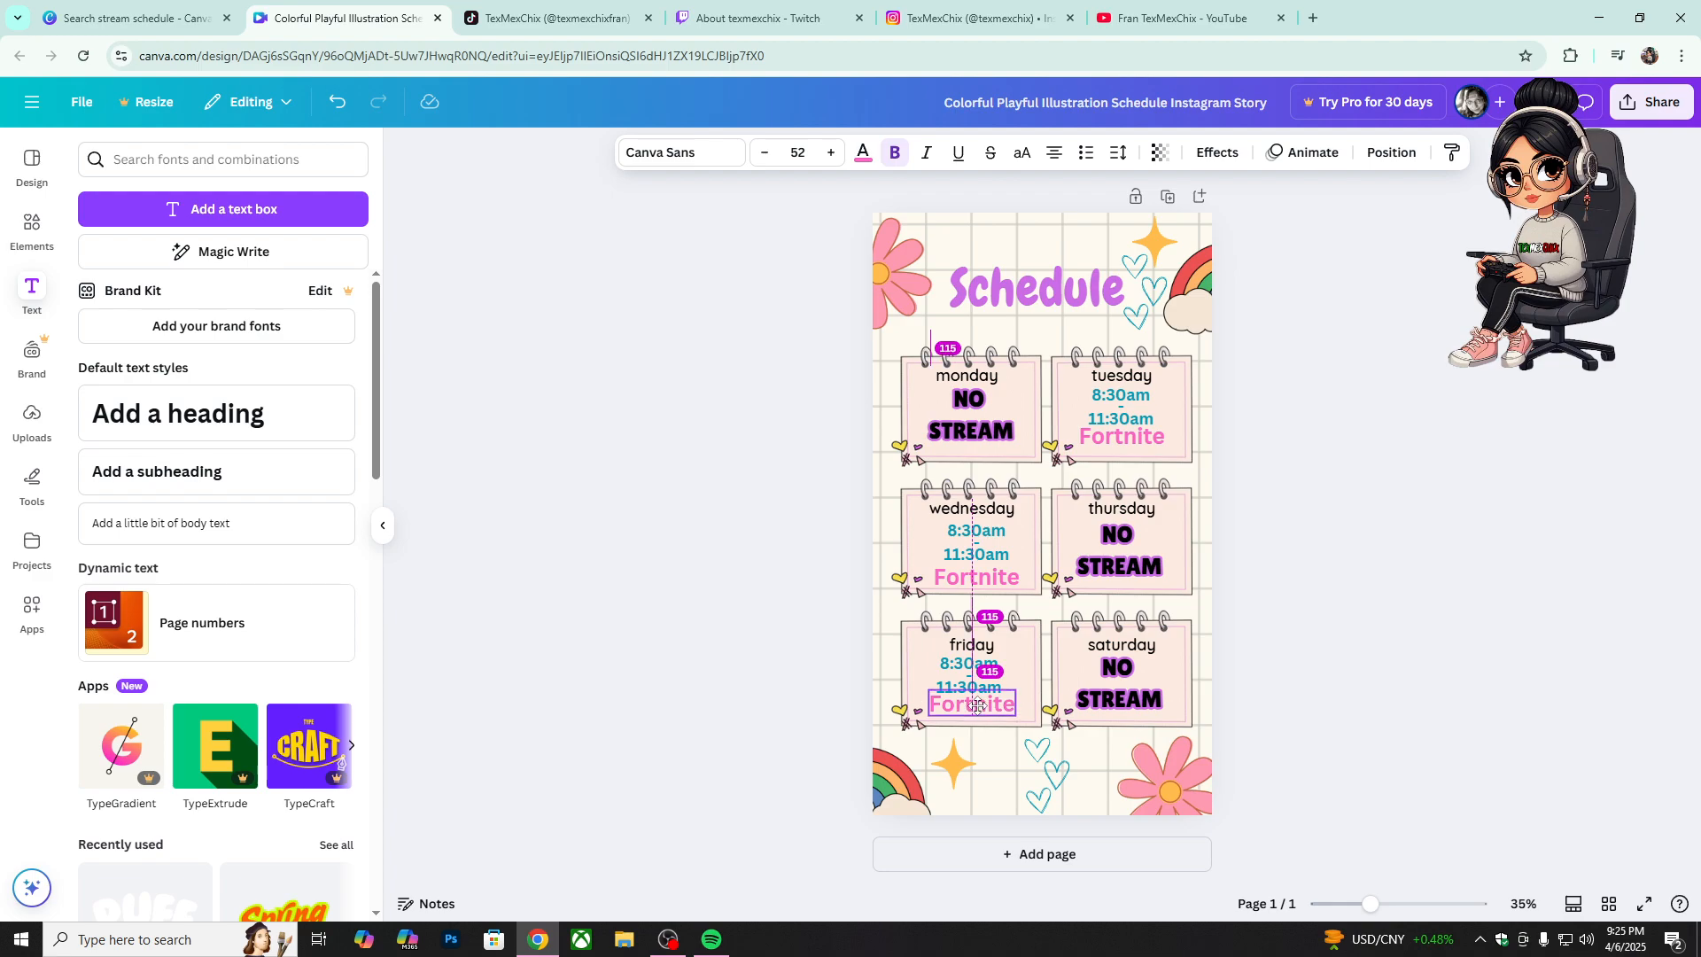
pyautogui.moveTo(977, 704); pyautogui.dragTo(977, 704)
pyautogui.click(999, 584)
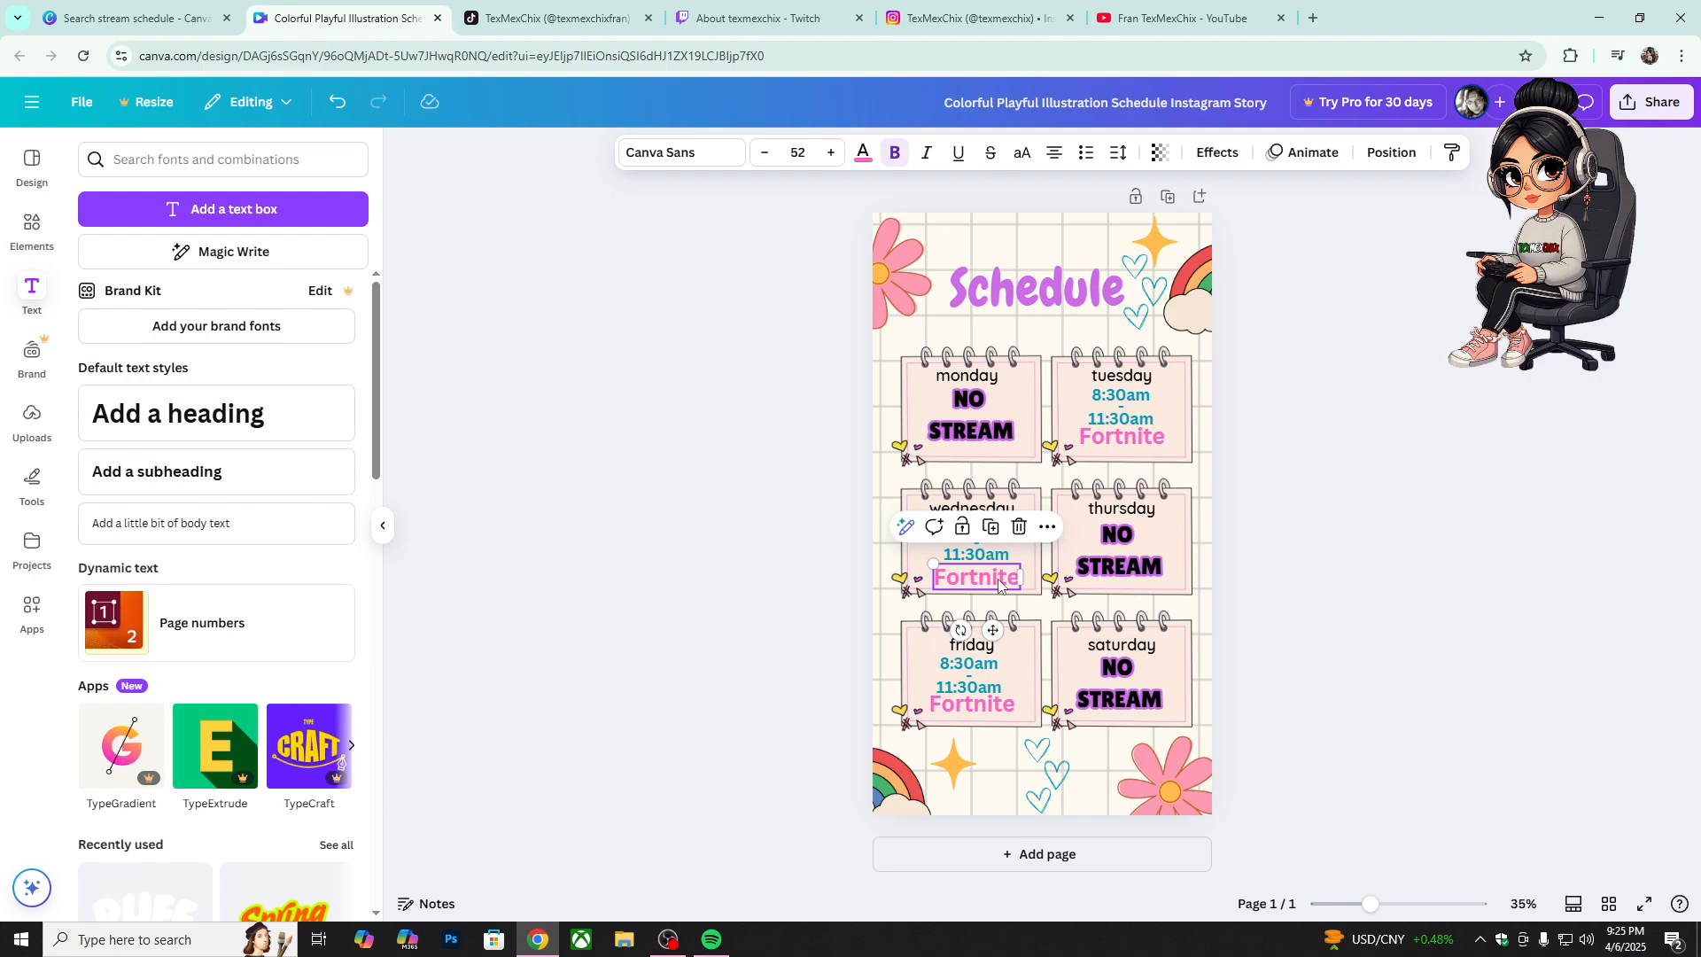
pyautogui.moveTo(999, 585); pyautogui.dragTo(999, 578)
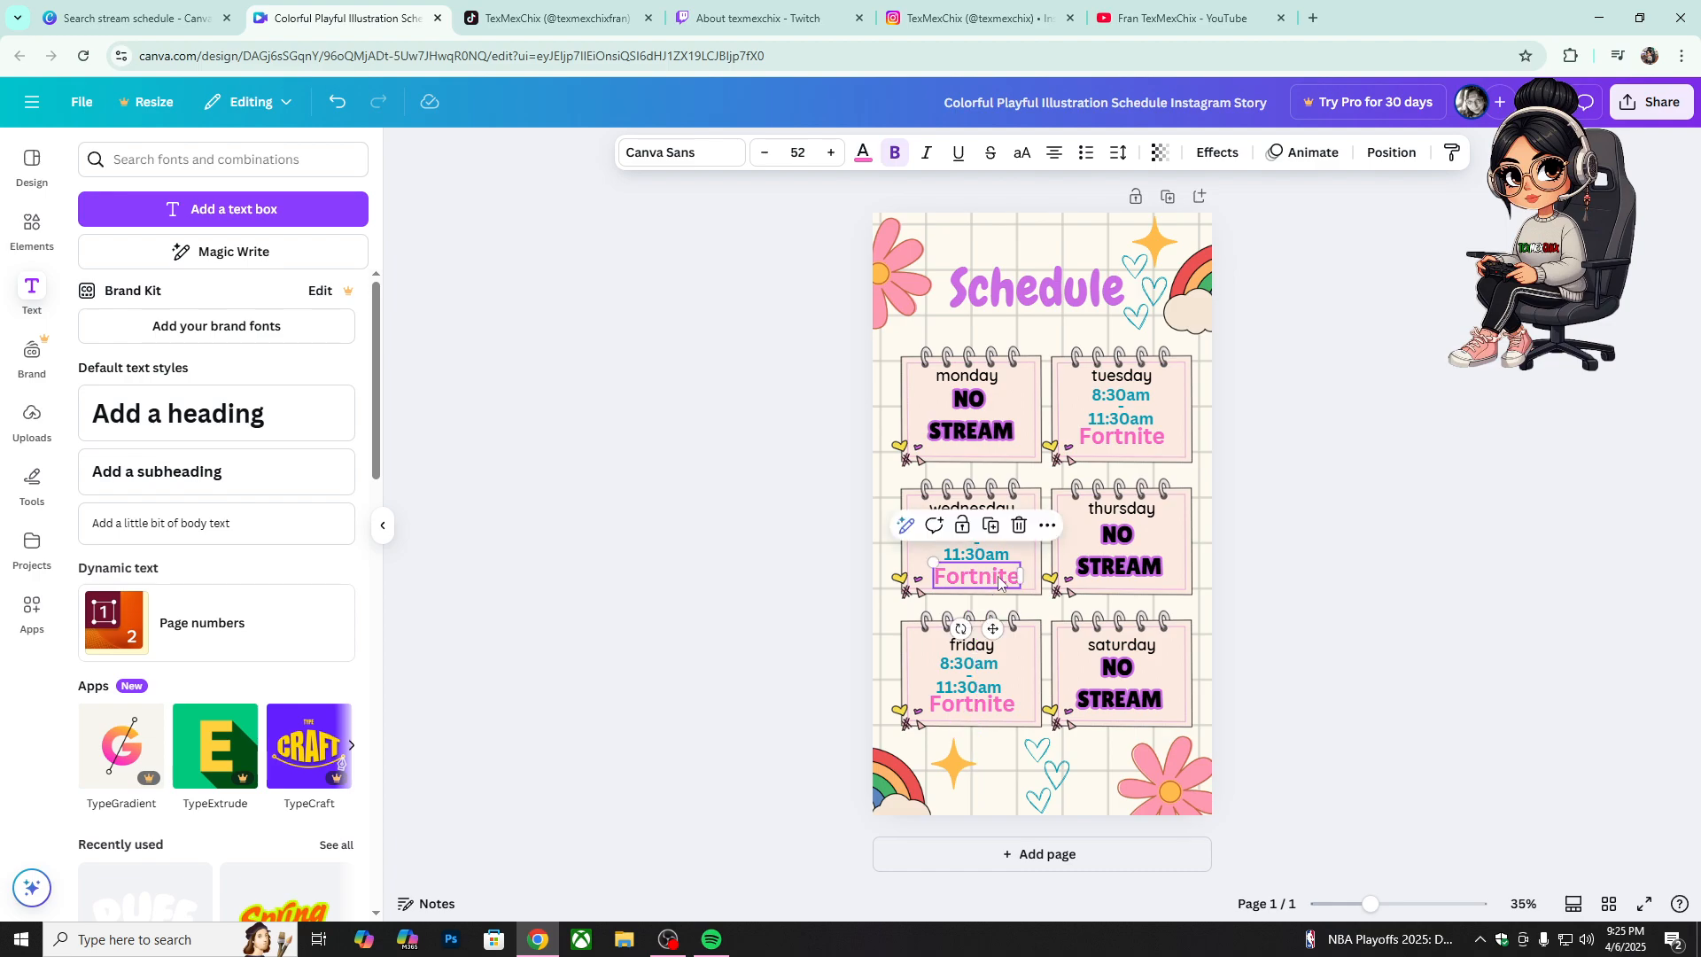
pyautogui.click(1384, 571)
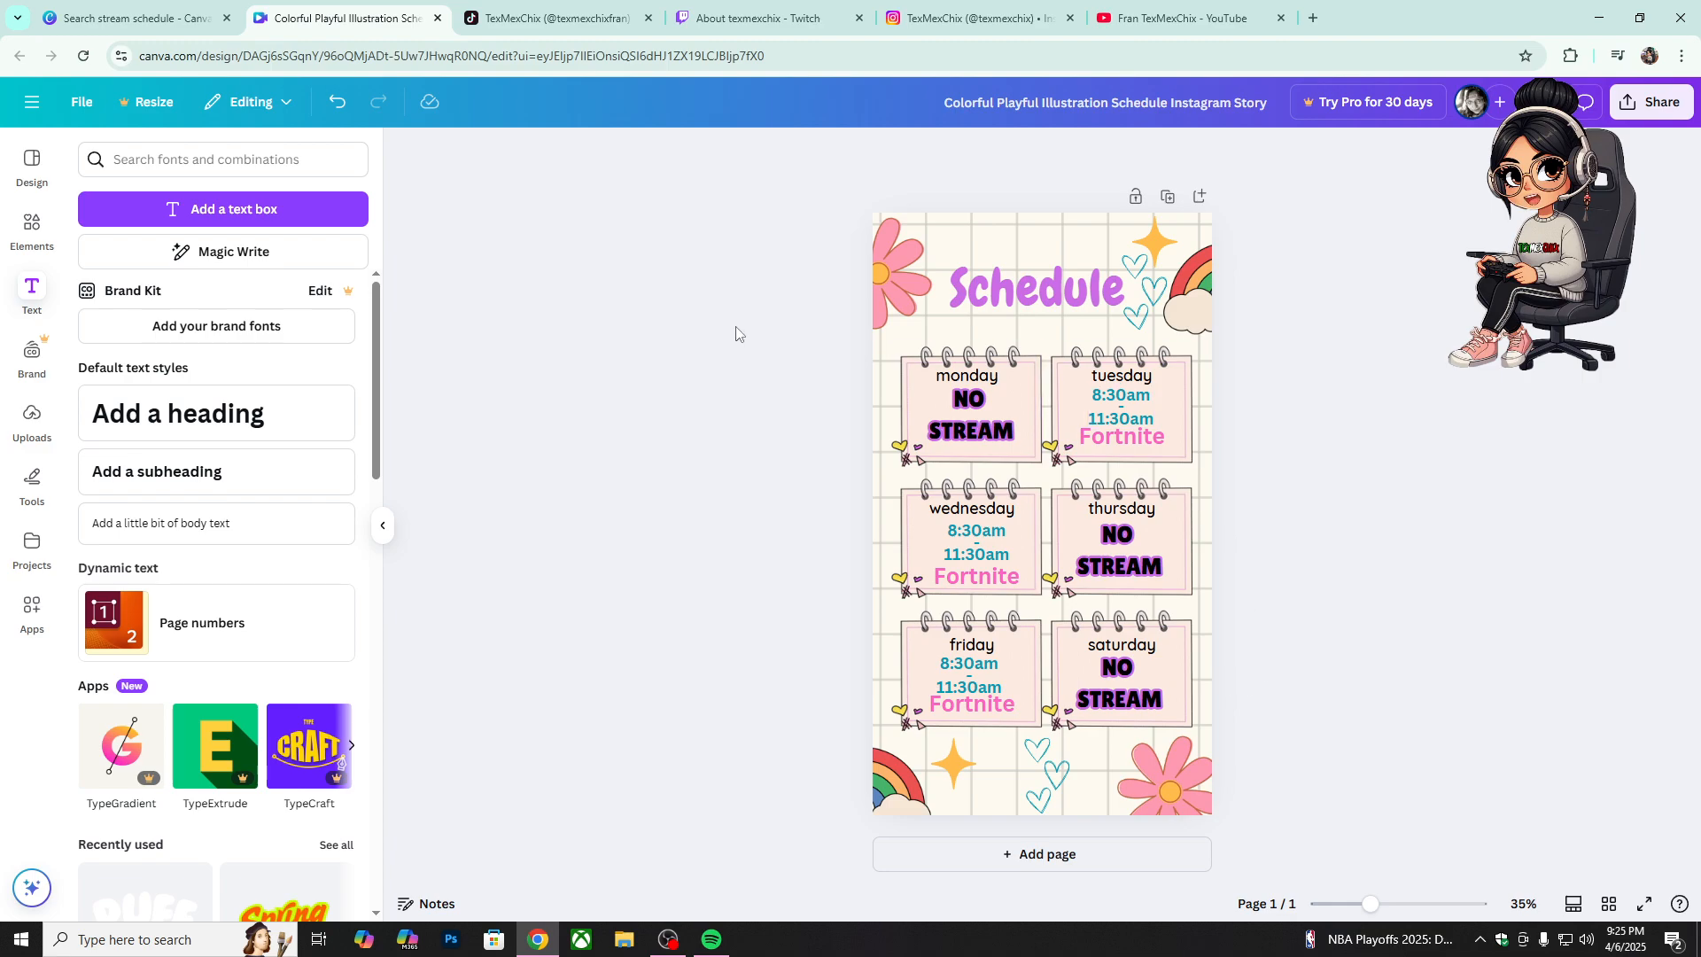
# Step: Add a heading to the page and replace its placeholder text with "All Streams"
pyautogui.click(275, 433)
pyautogui.tripleClick(1063, 523)
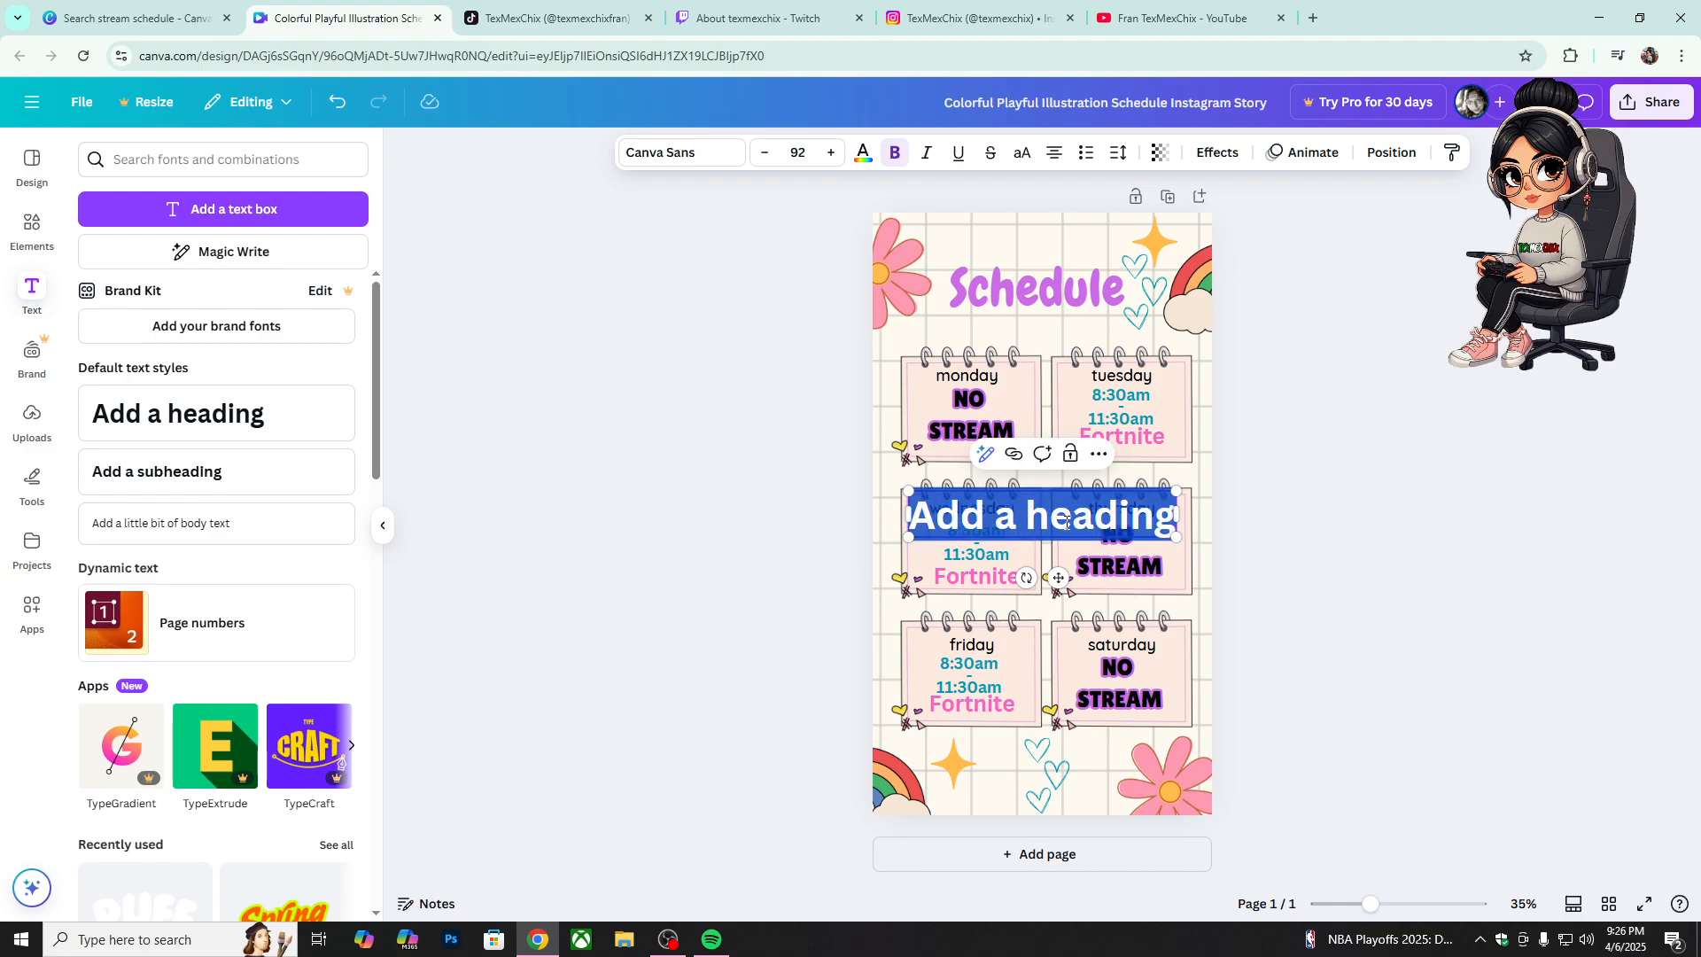
pyautogui.write('A')
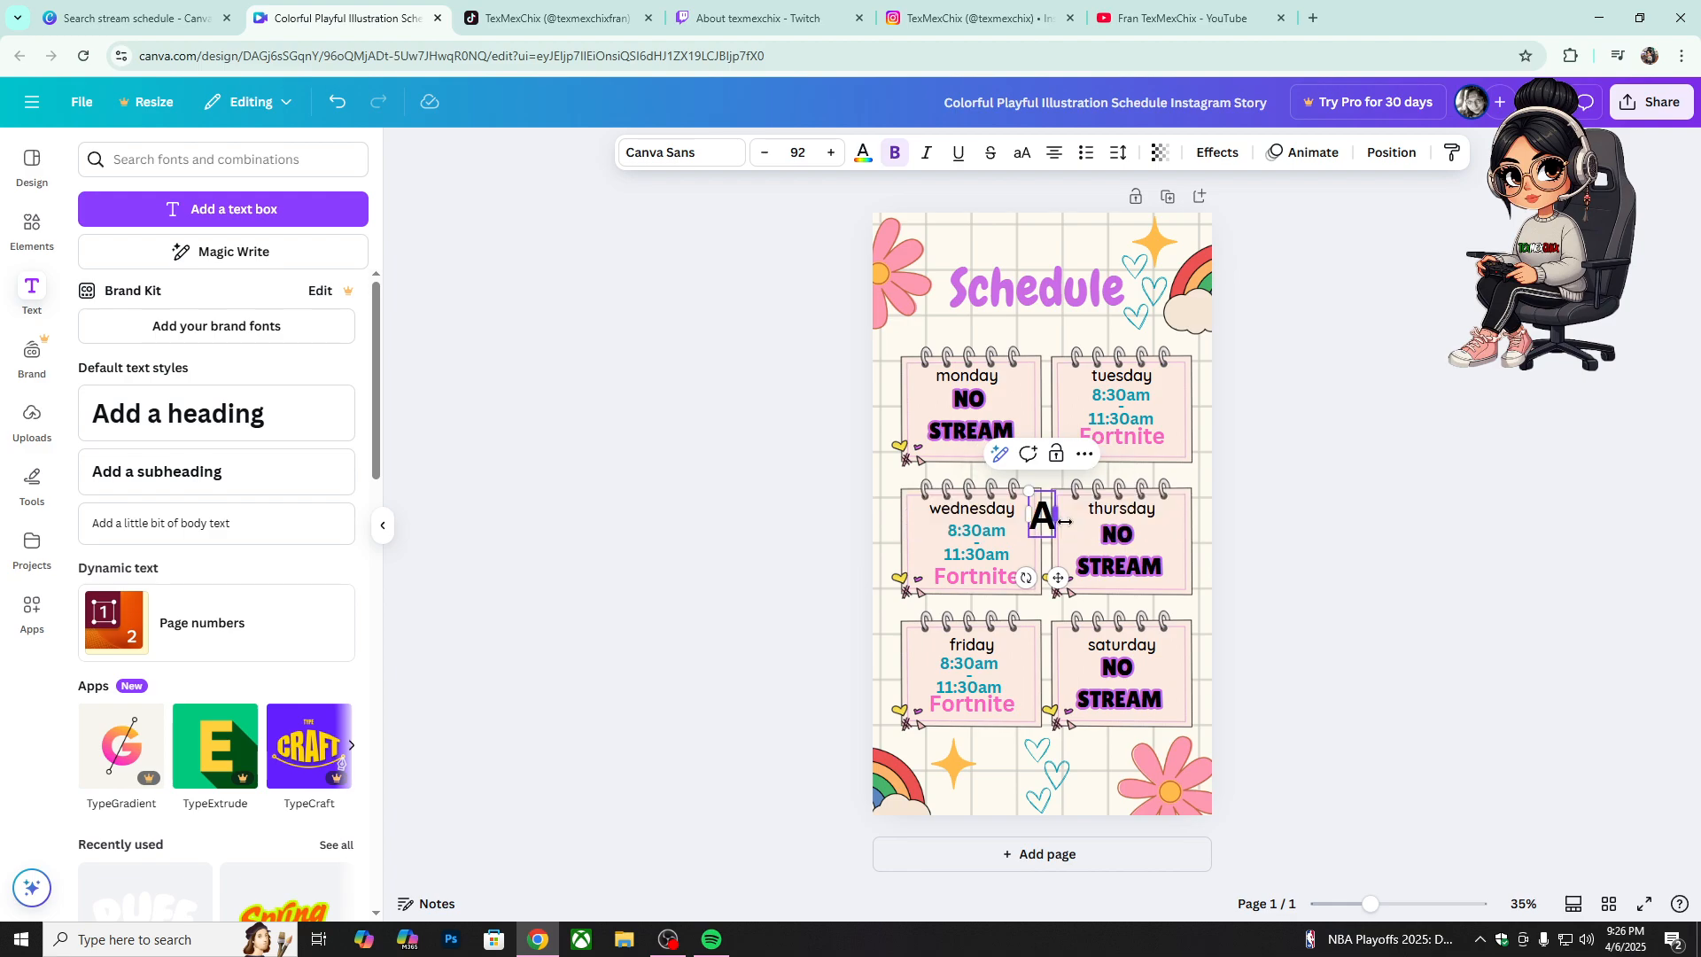
pyautogui.write('ll Stre')
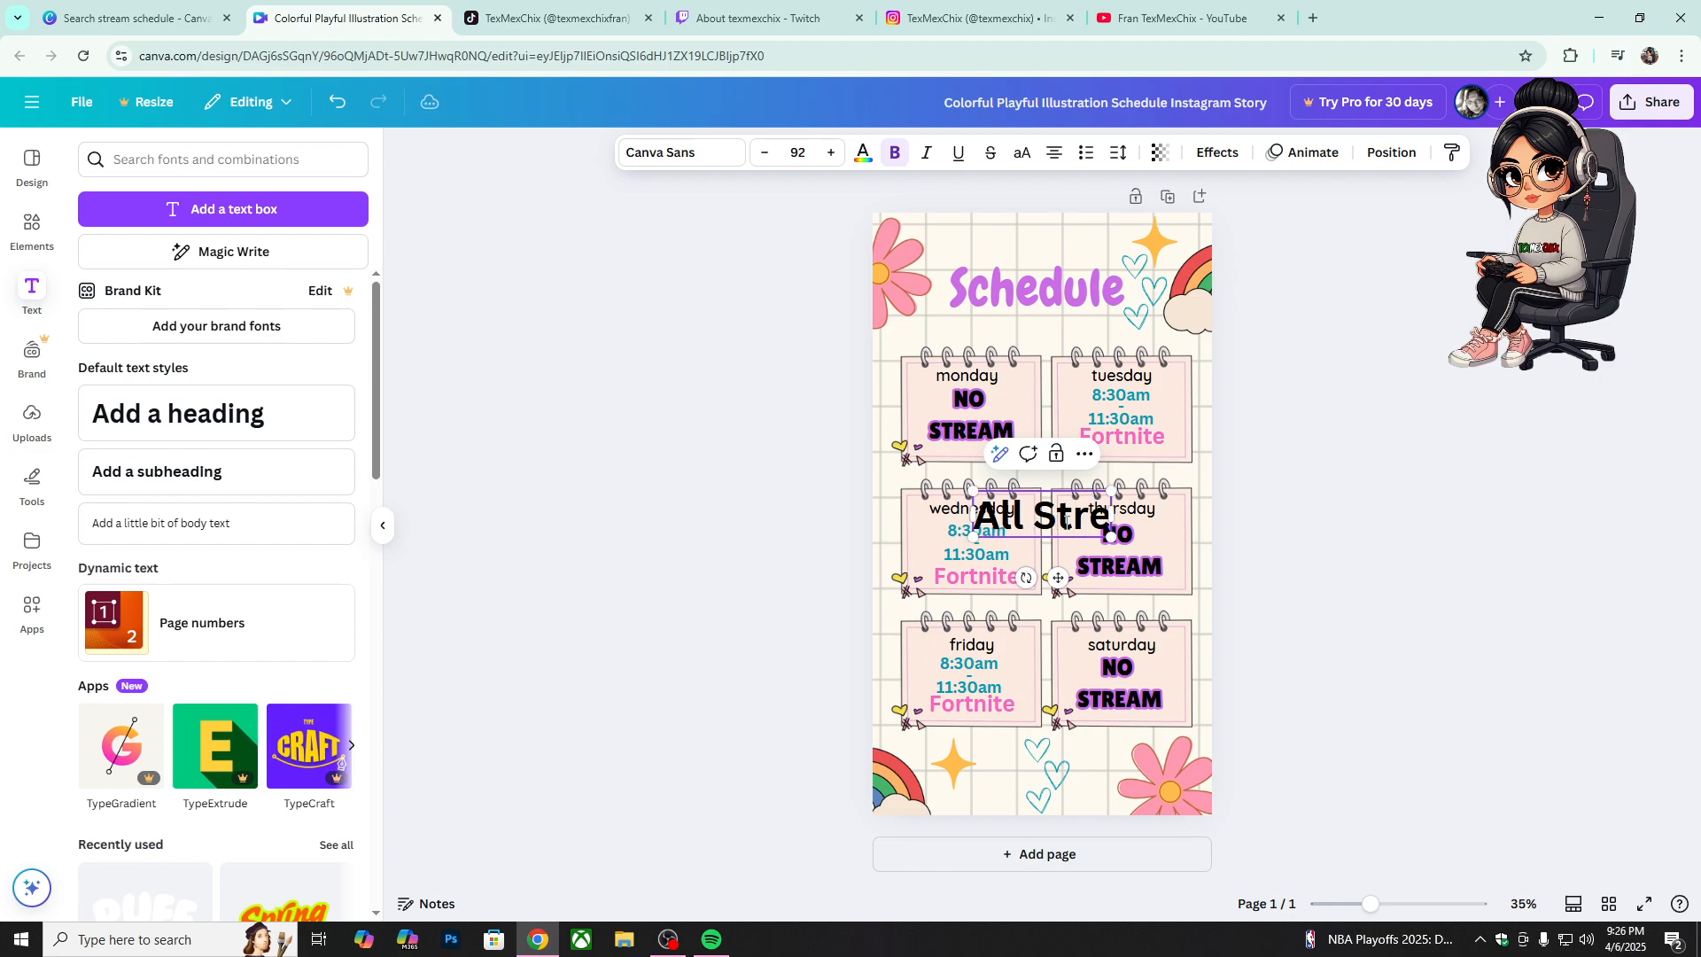
pyautogui.write('ams')
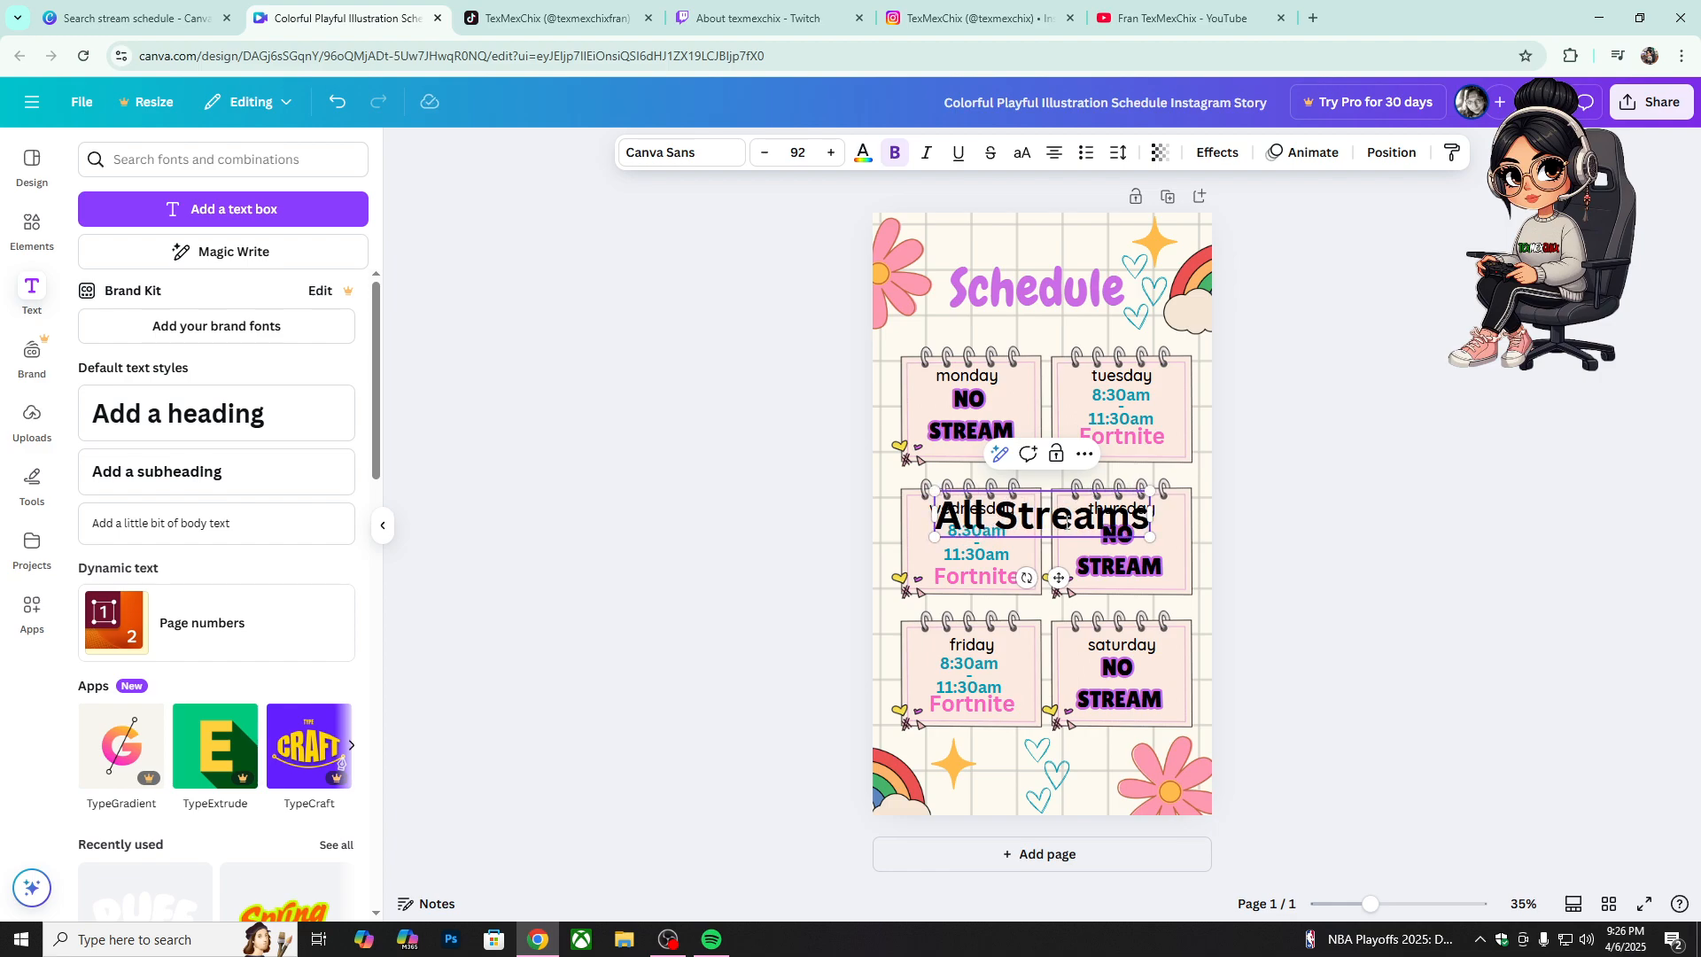
# Step: Replace the new heading's text with "Stream is Central"
pyautogui.press('BackSpace')
pyautogui.press('BackSpace')
pyautogui.press('BackSpace')
pyautogui.press('BackSpace')
pyautogui.press('BackSpace')
pyautogui.press('BackSpace')
pyautogui.press('BackSpace')
pyautogui.press('BackSpace')
pyautogui.press('BackSpace')
pyautogui.press('BackSpace')
pyautogui.press('BackSpace')
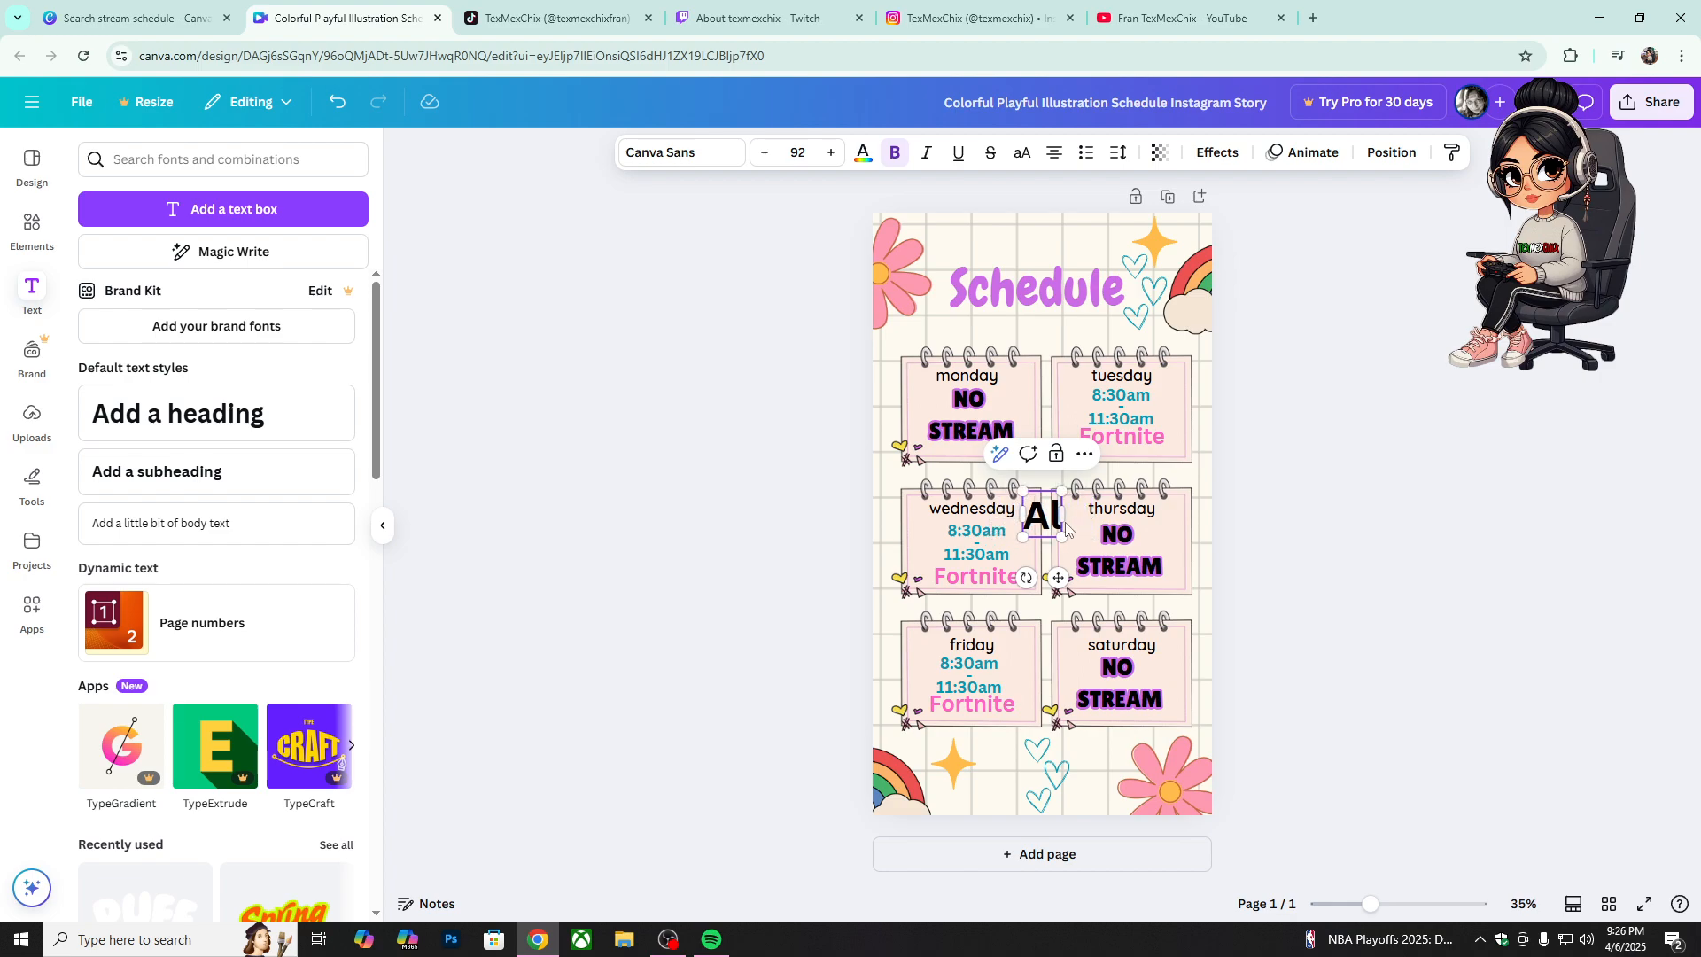
pyautogui.click(1067, 529)
pyautogui.write('tStream')
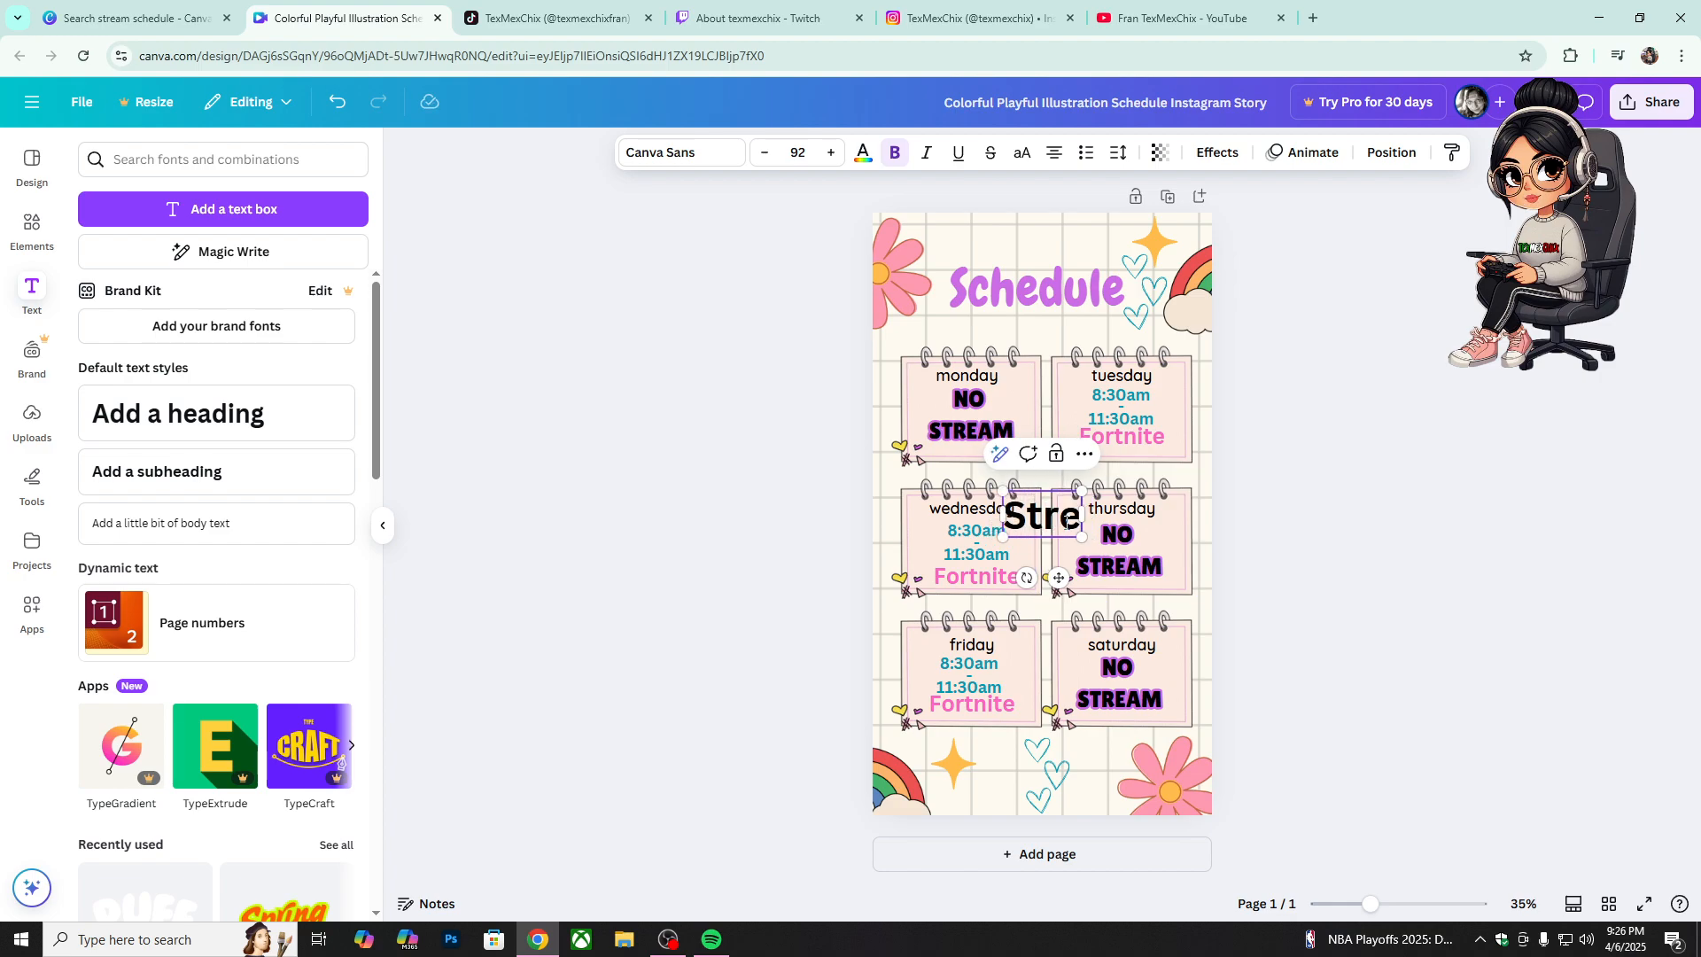
pyautogui.write(' is')
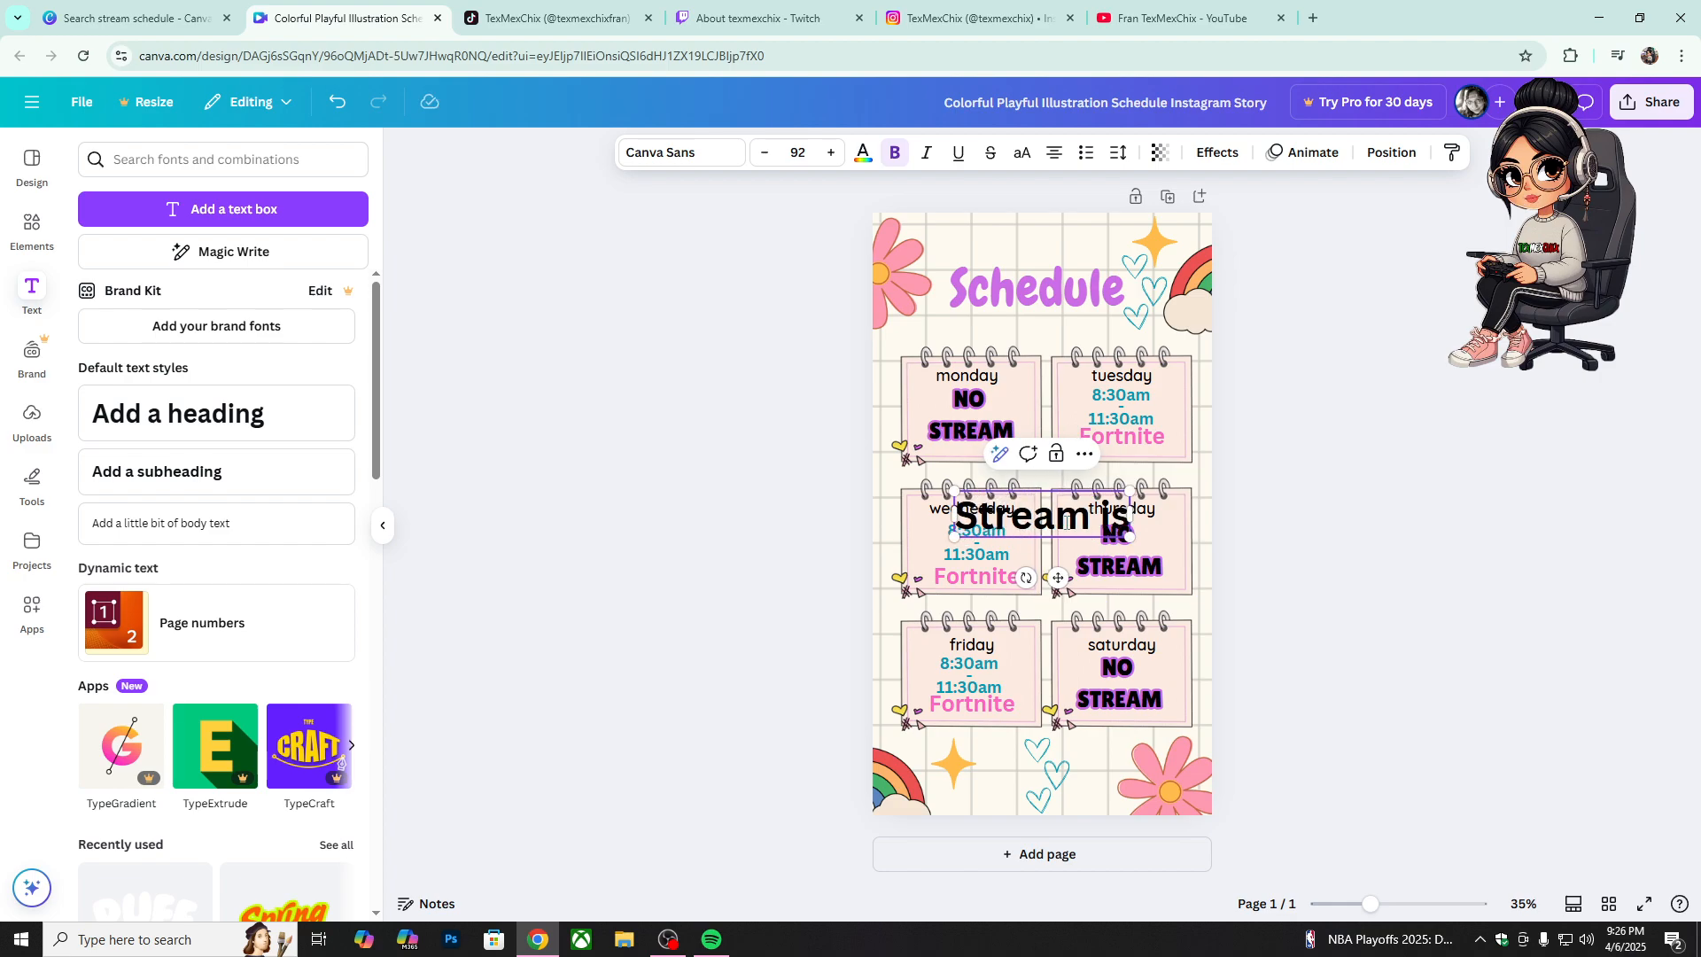
pyautogui.write(' C')
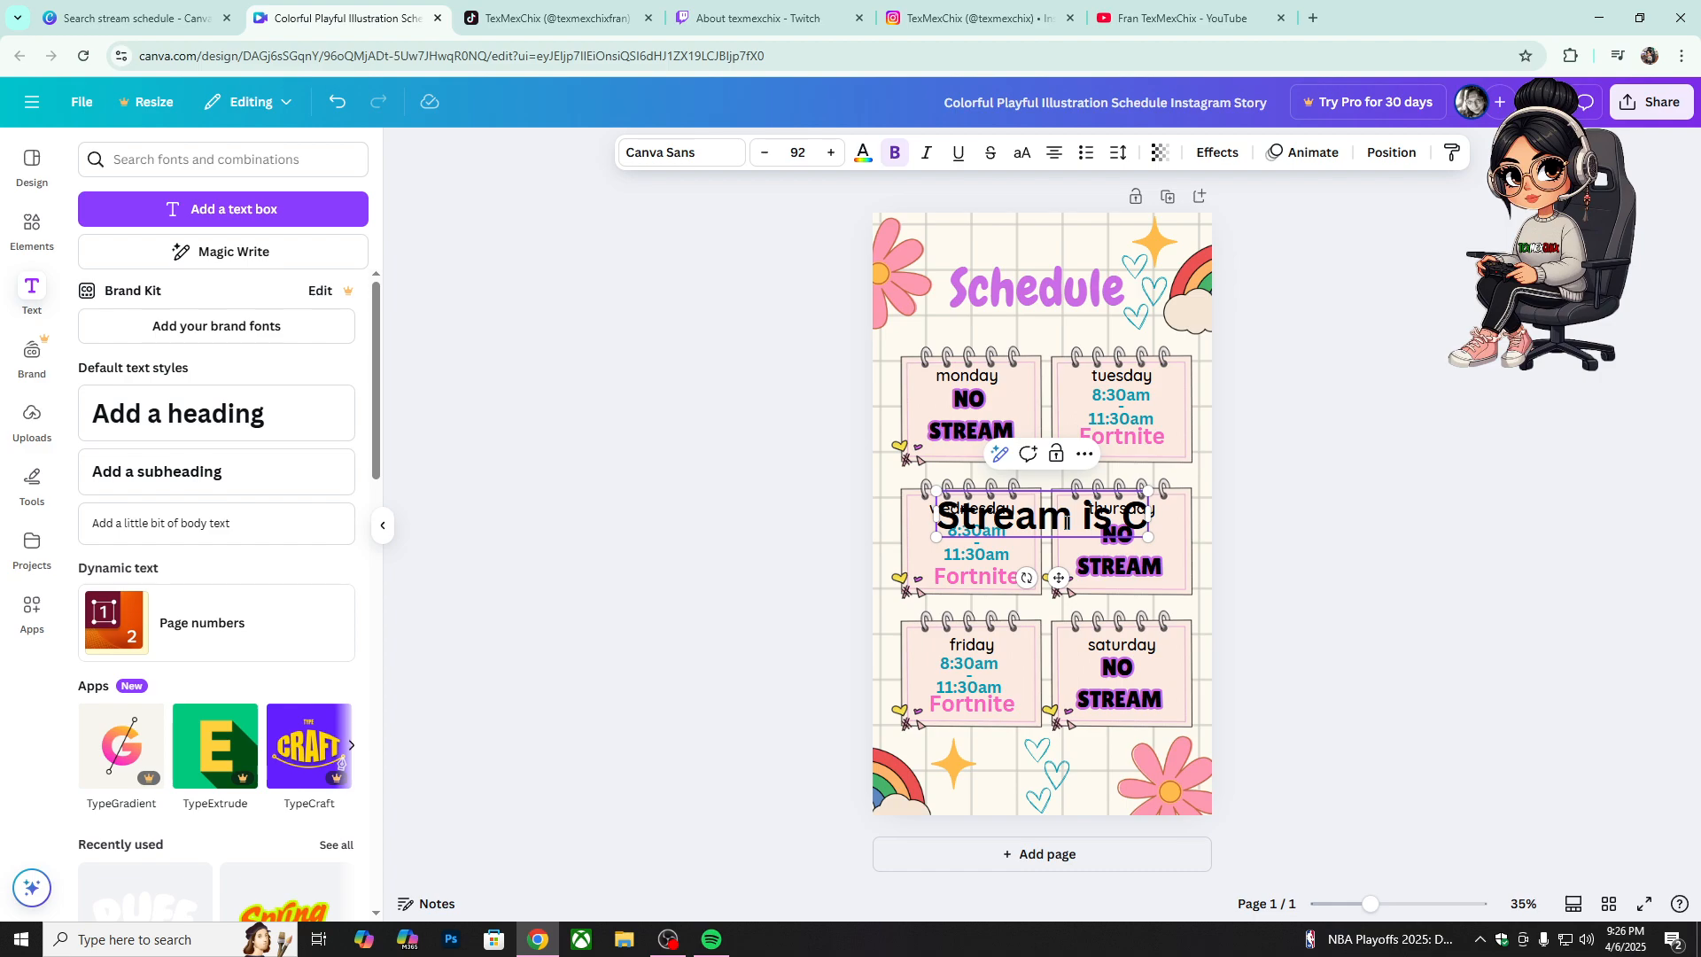
pyautogui.write('entral')
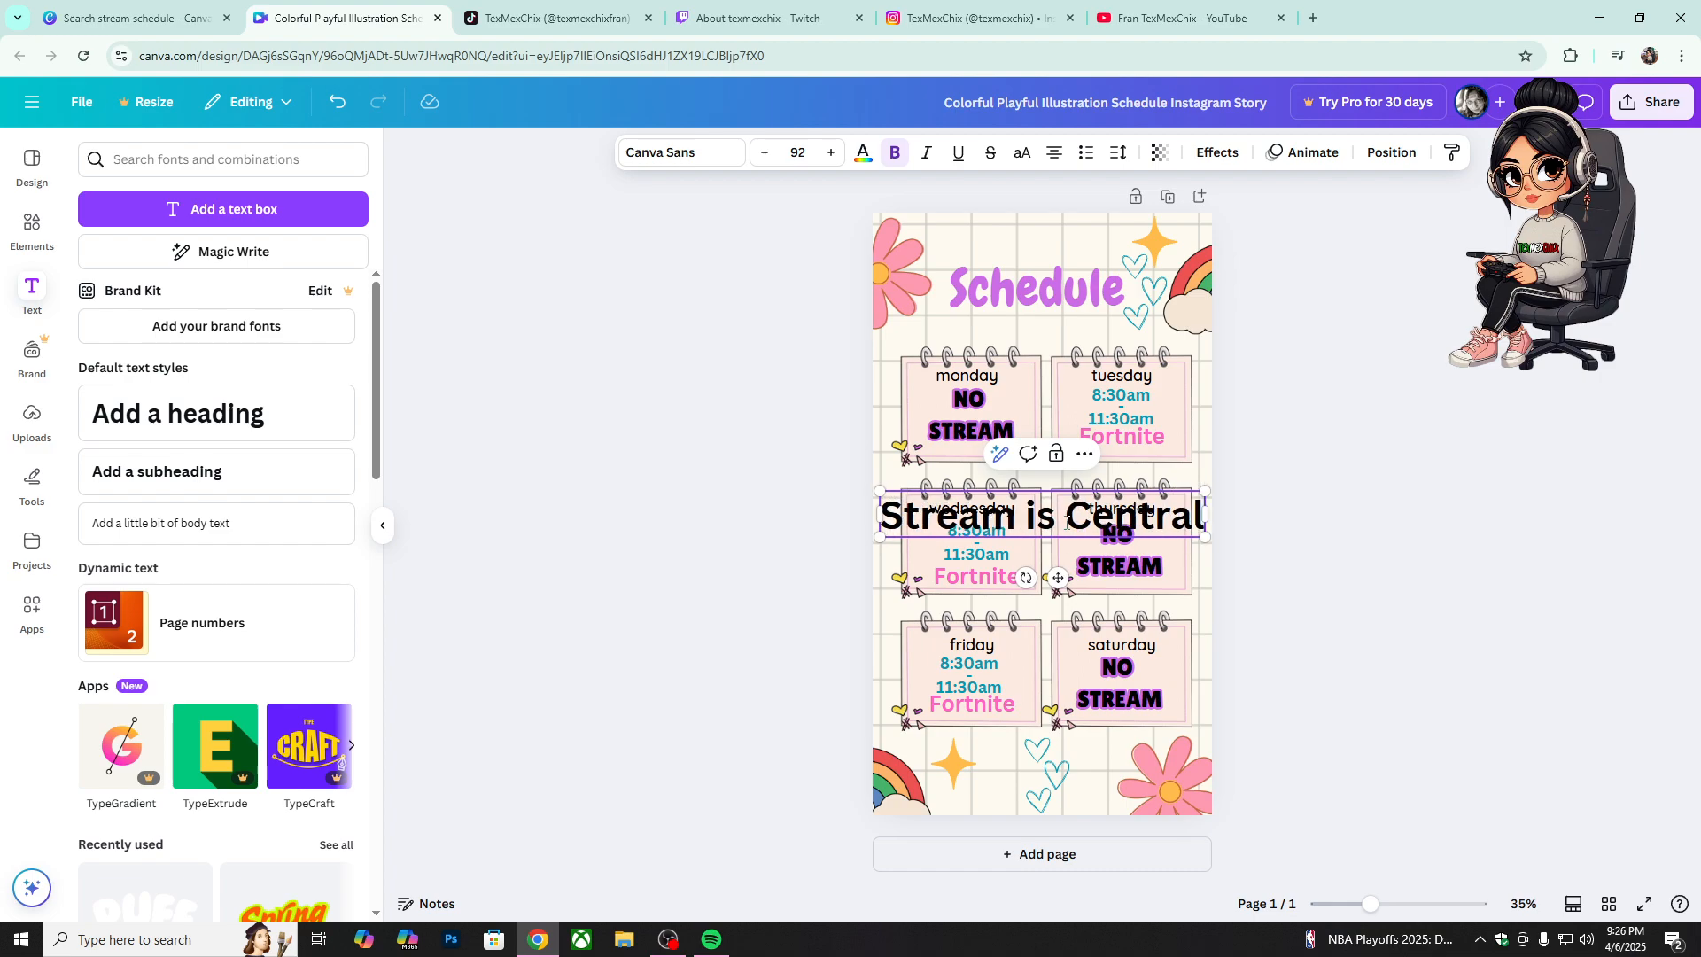
# Step: Shorten "Central" in the heading so that it reads "Stream is CST"
pyautogui.press('BackSpace')
pyautogui.press('BackSpace')
pyautogui.press('BackSpace')
pyautogui.press('BackSpace')
pyautogui.press('BackSpace')
pyautogui.press('BackSpace')
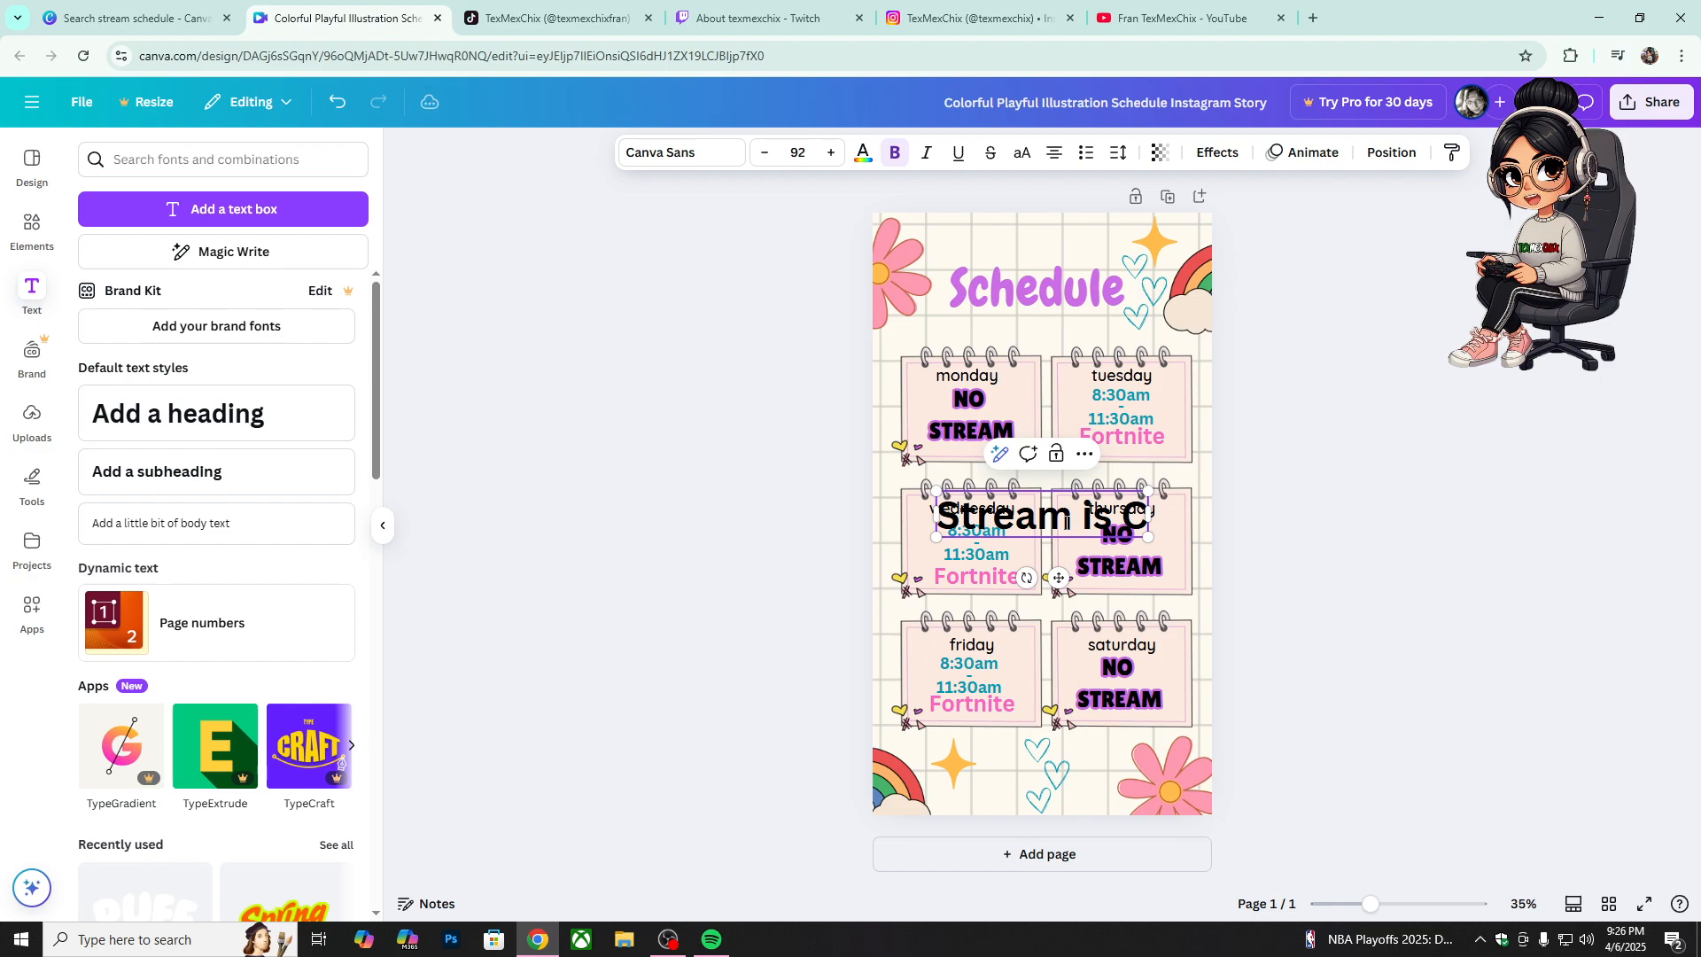
pyautogui.write('ST')
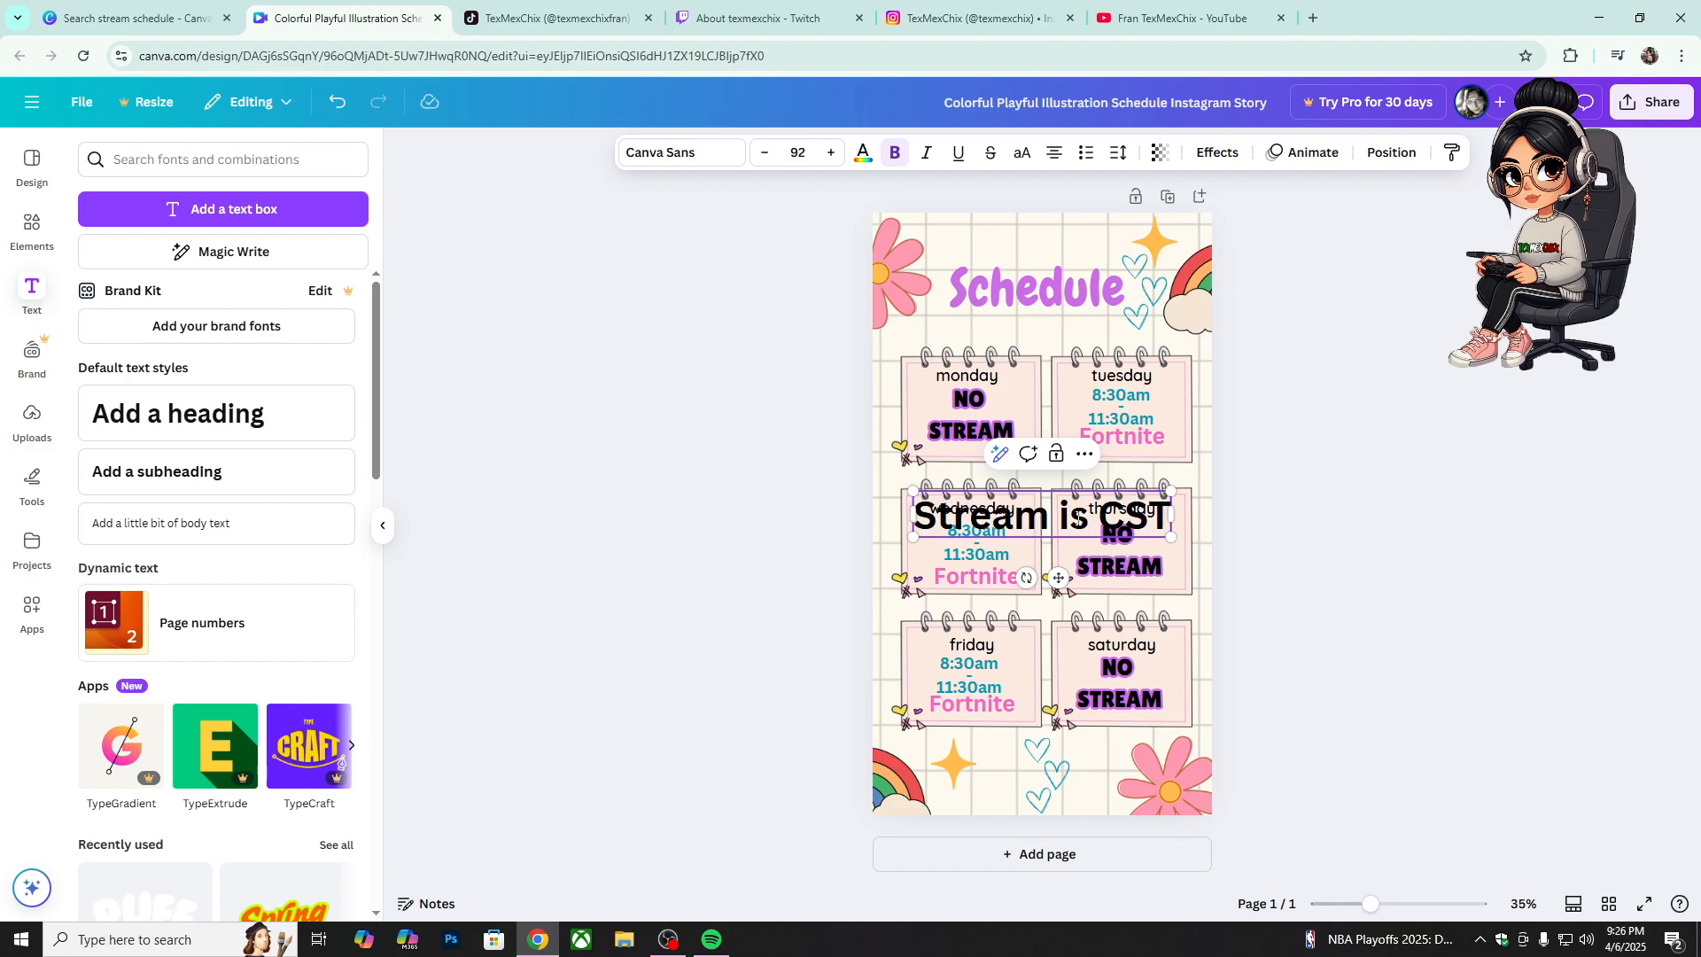
# Step: Recolor the whole "Stream is CST" heading purple from the default solid colors
pyautogui.tripleClick(1078, 515)
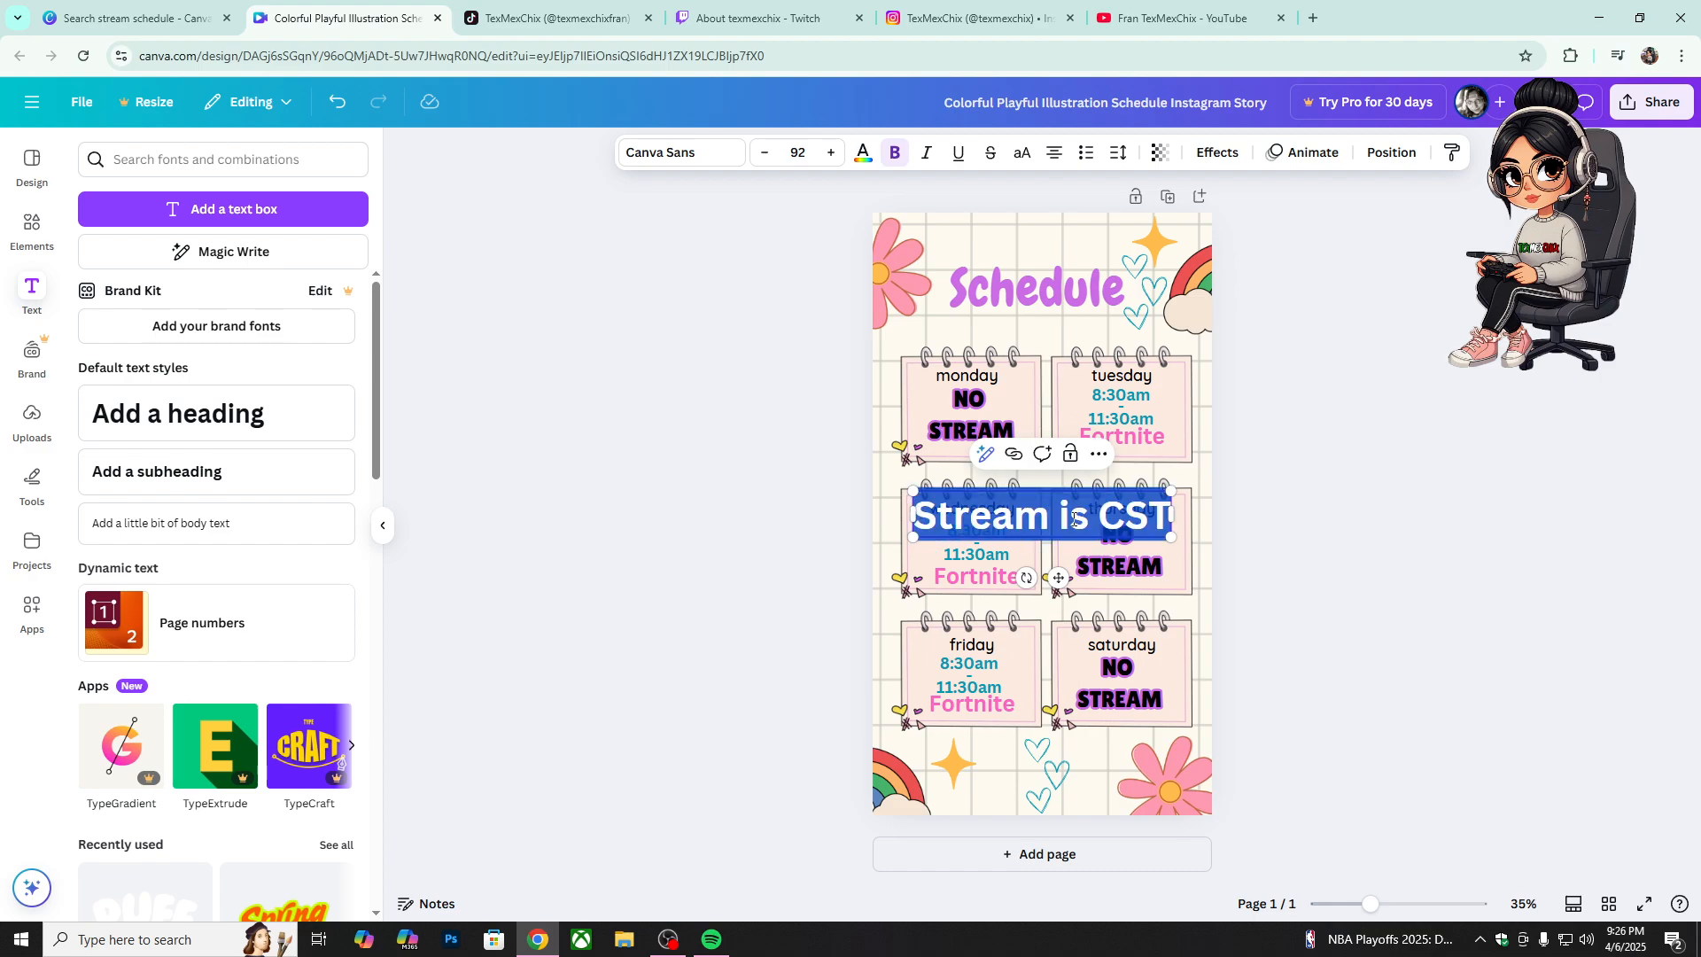
pyautogui.click(864, 155)
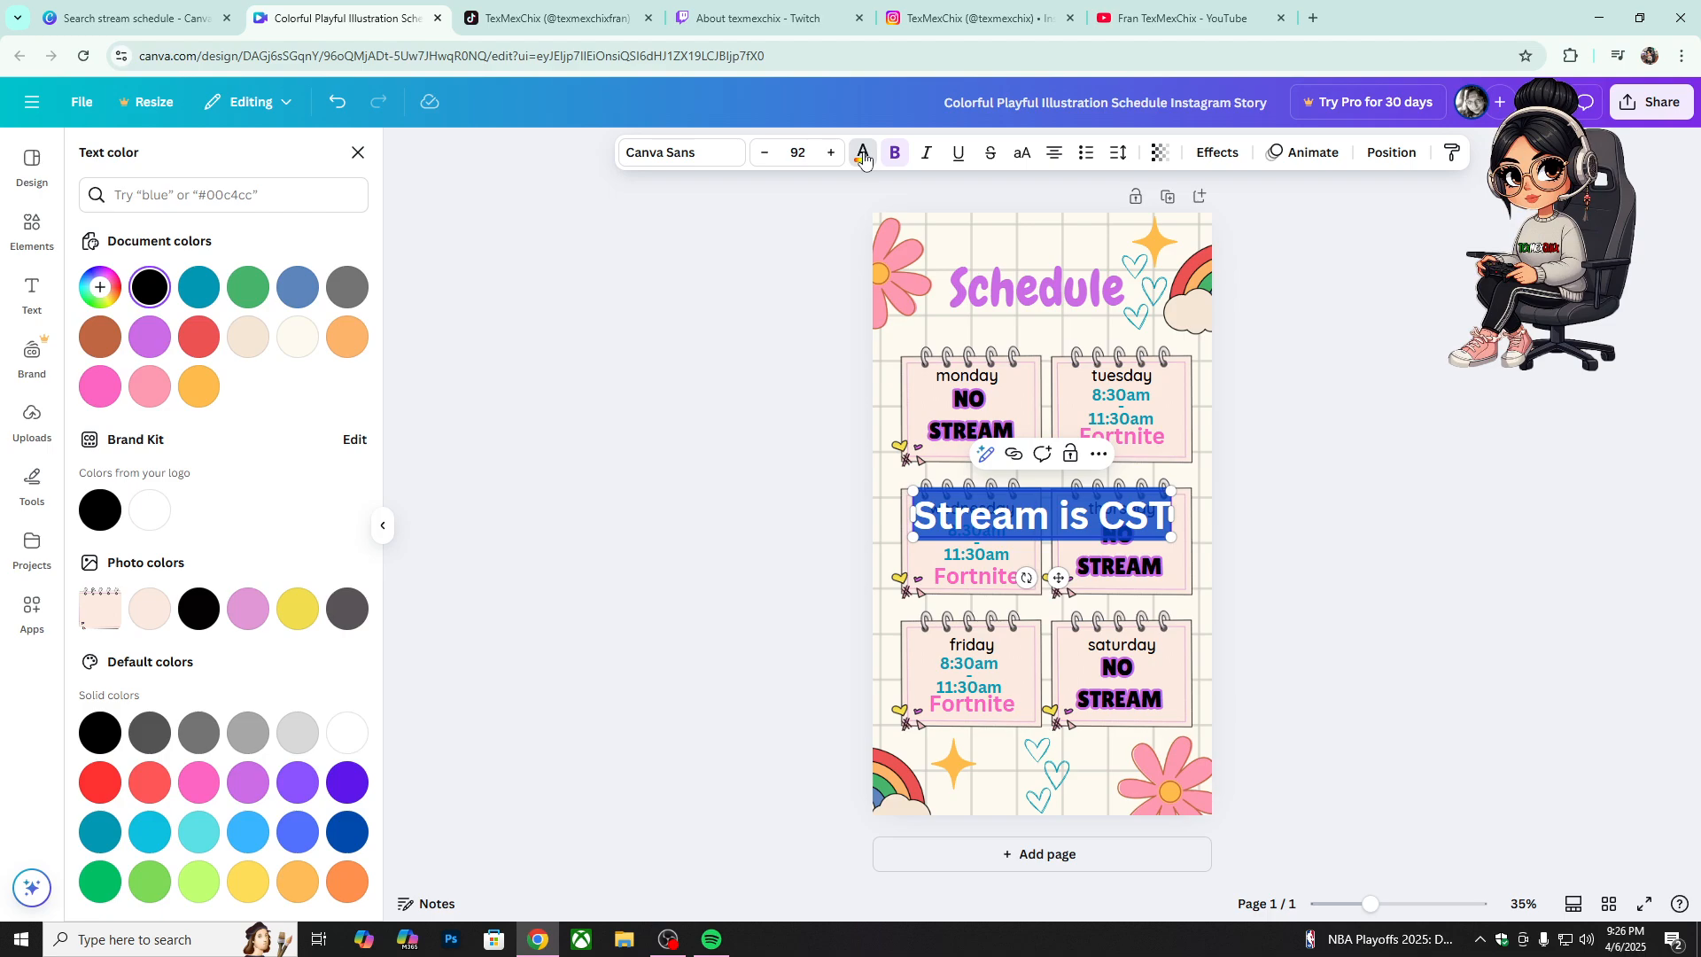
pyautogui.click(248, 782)
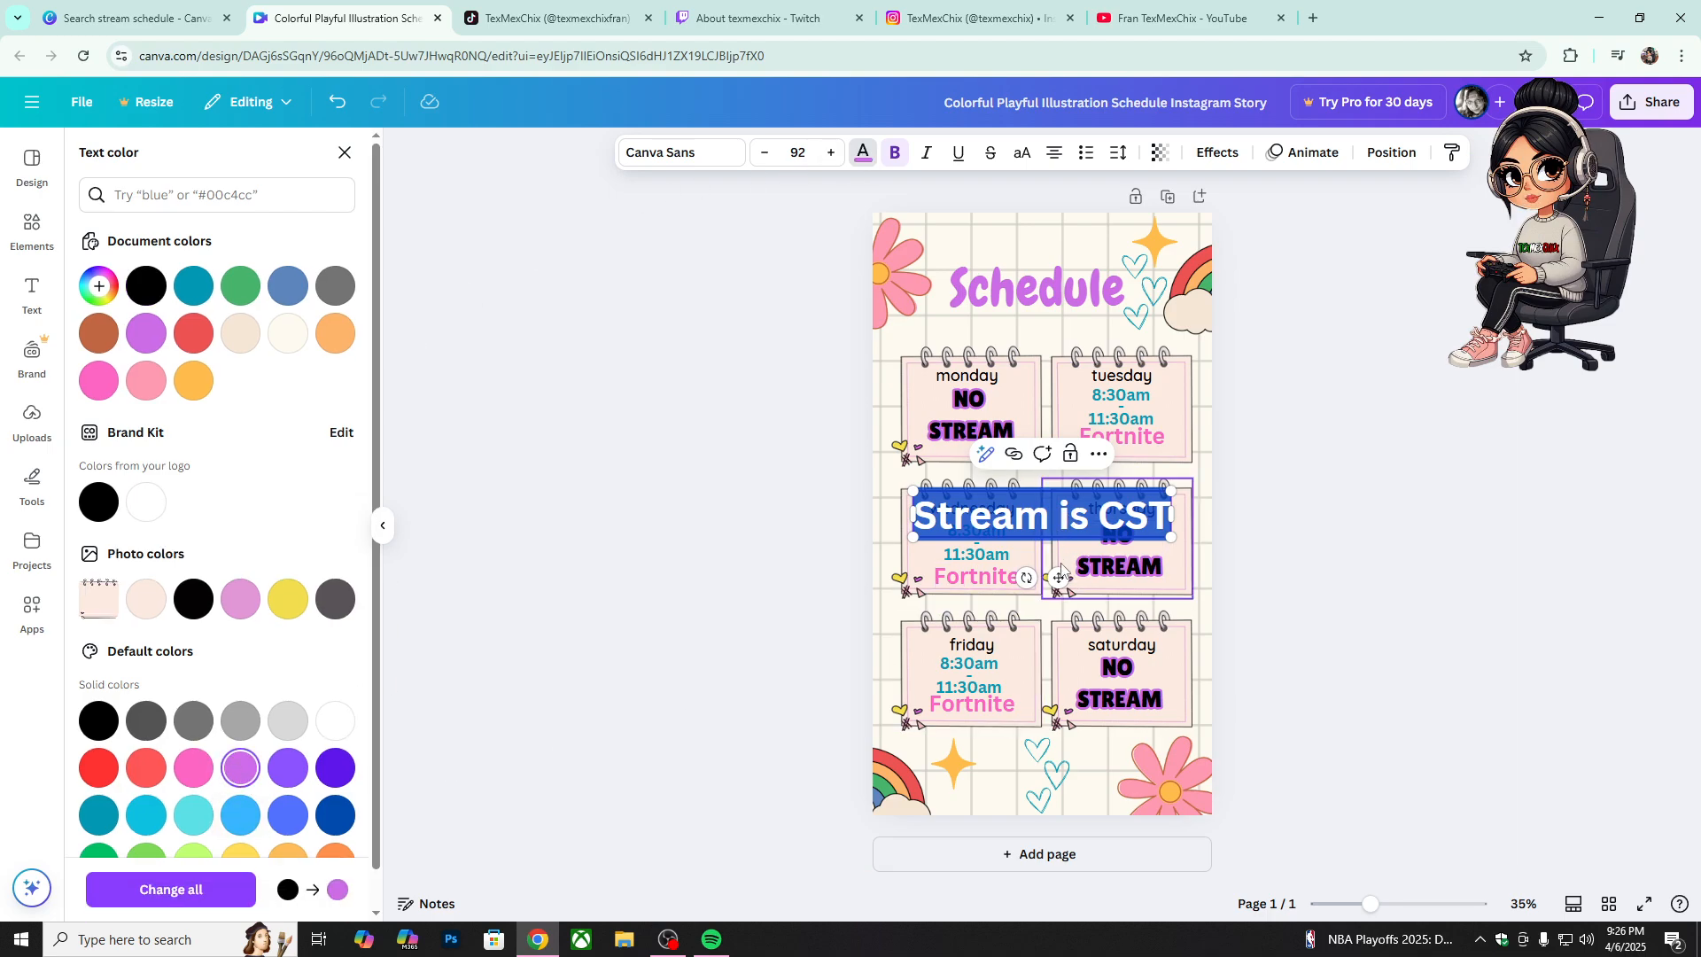
# Step: Move the "Stream is CST" heading to the bottom of the page and shrink it to about size 61.9, clear of the pink flower
pyautogui.moveTo(1058, 577); pyautogui.dragTo(1064, 831)
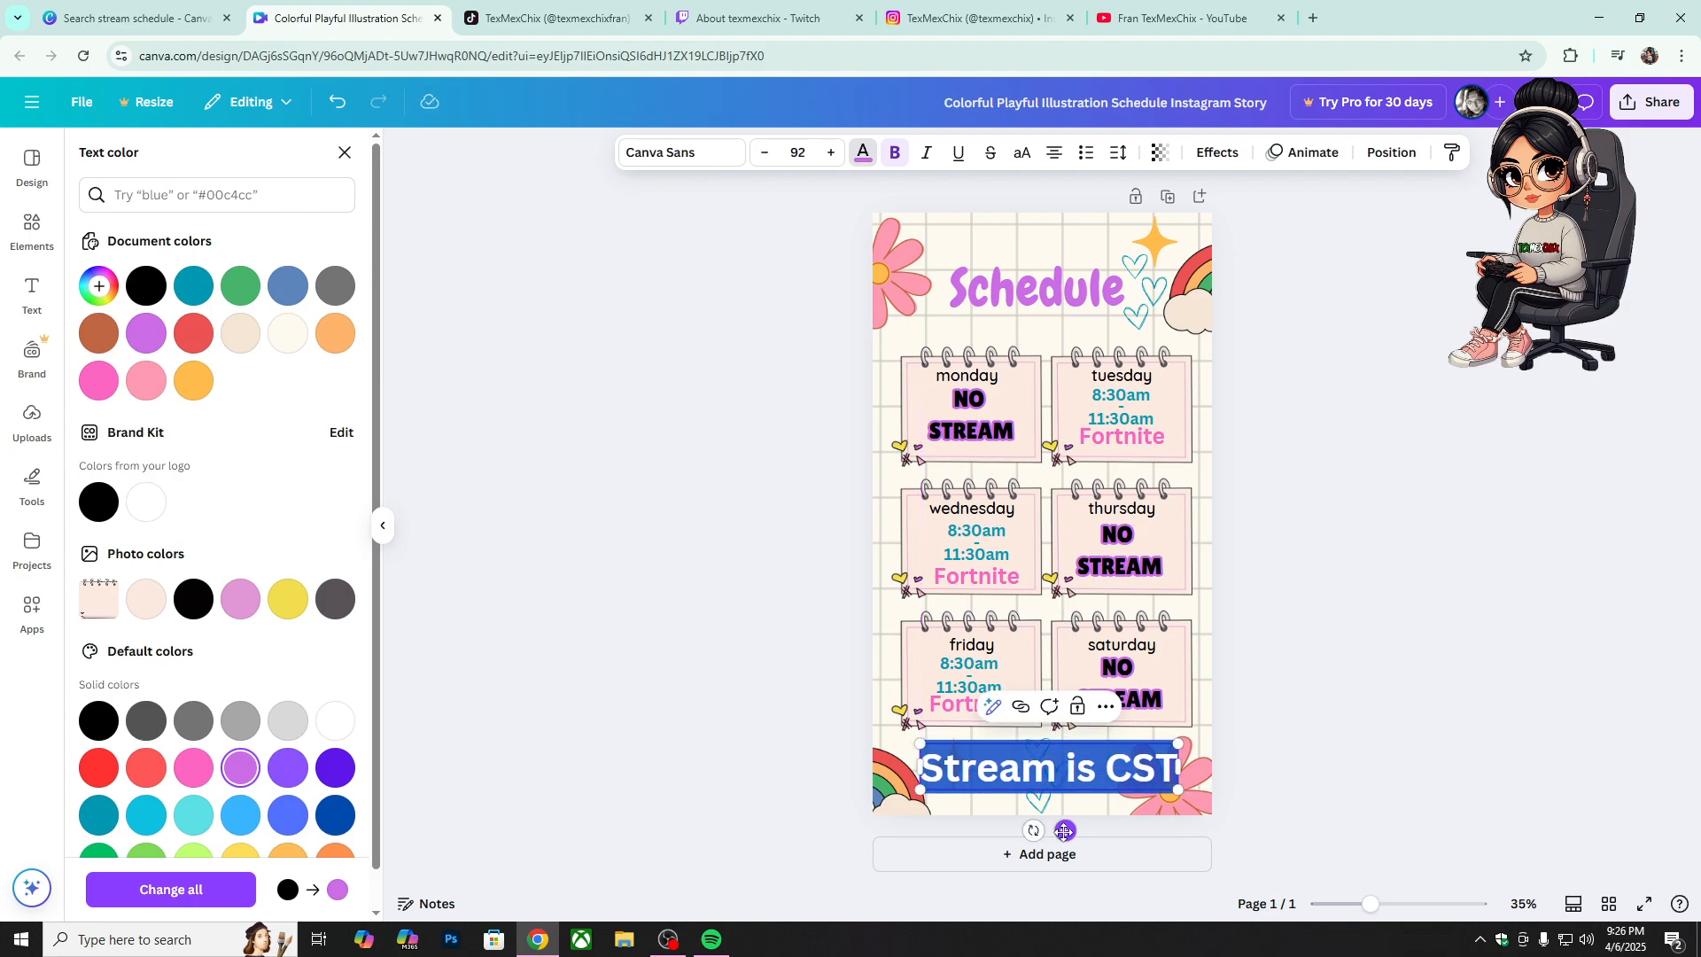
pyautogui.click(1306, 722)
pyautogui.click(1272, 679)
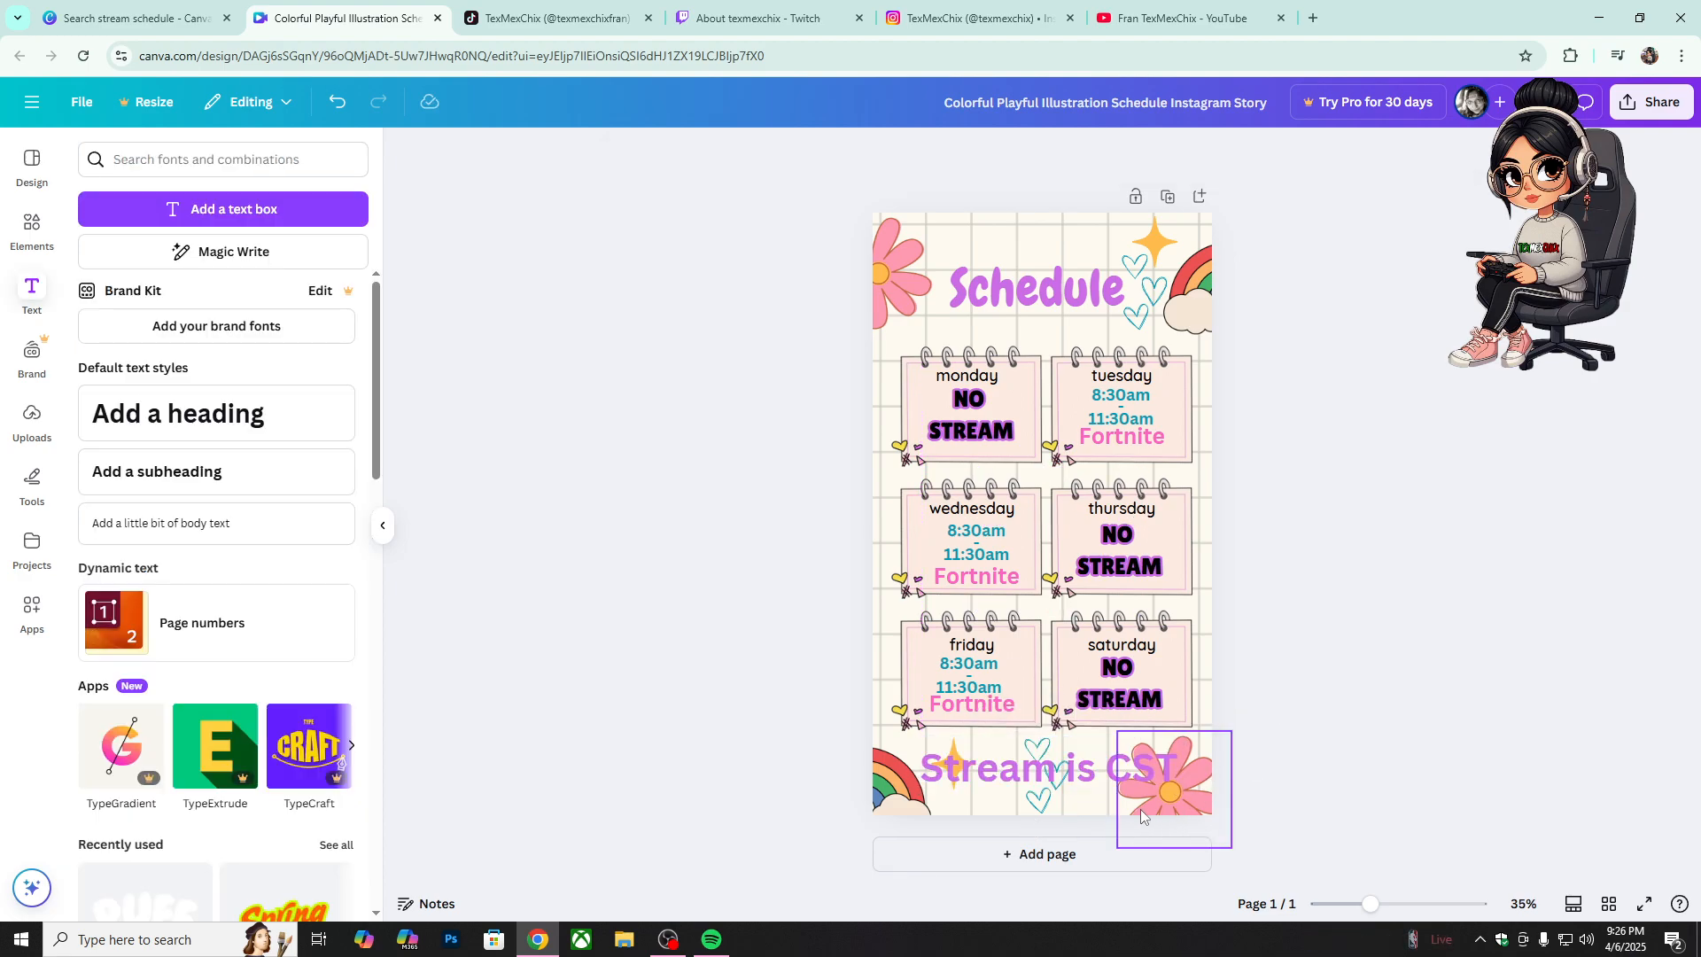
pyautogui.click(1138, 775)
pyautogui.moveTo(1175, 787); pyautogui.dragTo(1114, 779)
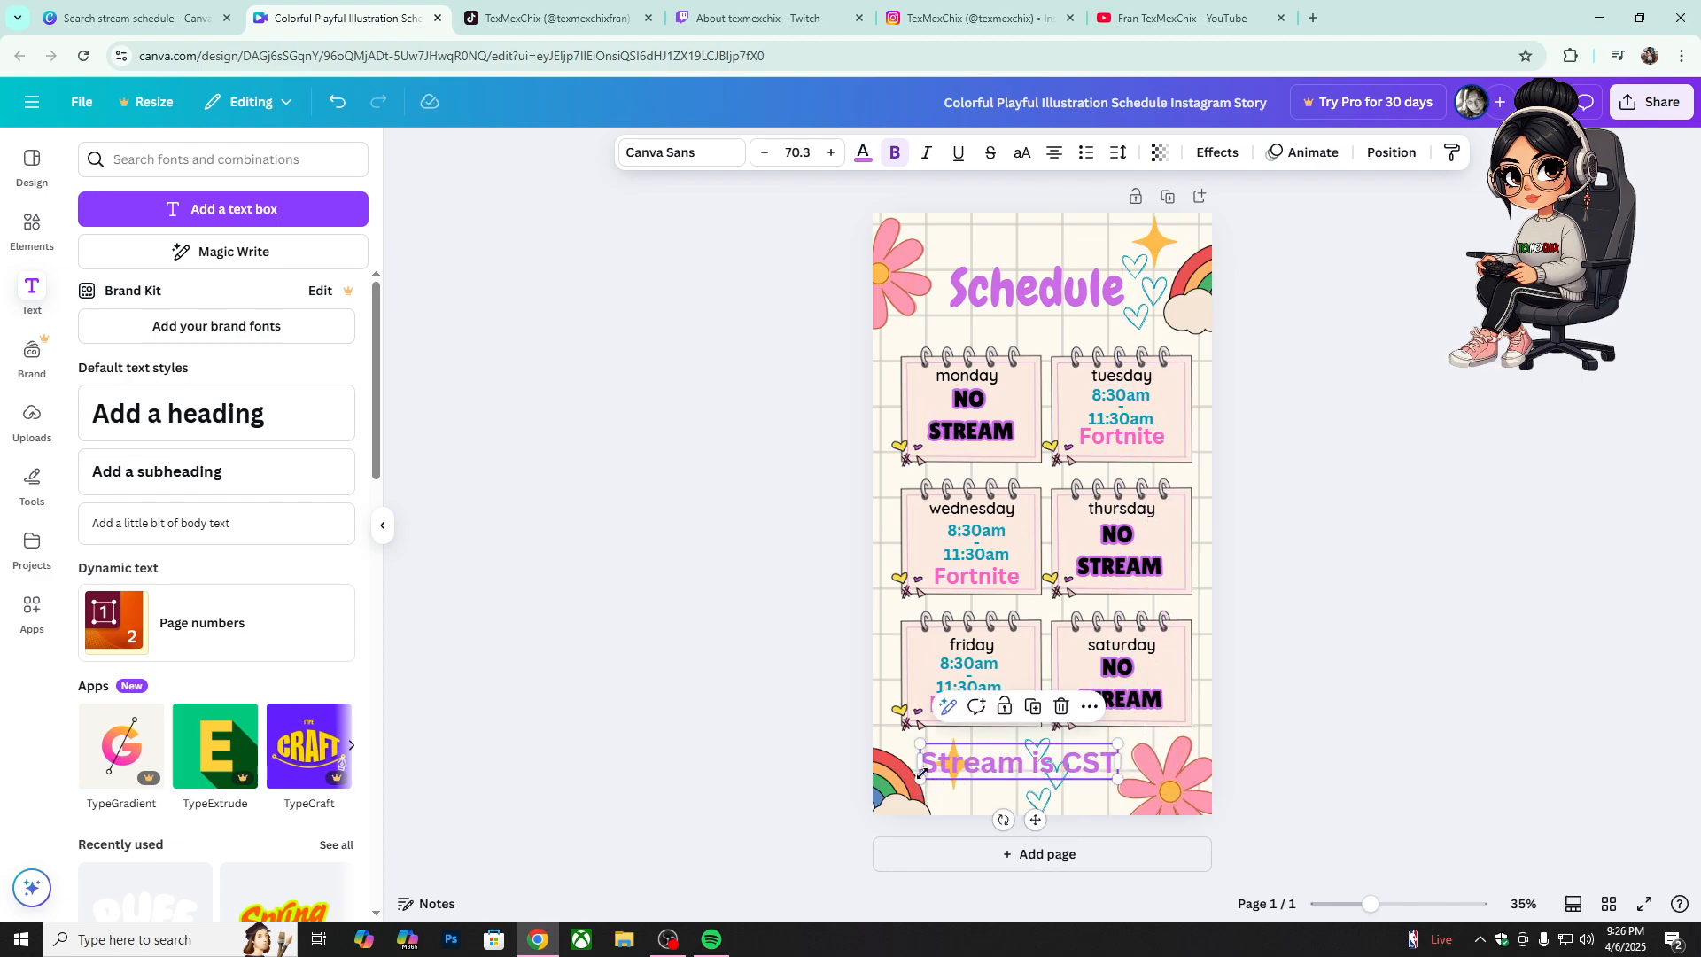
pyautogui.moveTo(921, 778); pyautogui.dragTo(946, 778)
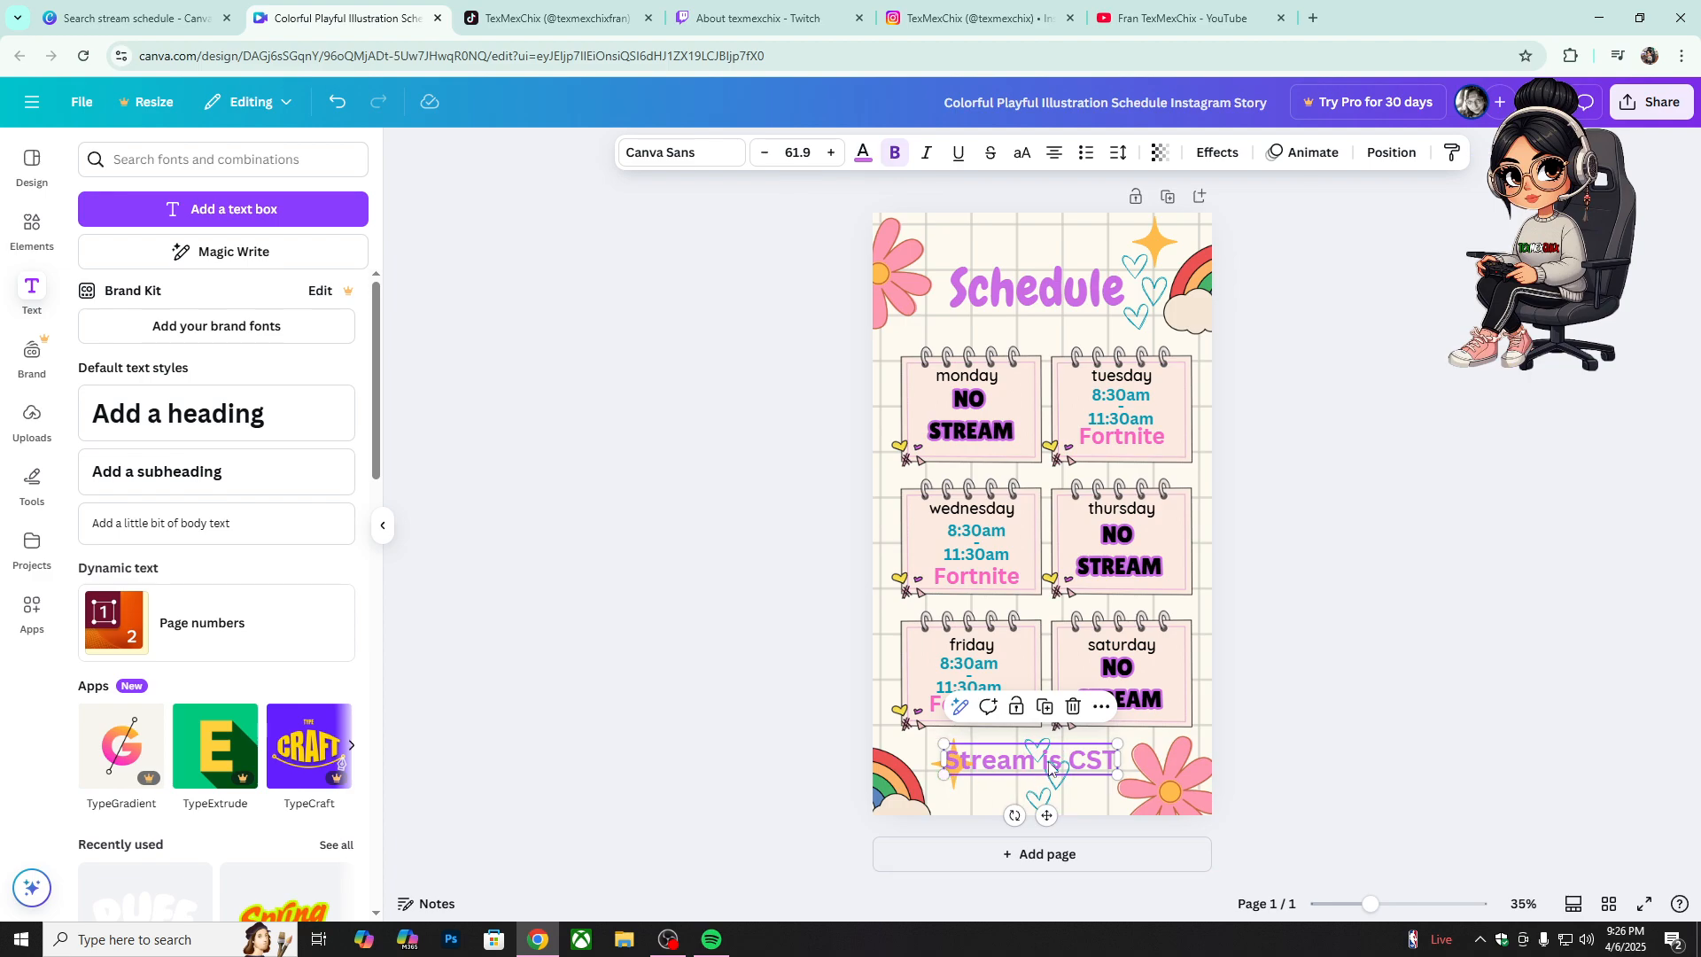
# Step: Place the "Stream is CST" text centered directly beneath the "Schedule" title and shrink it to about size 39.3
pyautogui.moveTo(1082, 767); pyautogui.dragTo(1071, 334)
pyautogui.moveTo(949, 332); pyautogui.dragTo(1034, 324)
pyautogui.click(1370, 376)
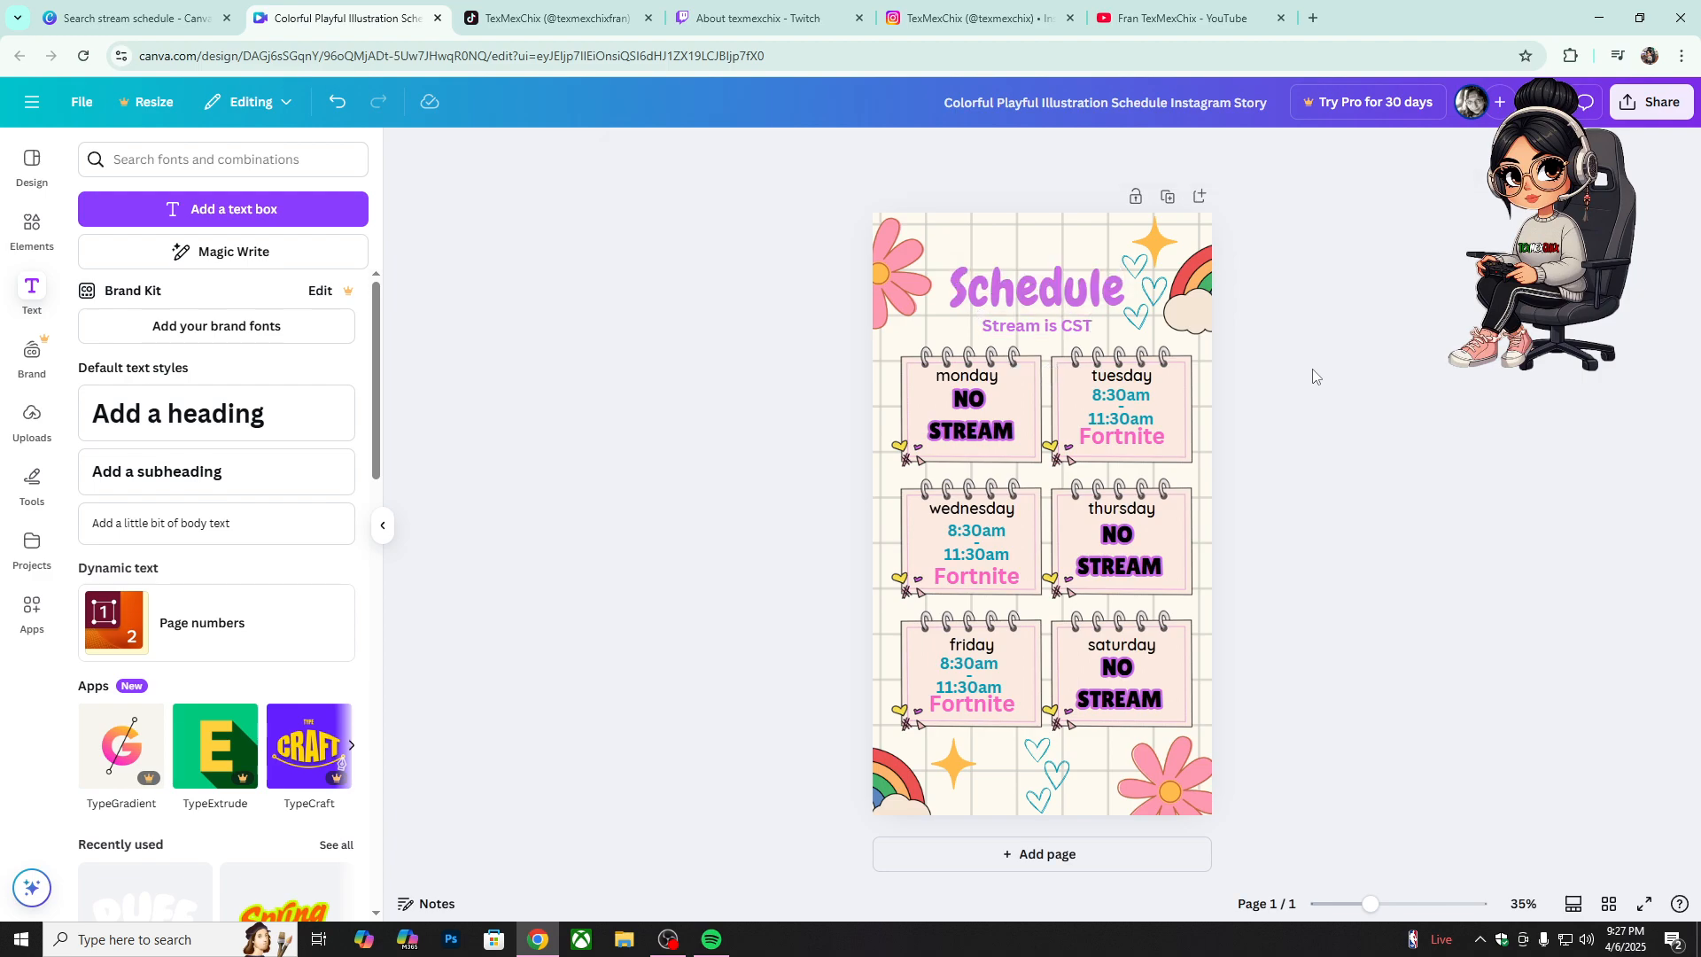
# Step: Add an asterisk before the time-zone note so that it reads "*Stream is CST"
pyautogui.click(1033, 333)
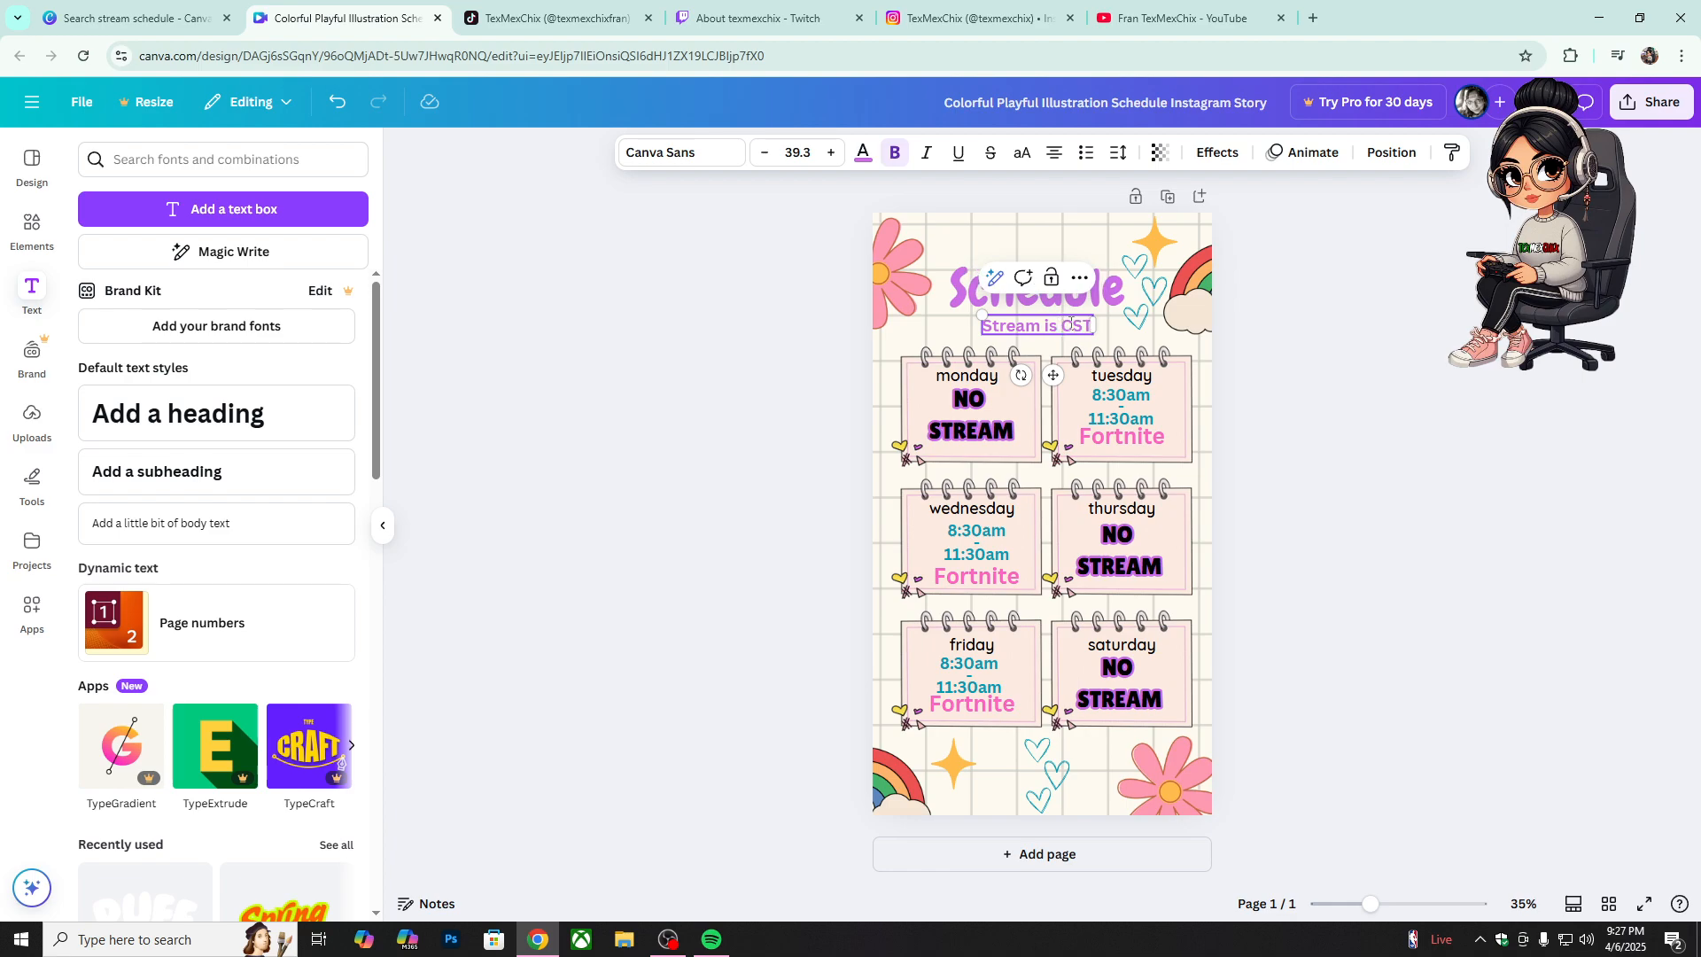
pyautogui.write('*')
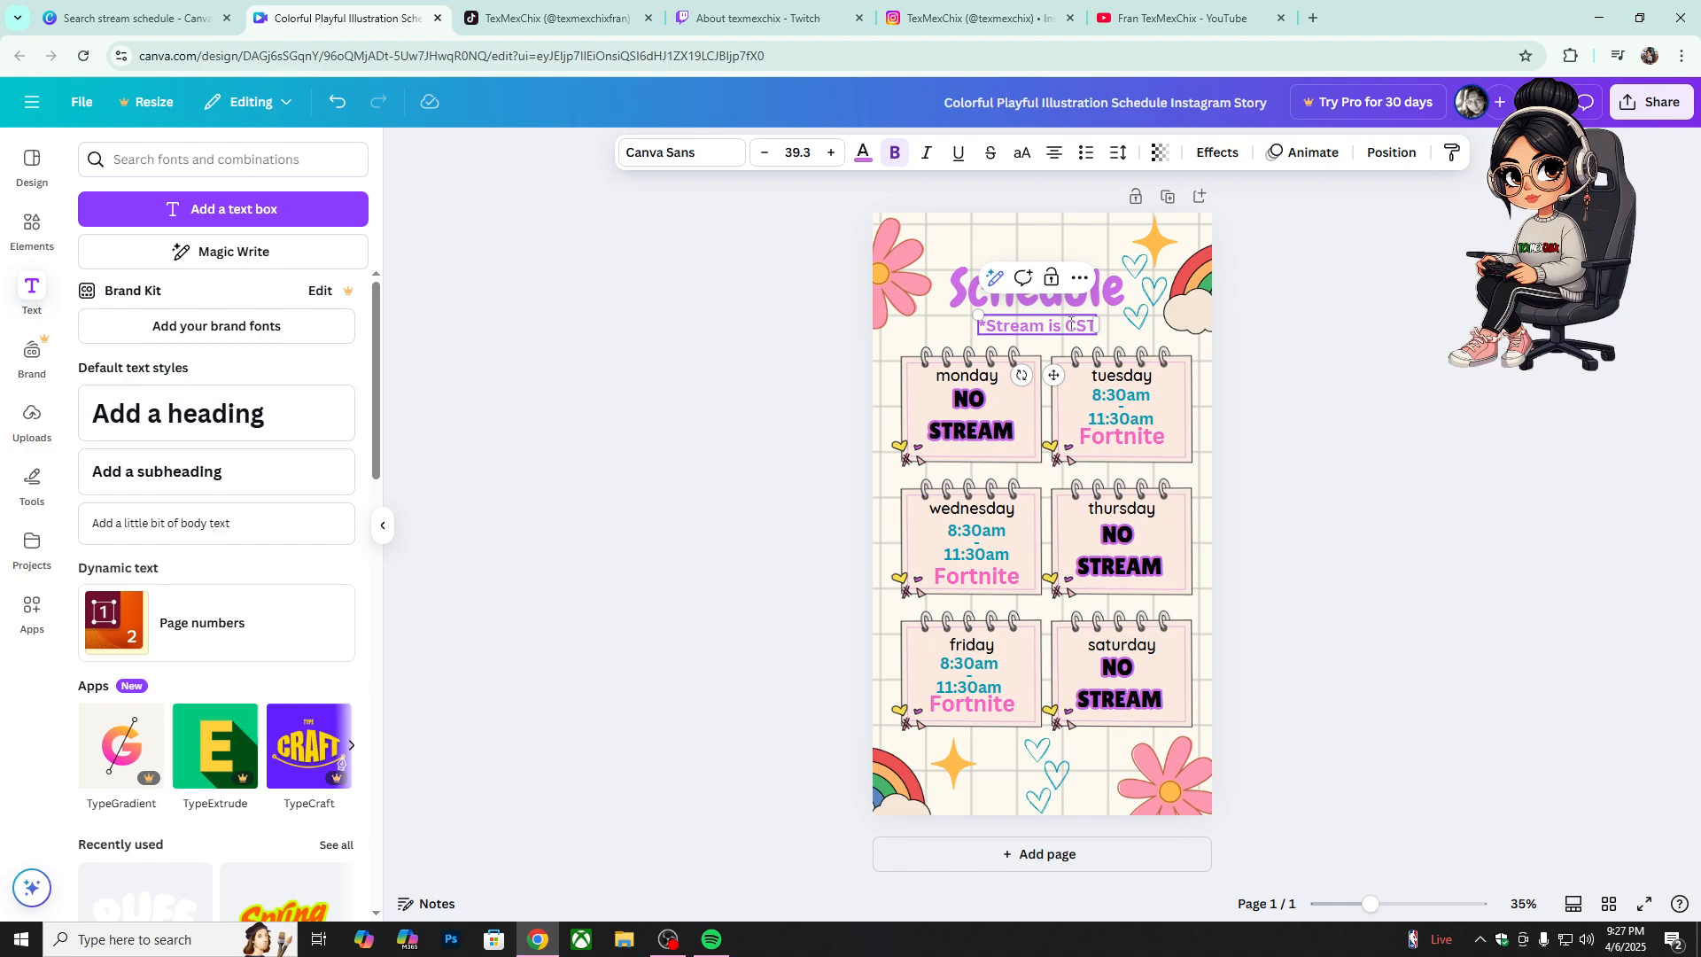
pyautogui.click(1259, 333)
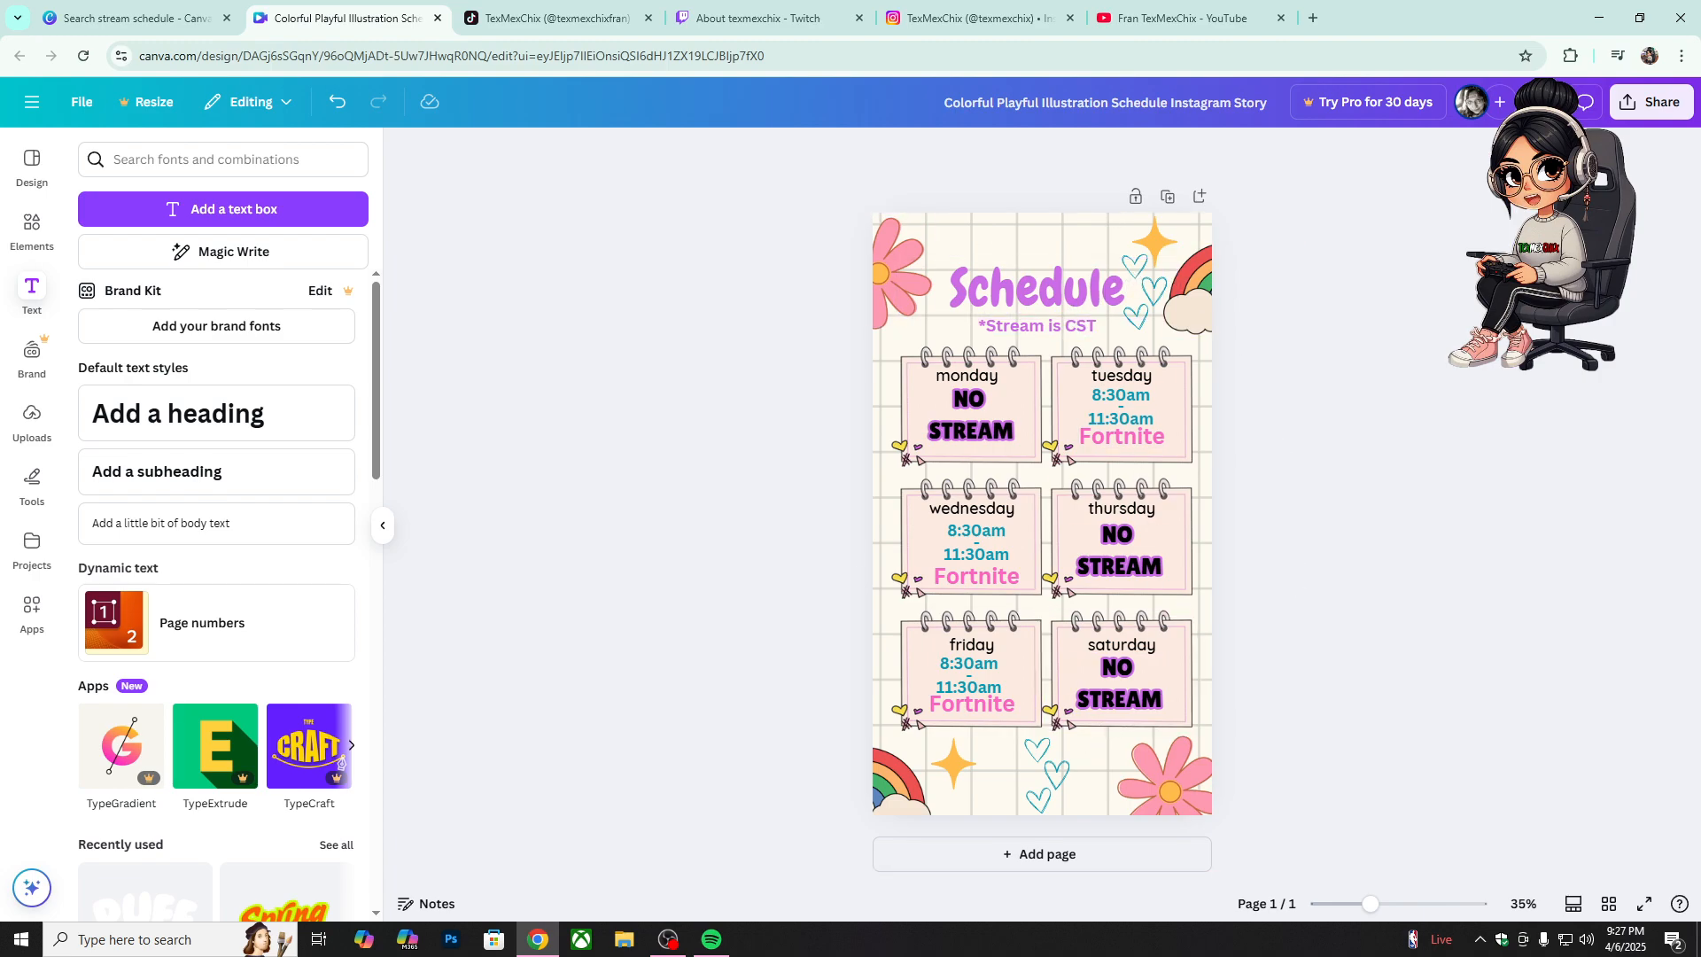
# Step: Download the finished schedule design as a PNG file
pyautogui.click(1643, 105)
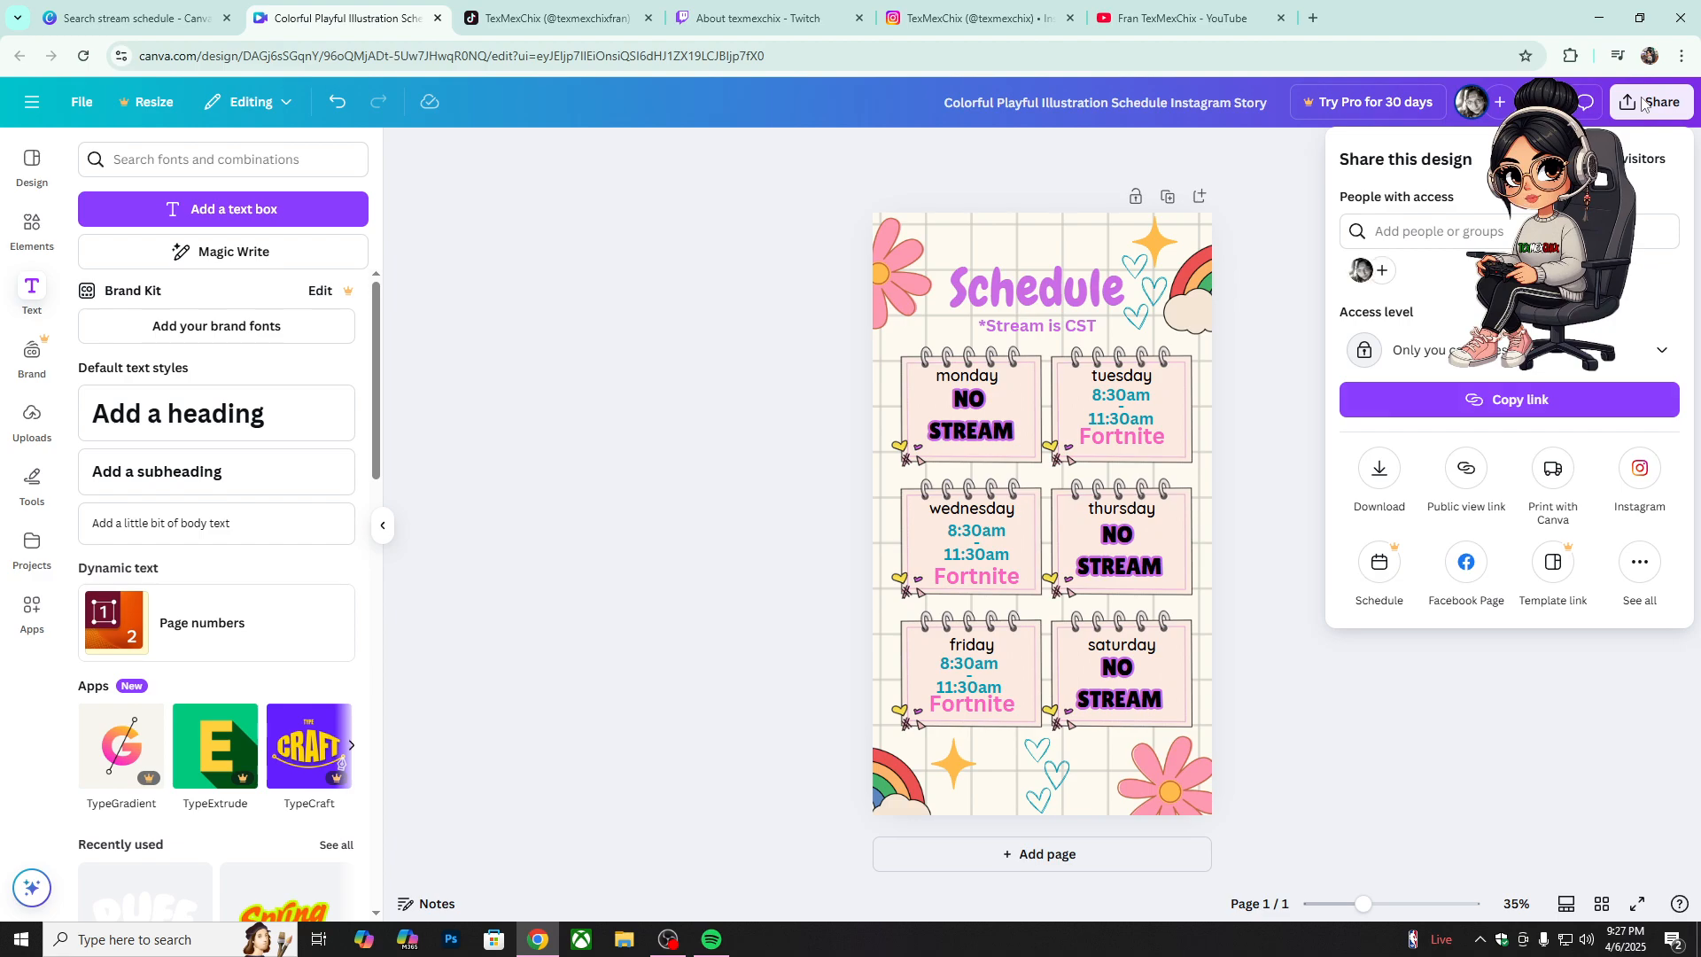
pyautogui.click(1384, 479)
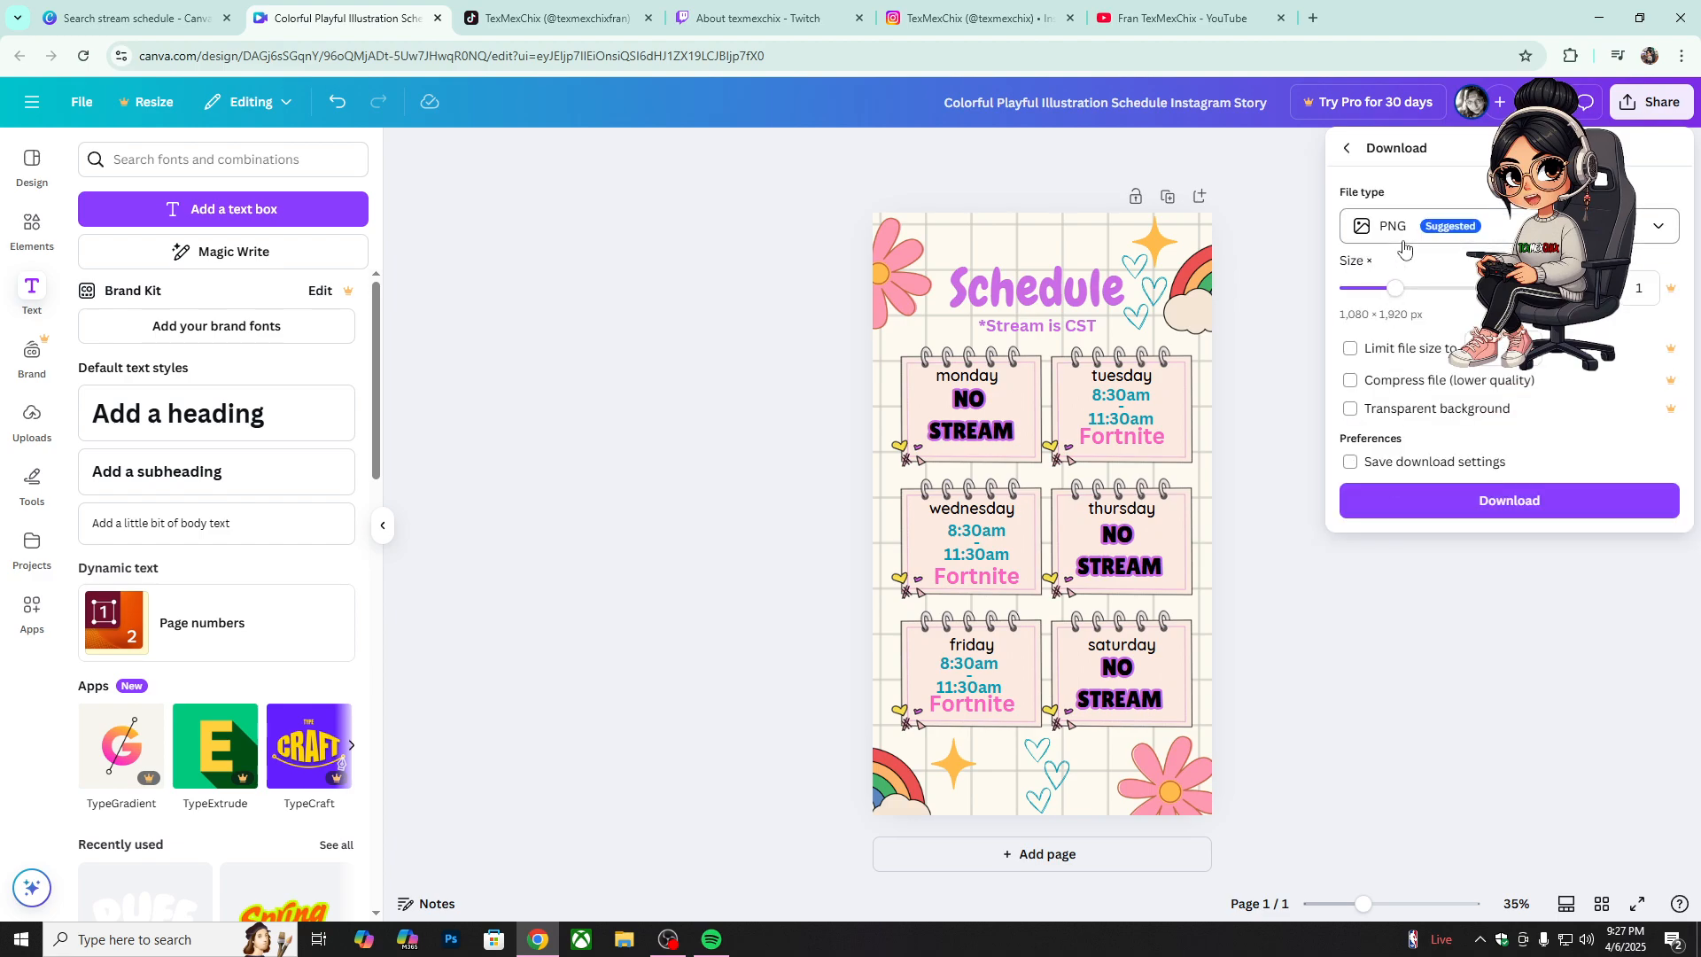
pyautogui.click(1510, 512)
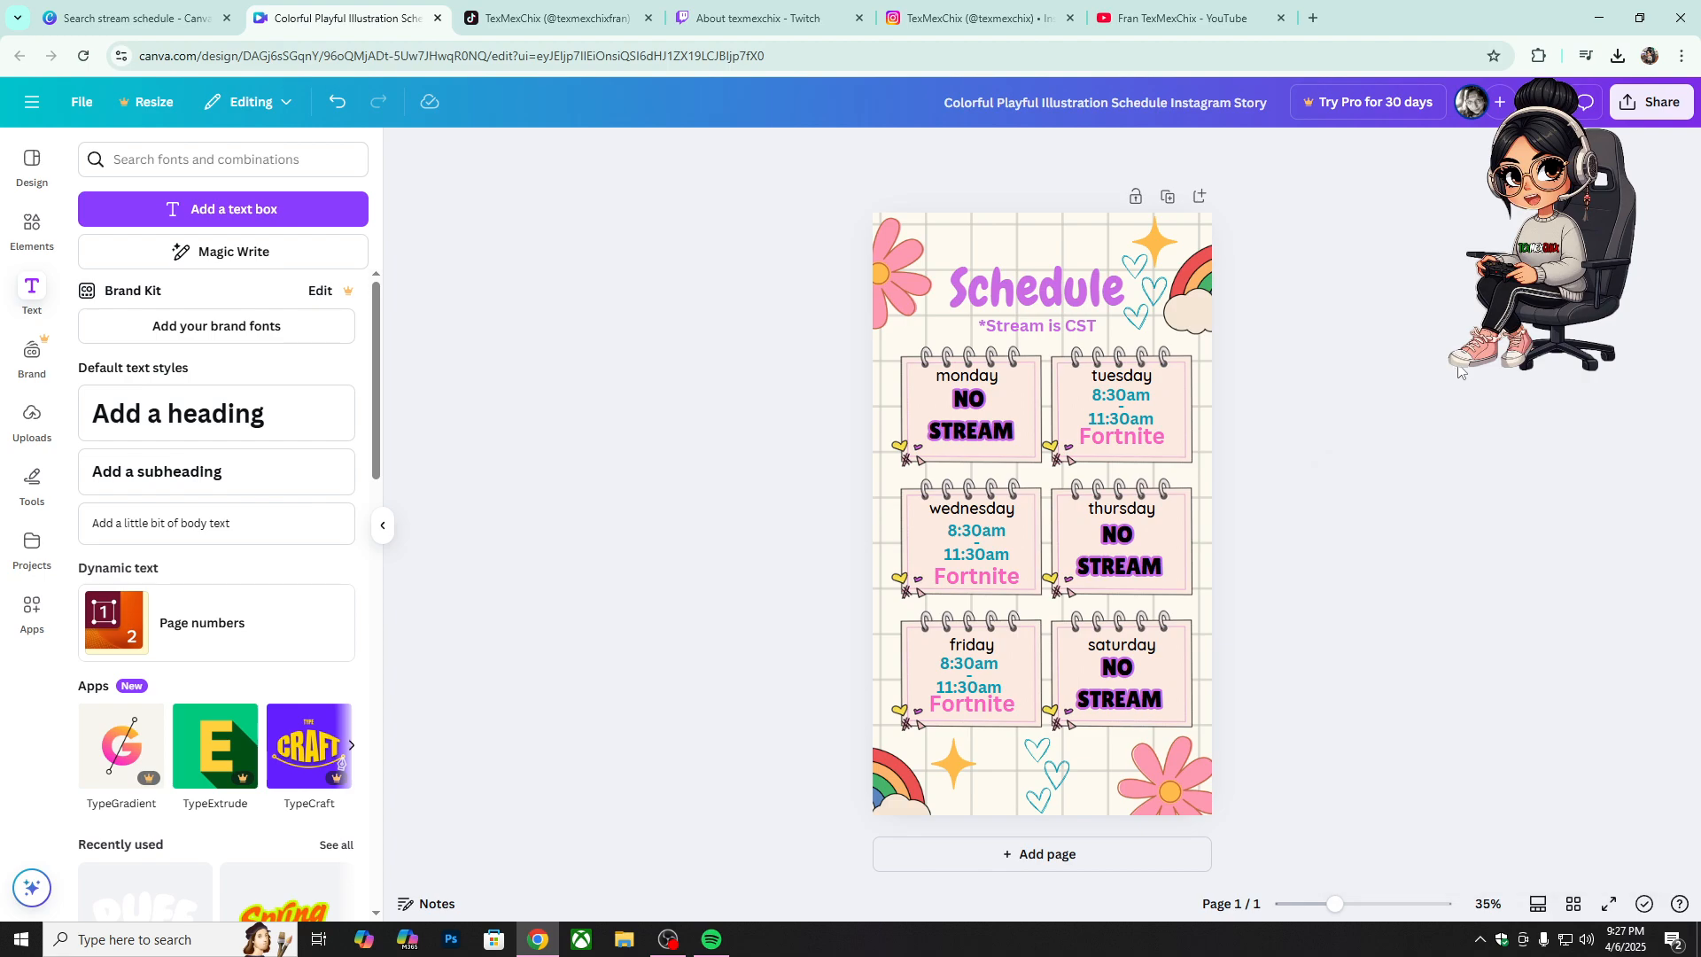
# Step: View the TexMexChix profile pages on TikTok, Twitch, Instagram and YouTube in turn
pyautogui.click(542, 18)
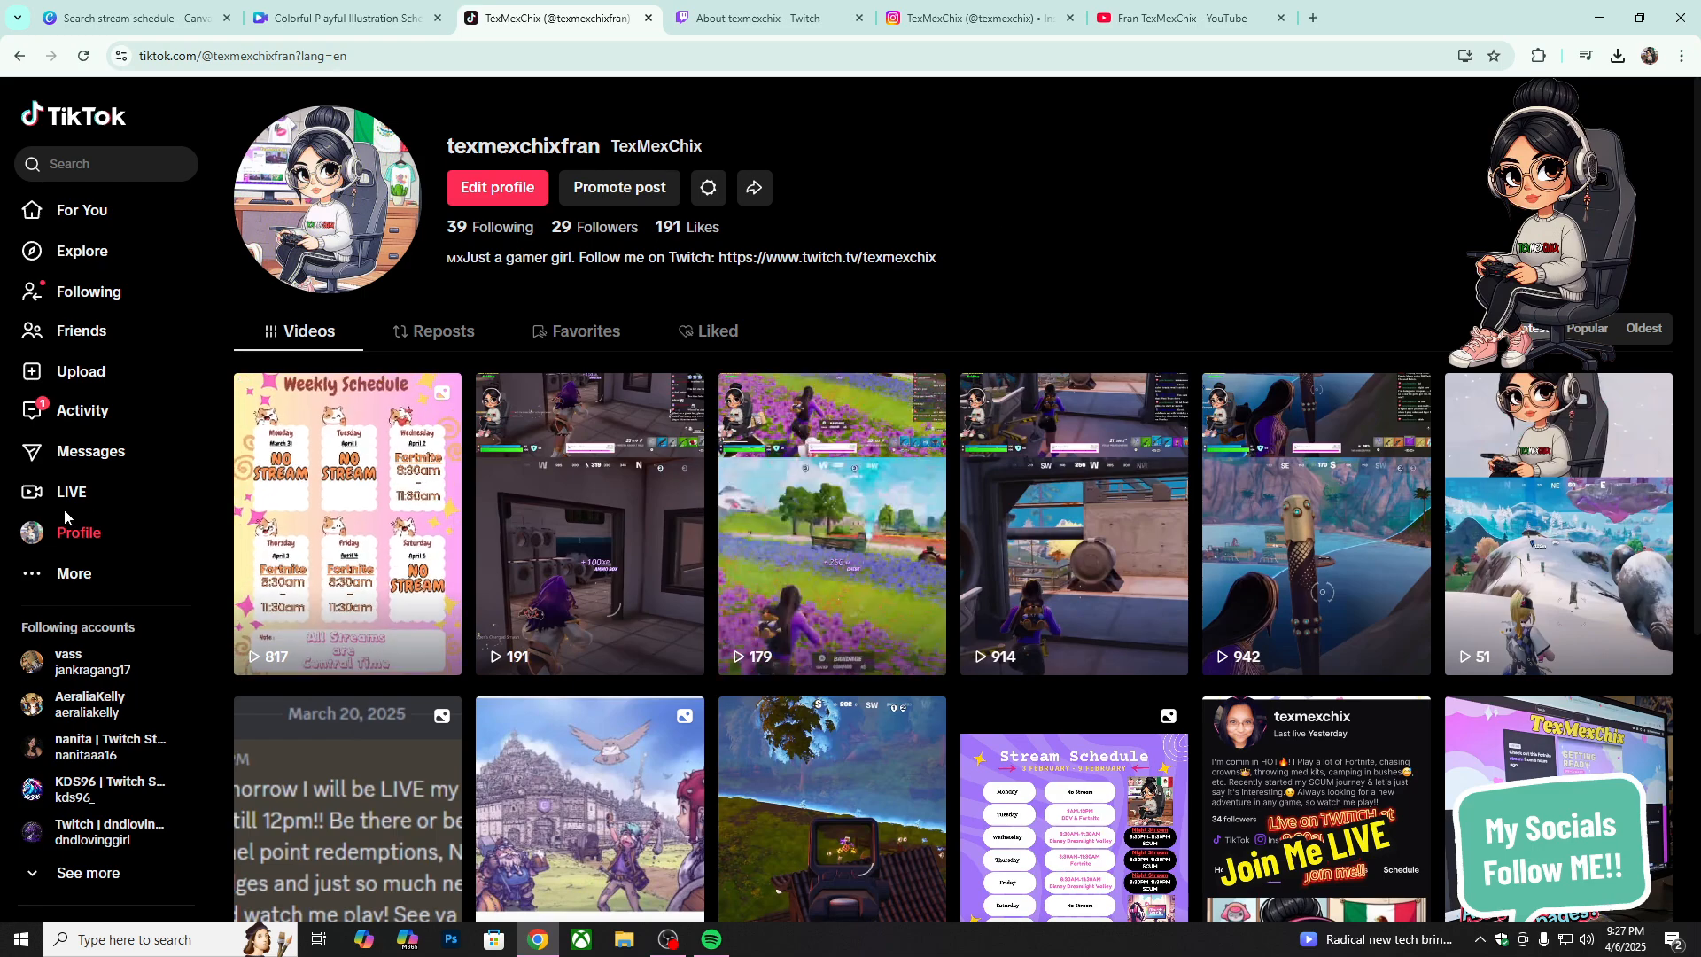
pyautogui.click(812, 28)
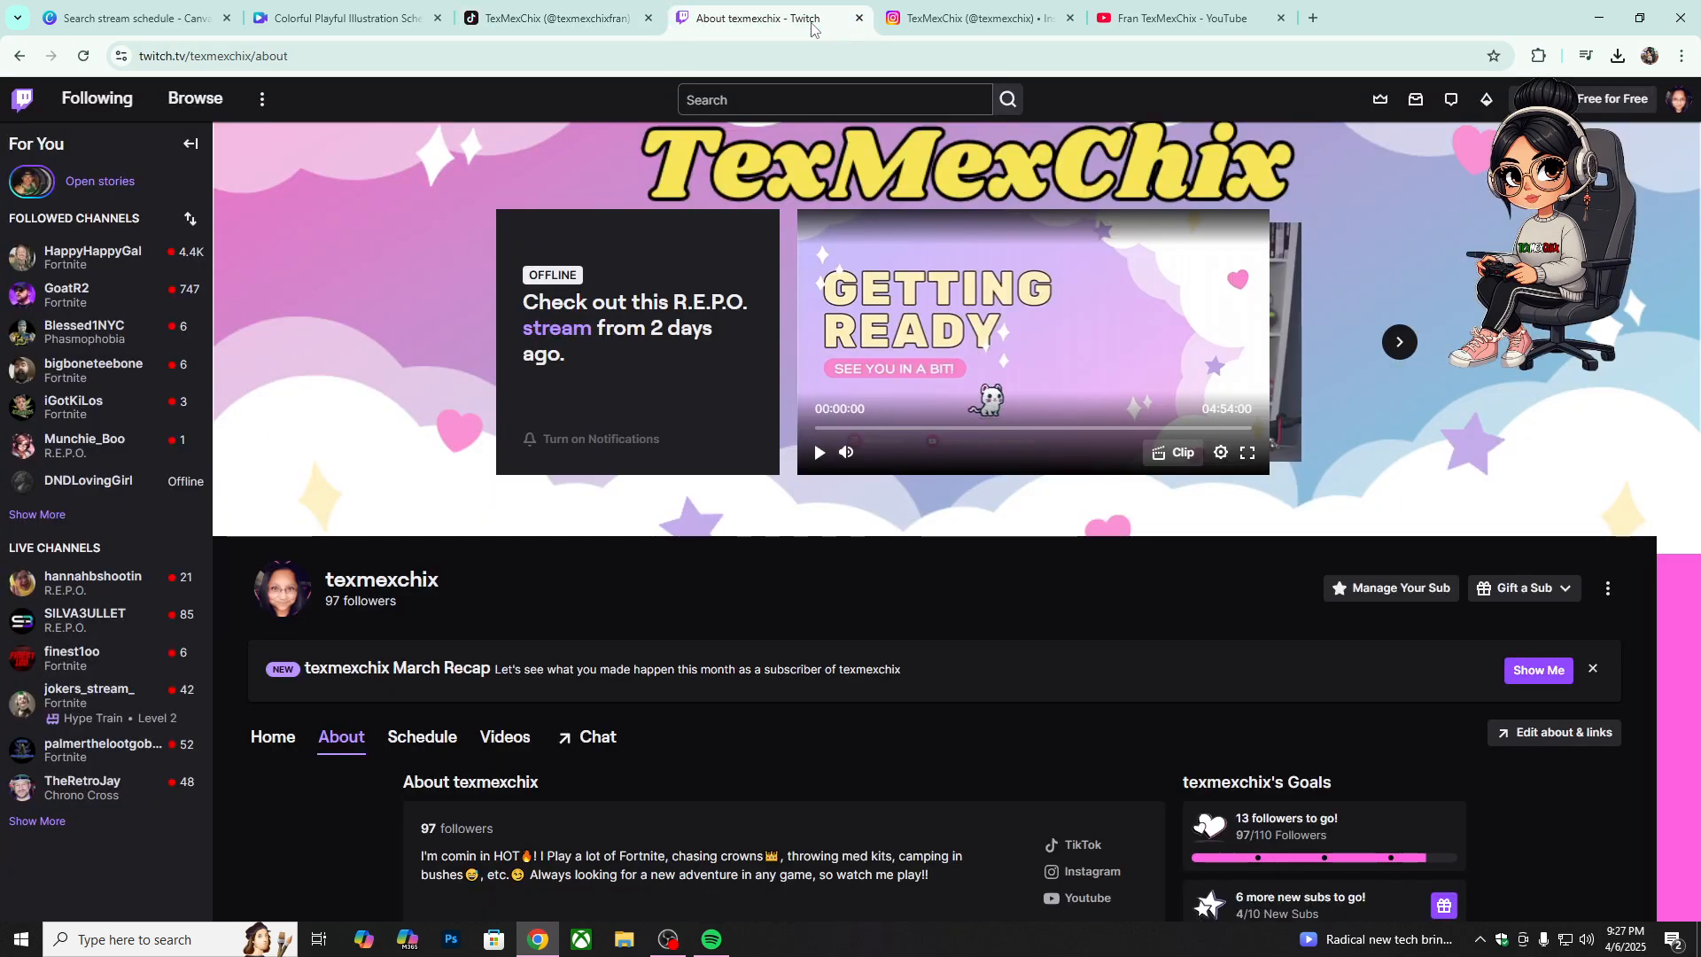
pyautogui.click(963, 18)
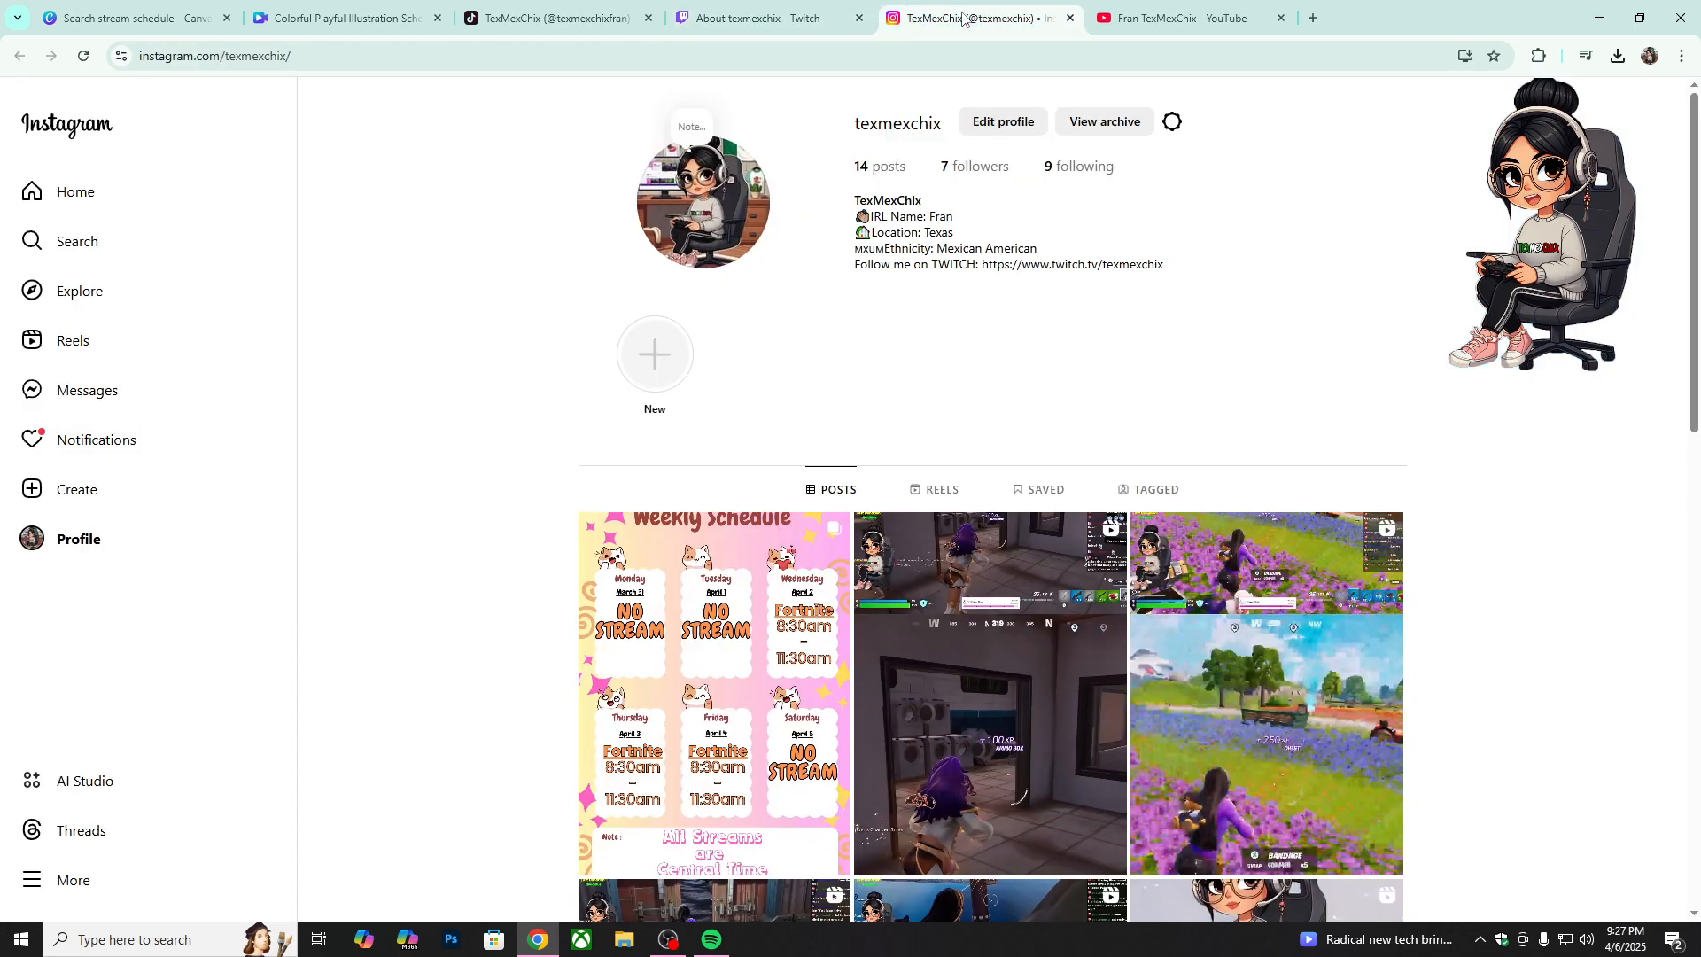
pyautogui.click(1157, 12)
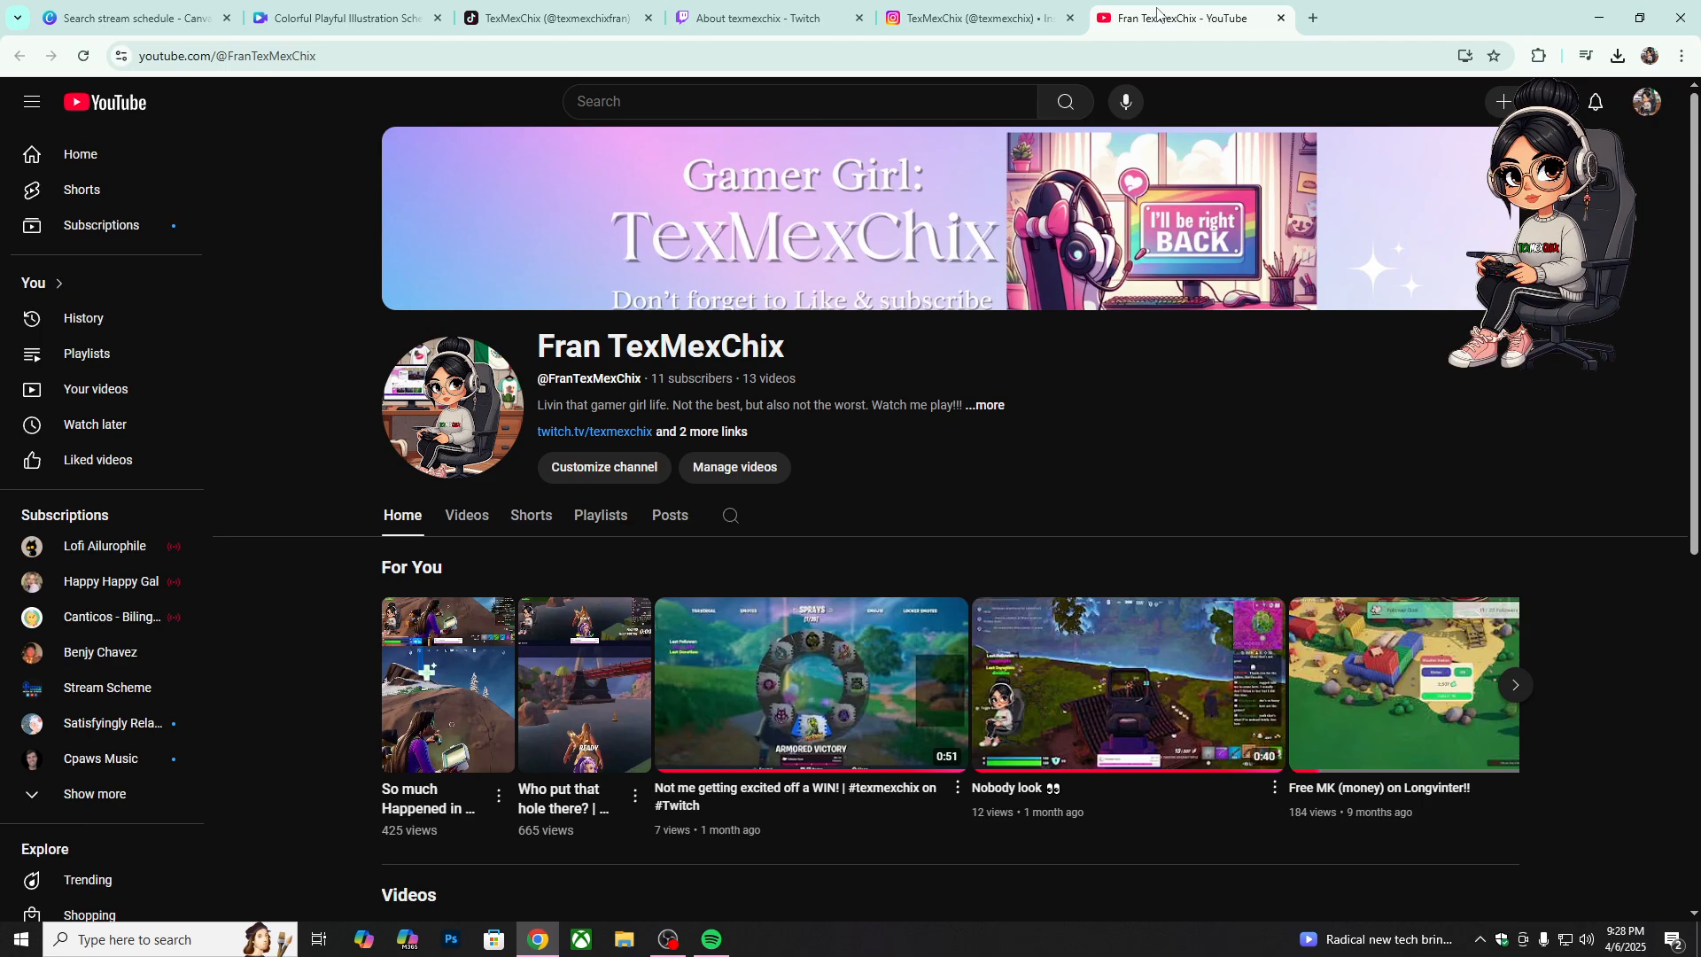